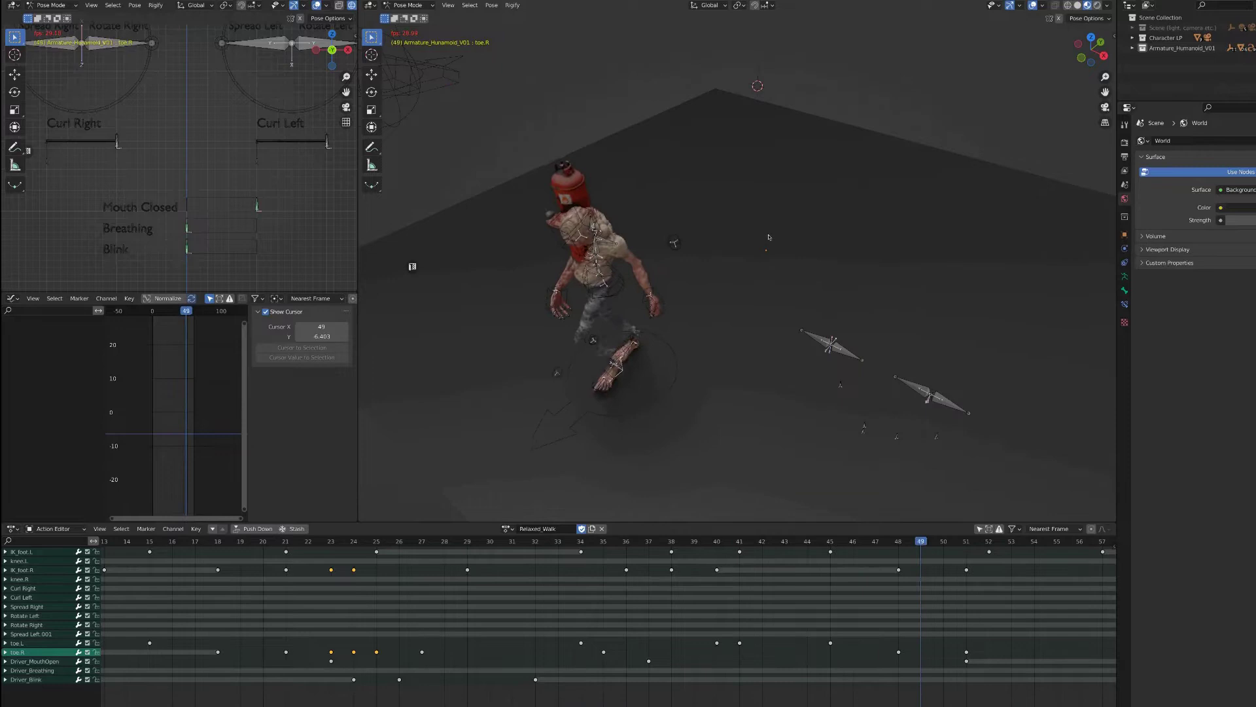
Play back the character's Relaxed_Walk animation
{"action": "key", "text": "space"}
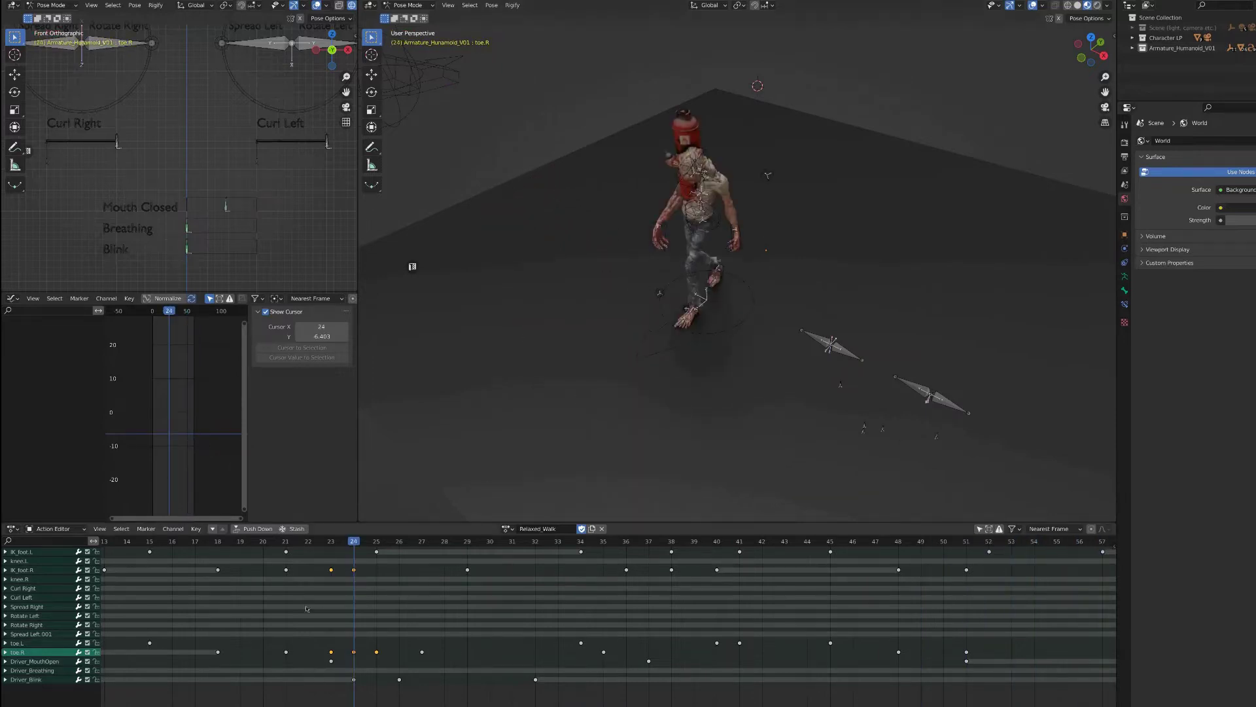
{"action": "key", "text": "space"}
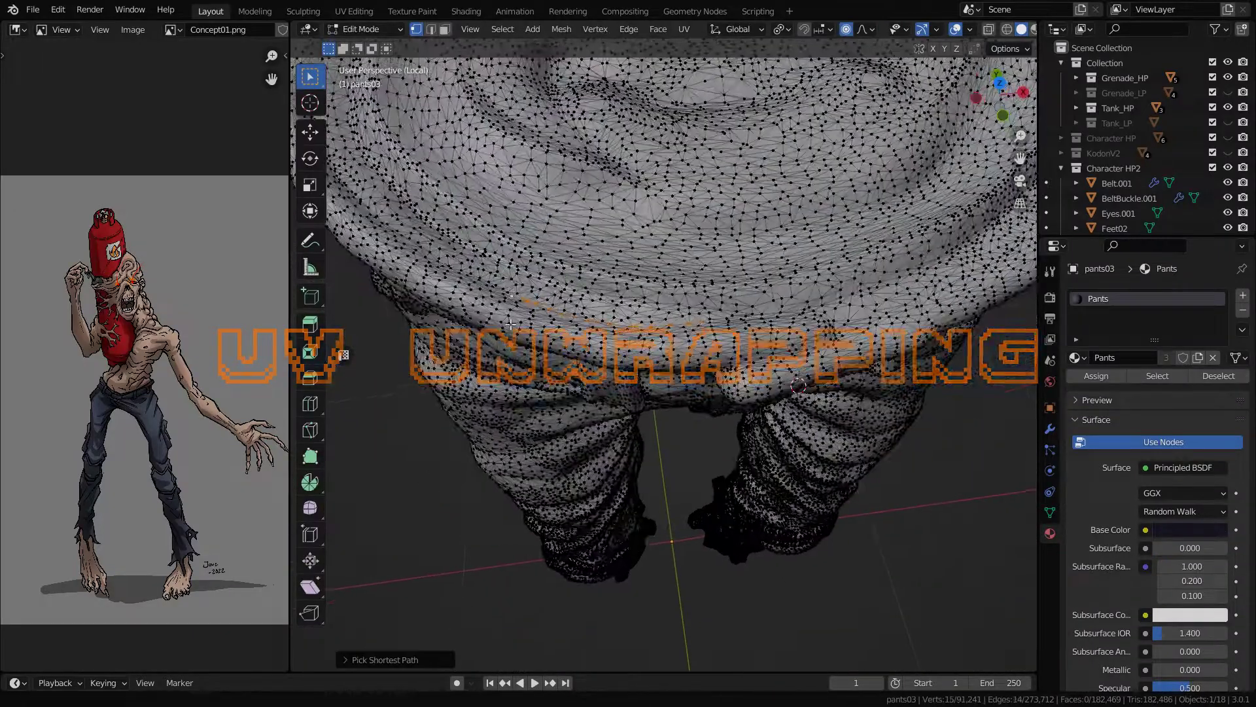
Select the edge path running around the fold of the pants' waistband and mark it as a seam
{"action": "middle_click_drag", "start_coordinate": [482, 287], "coordinate": [708, 394]}
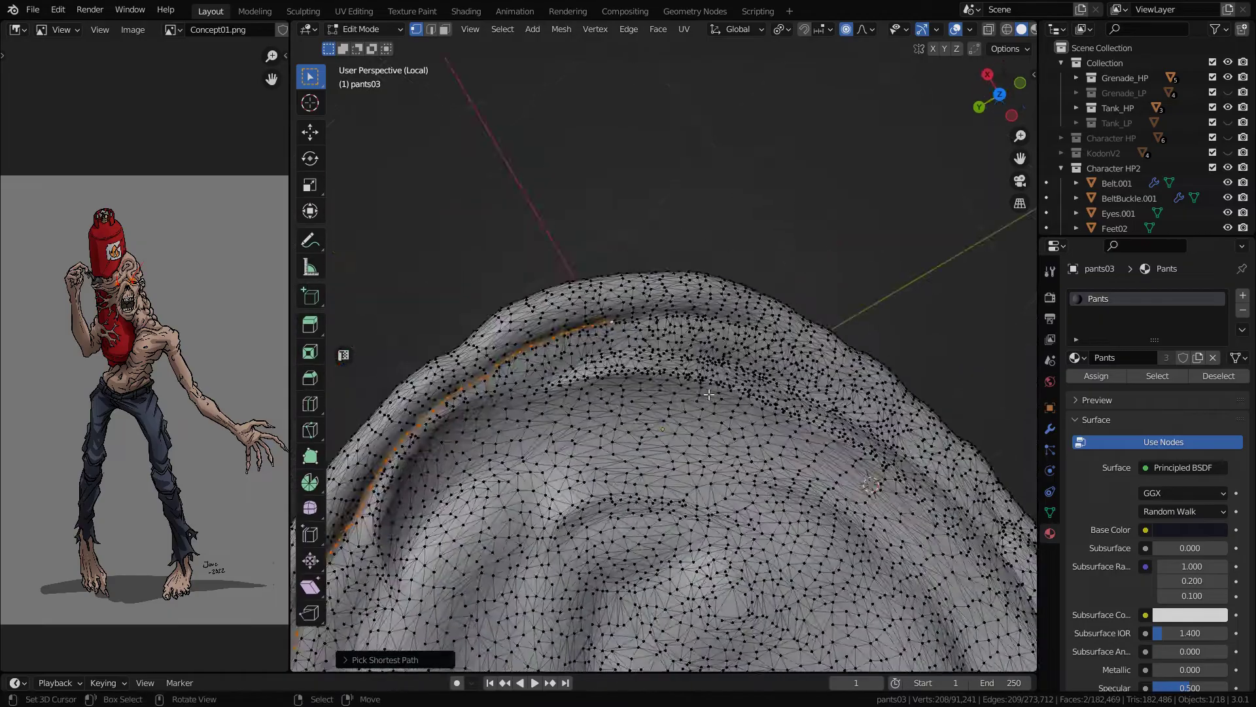
{"action": "middle_click_drag", "start_coordinate": [696, 317], "coordinate": [704, 377]}
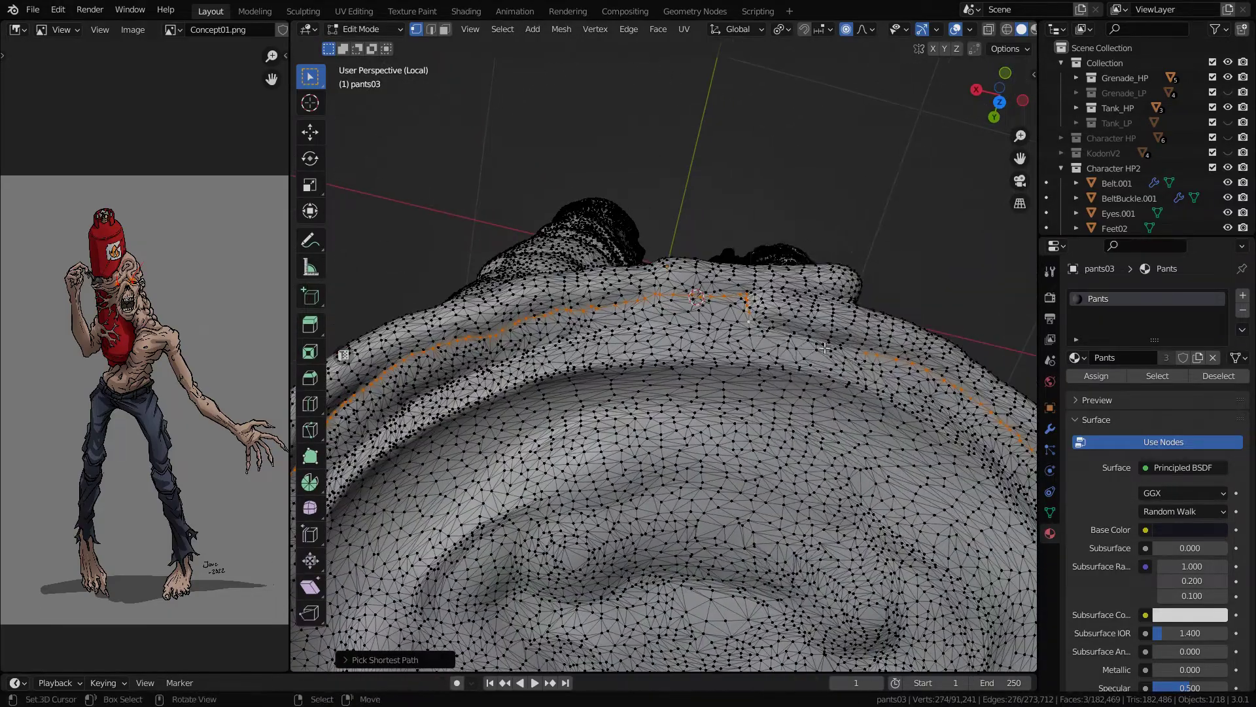
{"action": "scroll", "coordinate": [704, 376], "scroll_direction": "down", "scroll_amount": 4}
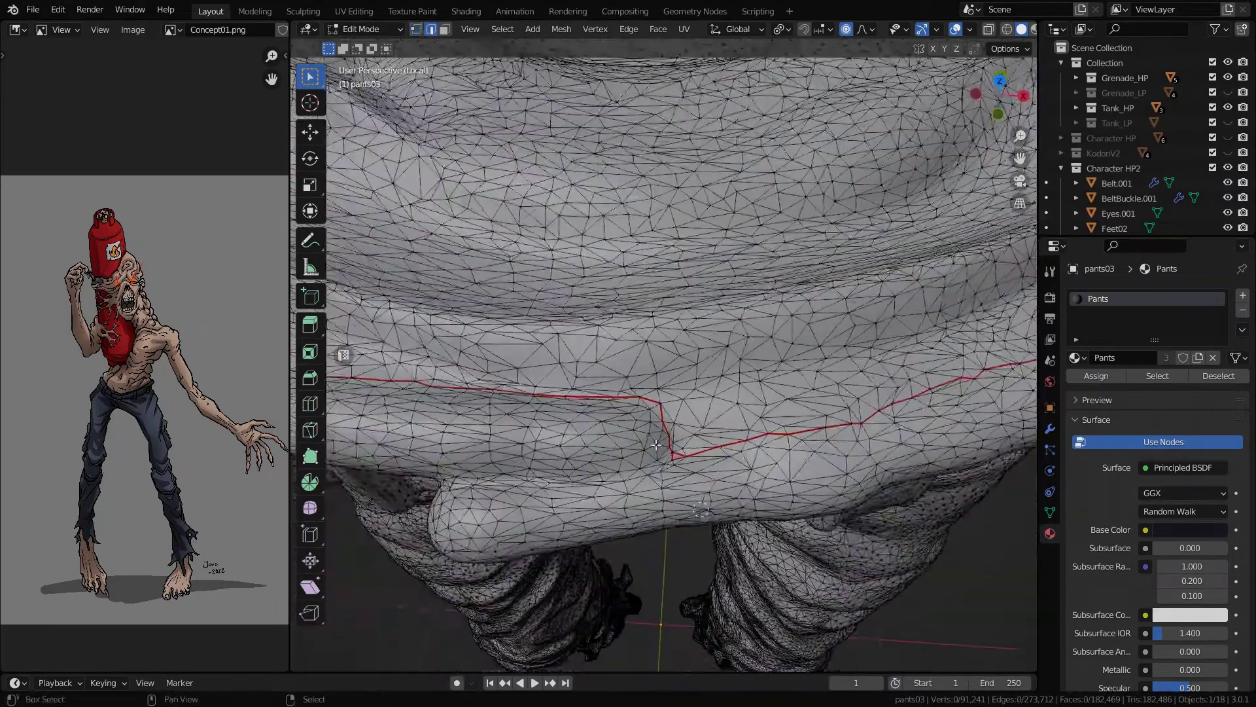
Select the edge paths around the belt loops below the pants' waistband and mark them as seams
{"action": "key", "text": "1"}
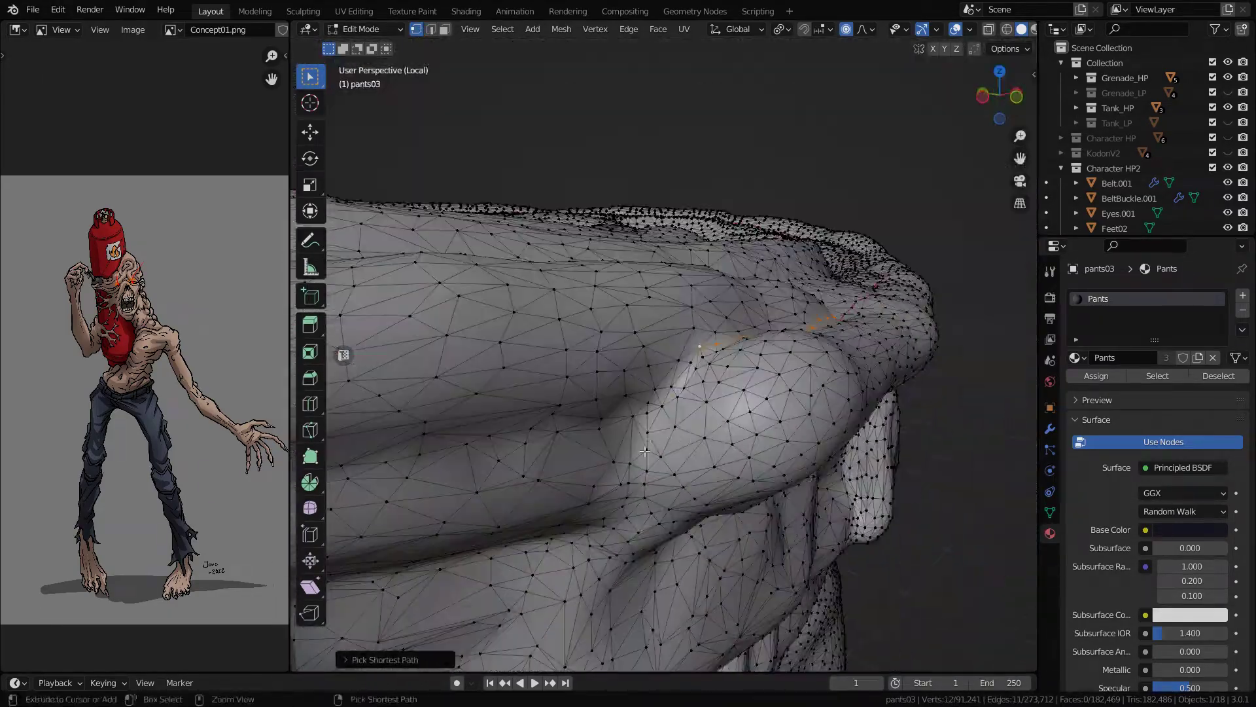
{"action": "middle_click_drag", "start_coordinate": [569, 435], "coordinate": [537, 433]}
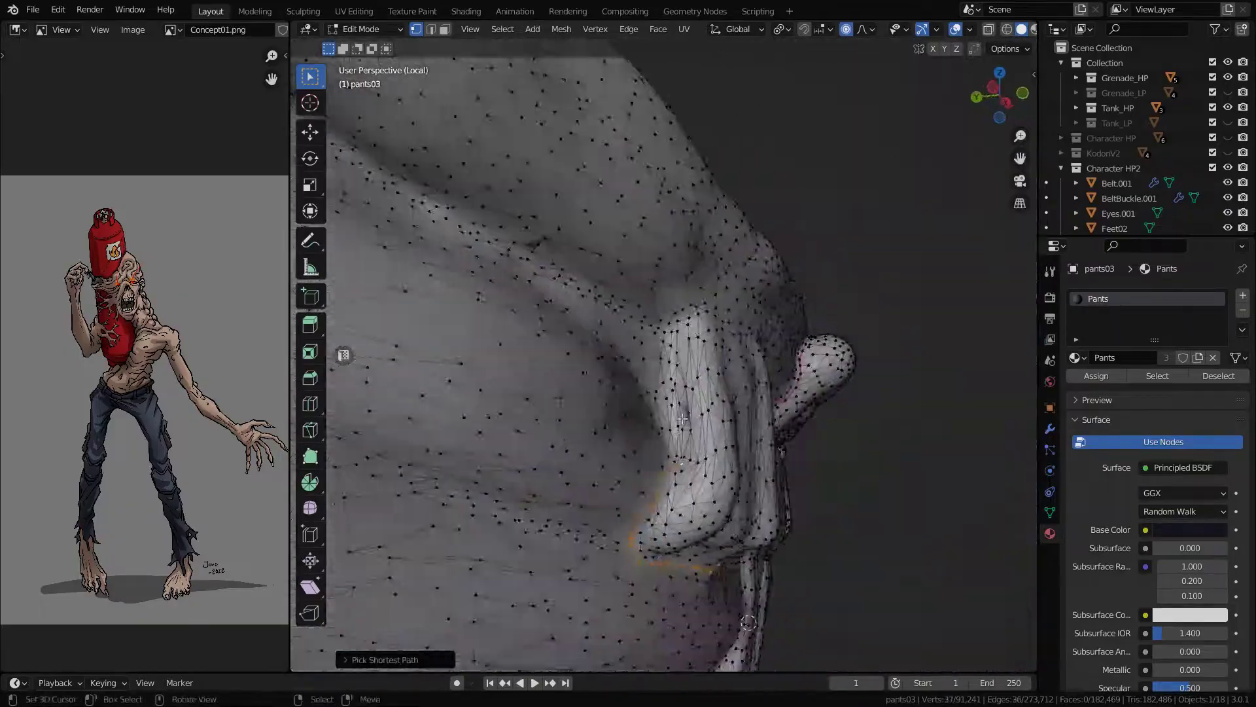
{"action": "key", "text": "2"}
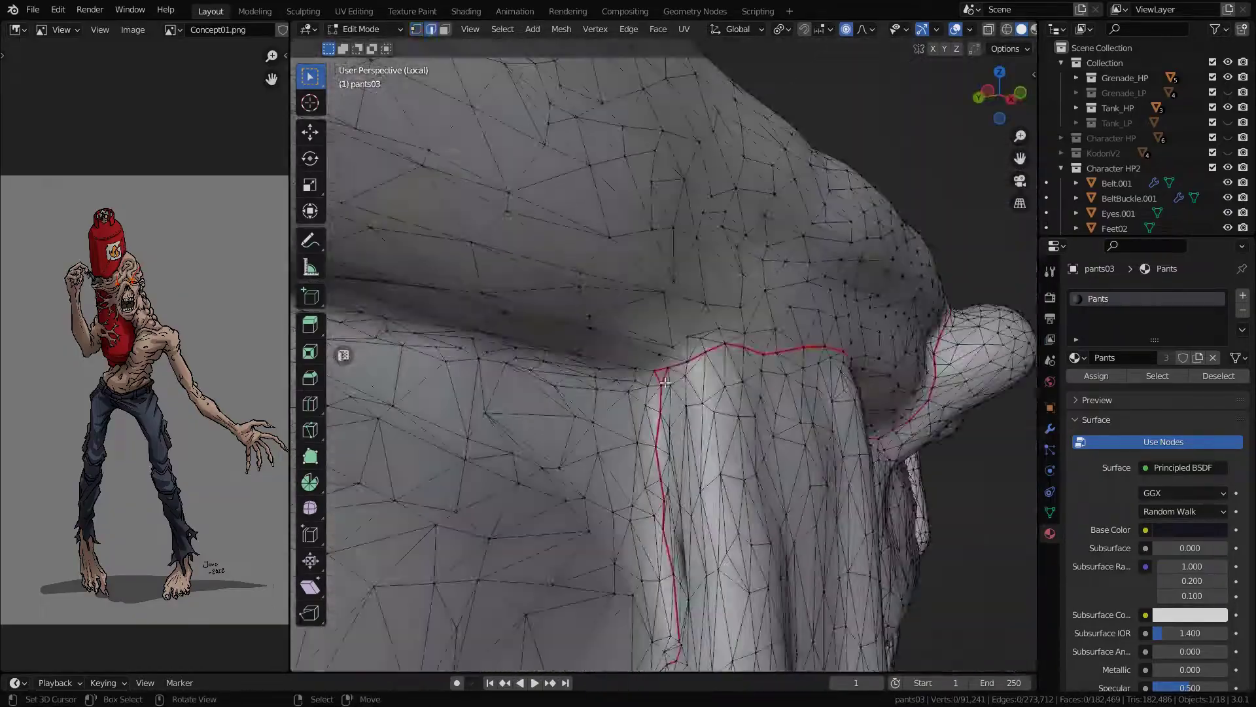
{"action": "key", "text": "ctrl+e"}
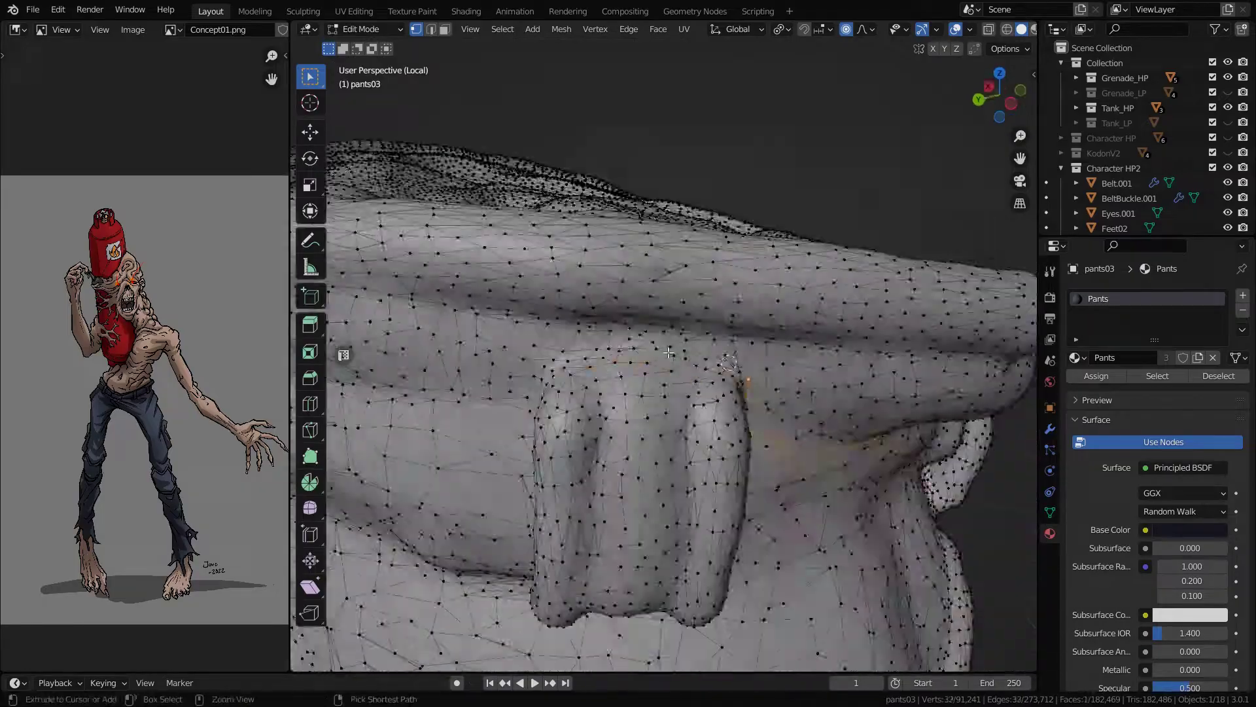
{"action": "middle_click_drag", "start_coordinate": [694, 419], "coordinate": [716, 429]}
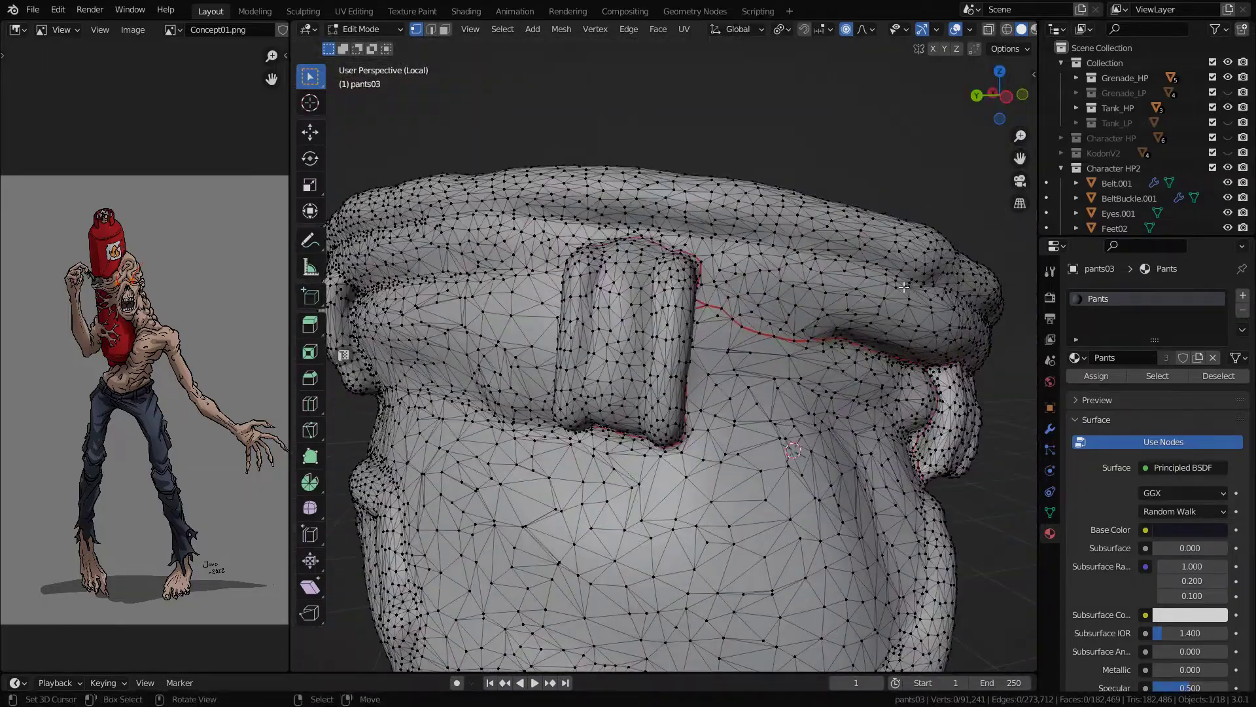
{"action": "left_click", "coordinate": [651, 294], "text": "ctrl"}
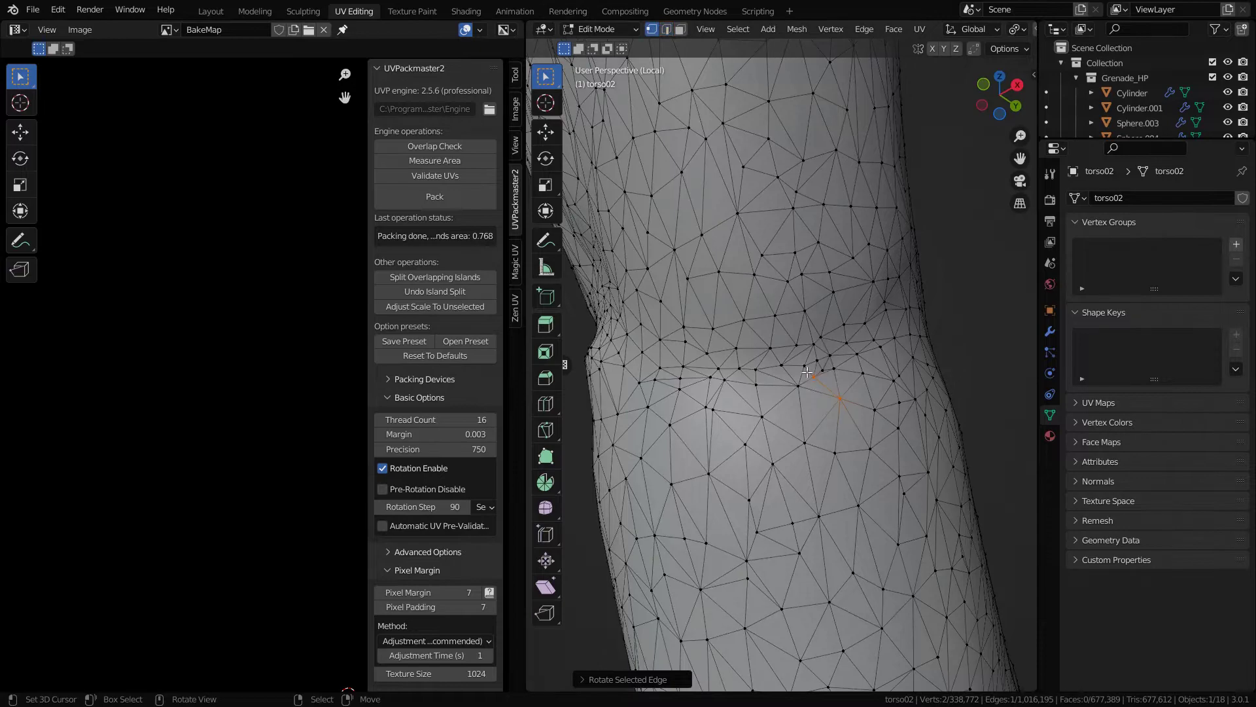
Select a shortest edge path all the way around the wrist of torso02, mark it as a seam and deselect everything
{"action": "scroll", "coordinate": [807, 371], "scroll_direction": "down", "scroll_amount": 2}
{"action": "middle_click_drag", "start_coordinate": [726, 380], "coordinate": [786, 370]}
{"action": "right_click", "coordinate": [785, 370]}
{"action": "right_click", "coordinate": [707, 296], "text": "ctrl"}
{"action": "middle_click_drag", "start_coordinate": [707, 295], "coordinate": [777, 303]}
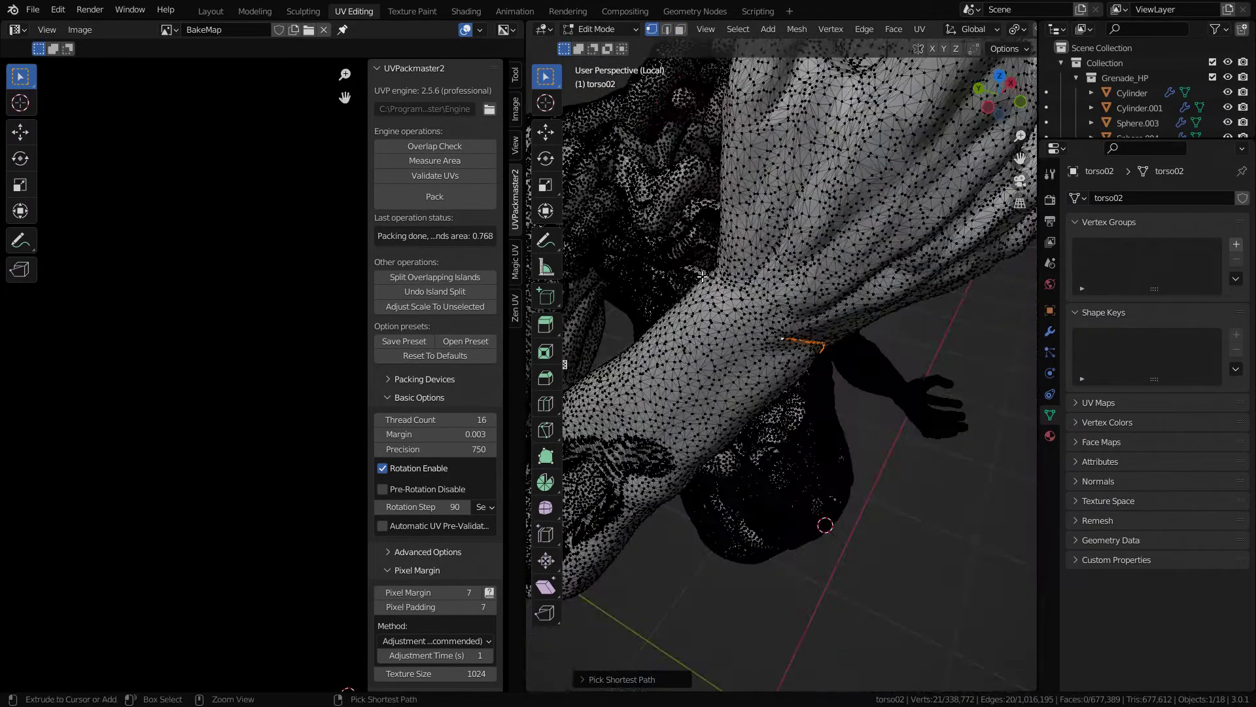
{"action": "middle_click_drag", "start_coordinate": [702, 276], "coordinate": [774, 265]}
{"action": "right_click", "coordinate": [708, 306], "text": "ctrl"}
{"action": "middle_click_drag", "start_coordinate": [708, 305], "coordinate": [867, 262]}
{"action": "left_click", "coordinate": [746, 330], "text": "ctrl"}
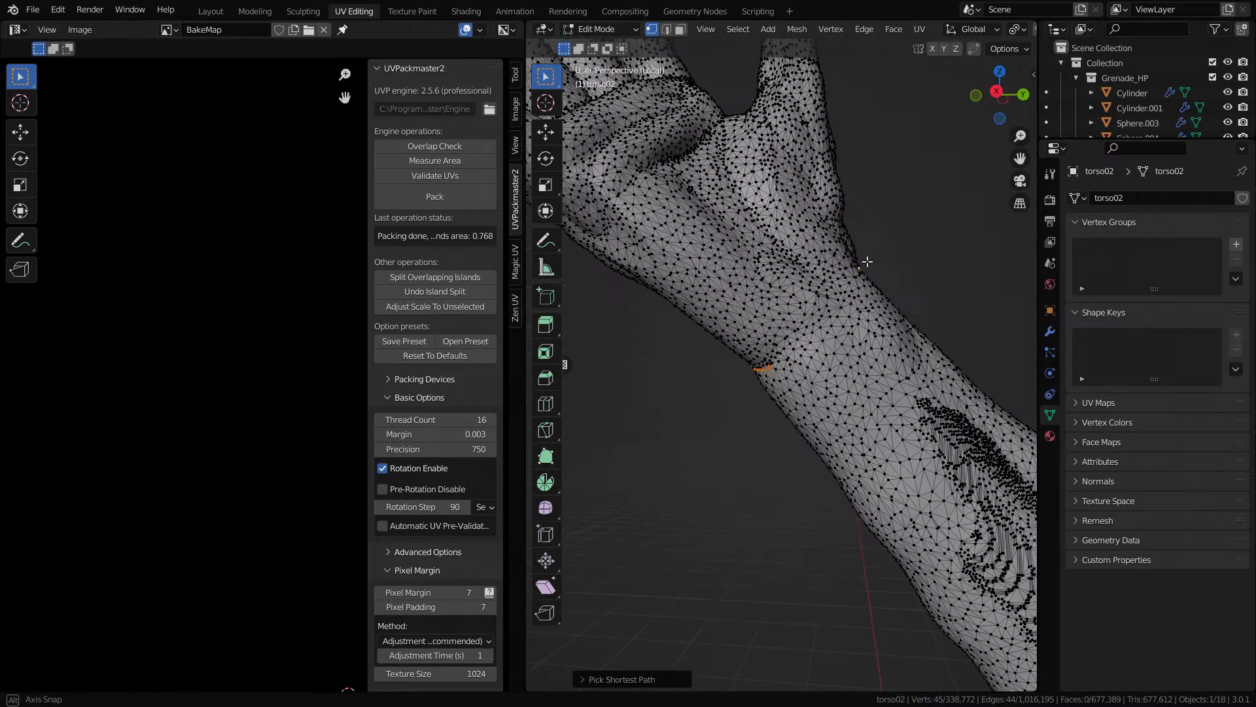
{"action": "left_click", "coordinate": [772, 366], "text": "ctrl"}
{"action": "middle_click_drag", "start_coordinate": [772, 366], "coordinate": [847, 311]}
{"action": "key", "text": "ctrl+e"}
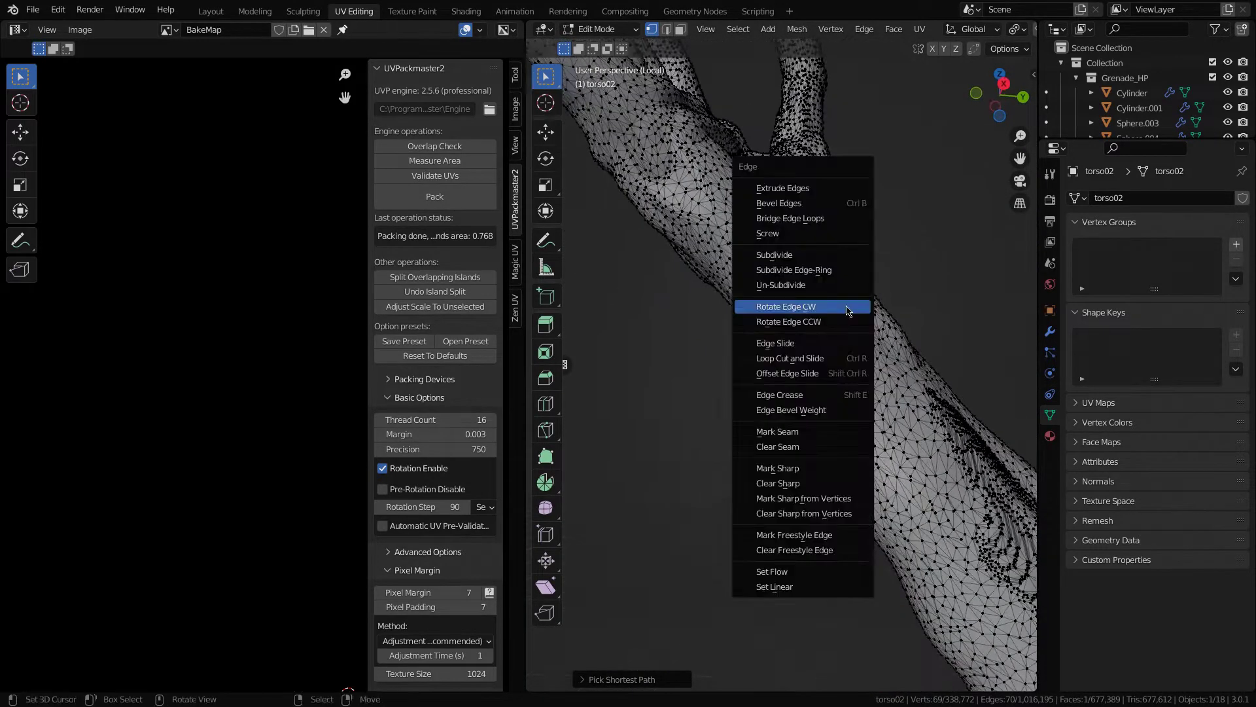
{"action": "left_click", "coordinate": [788, 432]}
{"action": "key", "text": "alt+a"}
Select the edge path around the base of the first digit on the hand and mark it as a seam
{"action": "middle_click_drag", "start_coordinate": [788, 431], "coordinate": [842, 338]}
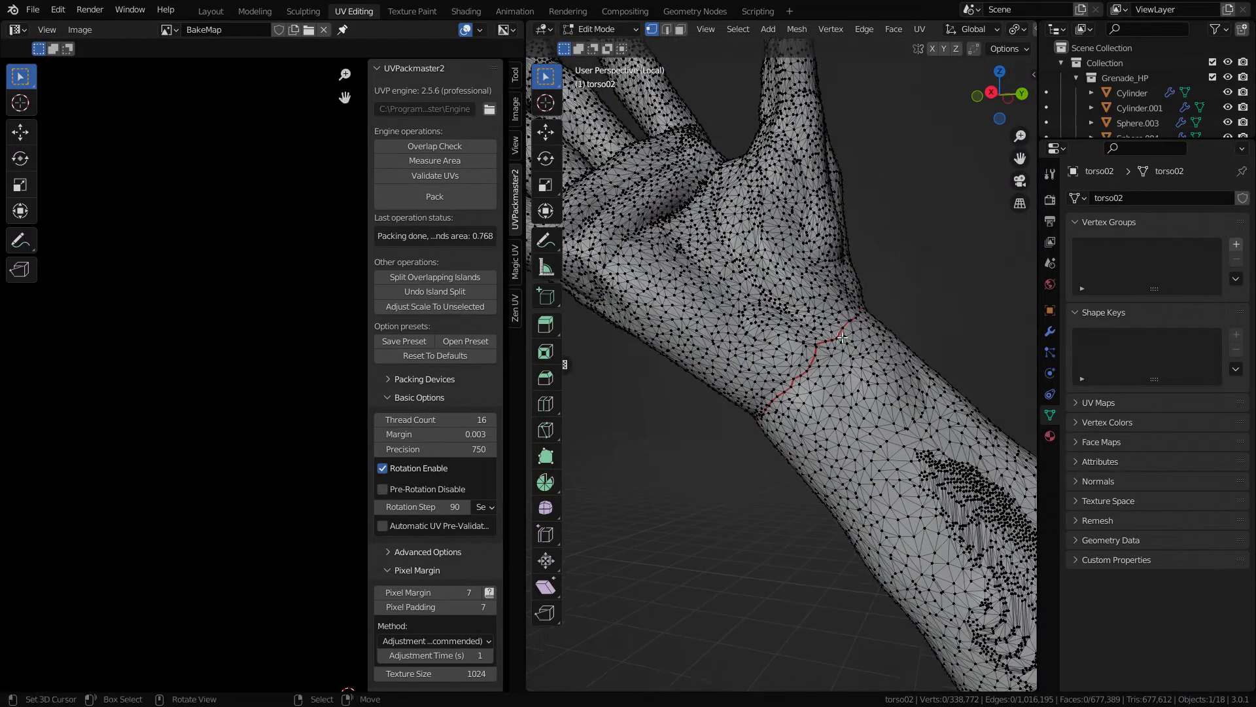
{"action": "left_click", "coordinate": [706, 219], "text": "ctrl"}
{"action": "middle_click_drag", "start_coordinate": [707, 220], "coordinate": [777, 373]}
{"action": "right_click", "coordinate": [752, 320], "text": "ctrl"}
{"action": "key", "text": "ctrl+e"}
{"action": "left_click", "coordinate": [844, 292]}
{"action": "key", "text": "alt+a"}
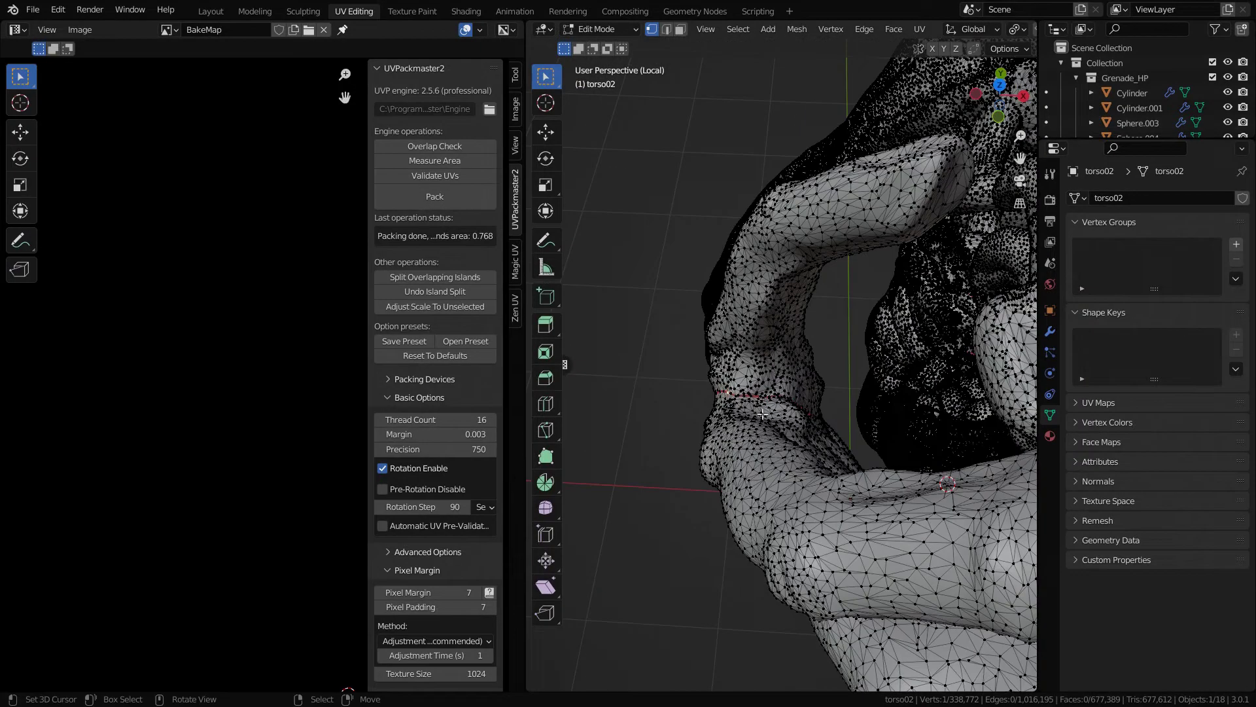
Select the edge path at the base of the digits on the palm side and mark it as a seam
{"action": "scroll", "coordinate": [763, 415], "scroll_direction": "up", "scroll_amount": 2}
{"action": "scroll", "coordinate": [782, 362], "scroll_direction": "down", "scroll_amount": 3}
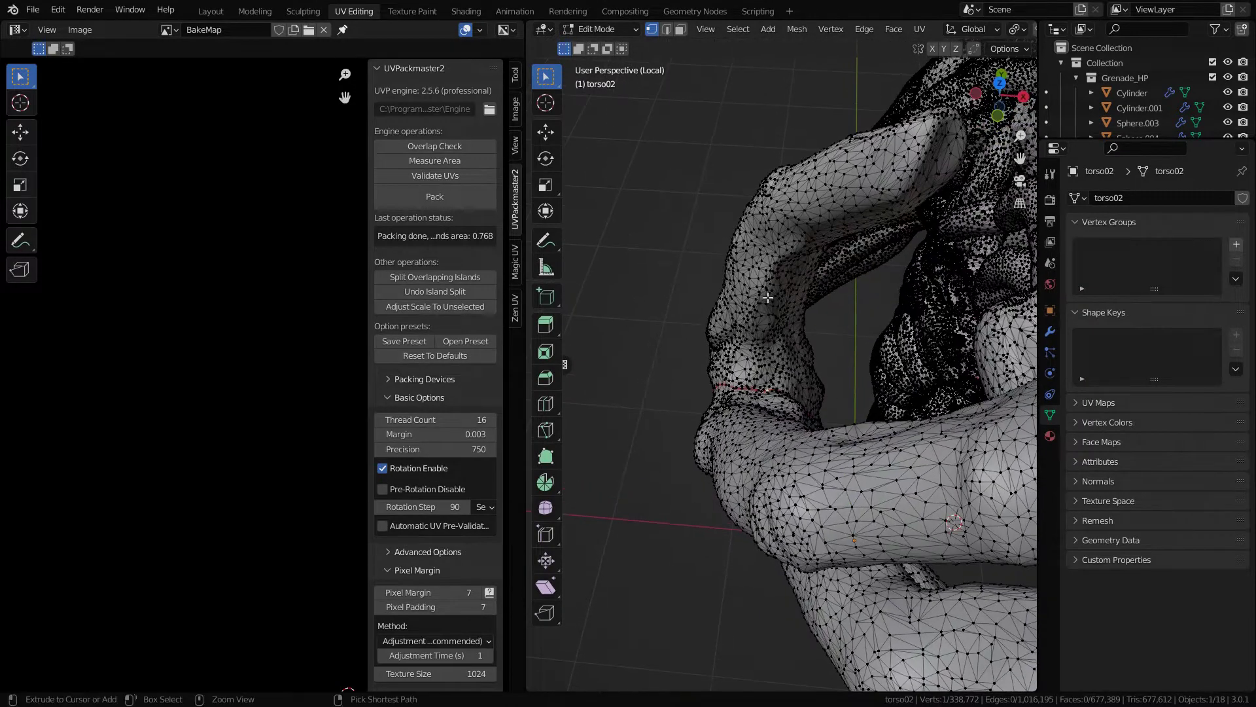
{"action": "right_click", "coordinate": [886, 198], "text": "ctrl"}
{"action": "middle_click_drag", "start_coordinate": [887, 198], "coordinate": [848, 234]}
{"action": "middle_click_drag", "start_coordinate": [869, 276], "coordinate": [869, 247]}
{"action": "key", "text": "ctrl+e"}
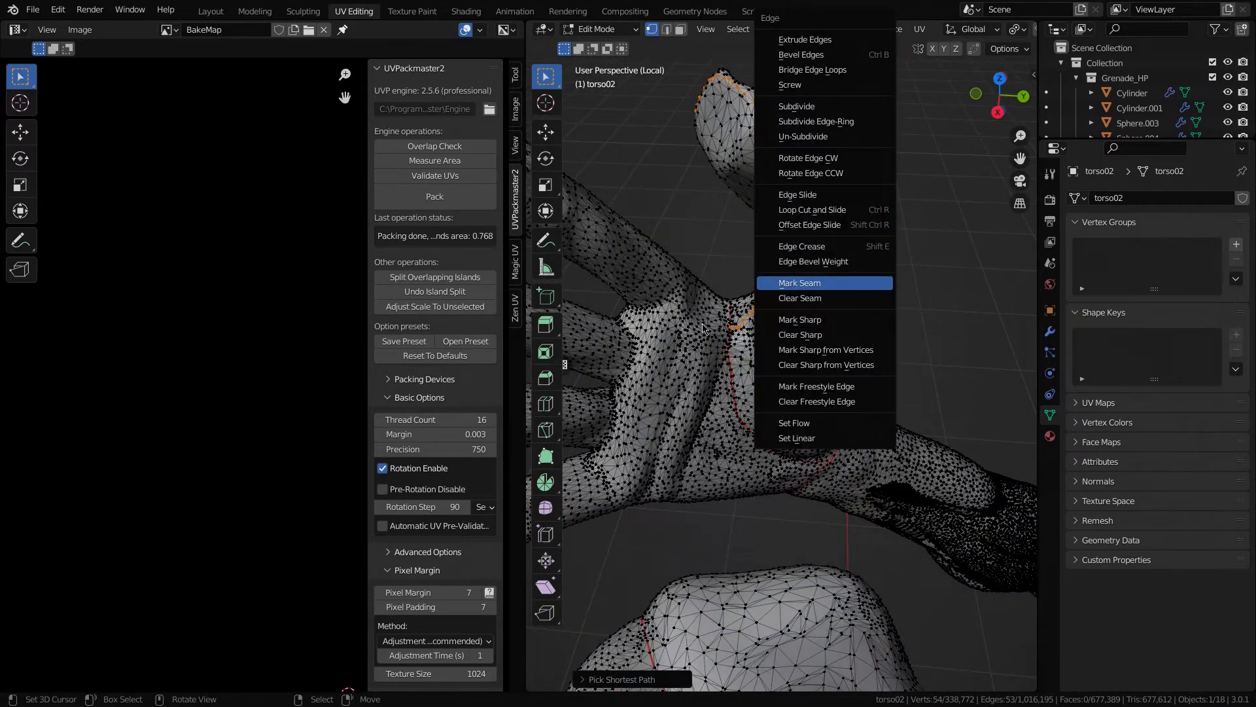
{"action": "middle_click_drag", "start_coordinate": [713, 329], "coordinate": [776, 303]}
{"action": "key", "text": "alt+a"}
Select the edge path around the next finger's base, starting on the back of the hand, and mark it as a seam
{"action": "scroll", "coordinate": [785, 341], "scroll_direction": "up", "scroll_amount": 6}
{"action": "right_click", "coordinate": [723, 318]}
{"action": "scroll", "coordinate": [726, 320], "scroll_direction": "down", "scroll_amount": 6}
{"action": "right_click", "coordinate": [776, 303], "text": "ctrl"}
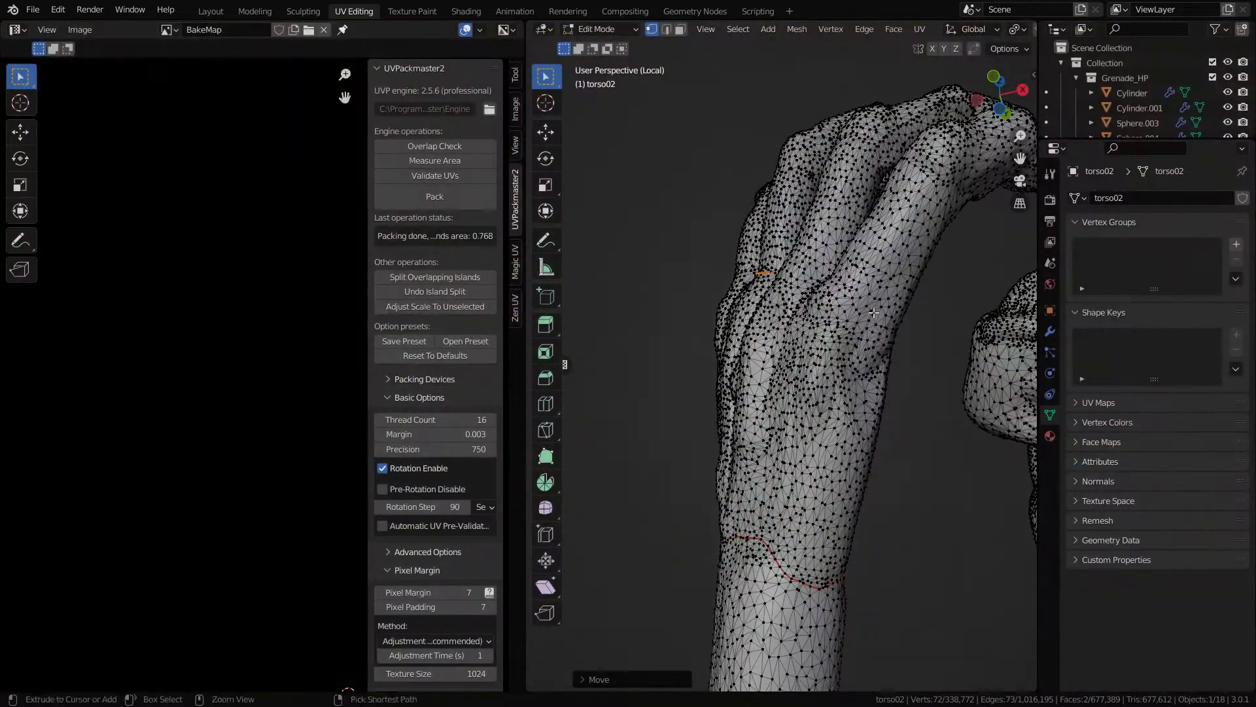
{"action": "right_click", "coordinate": [717, 366], "text": "ctrl"}
{"action": "scroll", "coordinate": [804, 392], "scroll_direction": "up", "scroll_amount": 4}
{"action": "key", "text": "ctrl+e"}
{"action": "left_click", "coordinate": [1006, 365]}
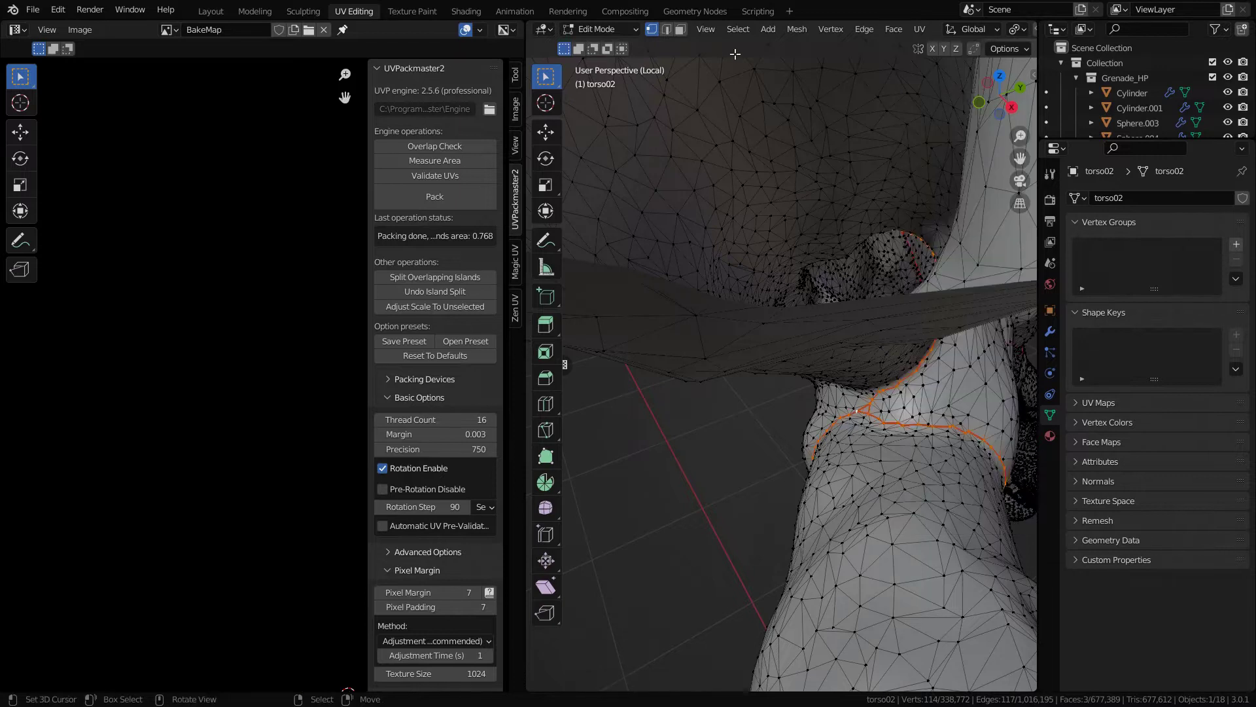
Mark the selected path around the finger bases as a seam in edge select mode
{"action": "left_click", "coordinate": [665, 30]}
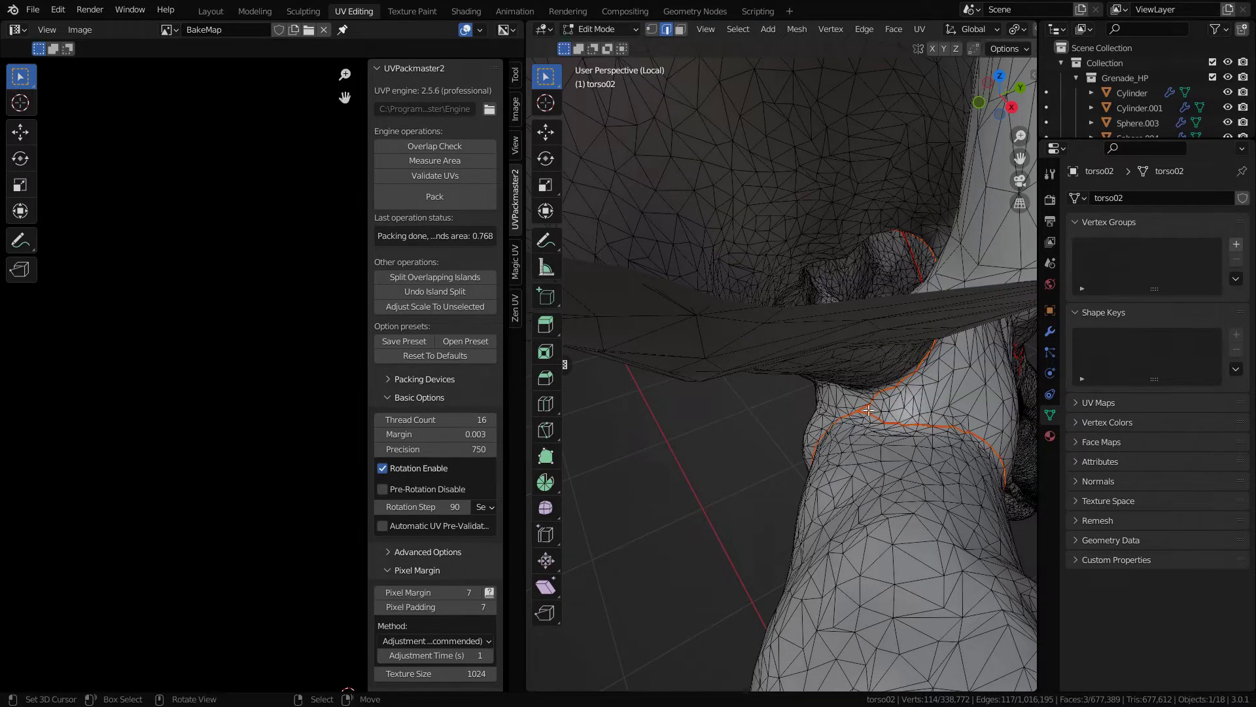
{"action": "key", "text": "ctrl+e"}
{"action": "left_click", "coordinate": [900, 407]}
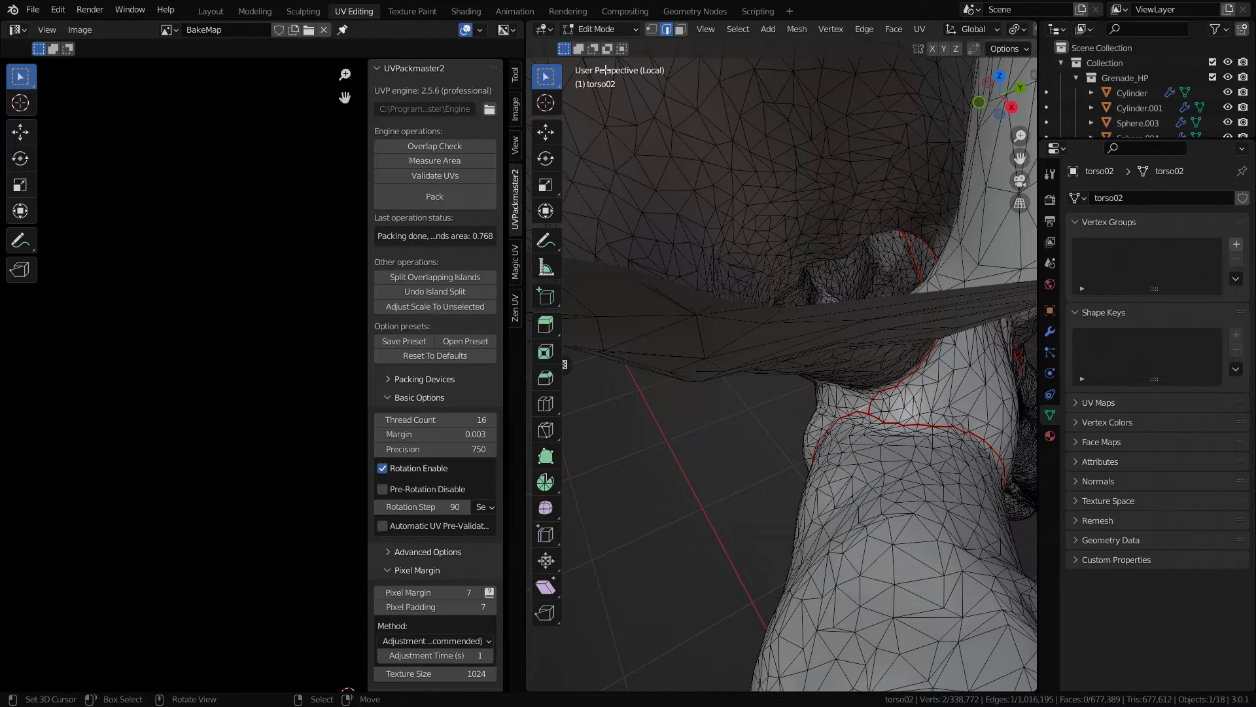
Return to vertex selection and mark a seam across the neighbouring finger's base on the back of the hand
{"action": "left_click", "coordinate": [653, 30]}
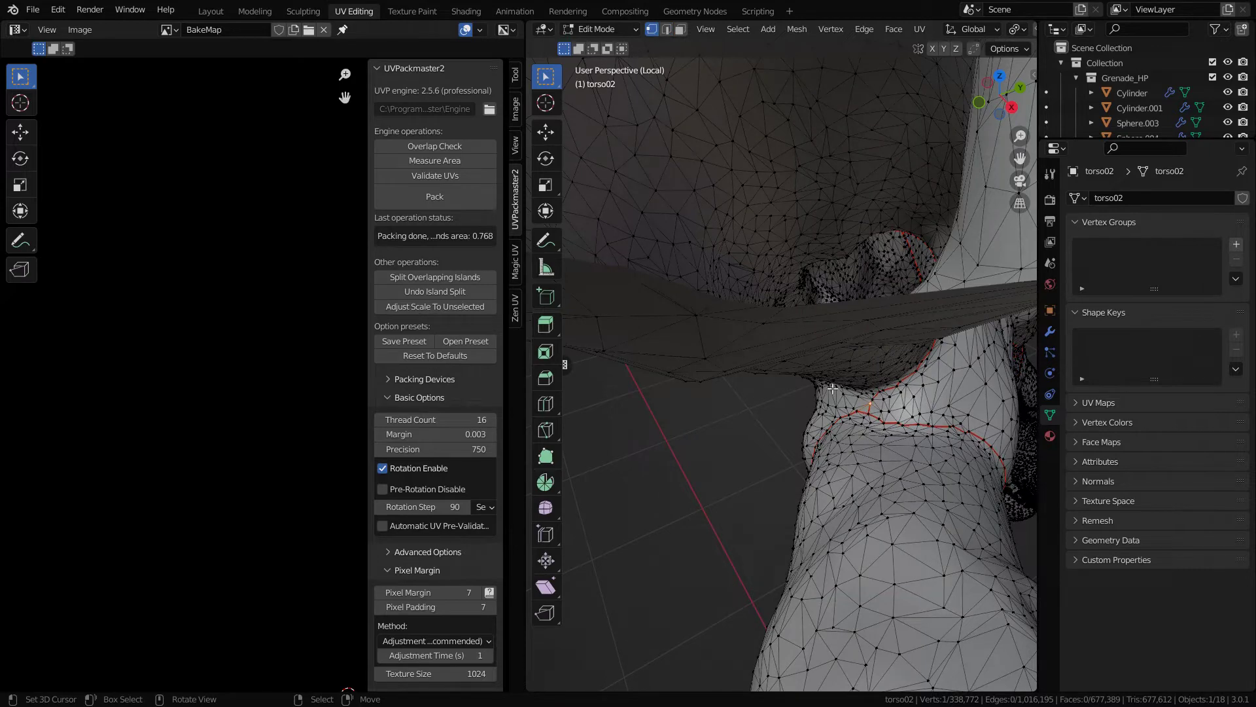
{"action": "middle_click_drag", "start_coordinate": [767, 390], "coordinate": [895, 253]}
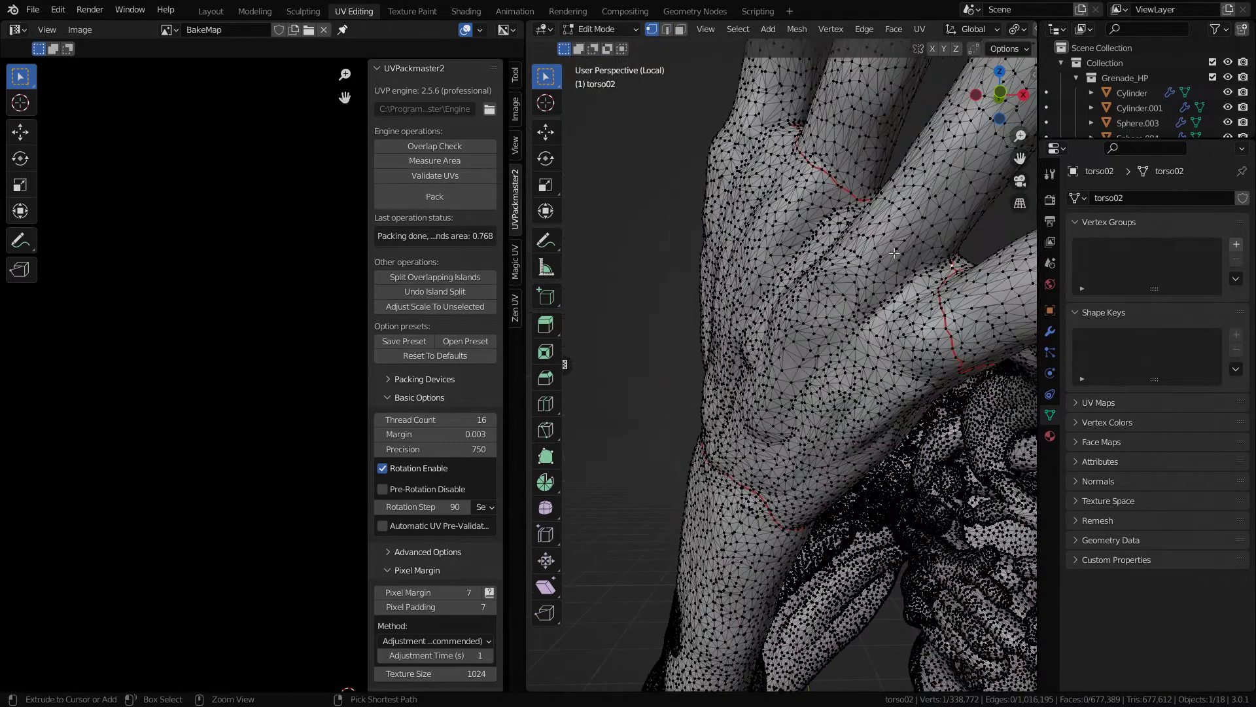
{"action": "middle_click_drag", "start_coordinate": [807, 314], "coordinate": [758, 340]}
{"action": "key", "text": "ctrl+e"}
{"action": "left_click", "coordinate": [858, 311]}
Rotate the zigzag edges along the finger-base seam clockwise so the seam can follow a straighter line
{"action": "key", "text": "2"}
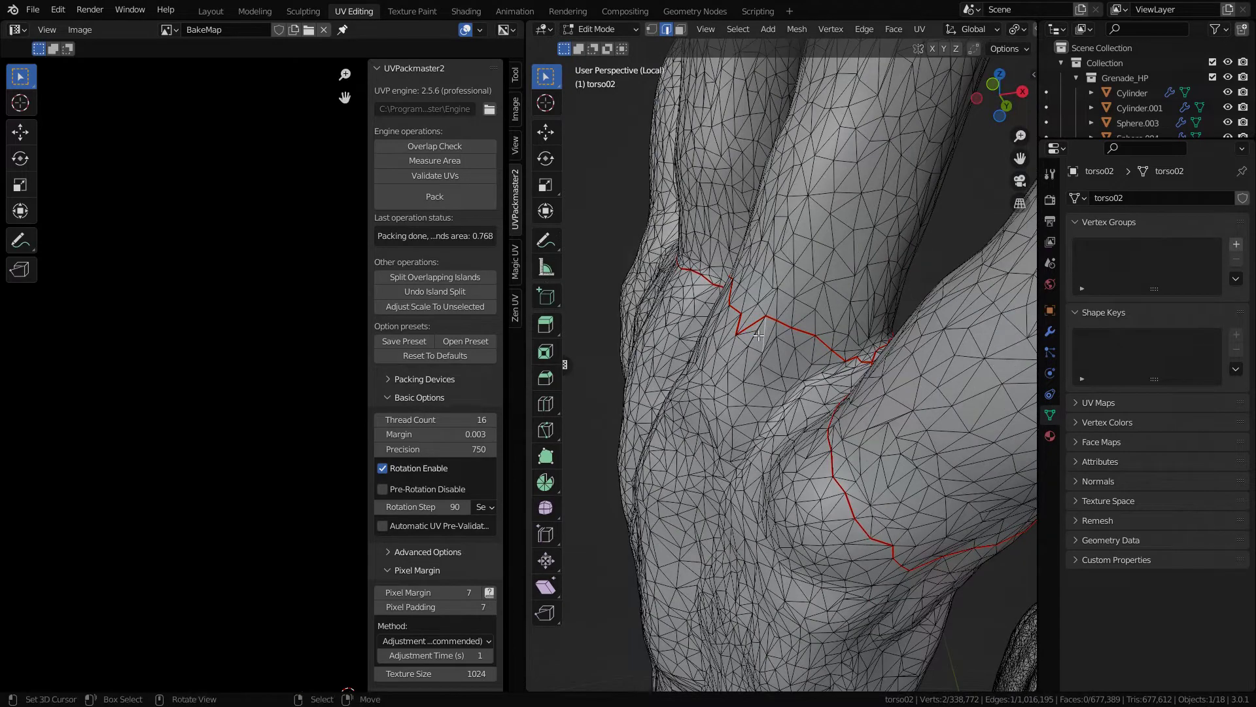
{"action": "key", "text": "ctrl+e"}
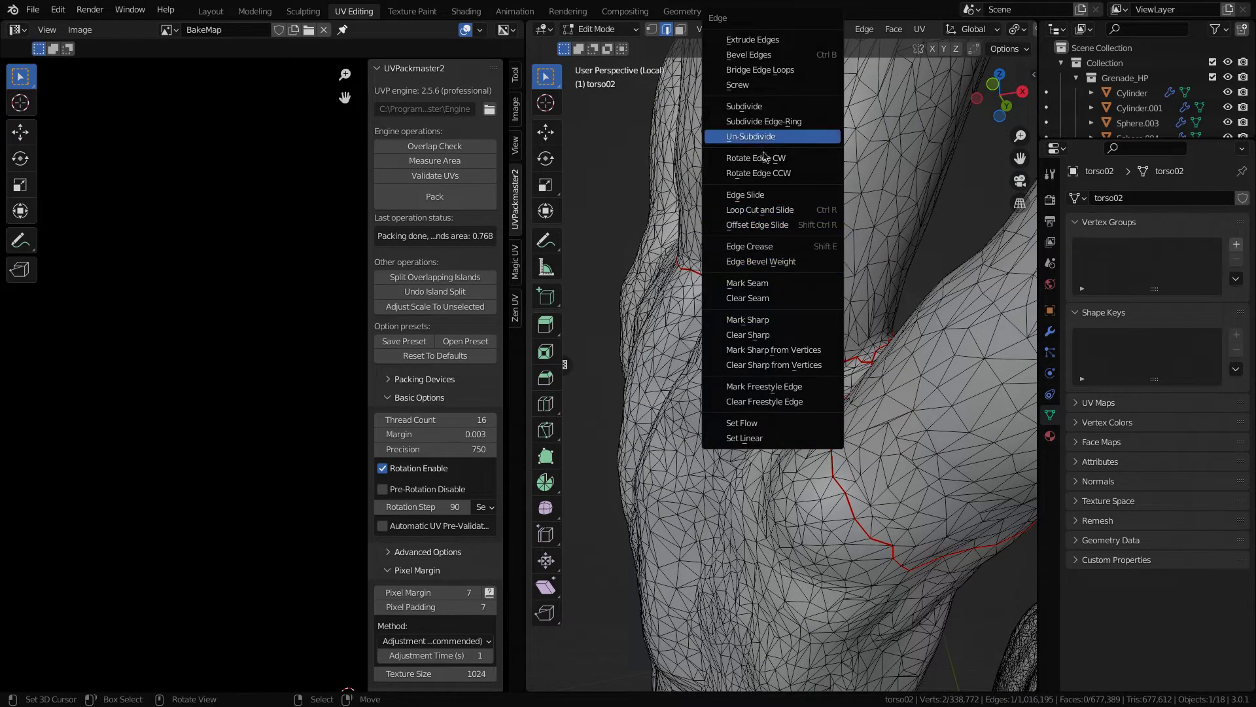
{"action": "left_click", "coordinate": [757, 157]}
{"action": "scroll", "coordinate": [757, 373], "scroll_direction": "up", "scroll_amount": 1}
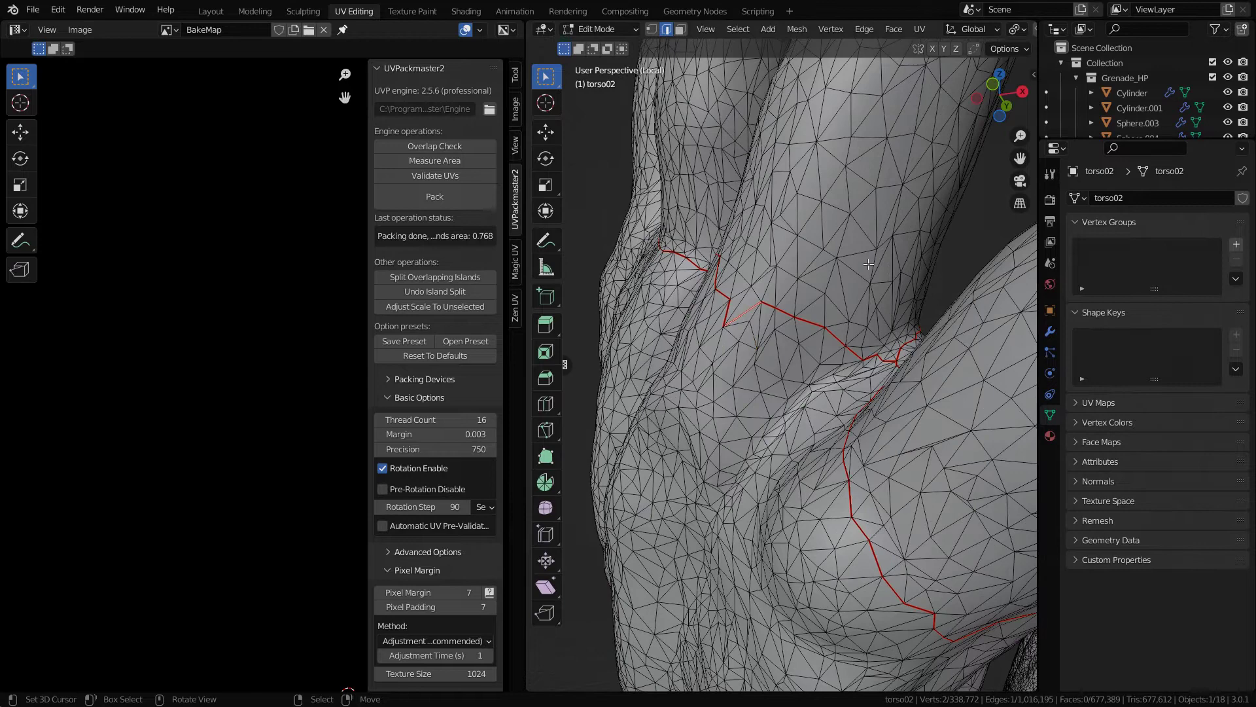
{"action": "key", "text": "ctrl+e"}
{"action": "key", "text": "Return"}
{"action": "key", "text": "ctrl+e"}
{"action": "key", "text": "Return"}
{"action": "middle_click_drag", "start_coordinate": [877, 240], "coordinate": [735, 335]}
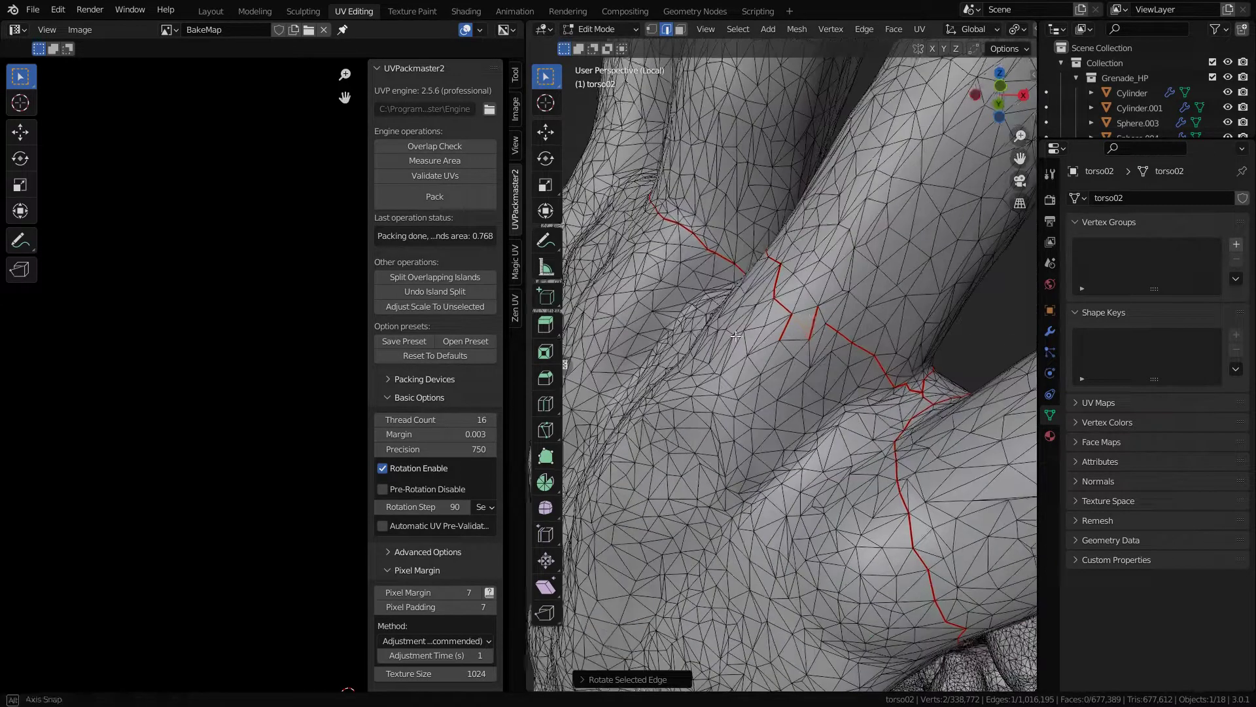
Close the gap in the finger-base seam at the rotated edges and clear the leftover stray seam edge
{"action": "key", "text": "ctrl+e"}
{"action": "key", "text": "Return"}
{"action": "key", "text": "ctrl+e"}
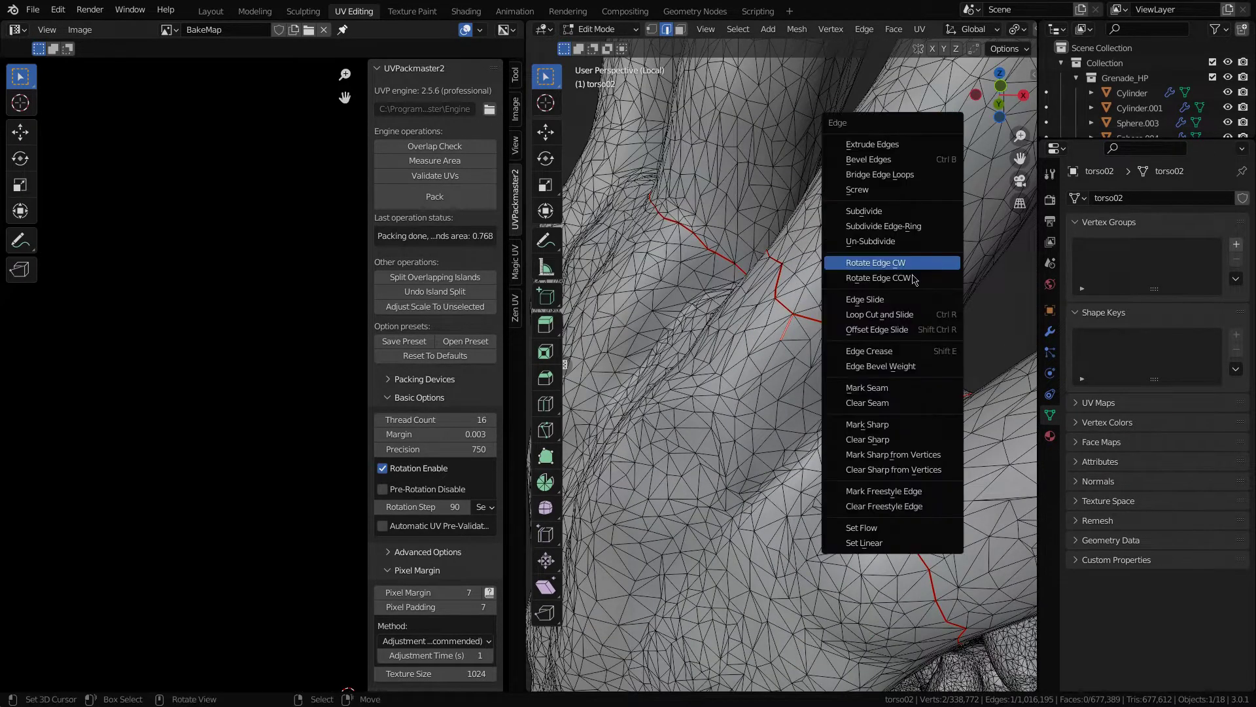
{"action": "left_click", "coordinate": [867, 402]}
Select the shortest vertex path around the remaining finger's base, between the neighbouring finger seams
{"action": "middle_click_drag", "start_coordinate": [868, 402], "coordinate": [501, 88], "text": "shift"}
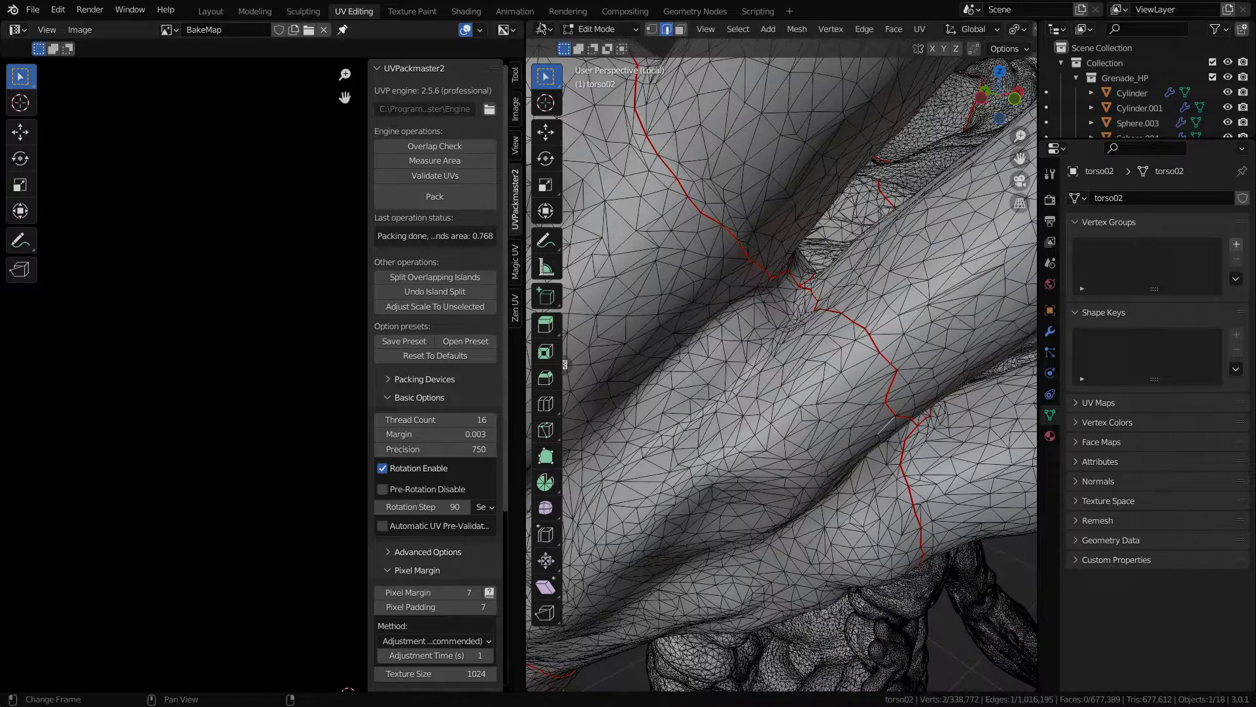
{"action": "left_click", "coordinate": [652, 29]}
{"action": "middle_click_drag", "start_coordinate": [733, 216], "coordinate": [861, 266]}
{"action": "left_click", "coordinate": [831, 244], "text": "ctrl"}
{"action": "left_click", "coordinate": [867, 214], "text": "ctrl"}
{"action": "scroll", "coordinate": [861, 266], "scroll_direction": "down", "scroll_amount": 4}
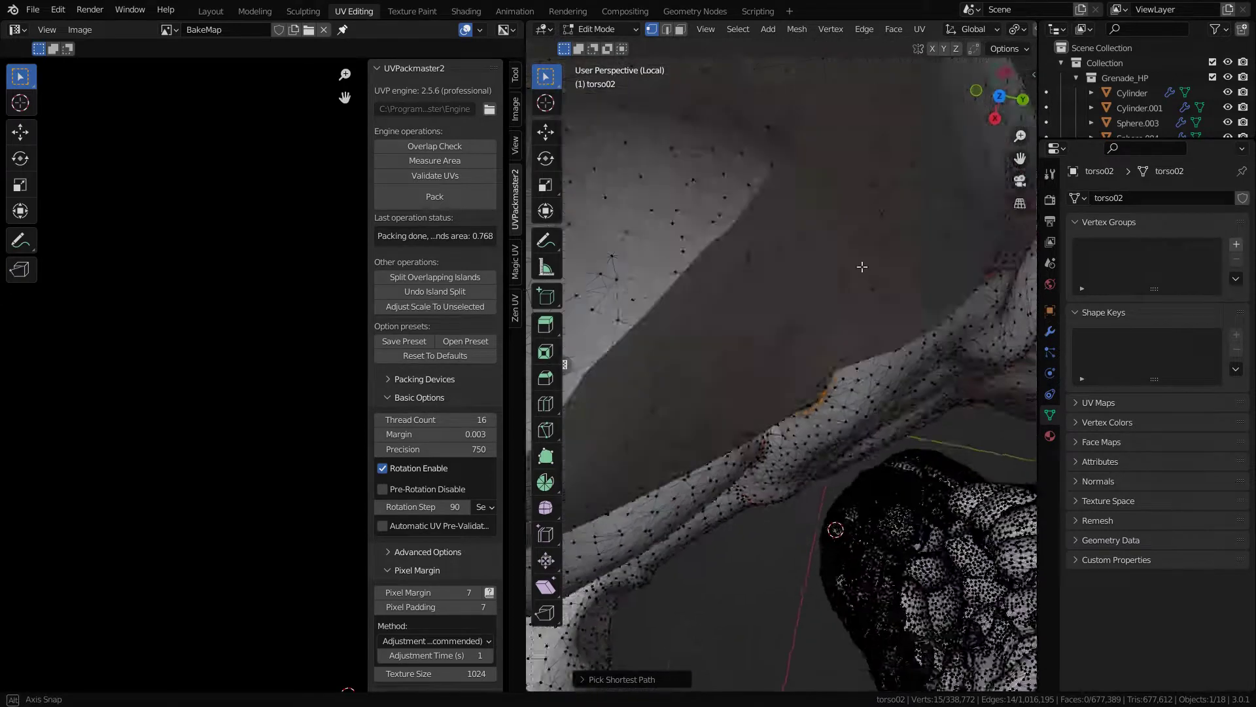
{"action": "scroll", "coordinate": [861, 266], "scroll_direction": "up", "scroll_amount": 4}
{"action": "right_click", "coordinate": [772, 224], "text": "ctrl"}
{"action": "key", "text": "ctrl+e"}
{"action": "left_click", "coordinate": [879, 240]}
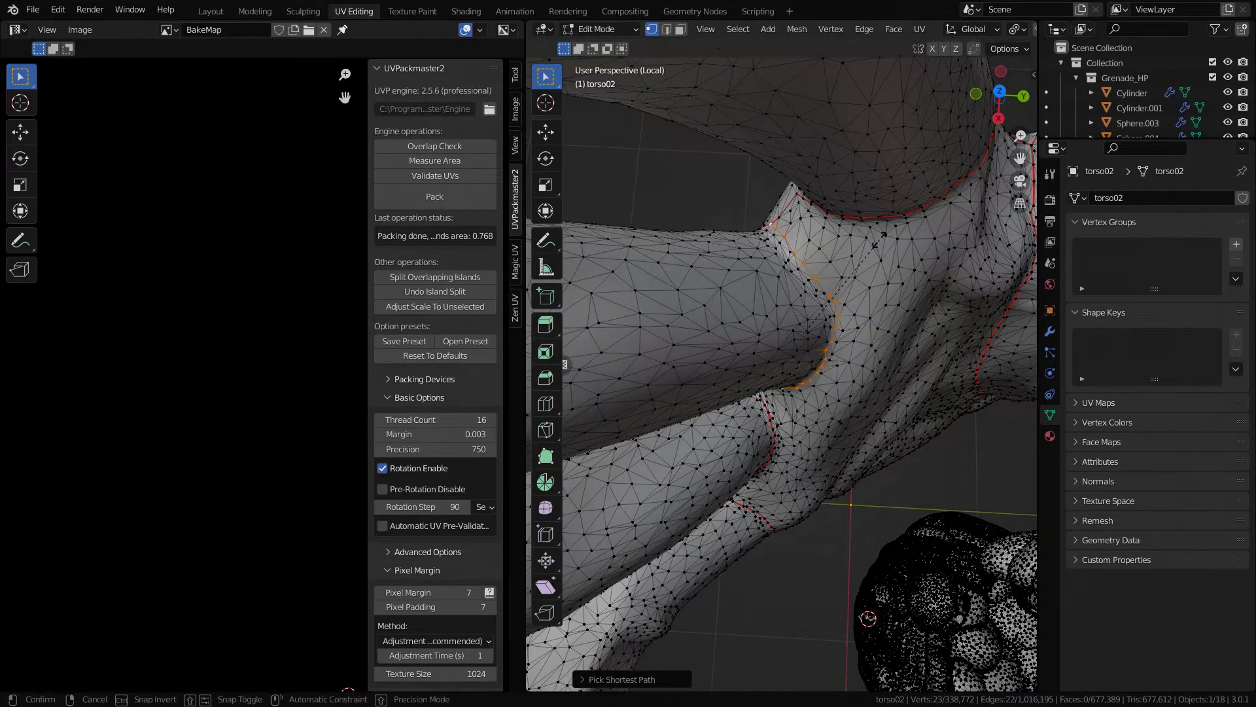
{"action": "right_click", "coordinate": [879, 240]}
{"action": "key", "text": "ctrl+z"}
Mark the selected path around the finger's base as a seam, including the remaining stretch up to the adjoining seam
{"action": "key", "text": "ctrl+e"}
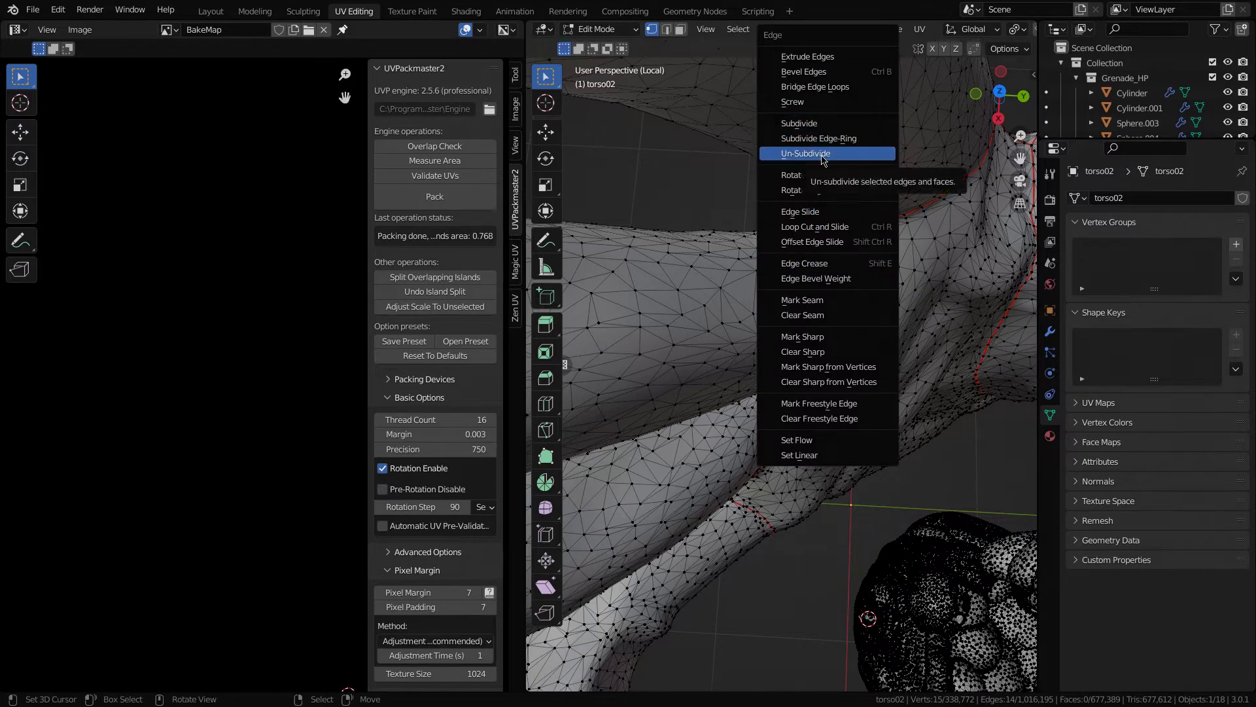
{"action": "left_click", "coordinate": [802, 300]}
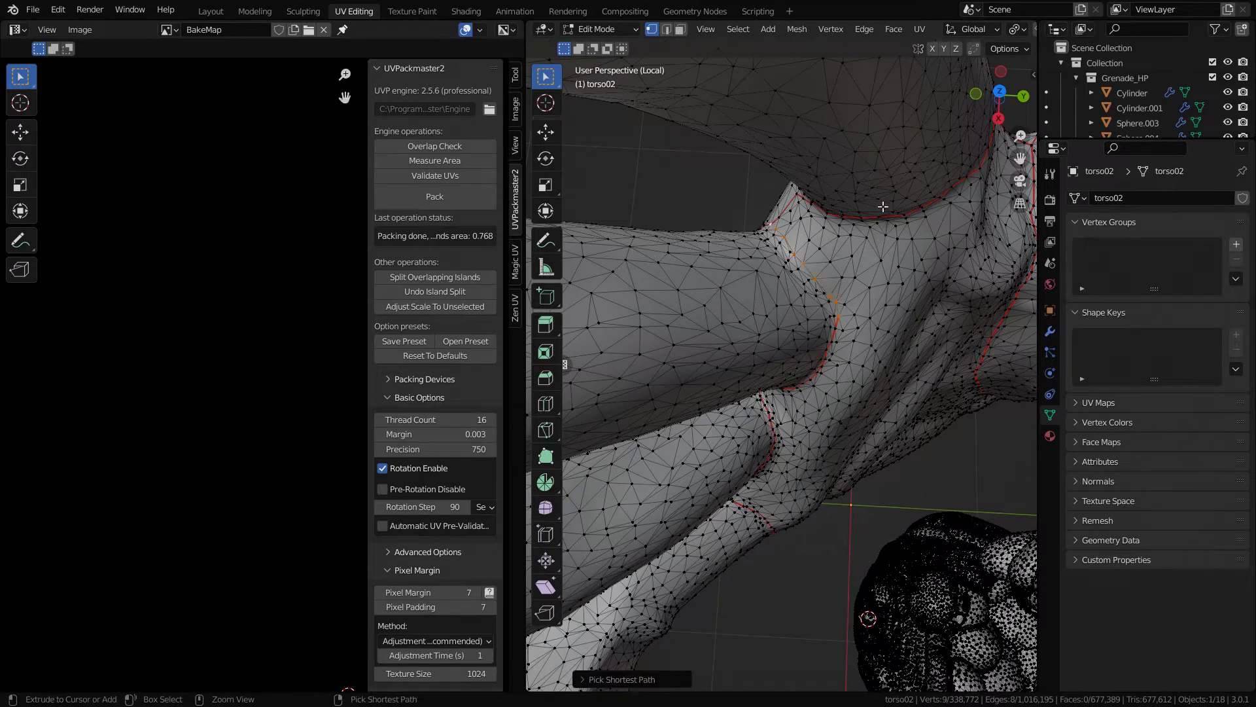
{"action": "key", "text": "ctrl+e"}
{"action": "left_click", "coordinate": [819, 291]}
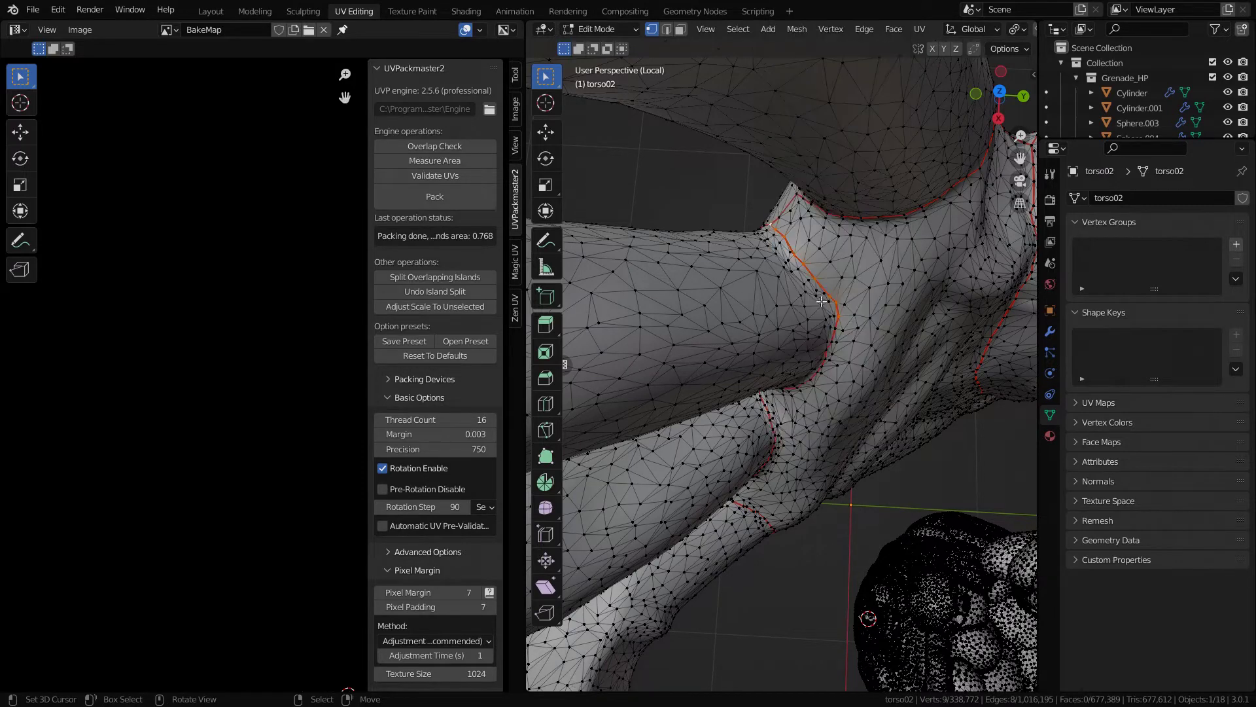
Extend the vertex selection along the shortest path on the torso's hand, following on from the finger seams
{"action": "middle_click_drag", "start_coordinate": [819, 291], "coordinate": [777, 339]}
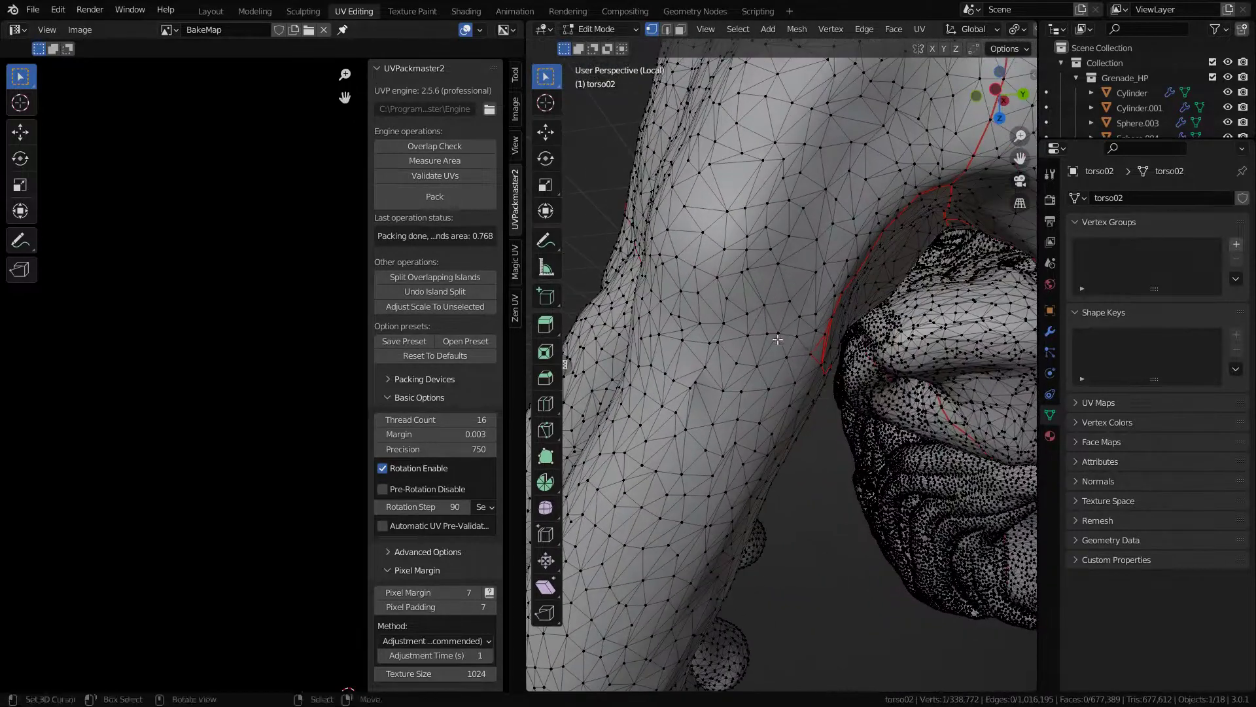
{"action": "left_click", "coordinate": [808, 353], "text": "ctrl"}
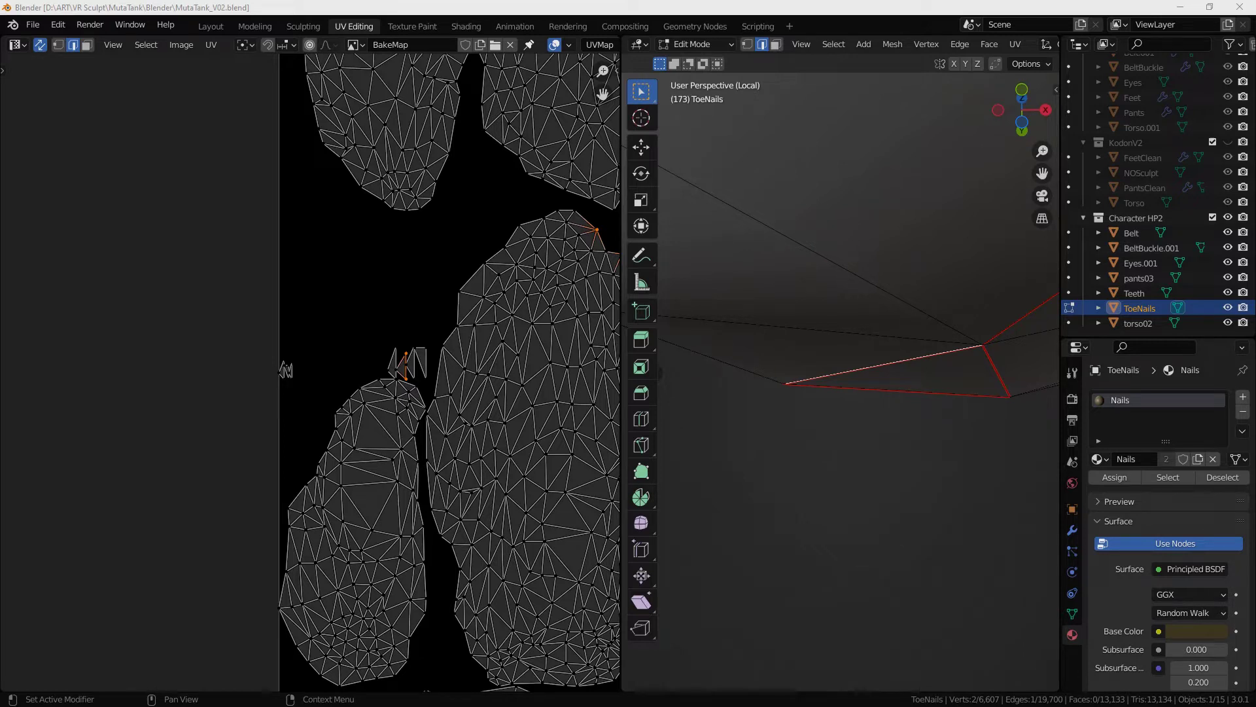
Clear the stray seam edges of the thin triangle beside the main seam on the toenail
{"action": "middle_click_drag", "start_coordinate": [928, 305], "coordinate": [926, 249]}
{"action": "scroll", "coordinate": [922, 391], "scroll_direction": "down", "scroll_amount": 3}
{"action": "right_click", "coordinate": [900, 393]}
{"action": "right_click", "coordinate": [927, 335]}
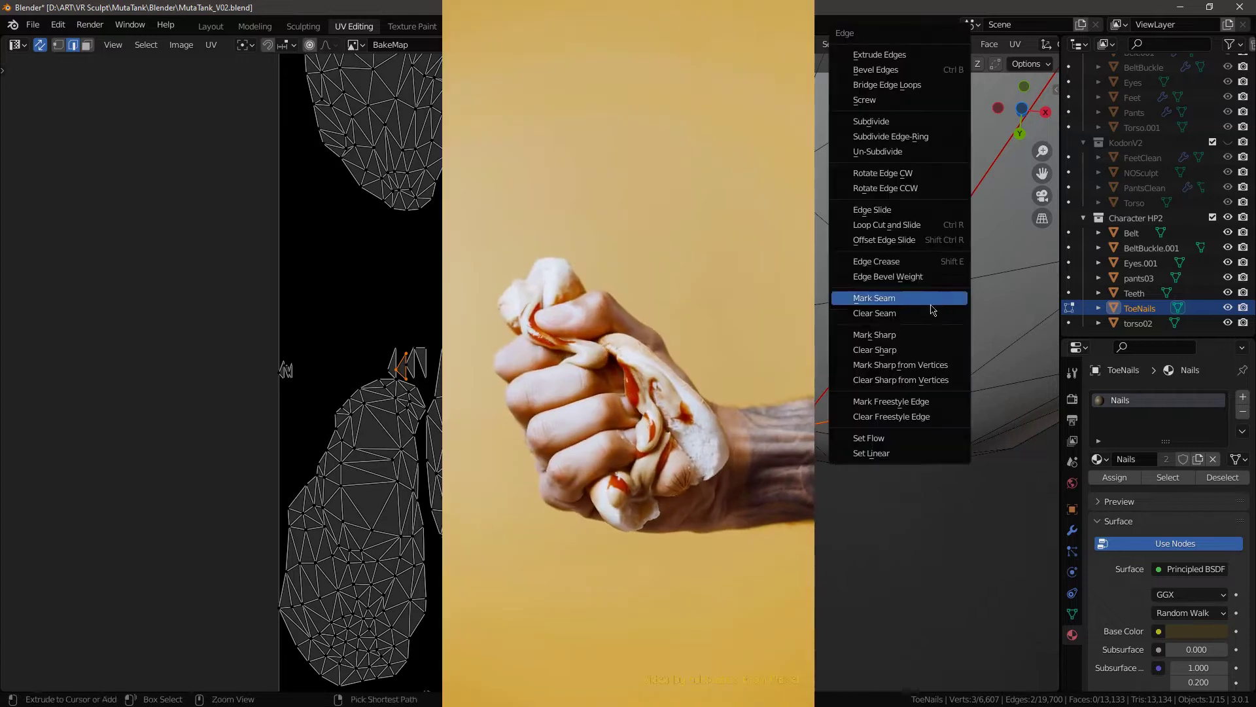
{"action": "left_click", "coordinate": [896, 309]}
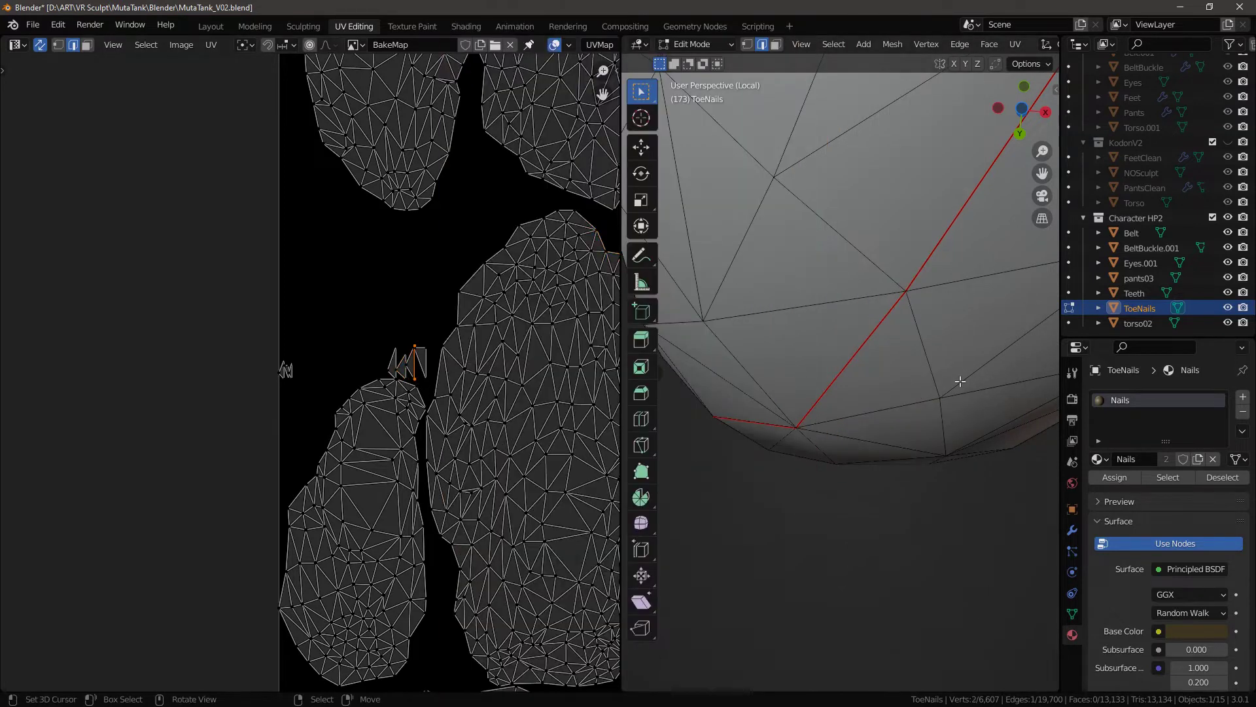
Frame the extra edge that cuts across the toenail's rim seam and clear its seam mark
{"action": "scroll", "coordinate": [890, 344], "scroll_direction": "down", "scroll_amount": 1}
{"action": "key", "text": "KP_Decimal"}
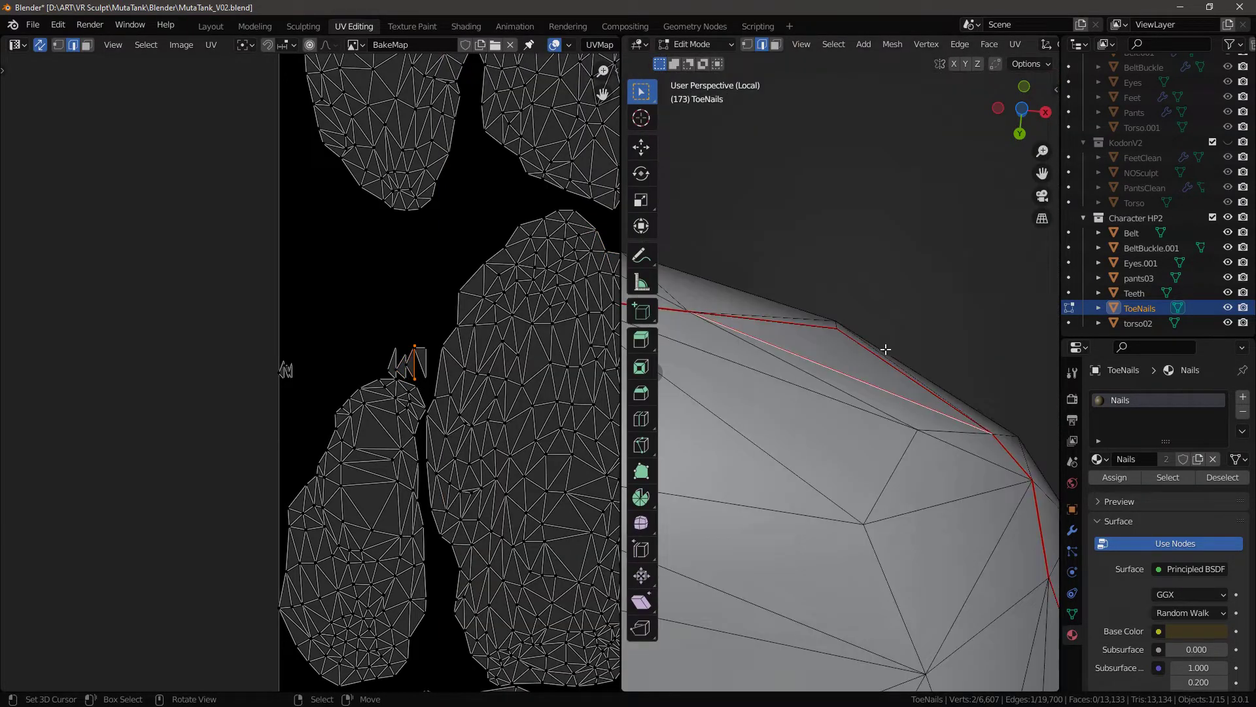
{"action": "scroll", "coordinate": [886, 351], "scroll_direction": "down", "scroll_amount": 3}
{"action": "middle_click_drag", "start_coordinate": [869, 311], "coordinate": [834, 340]}
{"action": "key", "text": "ctrl+e"}
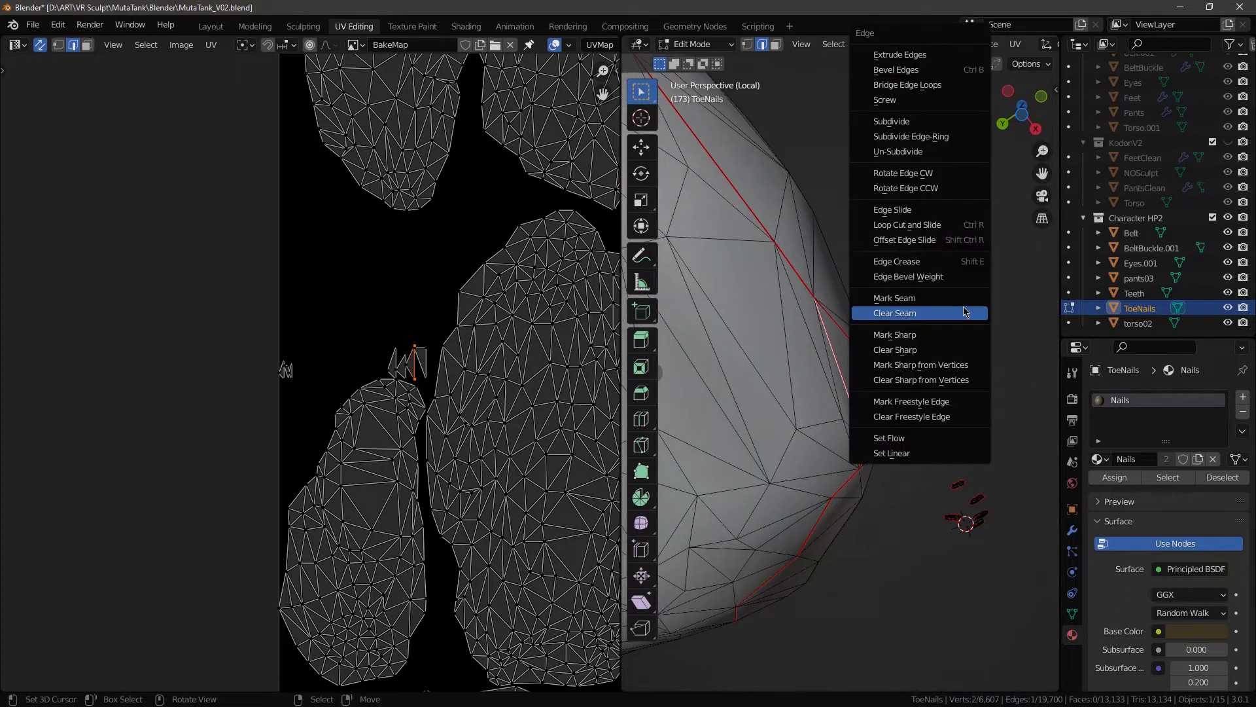
{"action": "left_click", "coordinate": [968, 312]}
{"action": "middle_click_drag", "start_coordinate": [891, 372], "coordinate": [802, 386]}
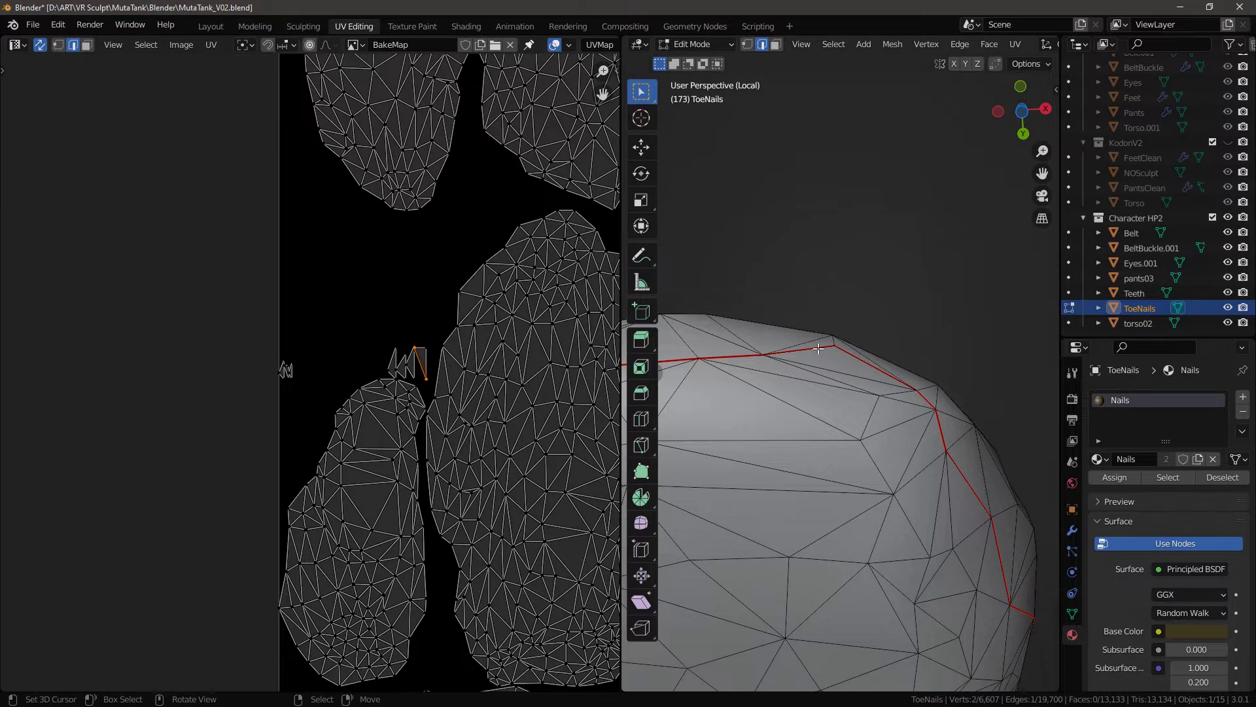
Clear the redundant seam edges forming a sliver along the toenail's front seam, and deselect everything
{"action": "key", "text": "KP_Decimal"}
{"action": "scroll", "coordinate": [819, 350], "scroll_direction": "down", "scroll_amount": 3}
{"action": "middle_click_drag", "start_coordinate": [844, 351], "coordinate": [838, 494]}
{"action": "key", "text": "ctrl+e"}
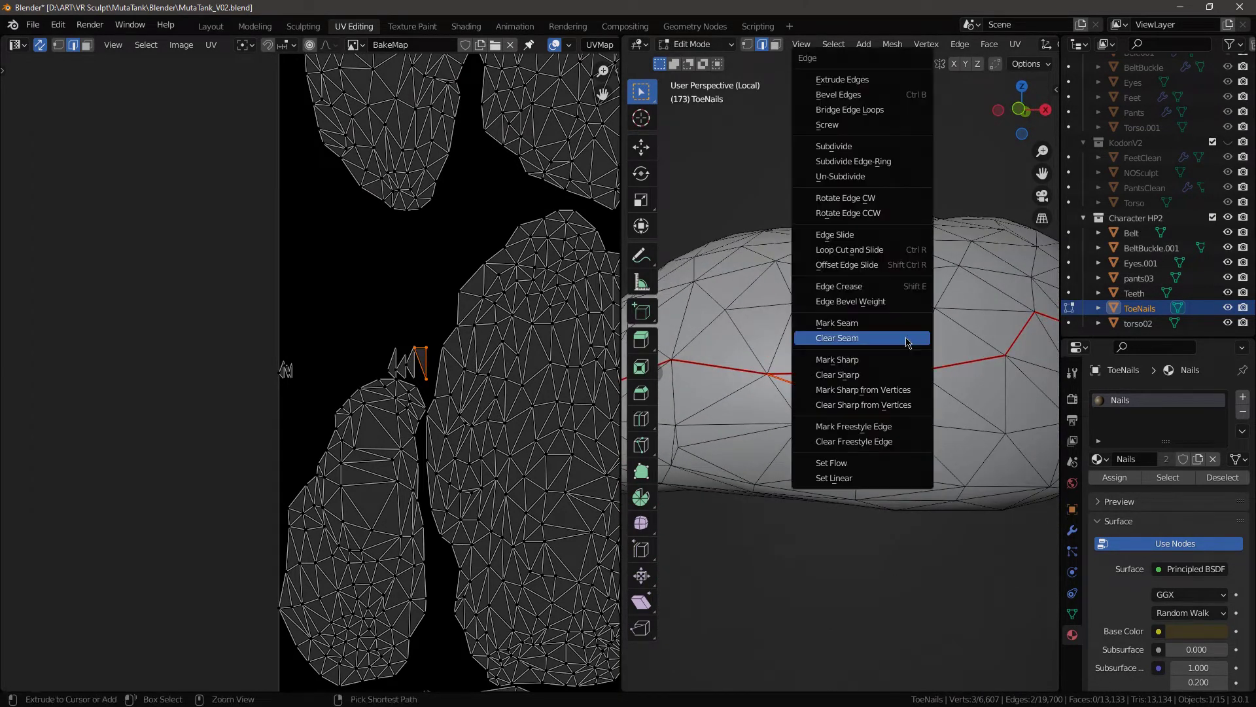
{"action": "left_click", "coordinate": [908, 340]}
{"action": "key", "text": "alt+a"}
Select all the toenail geometry and unwrap it along the cleaned seams
{"action": "scroll", "coordinate": [515, 375], "scroll_direction": "down", "scroll_amount": 5}
{"action": "scroll", "coordinate": [513, 376], "scroll_direction": "up", "scroll_amount": 3}
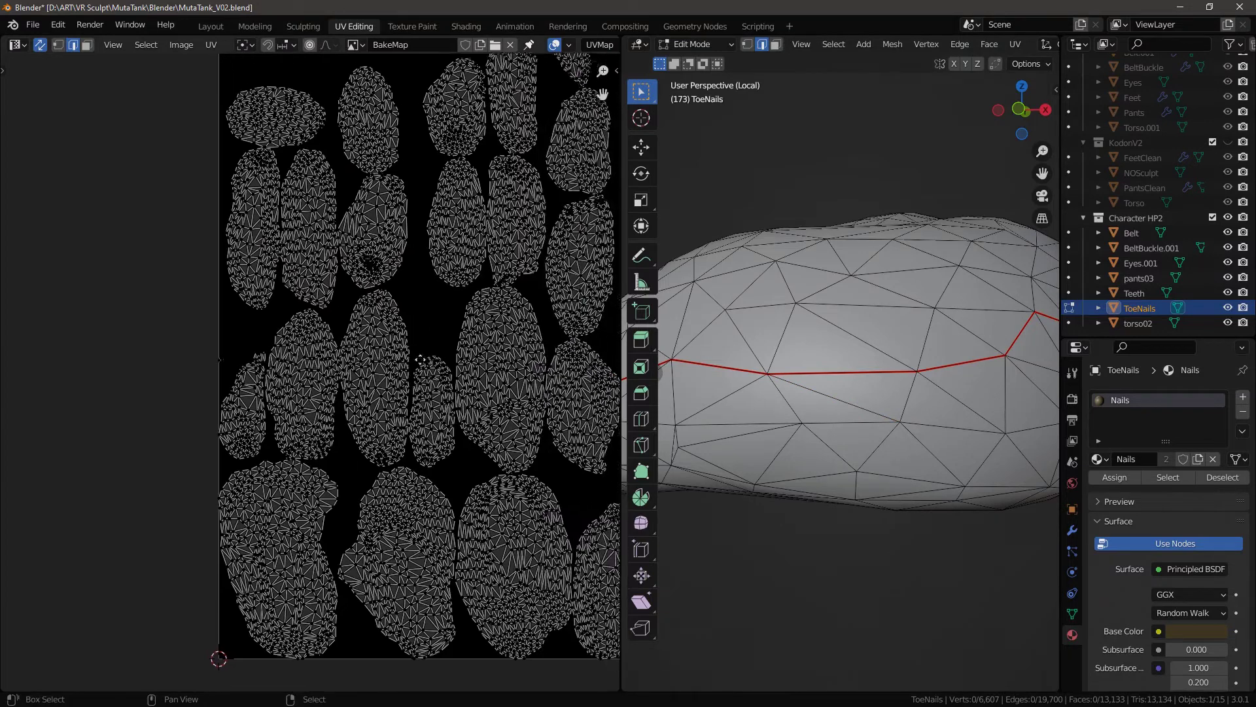
{"action": "key", "text": "a"}
{"action": "middle_click_drag", "start_coordinate": [472, 375], "coordinate": [558, 378]}
{"action": "scroll", "coordinate": [303, 356], "scroll_direction": "down", "scroll_amount": 3}
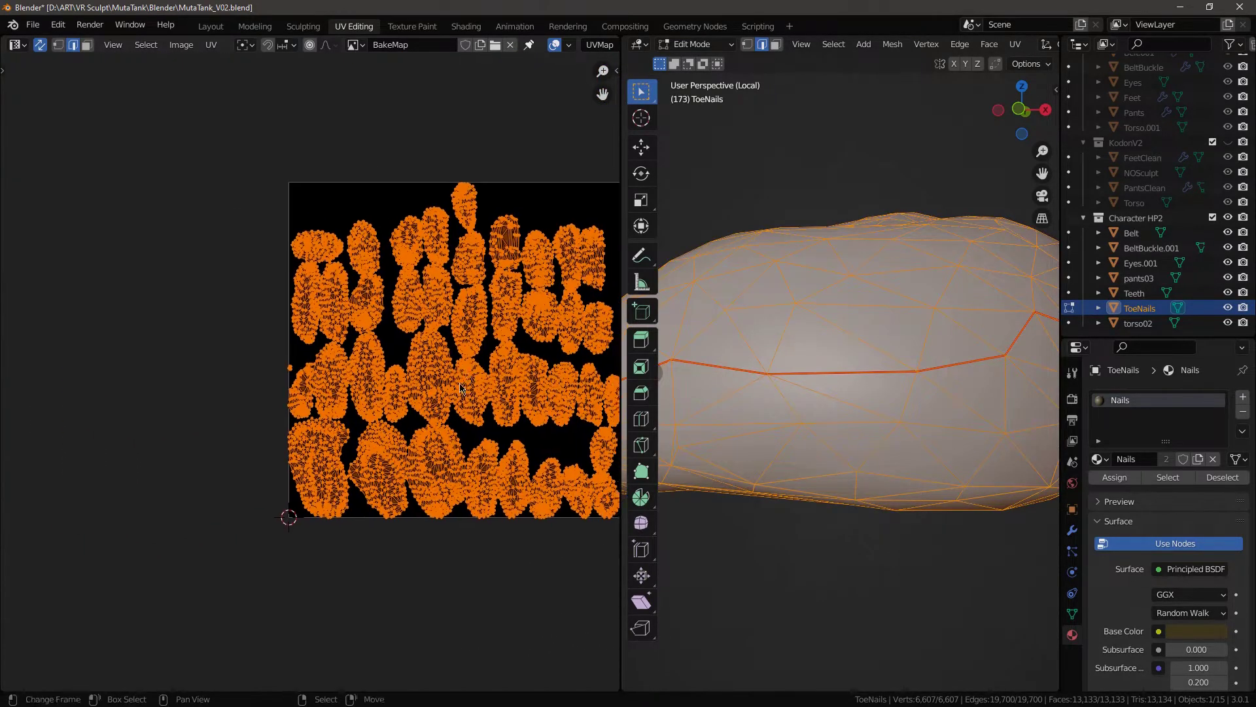
{"action": "scroll", "coordinate": [248, 299], "scroll_direction": "up", "scroll_amount": 6}
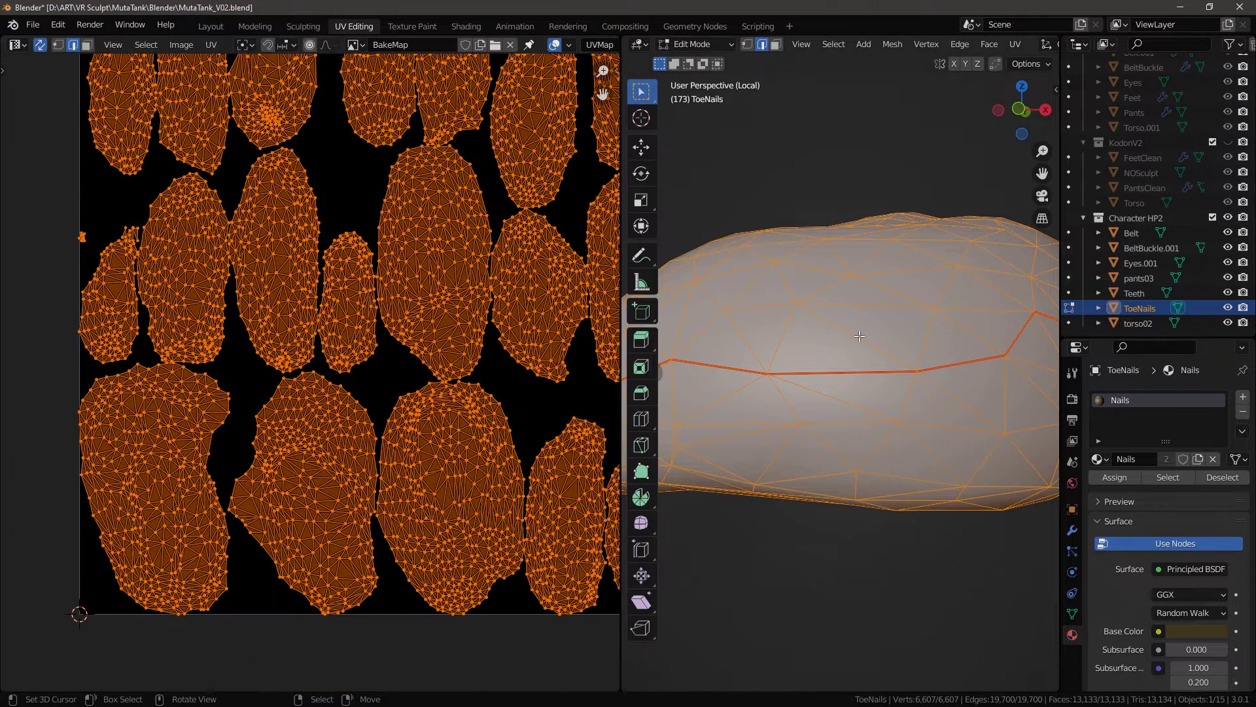
{"action": "key", "text": "u"}
{"action": "left_click", "coordinate": [802, 233]}
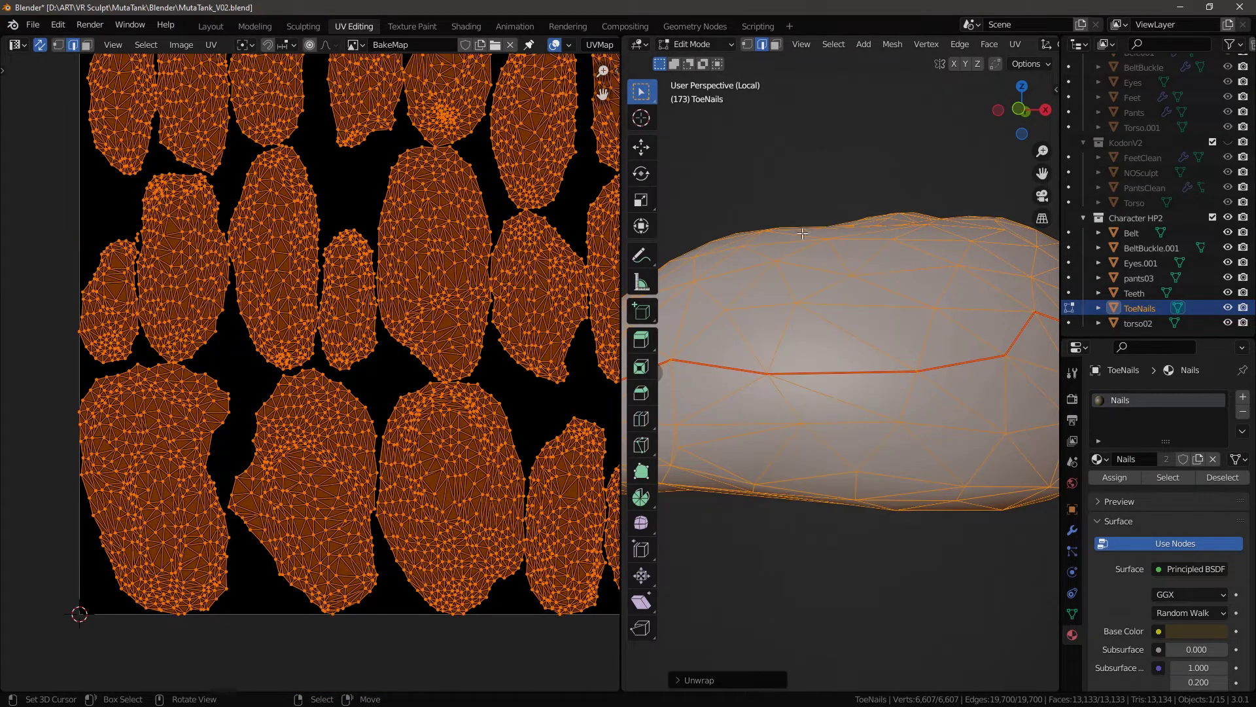
Examine the unwrapped toenail islands in the UV layout and the full set of nails on the model
{"action": "scroll", "coordinate": [408, 347], "scroll_direction": "down", "scroll_amount": 4}
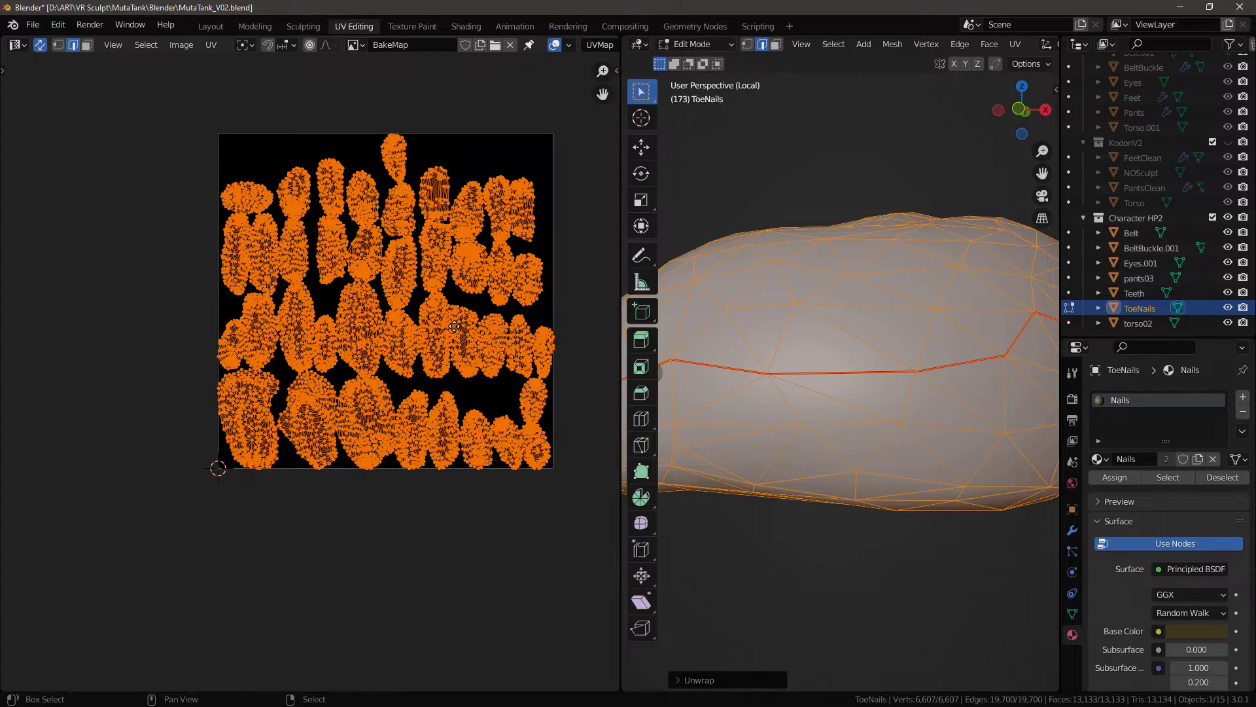
{"action": "scroll", "coordinate": [455, 325], "scroll_direction": "up", "scroll_amount": 4}
{"action": "scroll", "coordinate": [378, 300], "scroll_direction": "down", "scroll_amount": 3}
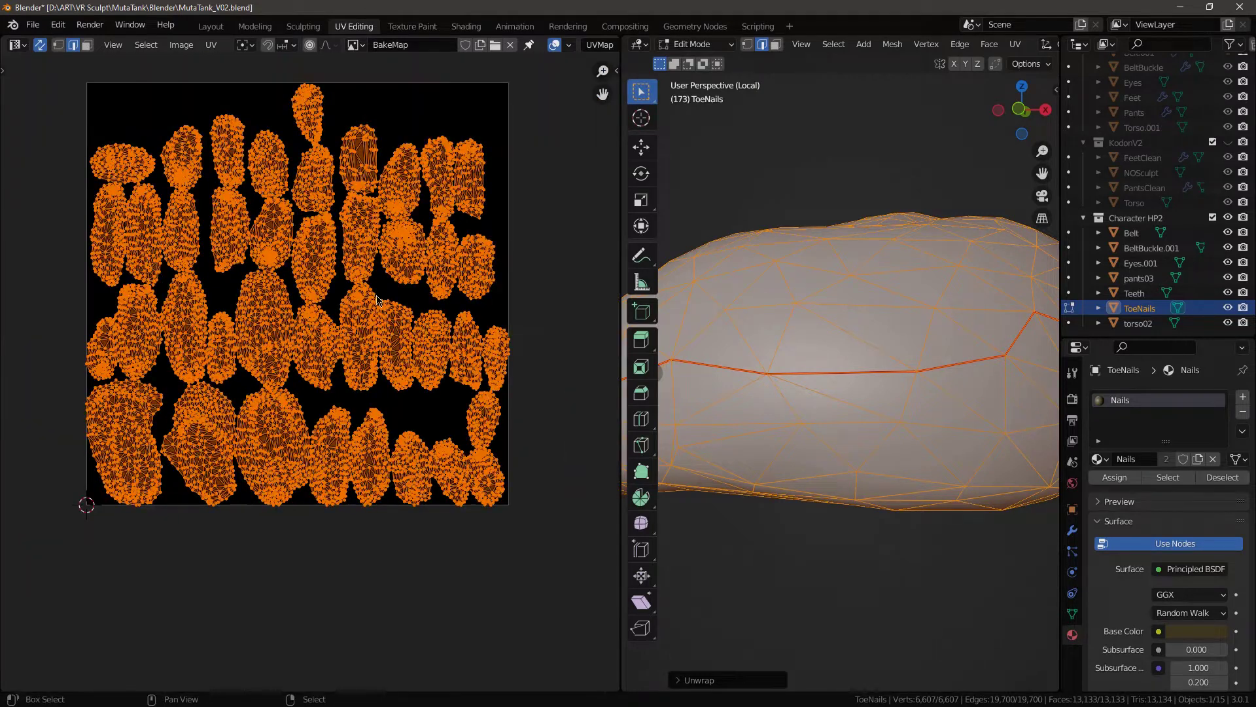
{"action": "middle_click_drag", "start_coordinate": [377, 300], "coordinate": [384, 314]}
{"action": "scroll", "coordinate": [840, 309], "scroll_direction": "down", "scroll_amount": 6}
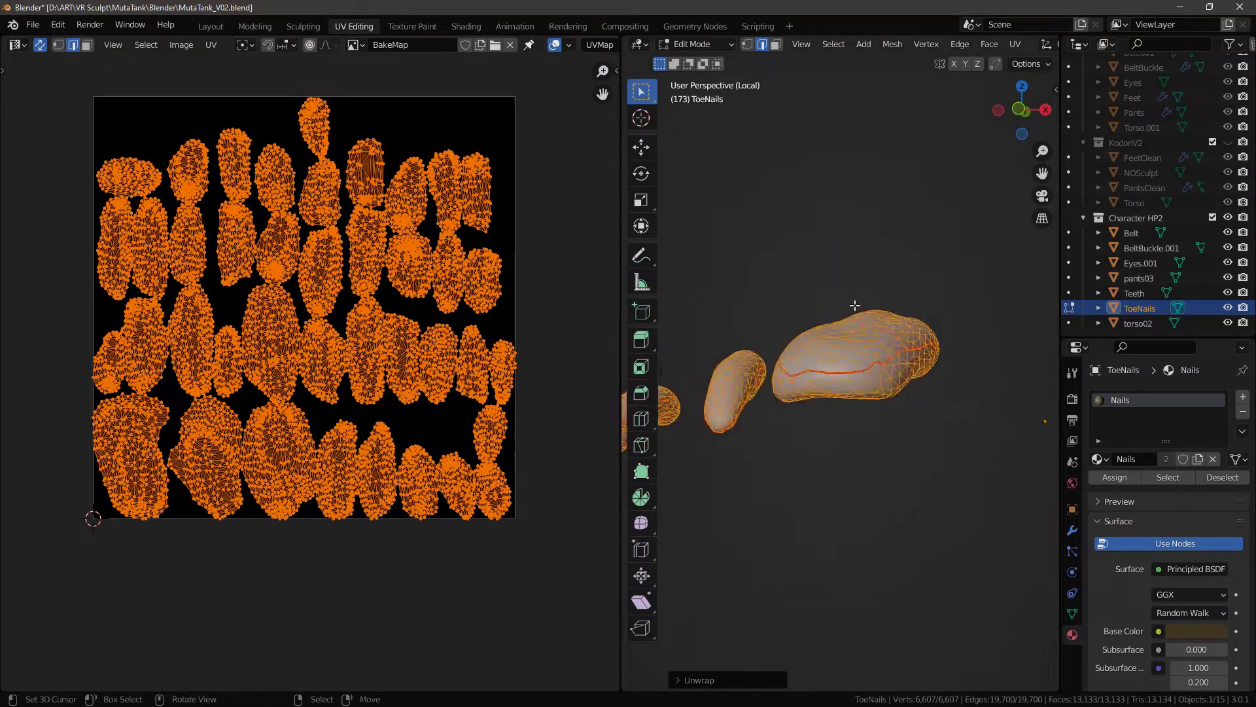
{"action": "key", "text": "Tab"}
{"action": "middle_click_drag", "start_coordinate": [806, 319], "coordinate": [897, 394]}
{"action": "scroll", "coordinate": [877, 382], "scroll_direction": "down", "scroll_amount": 8}
{"action": "scroll", "coordinate": [869, 373], "scroll_direction": "down", "scroll_amount": 2}
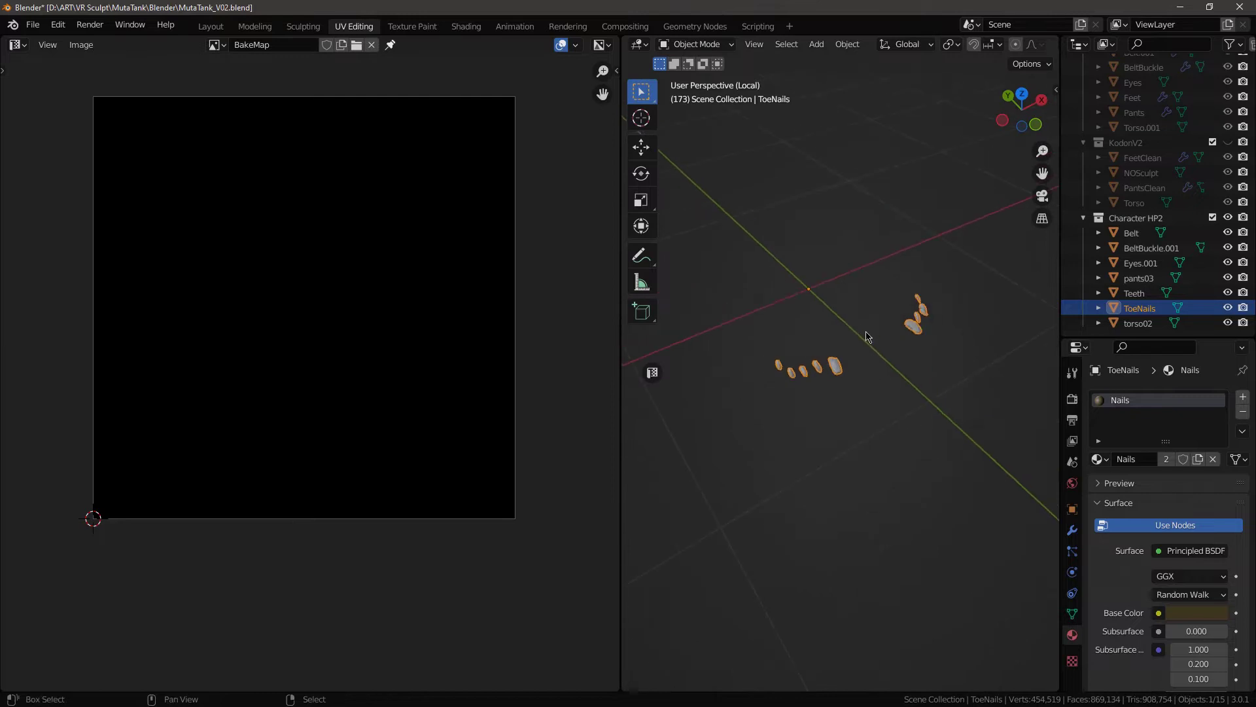
{"action": "middle_click_drag", "start_coordinate": [866, 336], "coordinate": [834, 357], "text": "shift"}
{"action": "scroll", "coordinate": [883, 454], "scroll_direction": "down", "scroll_amount": 5}
{"action": "scroll", "coordinate": [870, 402], "scroll_direction": "up", "scroll_amount": 4}
Pack the toenail UV islands with UVPackmaster2 while editing the mesh
{"action": "key", "text": "Tab"}
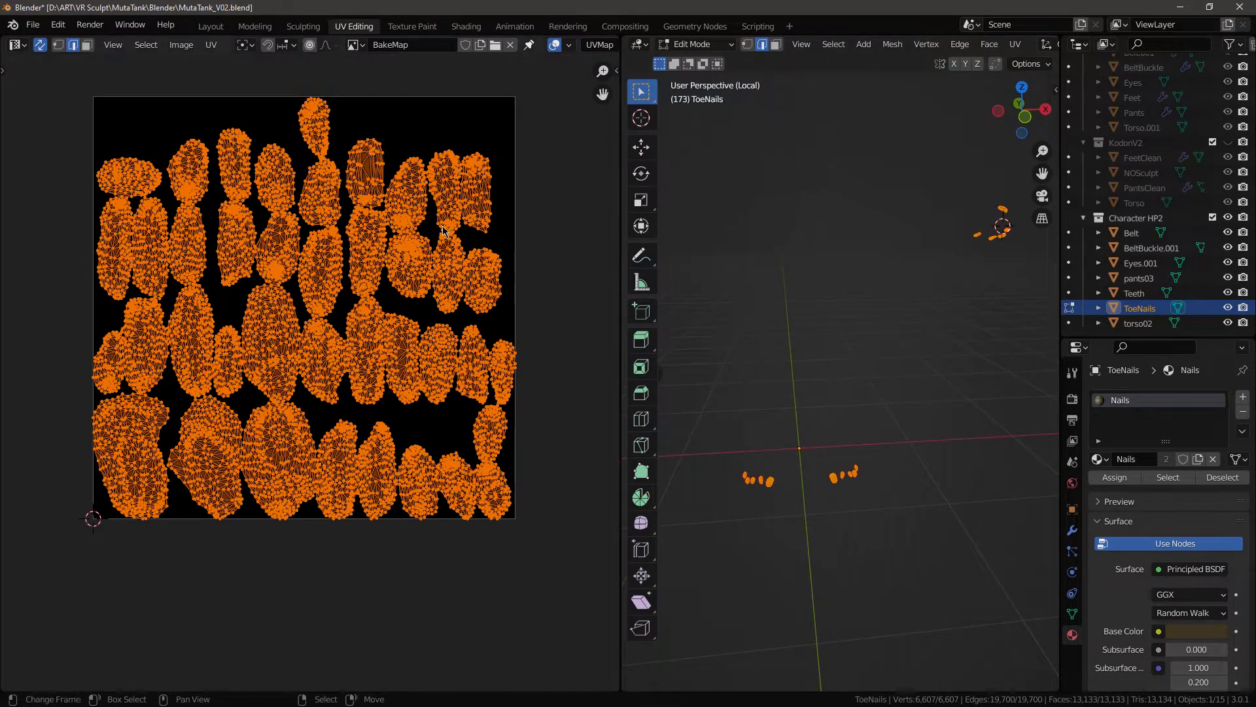
{"action": "key", "text": "n"}
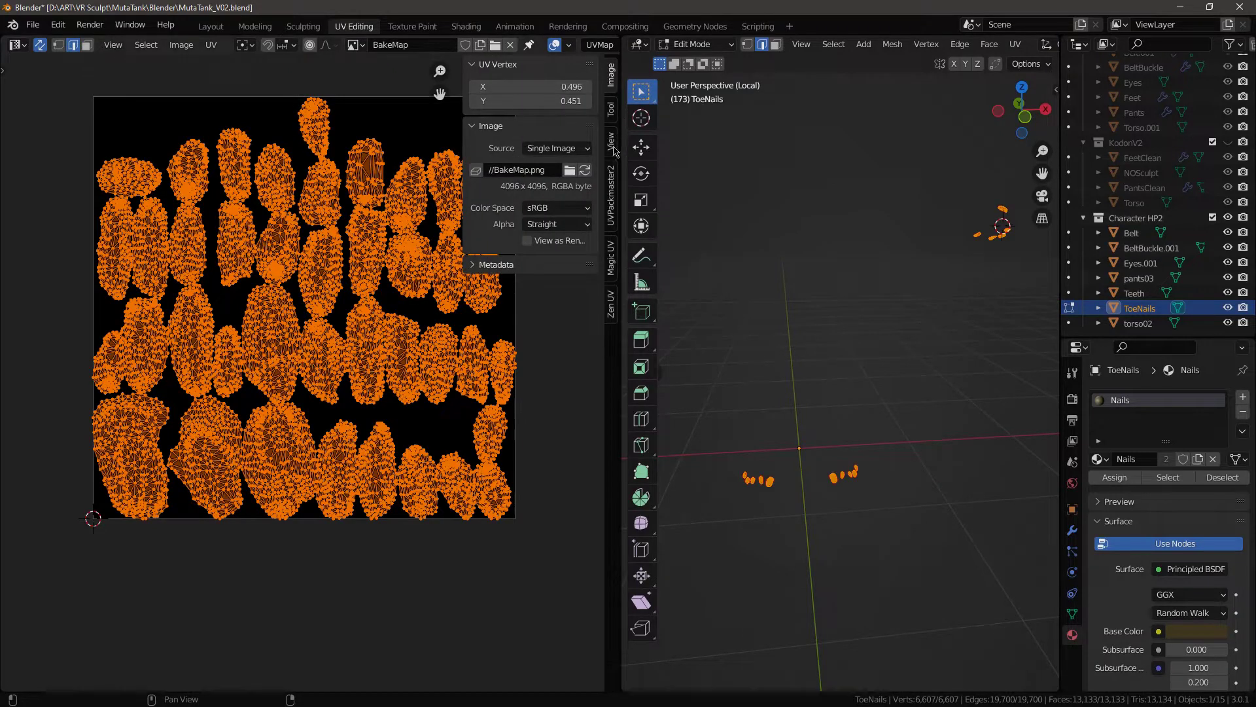
{"action": "left_click", "coordinate": [611, 110]}
{"action": "left_click", "coordinate": [612, 146]}
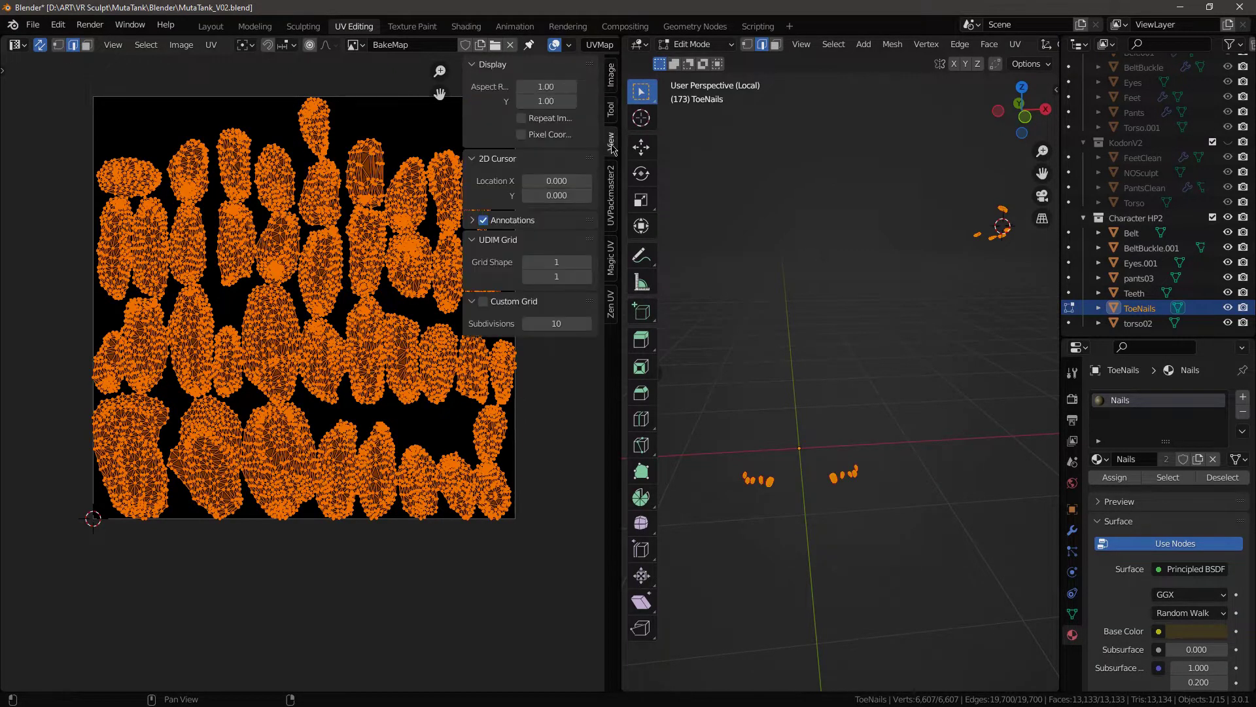
{"action": "left_click", "coordinate": [611, 196]}
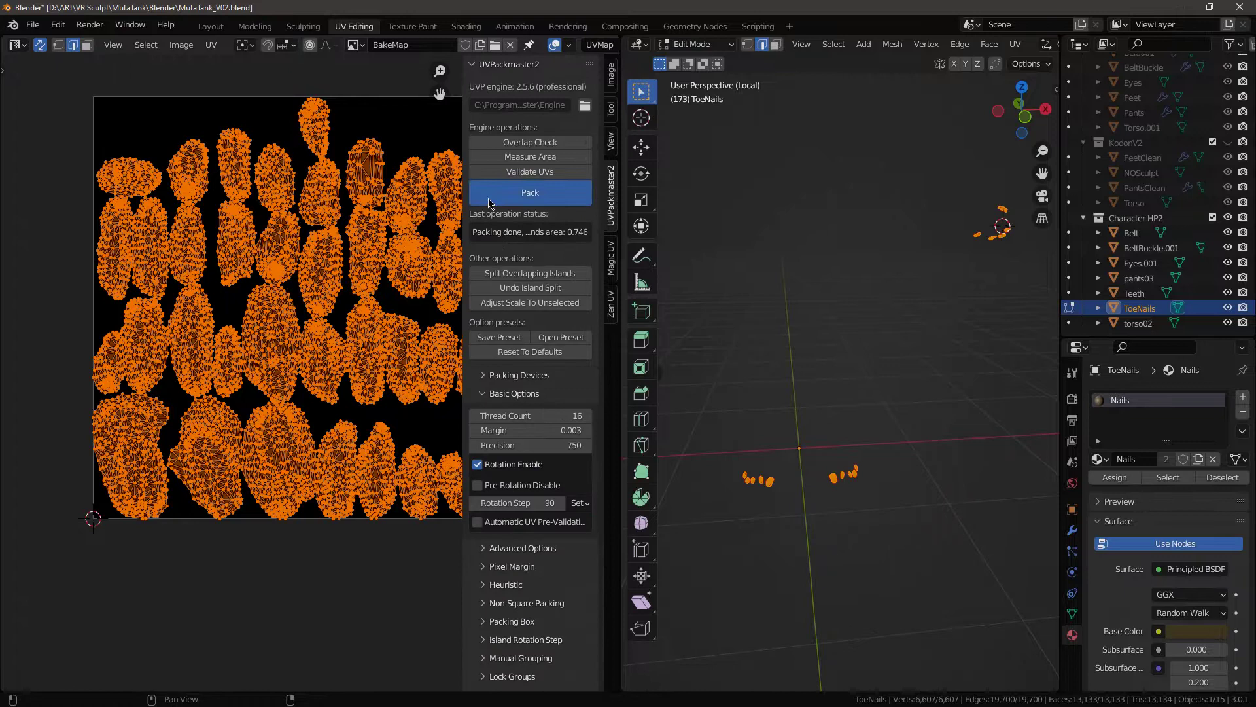
{"action": "left_click", "coordinate": [532, 195]}
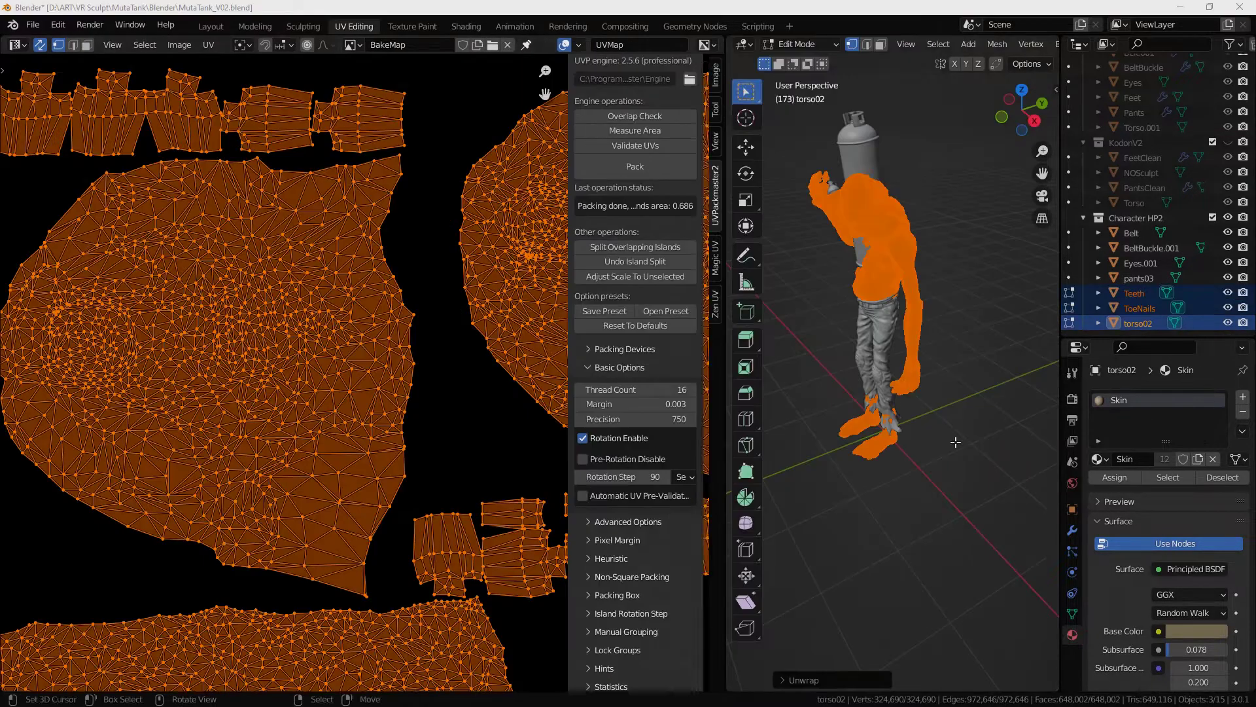
Inspect the combined UV layout of the torso, teeth and toenails for overlapping areas
{"action": "scroll", "coordinate": [382, 357], "scroll_direction": "up", "scroll_amount": 2}
{"action": "scroll", "coordinate": [381, 358], "scroll_direction": "down", "scroll_amount": 1}
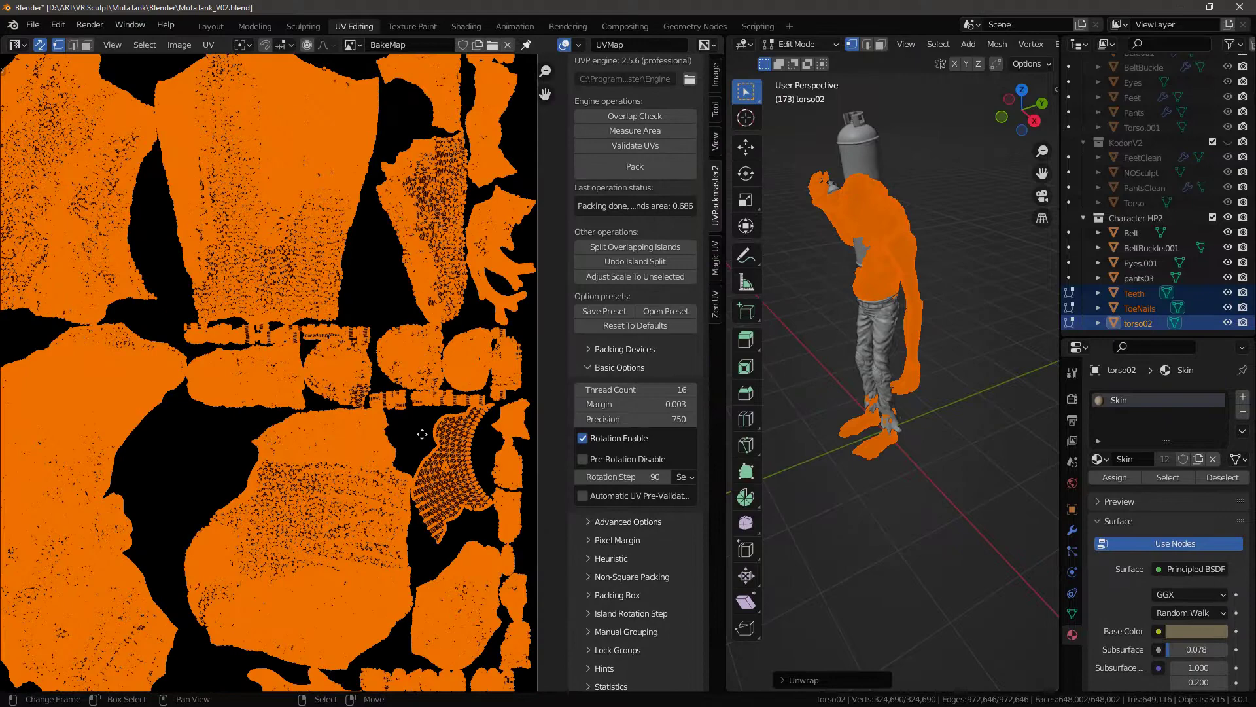
{"action": "middle_click_drag", "start_coordinate": [420, 433], "coordinate": [304, 245]}
{"action": "middle_click_drag", "start_coordinate": [373, 307], "coordinate": [401, 286]}
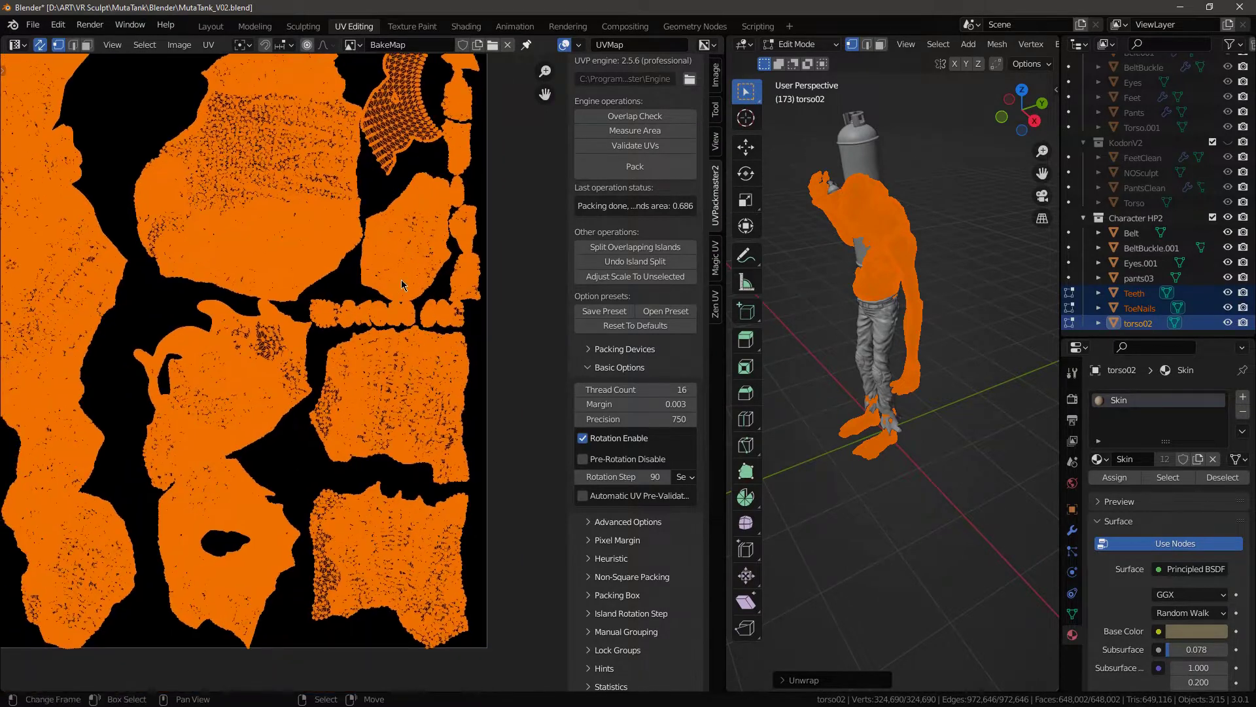
{"action": "middle_click_drag", "start_coordinate": [254, 392], "coordinate": [321, 367]}
{"action": "scroll", "coordinate": [321, 366], "scroll_direction": "up", "scroll_amount": 4}
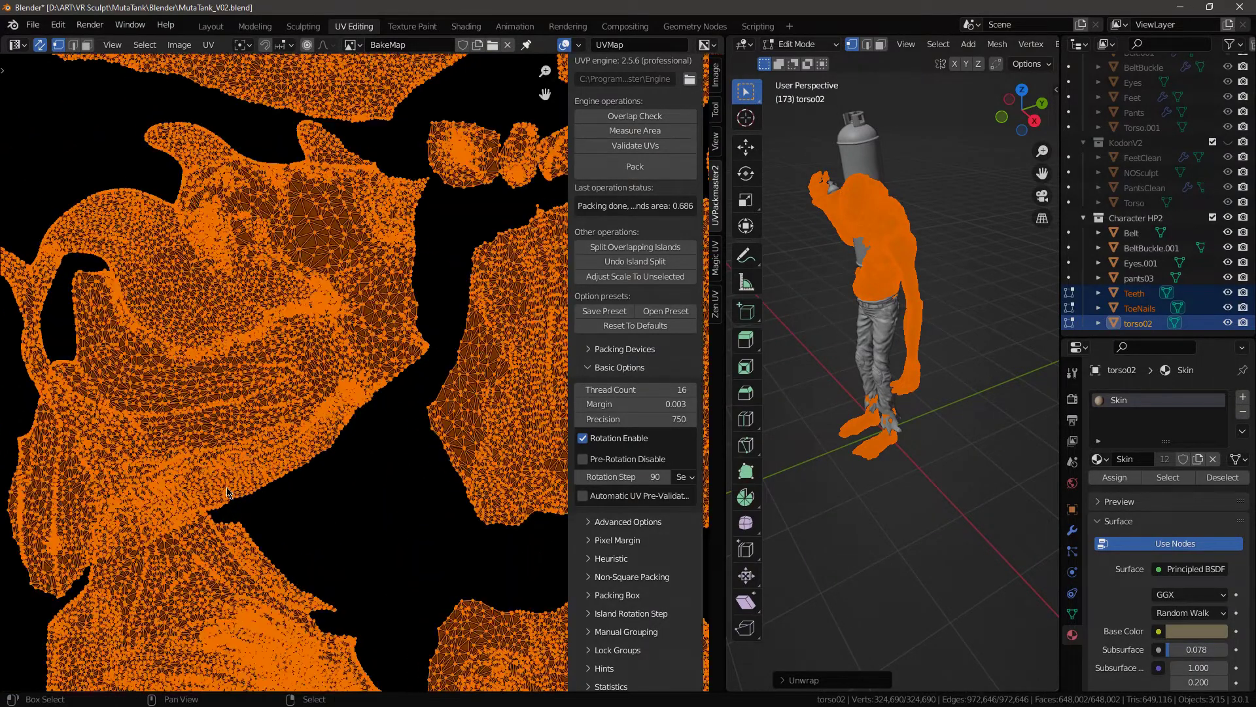
{"action": "middle_click_drag", "start_coordinate": [266, 486], "coordinate": [396, 367]}
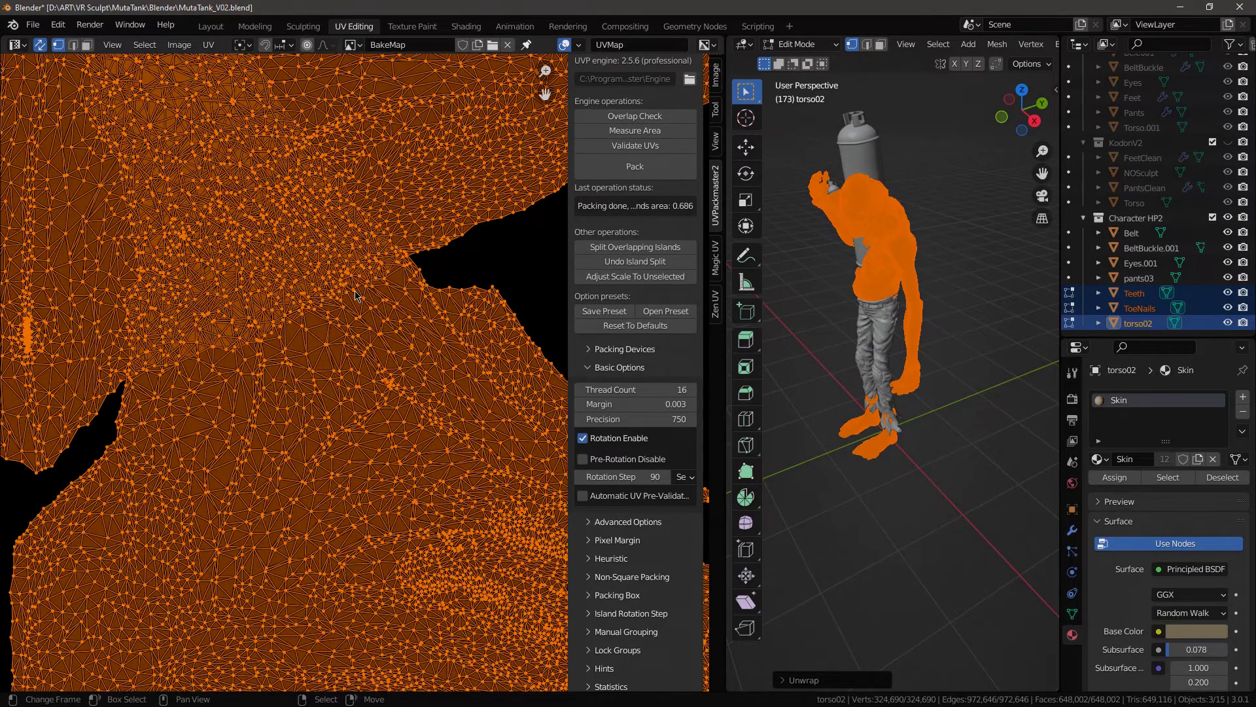
{"action": "middle_click_drag", "start_coordinate": [342, 301], "coordinate": [397, 356], "text": "ctrl"}
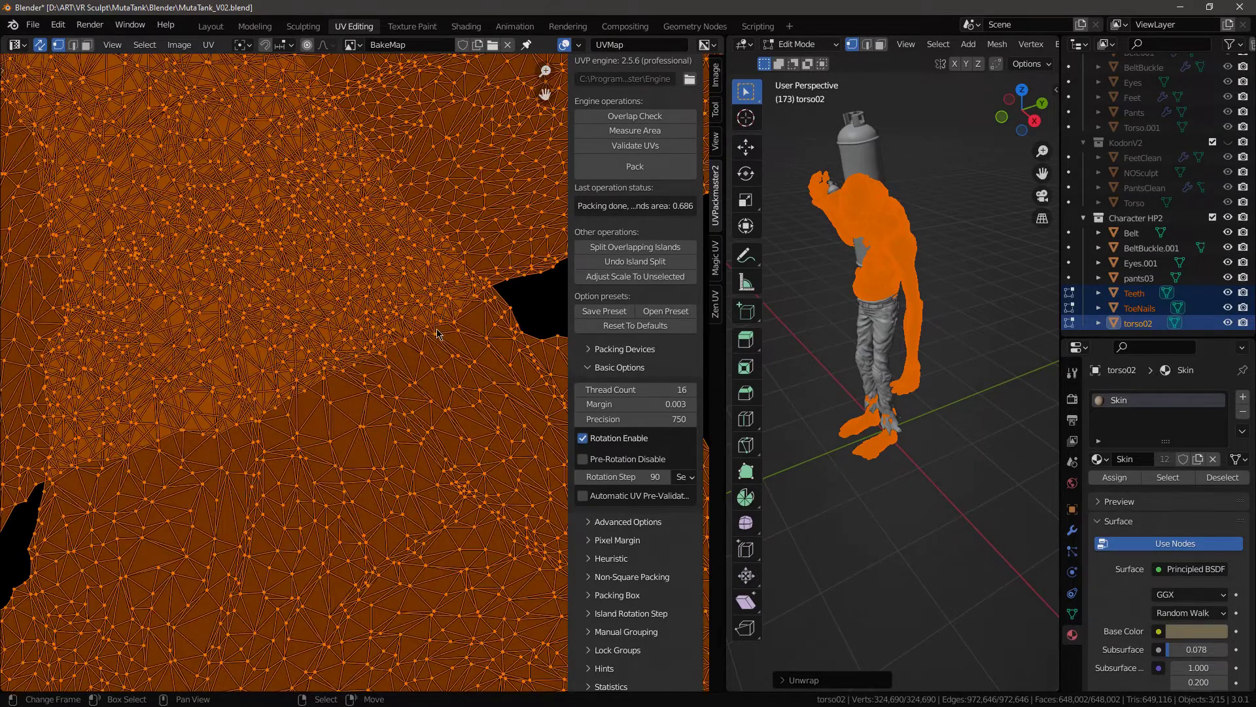
{"action": "scroll", "coordinate": [375, 365], "scroll_direction": "down", "scroll_amount": 2}
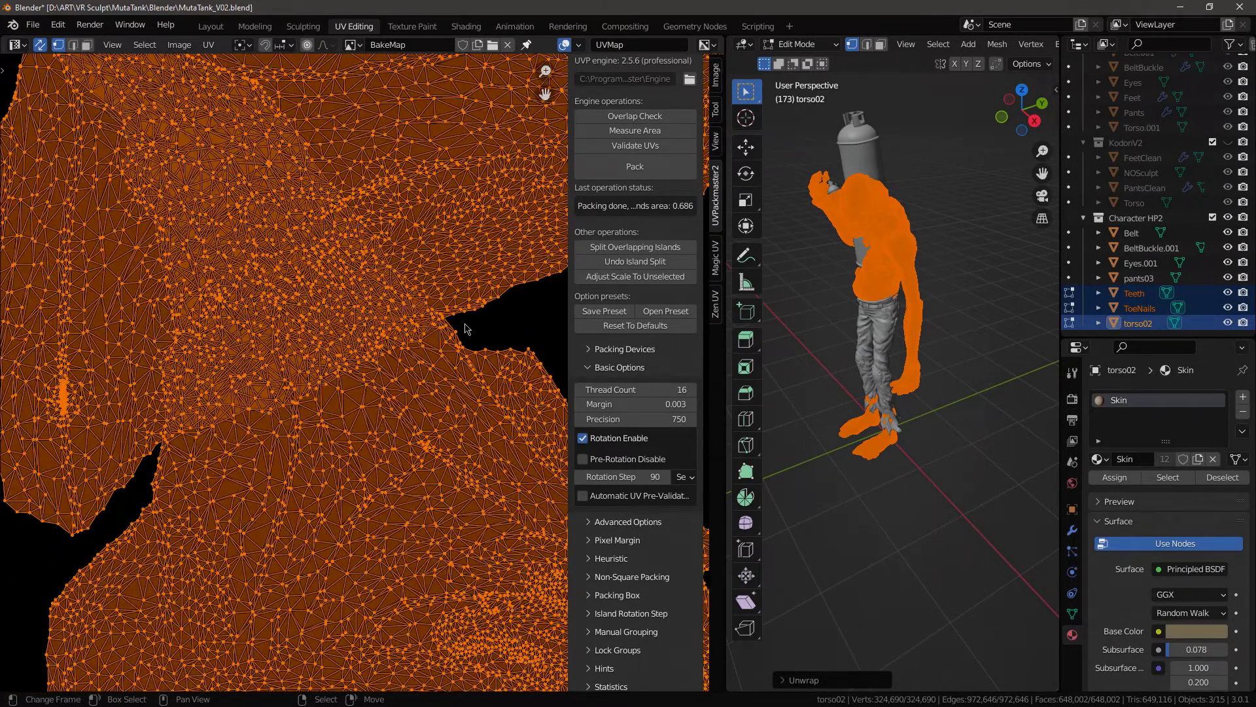
Select the UV vertex at the tip of the torso island's notch and examine its seam on the model and the surrounding UVs
{"action": "left_click", "coordinate": [444, 320]}
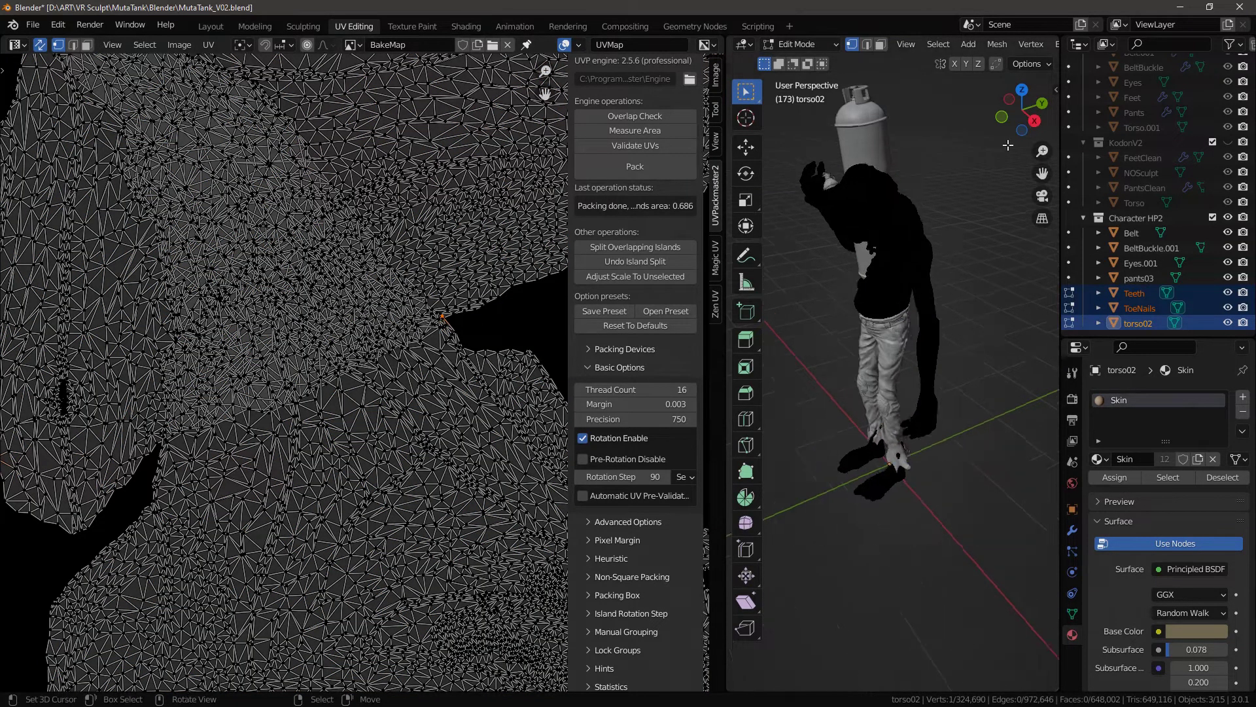
{"action": "key", "text": "KP_Decimal"}
{"action": "middle_click_drag", "start_coordinate": [933, 446], "coordinate": [875, 434]}
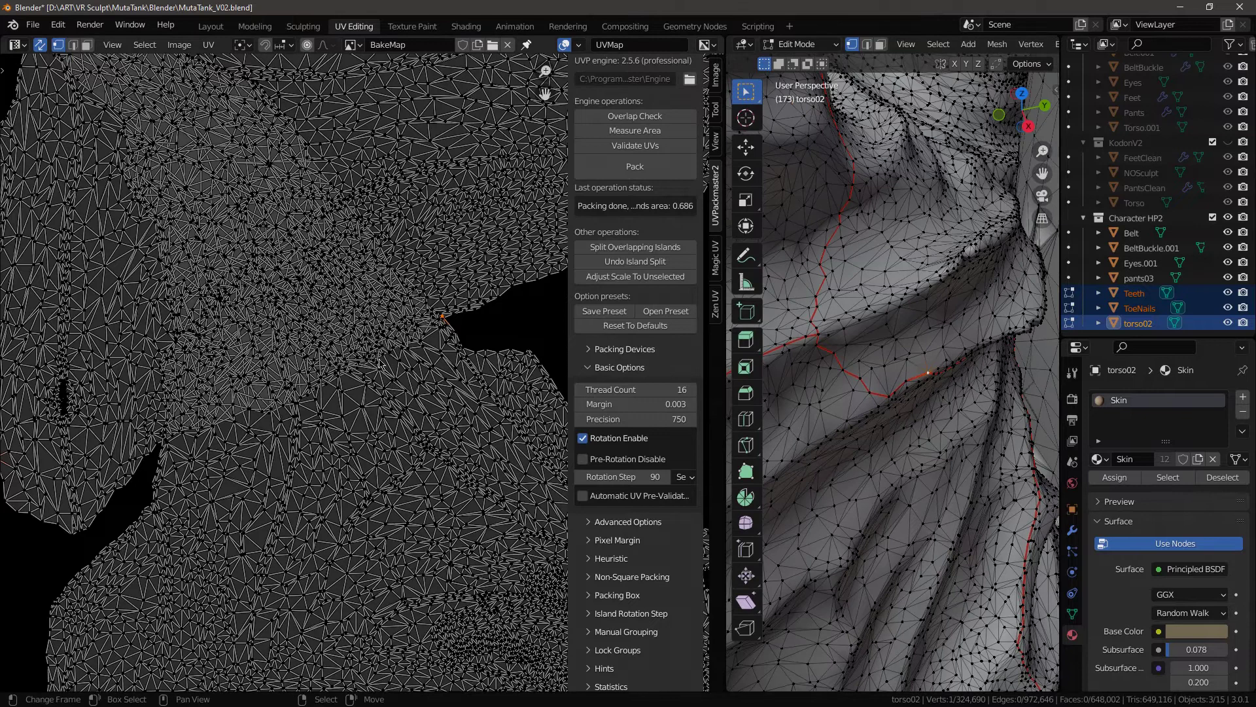
{"action": "scroll", "coordinate": [380, 363], "scroll_direction": "up", "scroll_amount": 8}
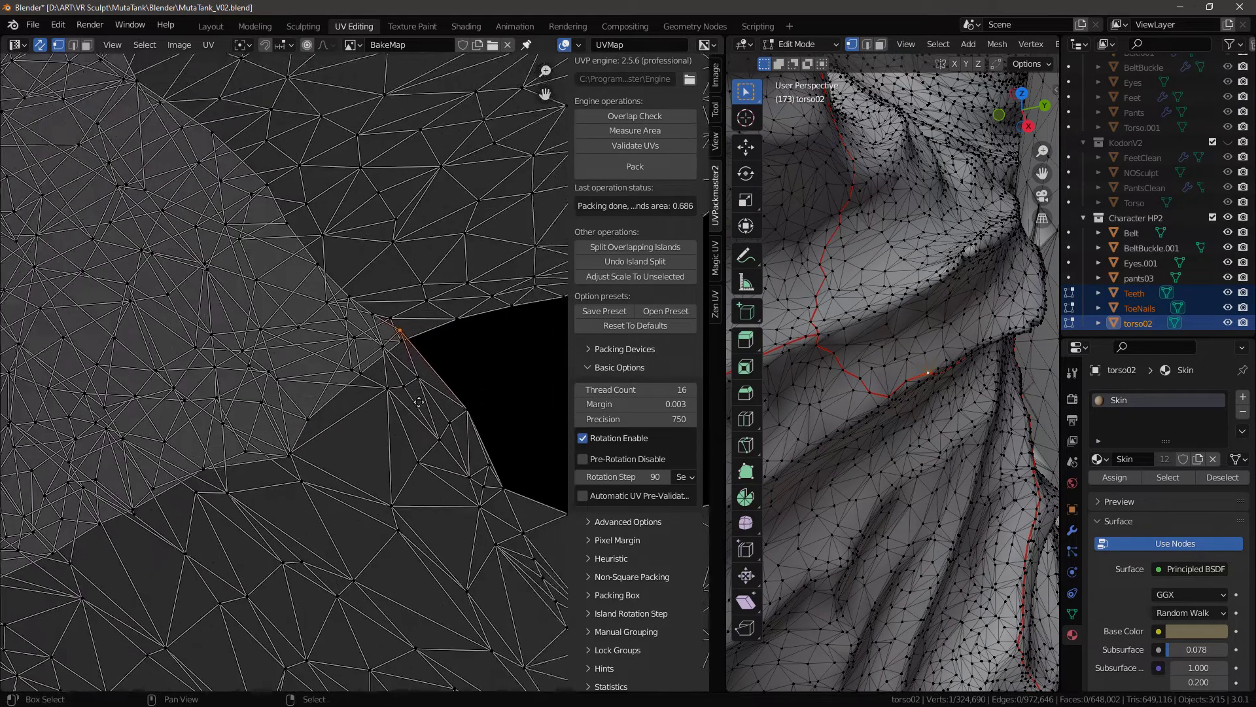
{"action": "scroll", "coordinate": [419, 402], "scroll_direction": "up", "scroll_amount": 2}
{"action": "scroll", "coordinate": [419, 410], "scroll_direction": "up", "scroll_amount": 2}
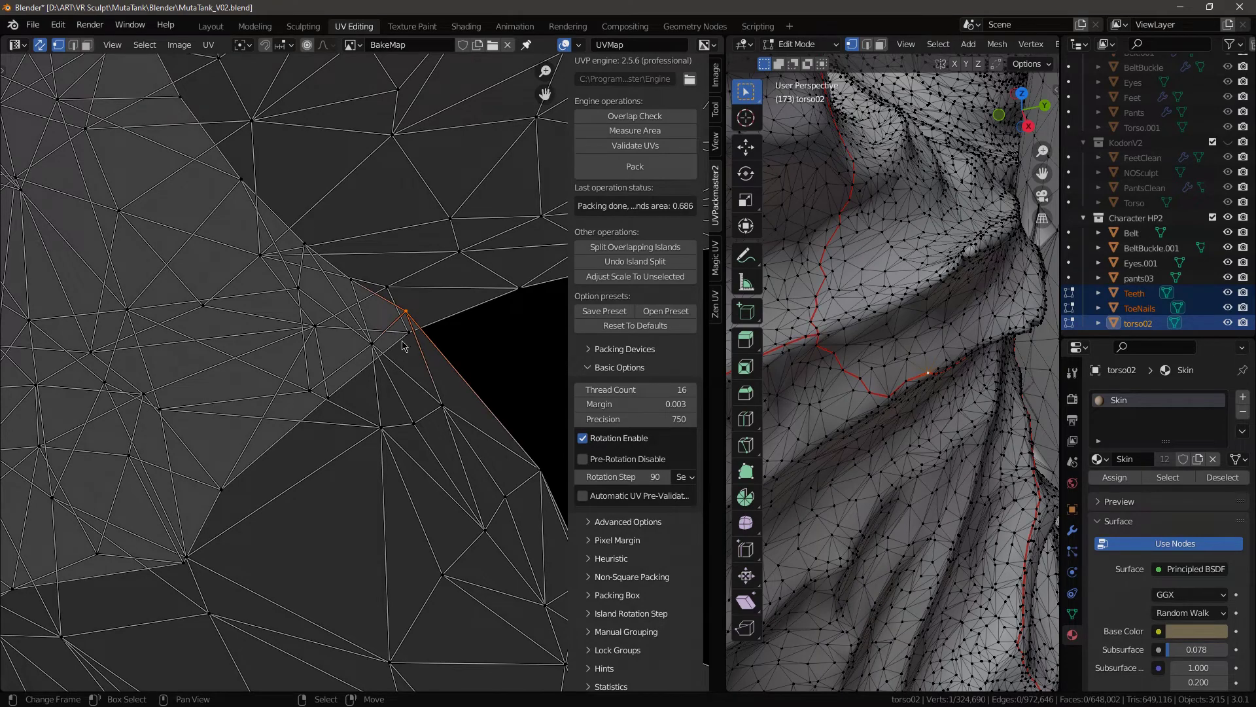
{"action": "scroll", "coordinate": [403, 345], "scroll_direction": "down", "scroll_amount": 6}
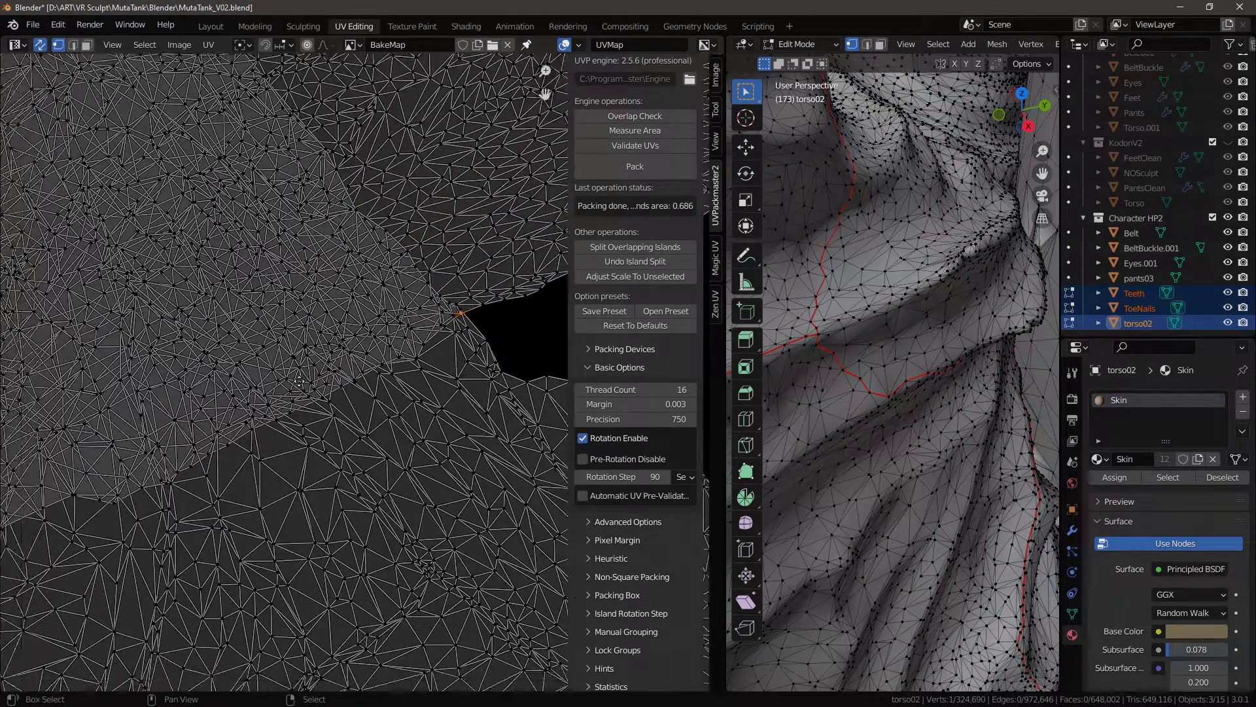
{"action": "scroll", "coordinate": [299, 380], "scroll_direction": "down", "scroll_amount": 4}
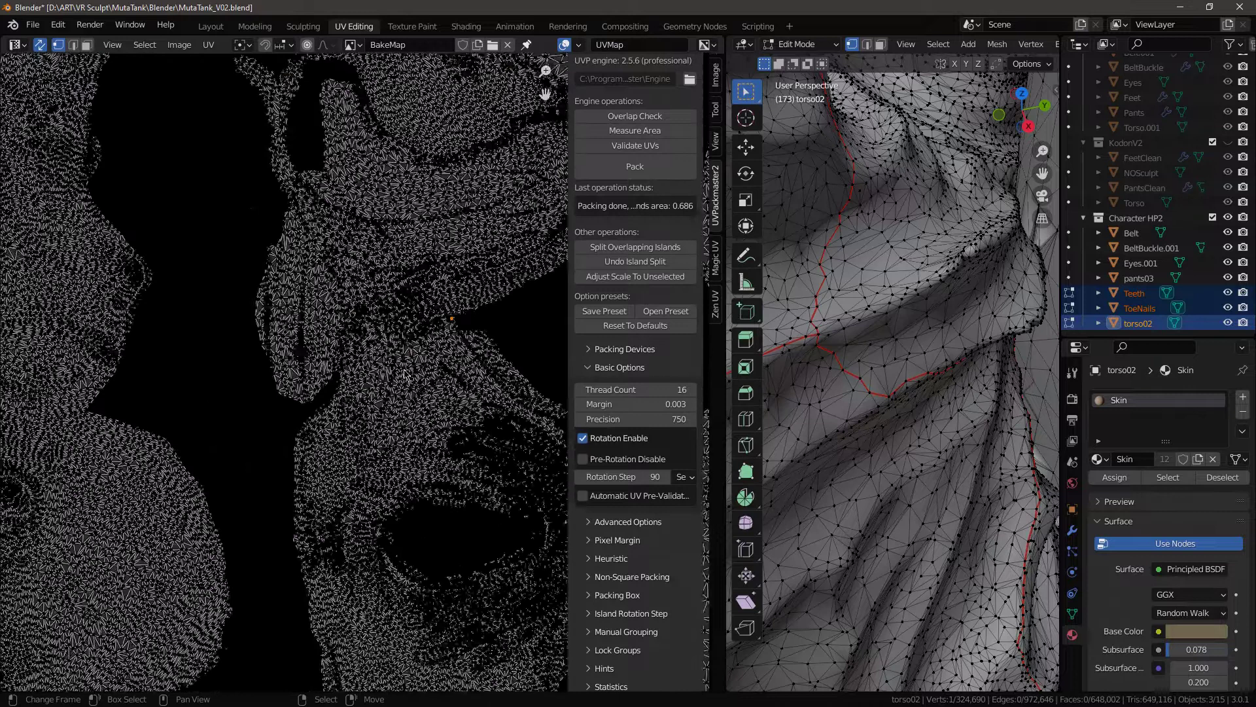
Select all UVs and inspect the torso island with finger-like strips around its narrow gap
{"action": "middle_click_drag", "start_coordinate": [502, 356], "coordinate": [274, 328]}
{"action": "scroll", "coordinate": [275, 328], "scroll_direction": "up", "scroll_amount": 1}
{"action": "mouse_move", "coordinate": [171, 306]}
{"action": "middle_mouse_down"}
{"action": "mouse_move", "coordinate": [324, 246]}
{"action": "mouse_move", "coordinate": [315, 253]}
{"action": "mouse_move", "coordinate": [403, 418]}
{"action": "middle_mouse_up"}
{"action": "key", "text": "a"}
{"action": "mouse_move", "coordinate": [300, 124]}
{"action": "middle_mouse_down"}
{"action": "mouse_move", "coordinate": [303, 261]}
{"action": "mouse_move", "coordinate": [352, 404]}
{"action": "middle_mouse_up"}
{"action": "scroll", "coordinate": [348, 395], "scroll_direction": "up", "scroll_amount": 4}
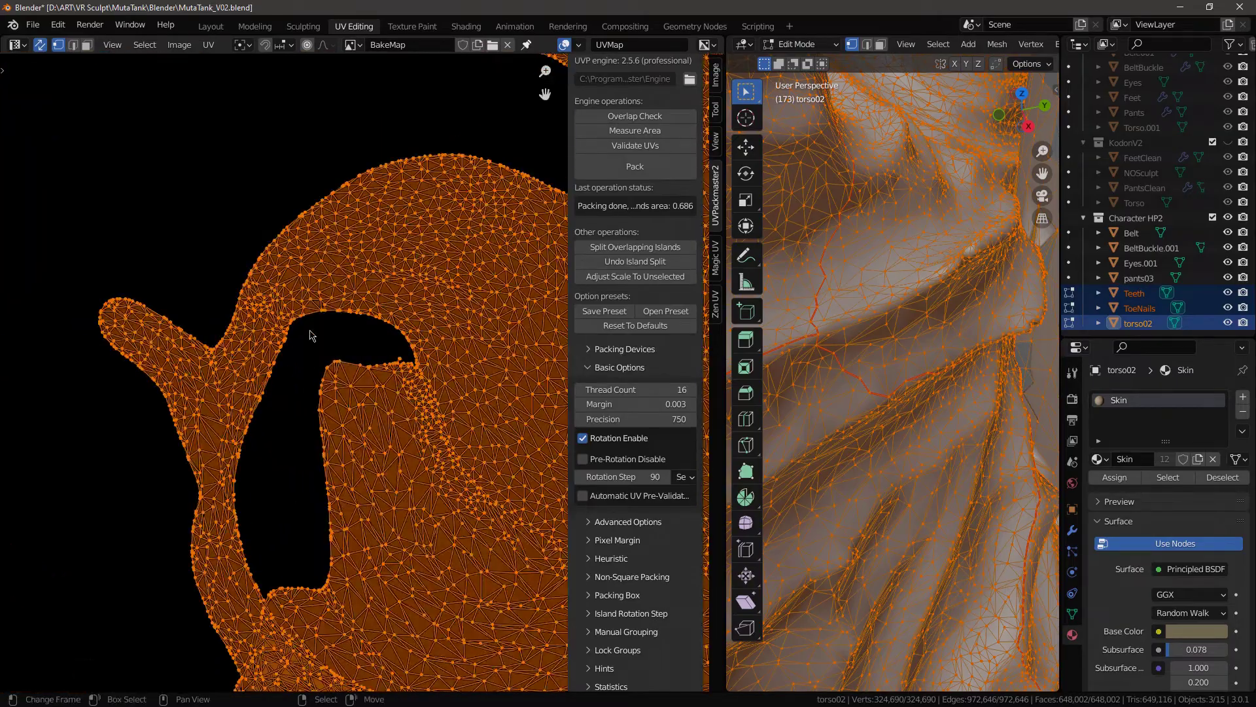
{"action": "middle_click_drag", "start_coordinate": [272, 355], "coordinate": [242, 72]}
{"action": "scroll", "coordinate": [242, 72], "scroll_direction": "down", "scroll_amount": 6}
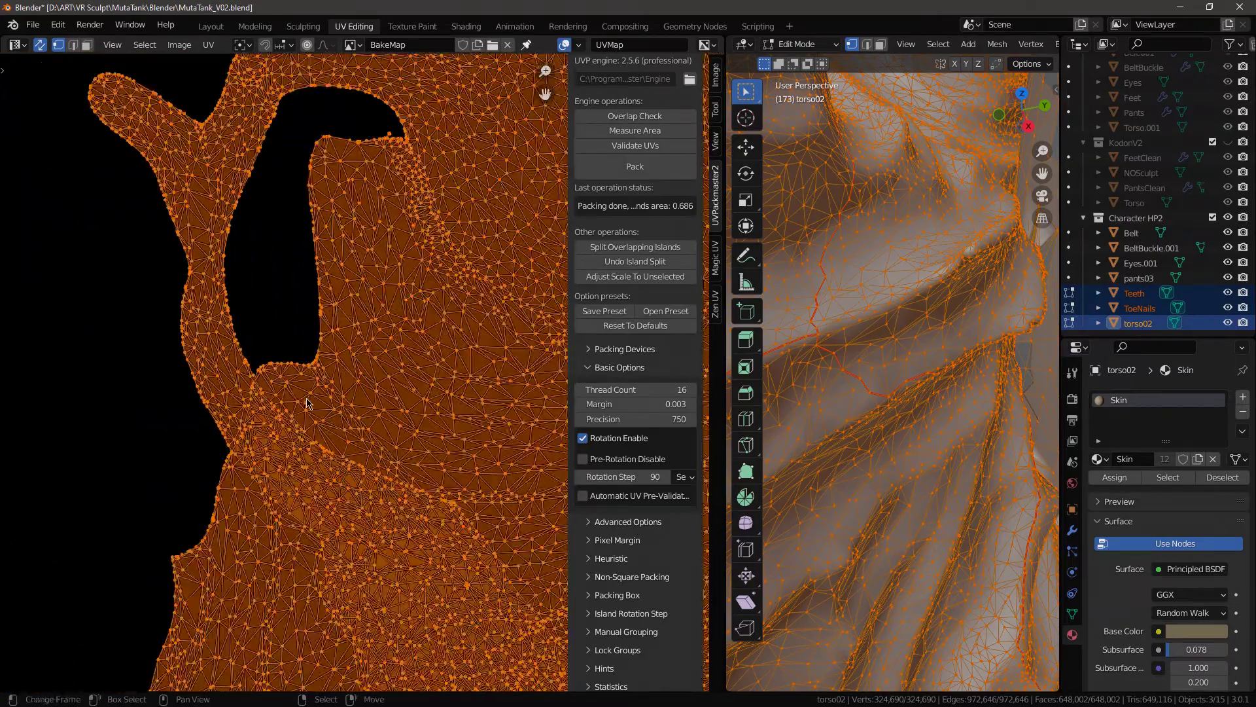
Inspect the torso UV island around its narrow gap and lower notch for overlaps, and clear the selection
{"action": "middle_click_drag", "start_coordinate": [359, 451], "coordinate": [354, 350]}
{"action": "scroll", "coordinate": [354, 350], "scroll_direction": "up", "scroll_amount": 6}
{"action": "scroll", "coordinate": [344, 312], "scroll_direction": "up", "scroll_amount": 2}
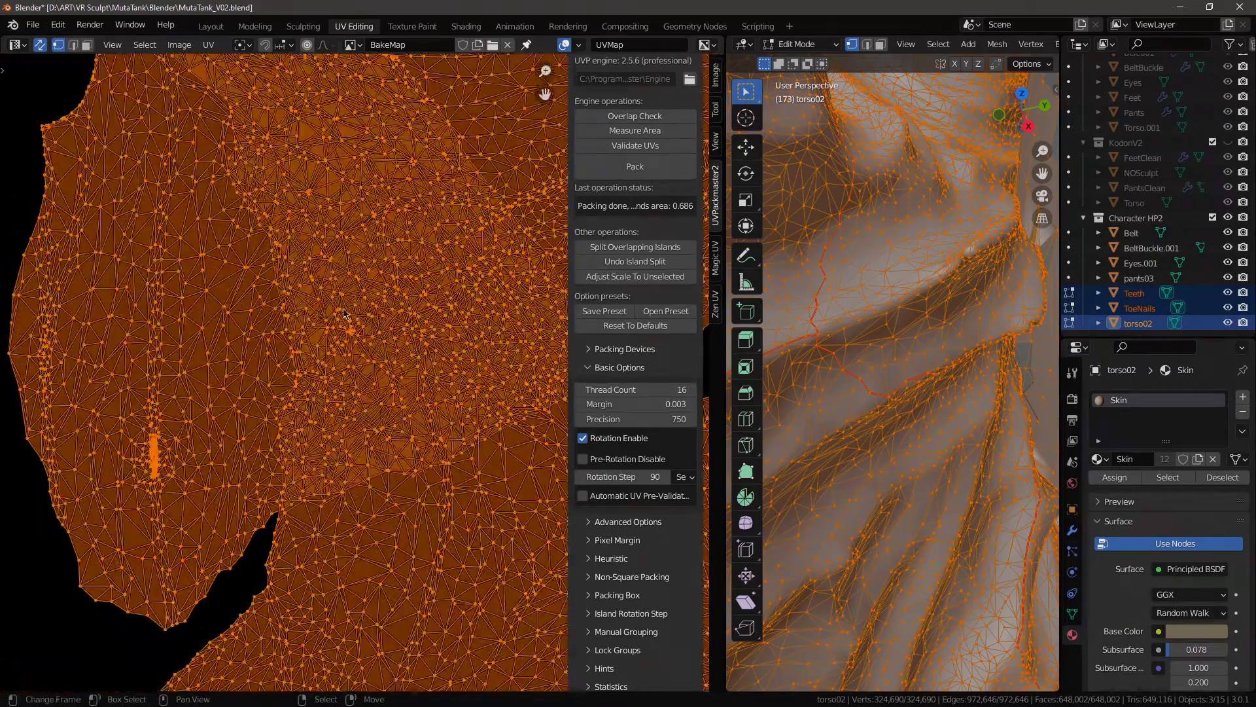
{"action": "middle_click_drag", "start_coordinate": [266, 117], "coordinate": [364, 413]}
{"action": "middle_click_drag", "start_coordinate": [239, 145], "coordinate": [309, 393]}
{"action": "middle_click_drag", "start_coordinate": [288, 225], "coordinate": [278, 356]}
{"action": "key", "text": "alt+a"}
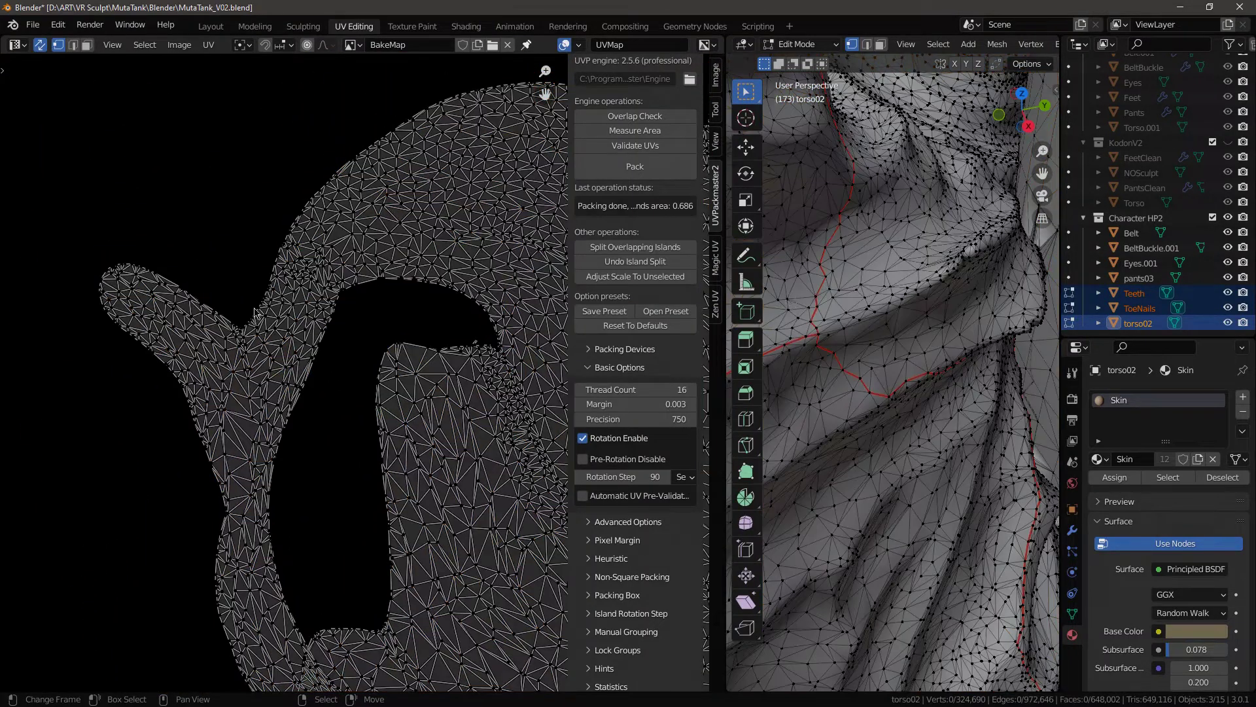
Mark a seam along the shortest path from the fork of the torso's finger-like strip to the strip's opposite edge
{"action": "scroll", "coordinate": [908, 267], "scroll_direction": "down", "scroll_amount": 4}
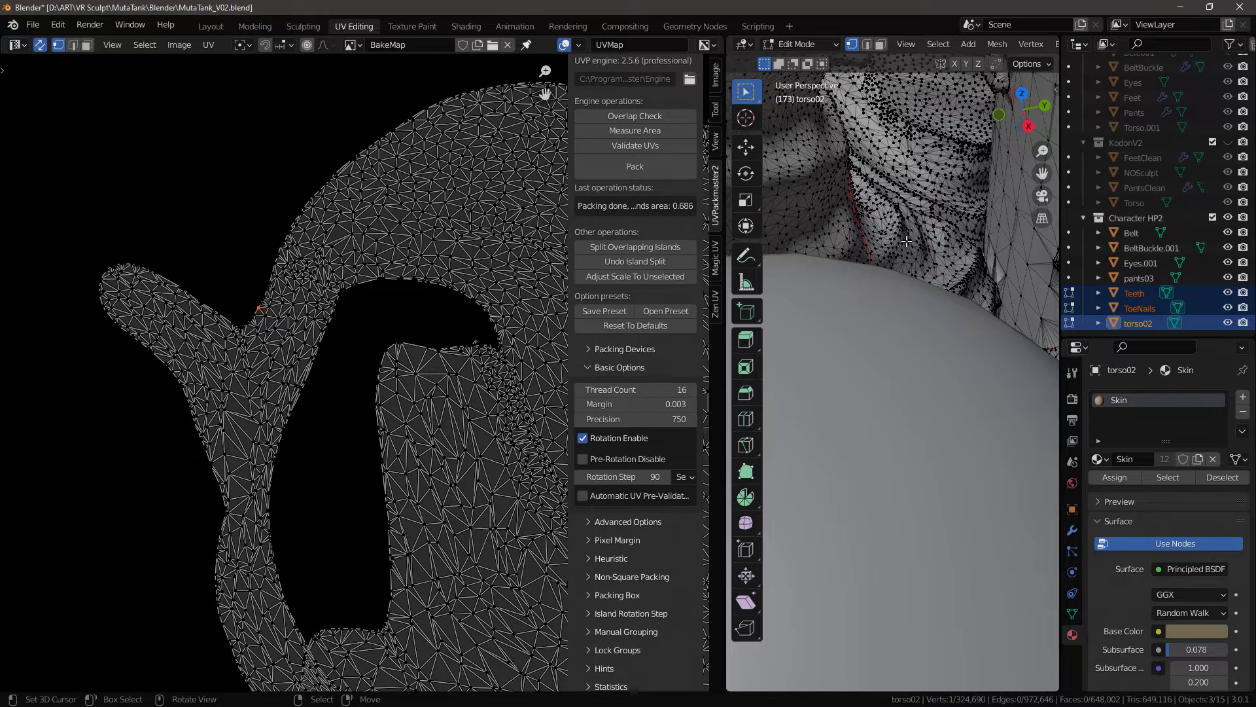
{"action": "scroll", "coordinate": [906, 241], "scroll_direction": "up", "scroll_amount": 6}
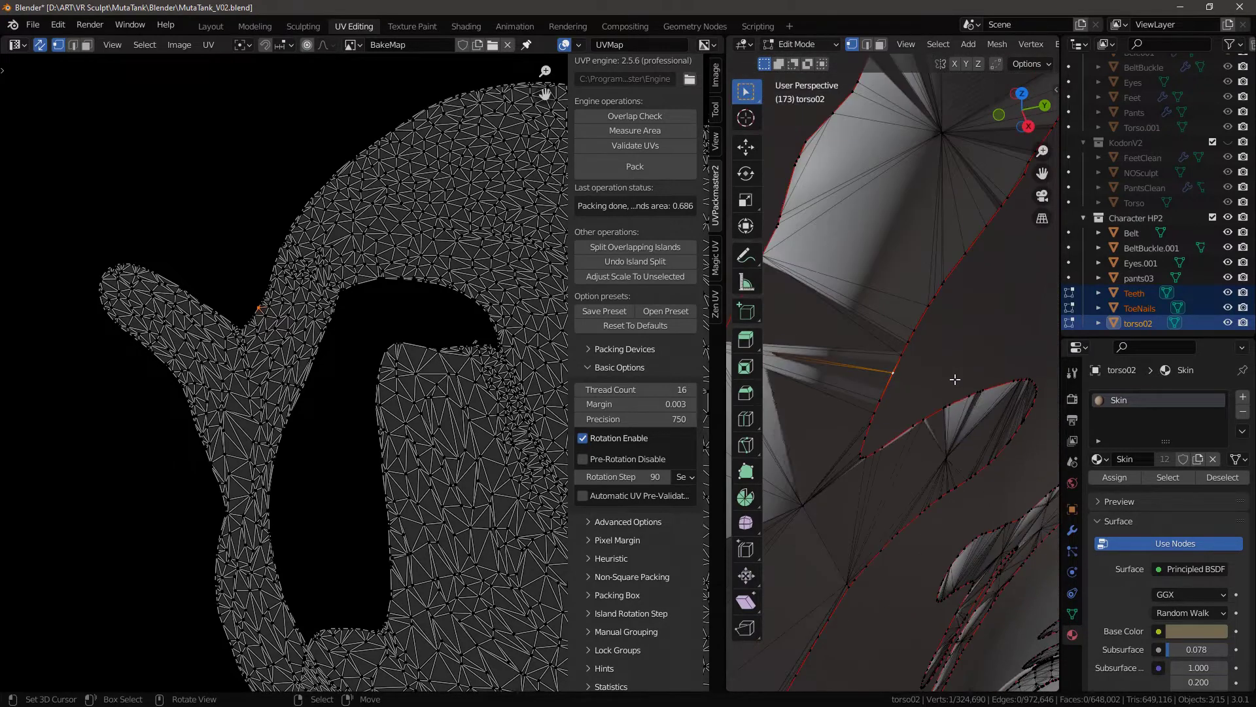
{"action": "middle_click_drag", "start_coordinate": [954, 380], "coordinate": [831, 373]}
{"action": "scroll", "coordinate": [896, 401], "scroll_direction": "up", "scroll_amount": 6}
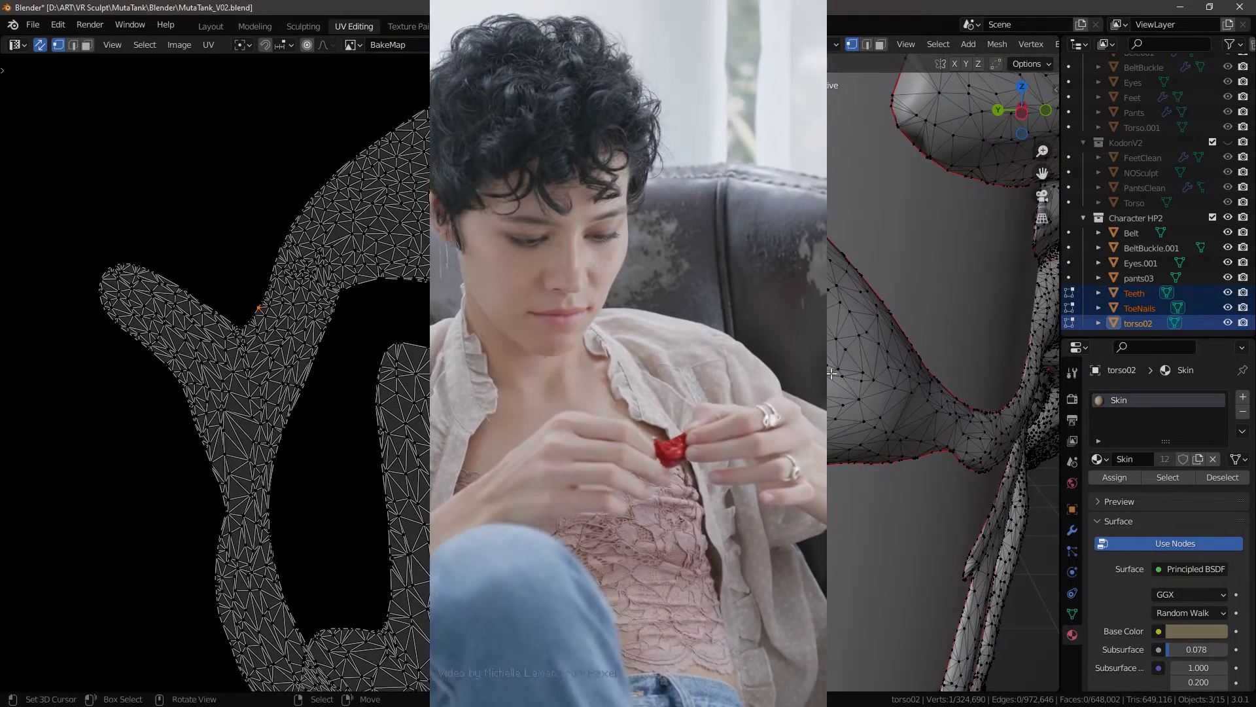
{"action": "scroll", "coordinate": [885, 354], "scroll_direction": "up", "scroll_amount": 5}
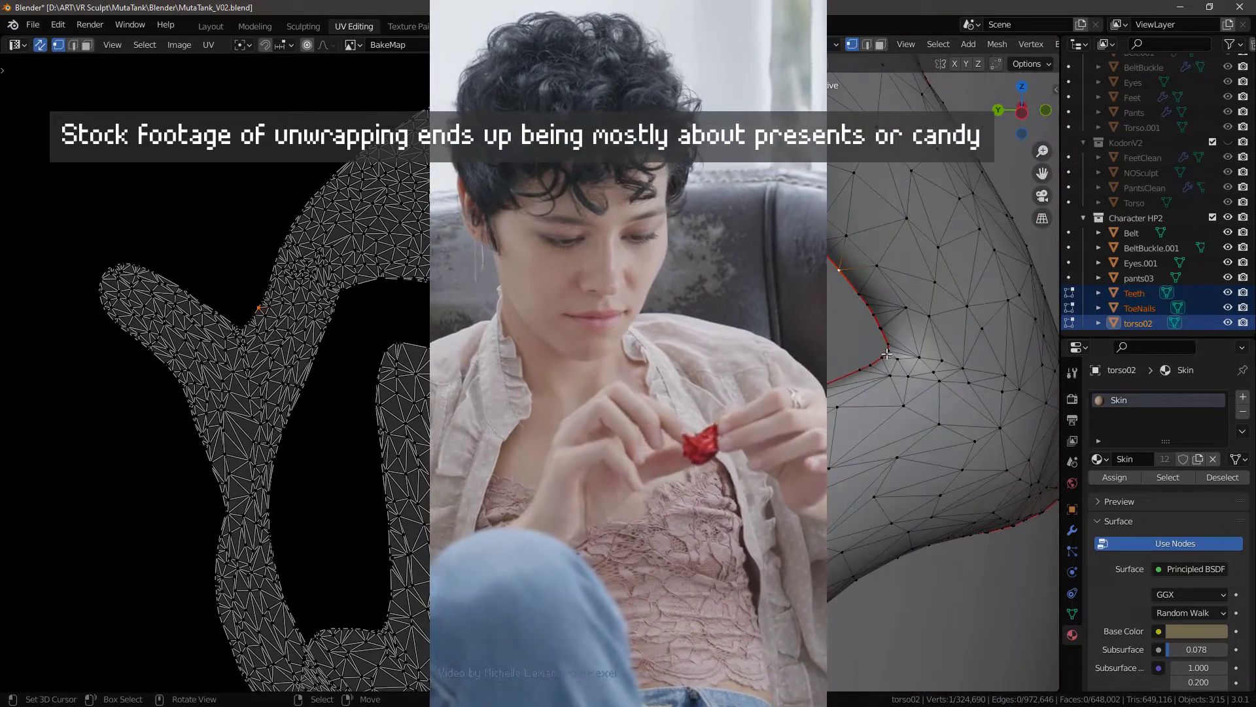
{"action": "middle_click_drag", "start_coordinate": [886, 354], "coordinate": [909, 328]}
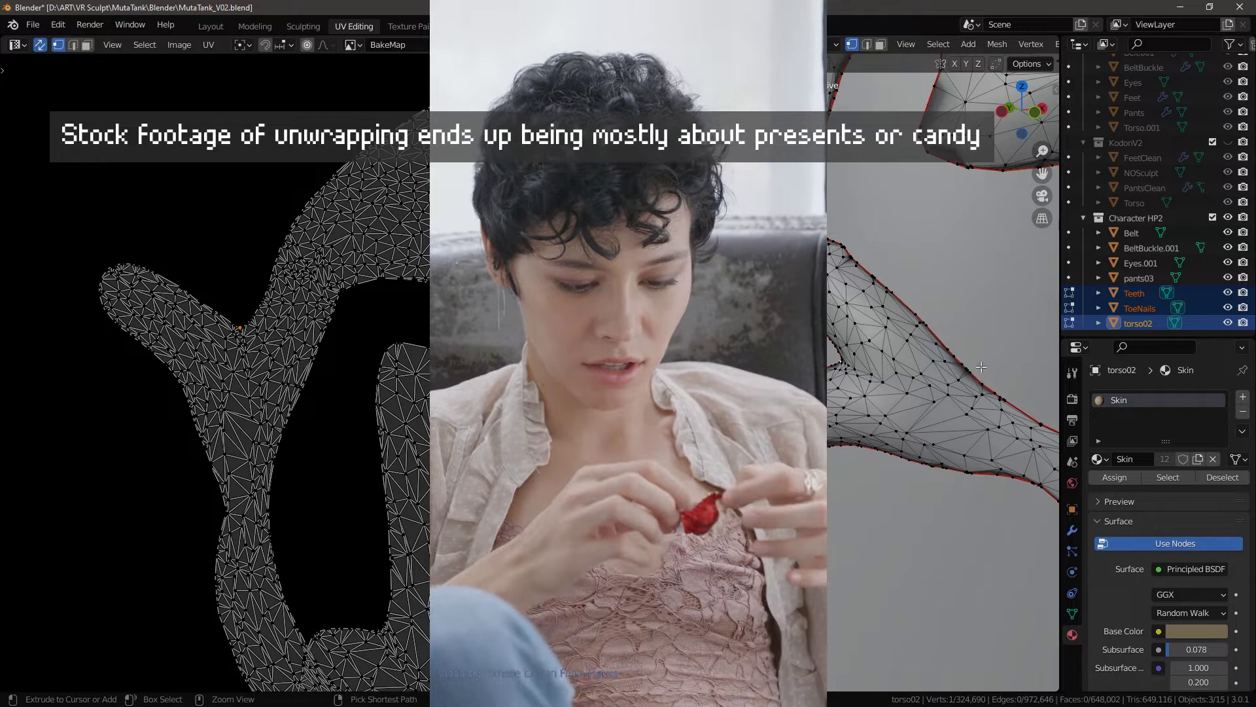
{"action": "middle_click_drag", "start_coordinate": [992, 331], "coordinate": [979, 375]}
{"action": "key", "text": "ctrl+z"}
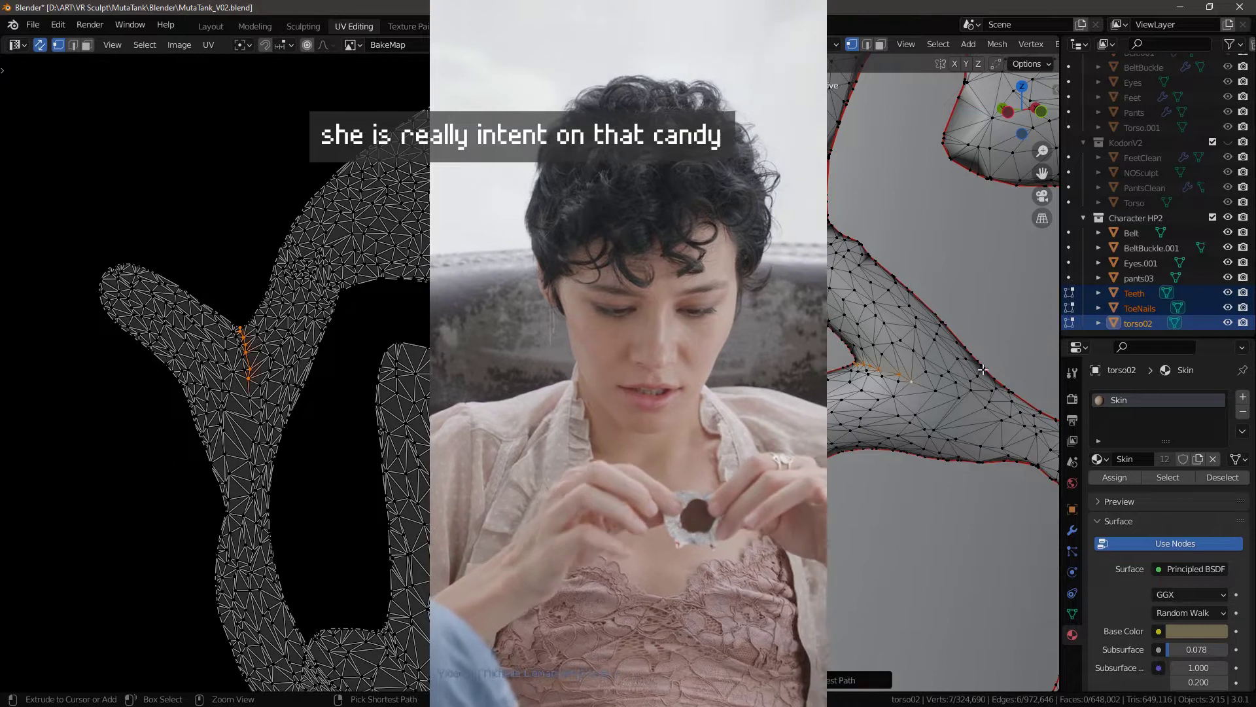
{"action": "left_click", "coordinate": [986, 305], "text": "ctrl"}
{"action": "key", "text": "ctrl+e"}
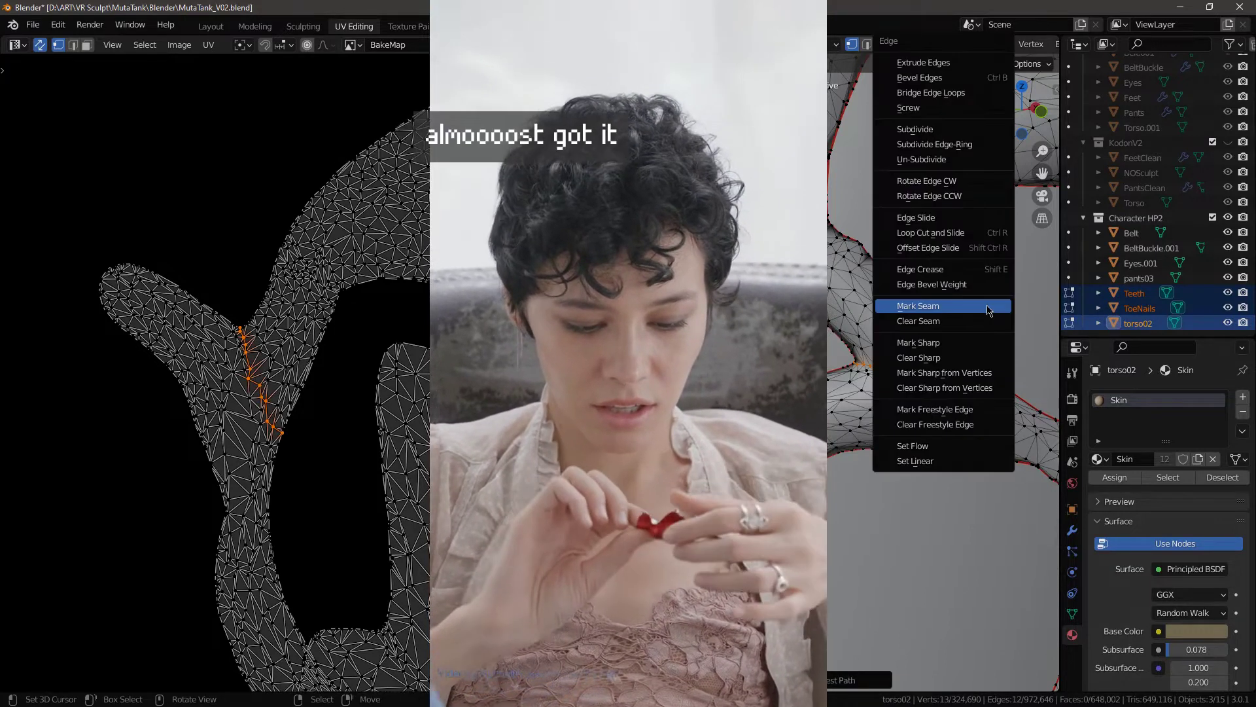
{"action": "left_click", "coordinate": [984, 306]}
Examine the dense areas of the torso UV island and the lobe beside its lower notch for further overlaps
{"action": "scroll", "coordinate": [362, 369], "scroll_direction": "down", "scroll_amount": 4}
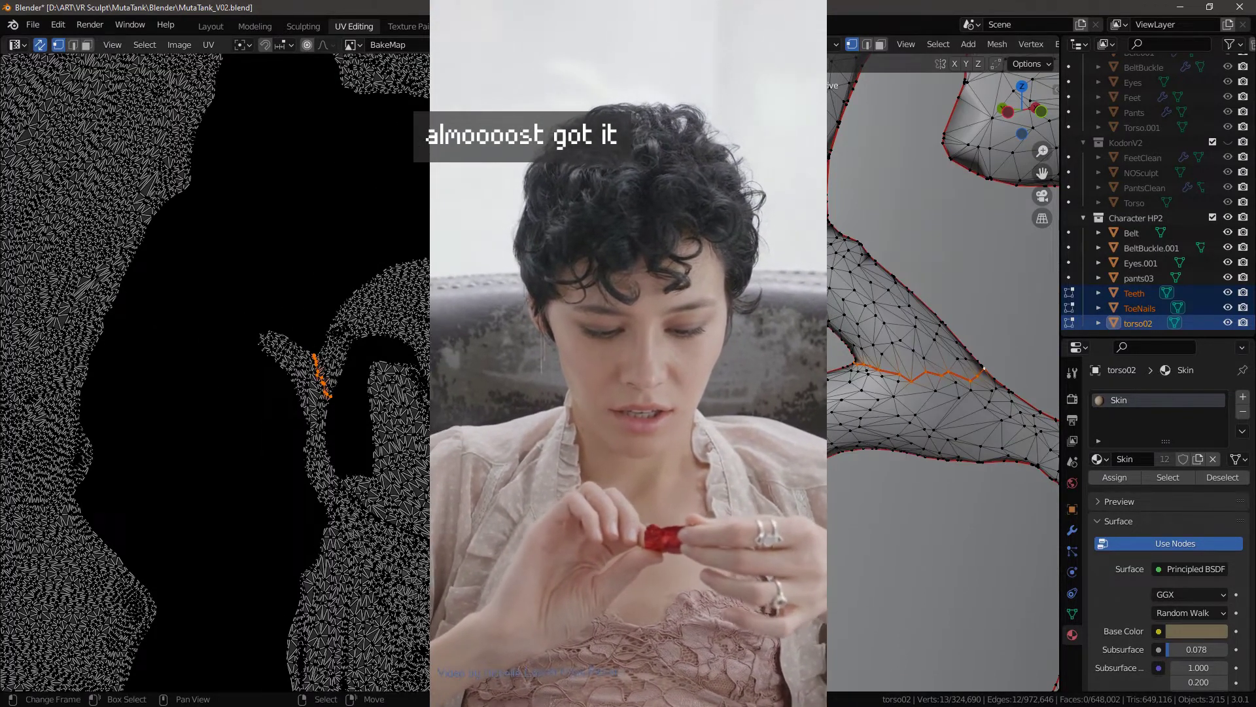
{"action": "middle_click_drag", "start_coordinate": [457, 397], "coordinate": [332, 328]}
{"action": "scroll", "coordinate": [360, 372], "scroll_direction": "up", "scroll_amount": 4}
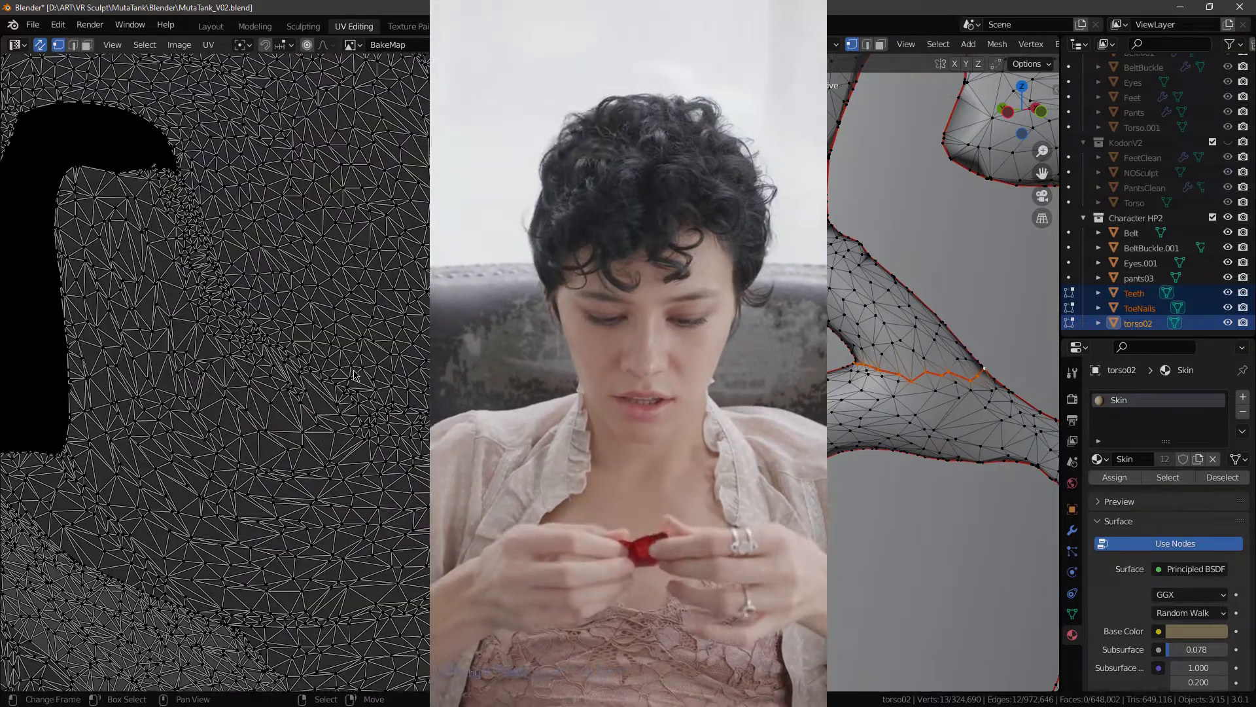
{"action": "scroll", "coordinate": [360, 372], "scroll_direction": "down", "scroll_amount": 6}
{"action": "scroll", "coordinate": [370, 300], "scroll_direction": "up", "scroll_amount": 8}
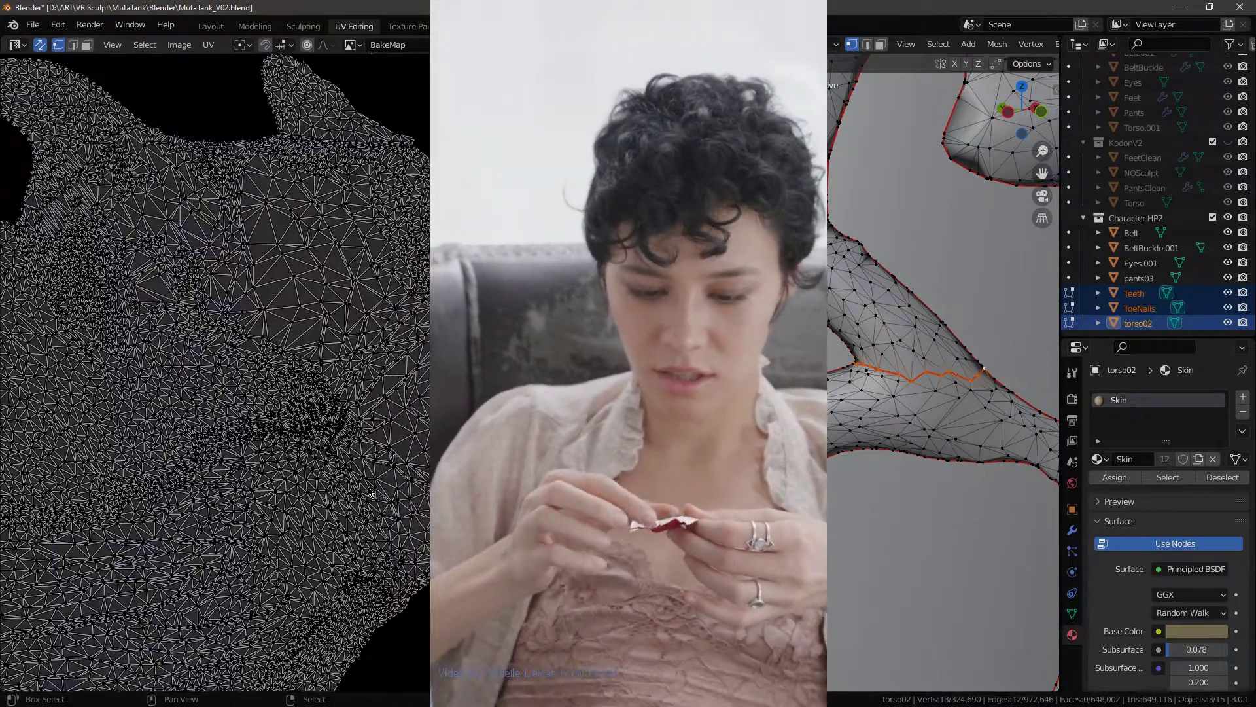
{"action": "scroll", "coordinate": [369, 492], "scroll_direction": "down", "scroll_amount": 2}
{"action": "middle_click_drag", "start_coordinate": [370, 492], "coordinate": [399, 235]}
{"action": "scroll", "coordinate": [401, 261], "scroll_direction": "down", "scroll_amount": 3}
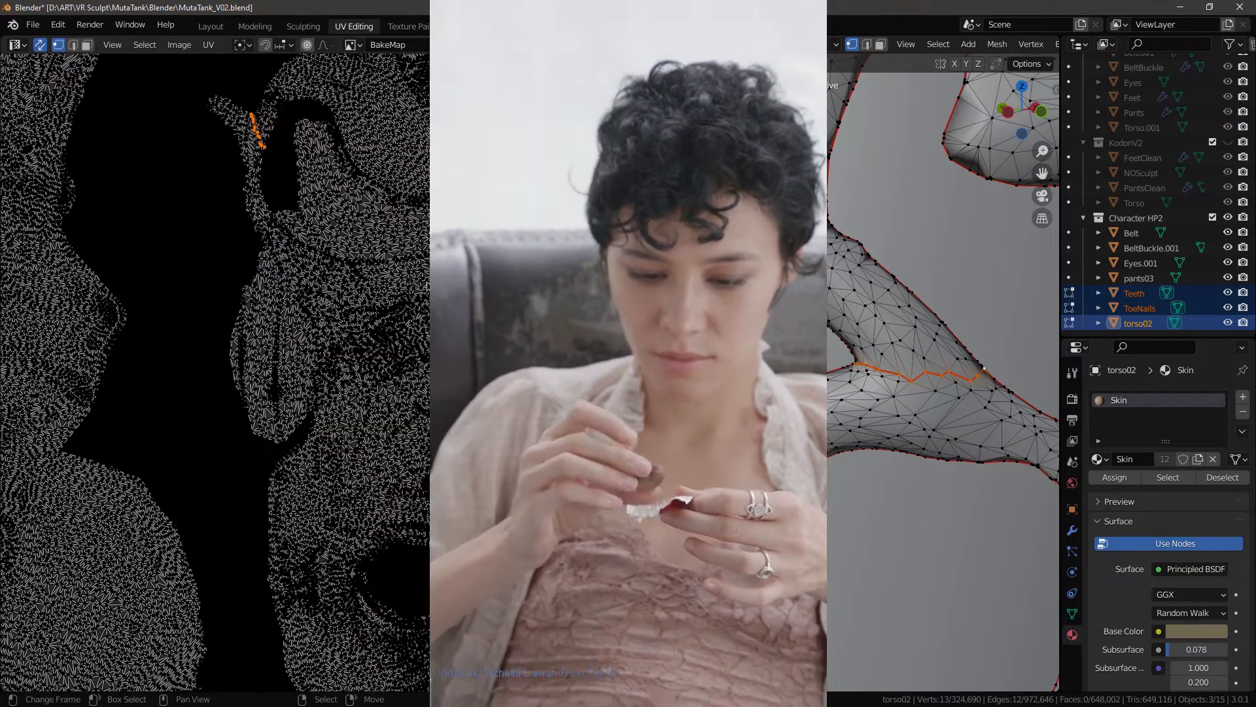
{"action": "middle_click_drag", "start_coordinate": [401, 316], "coordinate": [398, 318]}
{"action": "scroll", "coordinate": [398, 318], "scroll_direction": "up", "scroll_amount": 3}
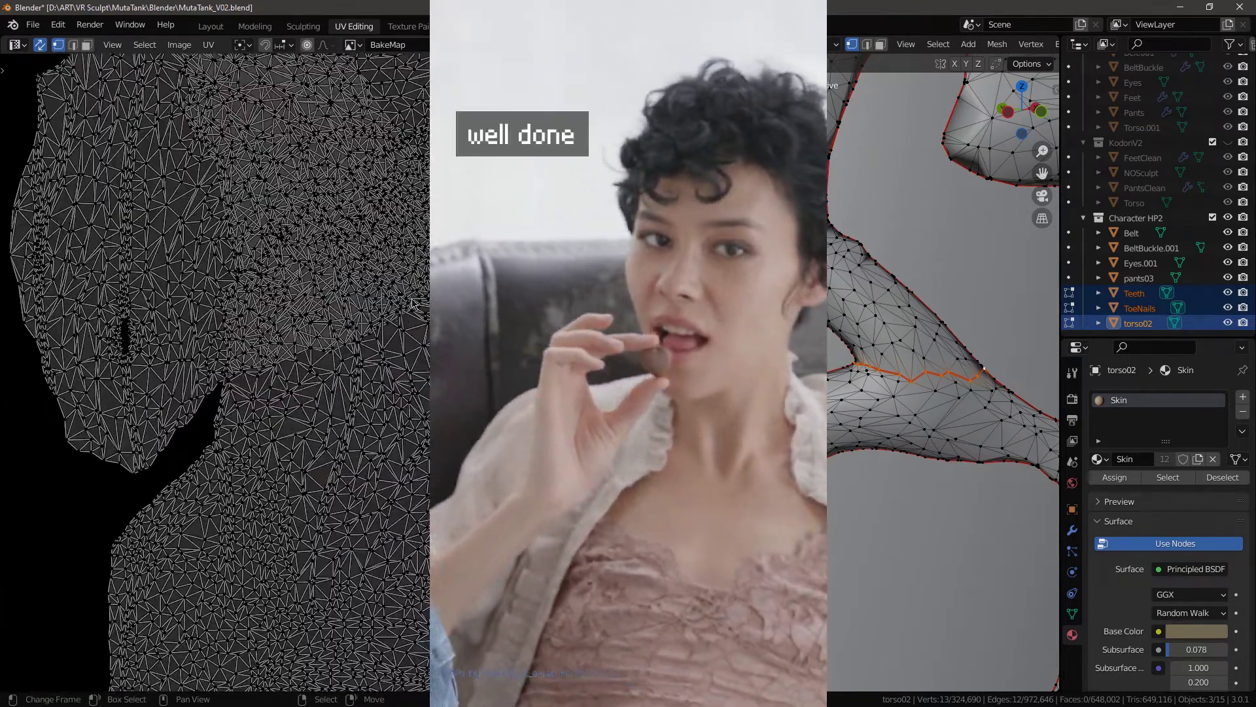
{"action": "scroll", "coordinate": [401, 347], "scroll_direction": "up", "scroll_amount": 3}
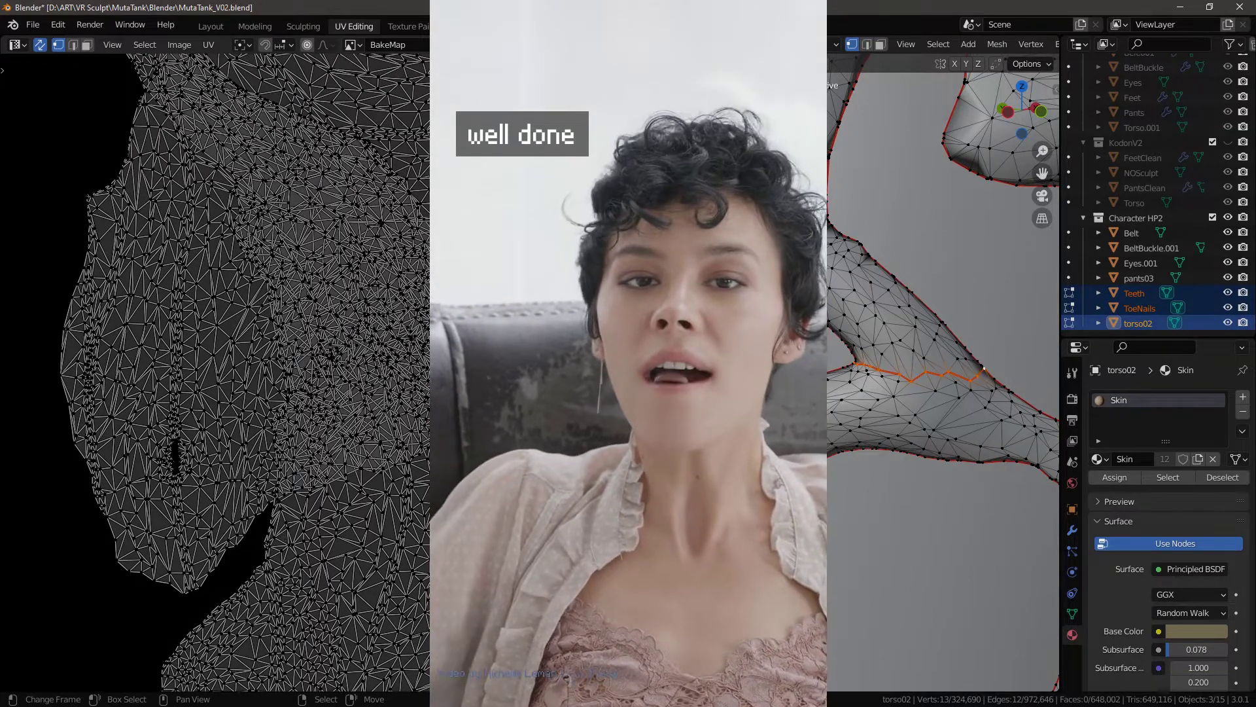
Select the UV vertex beside the torso island's lower notch and examine the matching seam on the model
{"action": "left_click", "coordinate": [1030, 347]}
{"action": "scroll", "coordinate": [973, 338], "scroll_direction": "down", "scroll_amount": 1}
{"action": "scroll", "coordinate": [973, 338], "scroll_direction": "up", "scroll_amount": 6}
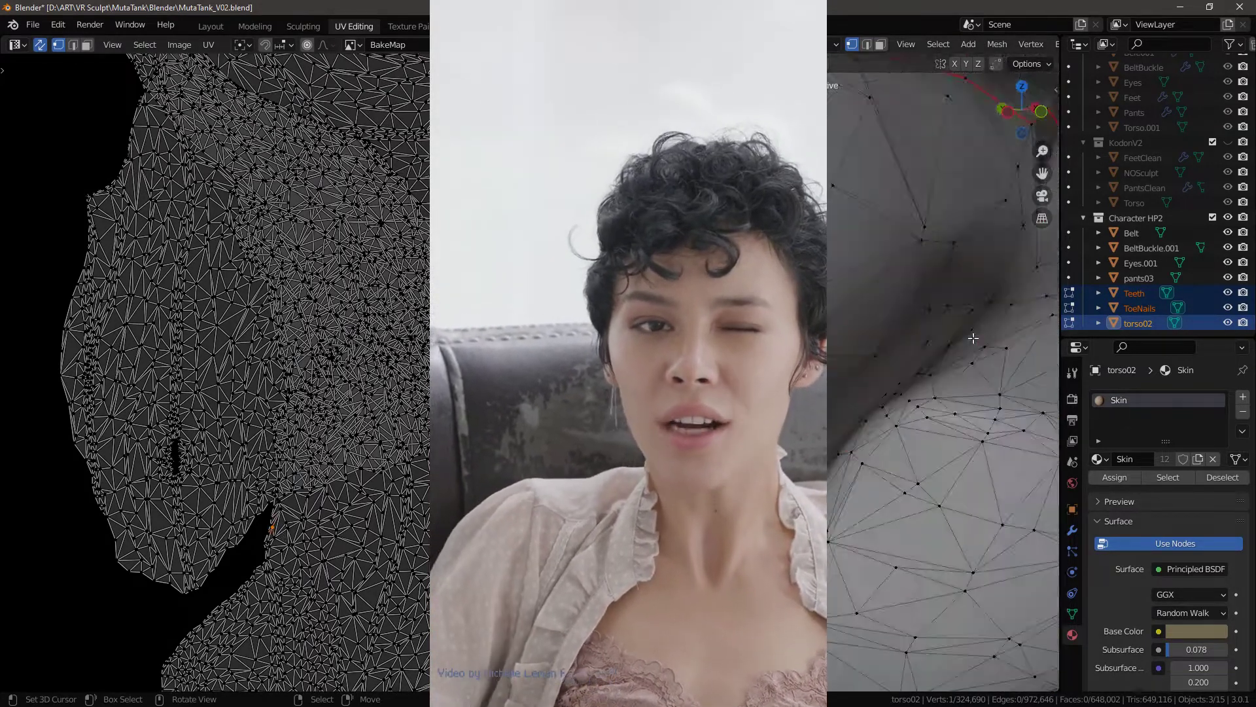
{"action": "scroll", "coordinate": [973, 337], "scroll_direction": "down", "scroll_amount": 4}
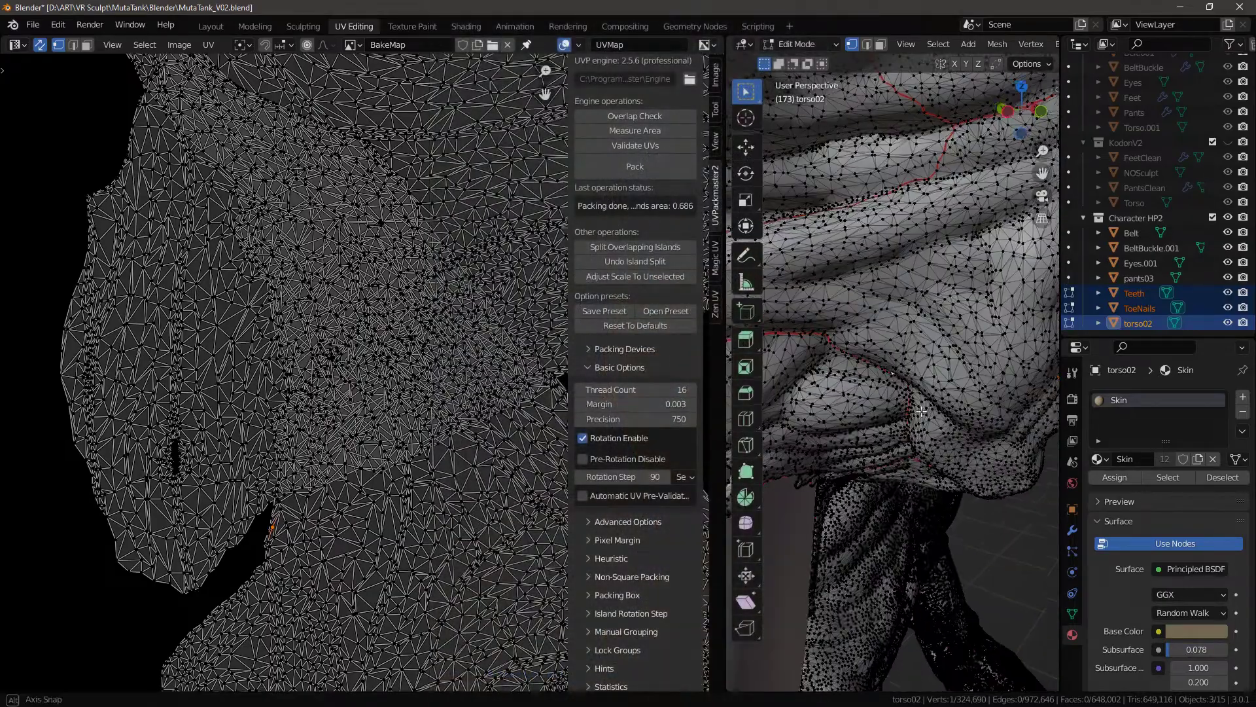
{"action": "middle_click_drag", "start_coordinate": [921, 411], "coordinate": [925, 382]}
{"action": "scroll", "coordinate": [906, 401], "scroll_direction": "down", "scroll_amount": 7}
{"action": "scroll", "coordinate": [888, 419], "scroll_direction": "up", "scroll_amount": 7}
{"action": "scroll", "coordinate": [925, 382], "scroll_direction": "up", "scroll_amount": 4}
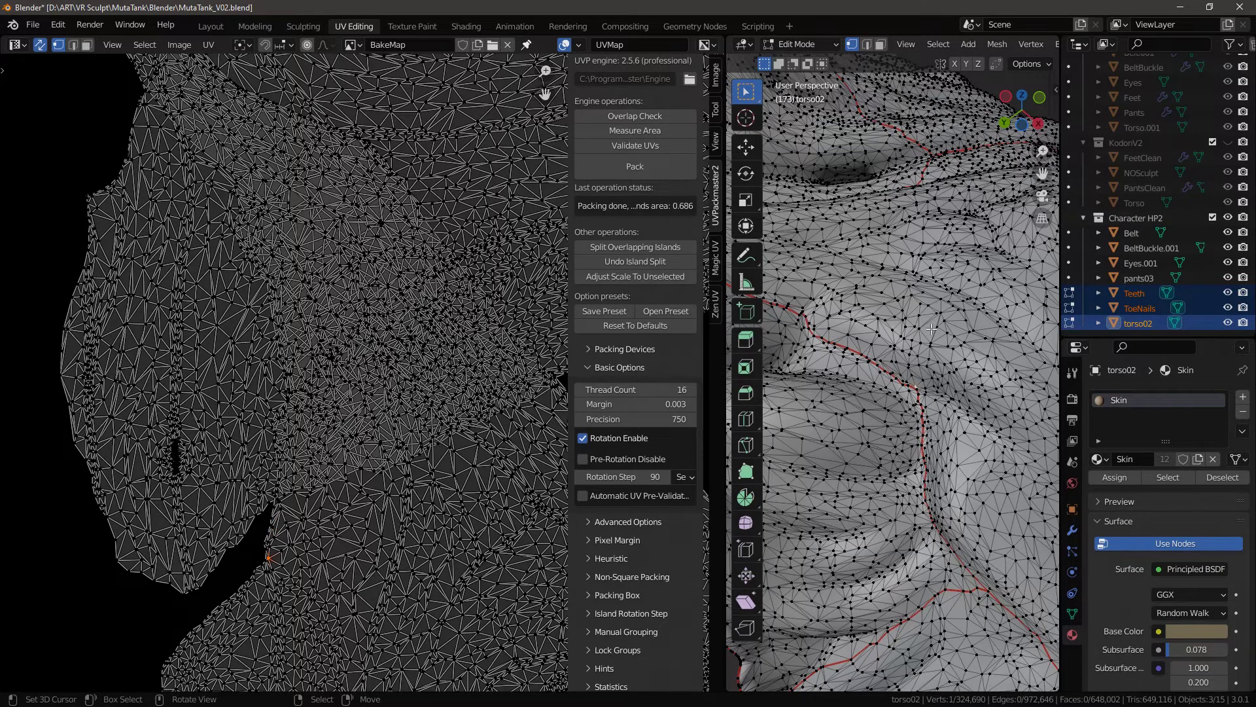
{"action": "scroll", "coordinate": [876, 355], "scroll_direction": "up", "scroll_amount": 3}
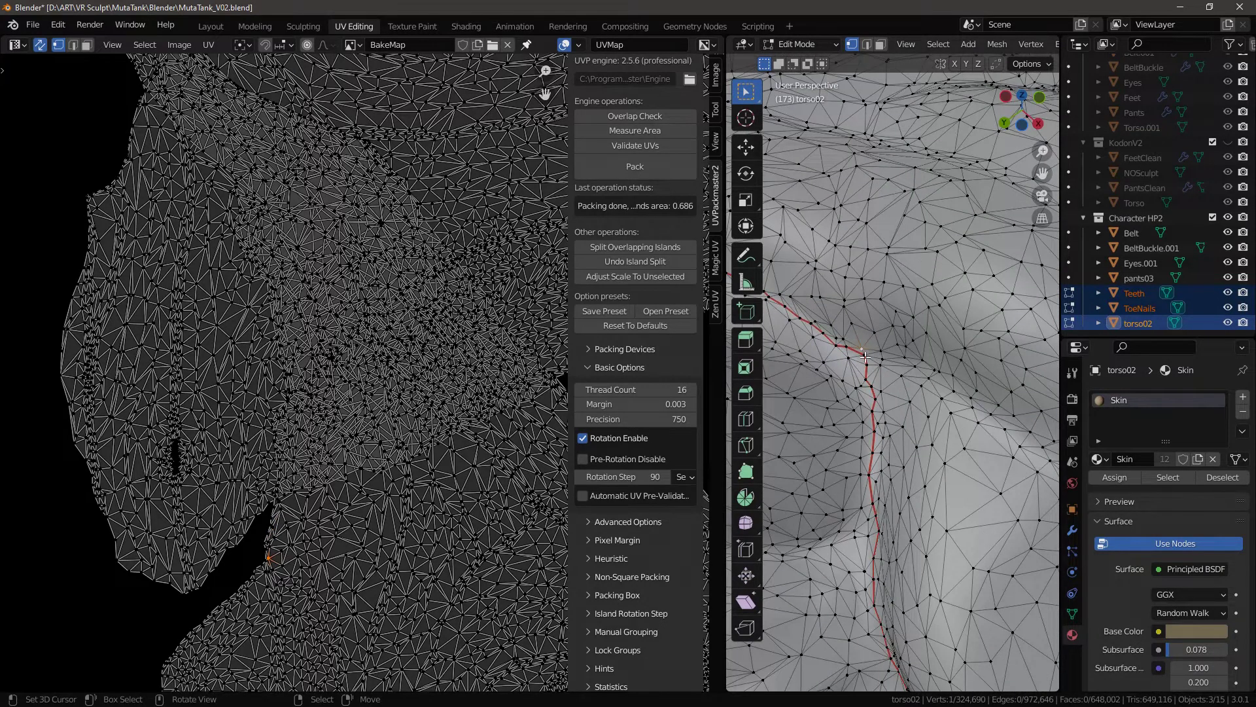
Mark a seam along the shortest path from the existing seam's corner by the notch across the adjoining skin folds
{"action": "right_click", "coordinate": [865, 357]}
{"action": "scroll", "coordinate": [865, 356], "scroll_direction": "down", "scroll_amount": 8}
{"action": "middle_click_drag", "start_coordinate": [865, 356], "coordinate": [892, 352]}
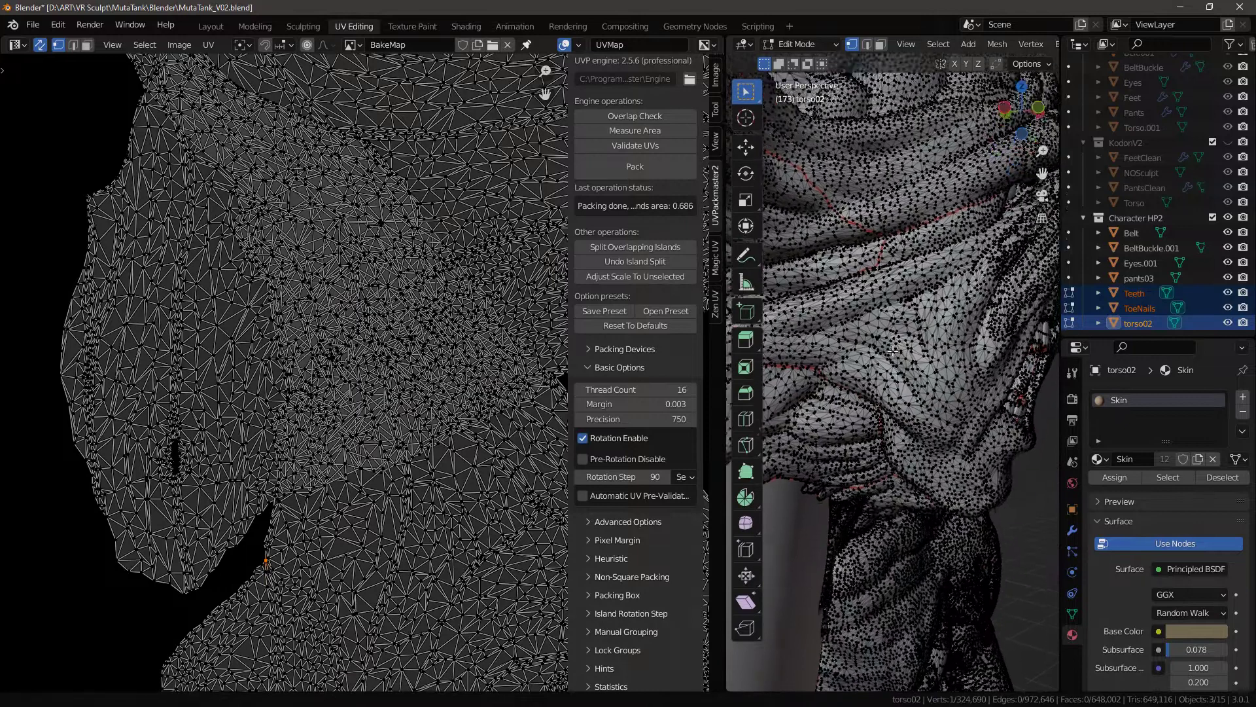
{"action": "scroll", "coordinate": [893, 352], "scroll_direction": "up", "scroll_amount": 3}
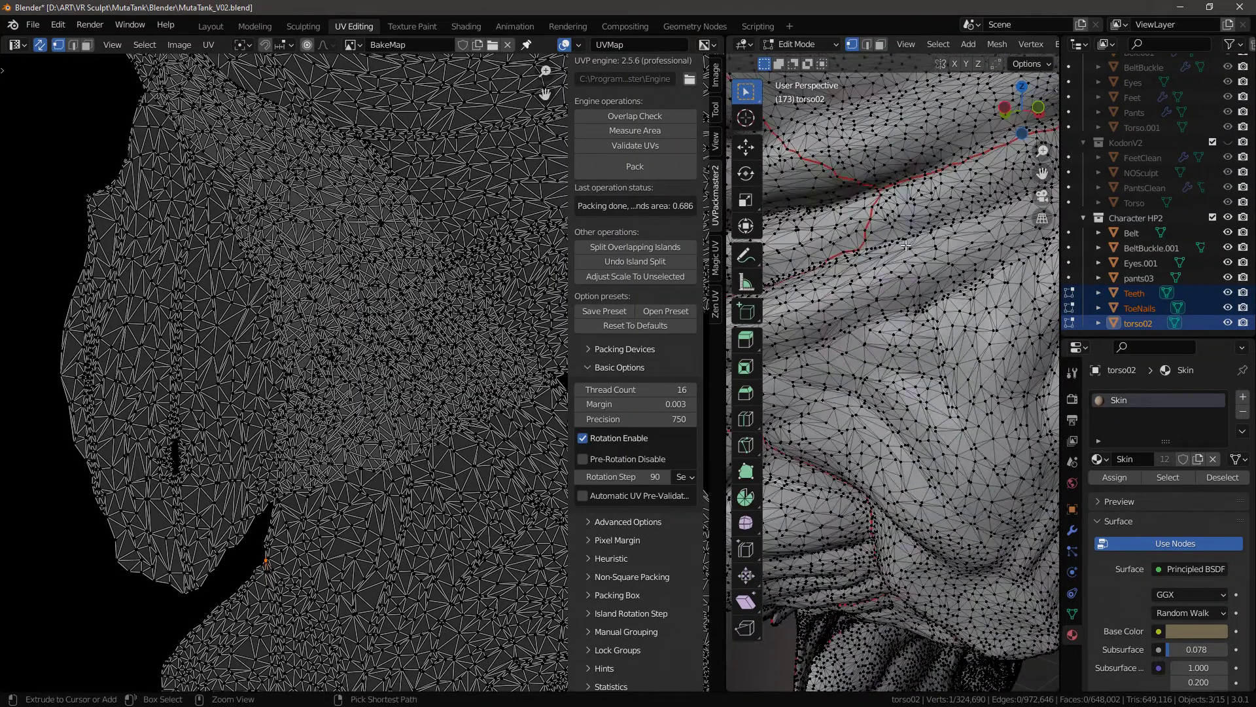
{"action": "left_click", "coordinate": [945, 287], "text": "ctrl"}
{"action": "key", "text": "ctrl+e"}
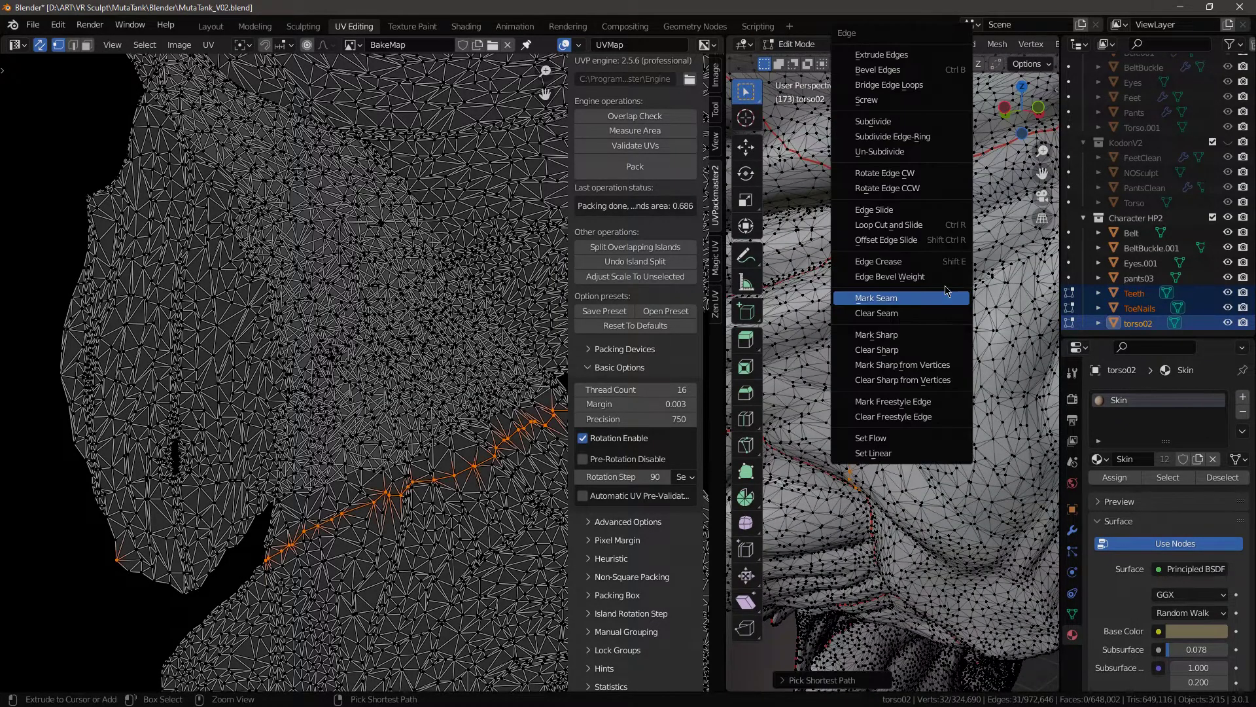
{"action": "left_click", "coordinate": [861, 300]}
Unwrap the entire torso, teeth and toenails again using the new seams
{"action": "middle_click_drag", "start_coordinate": [977, 401], "coordinate": [936, 388]}
{"action": "key", "text": "alt+a"}
{"action": "key", "text": "a"}
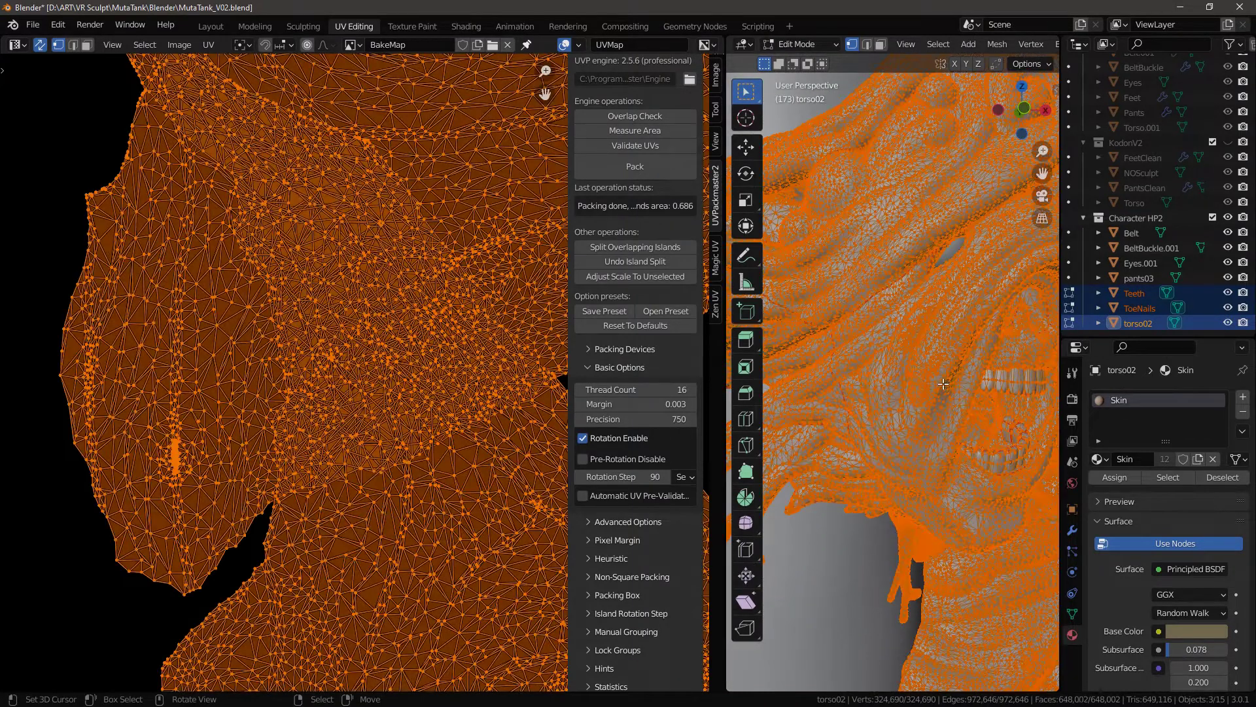
{"action": "key", "text": "u"}
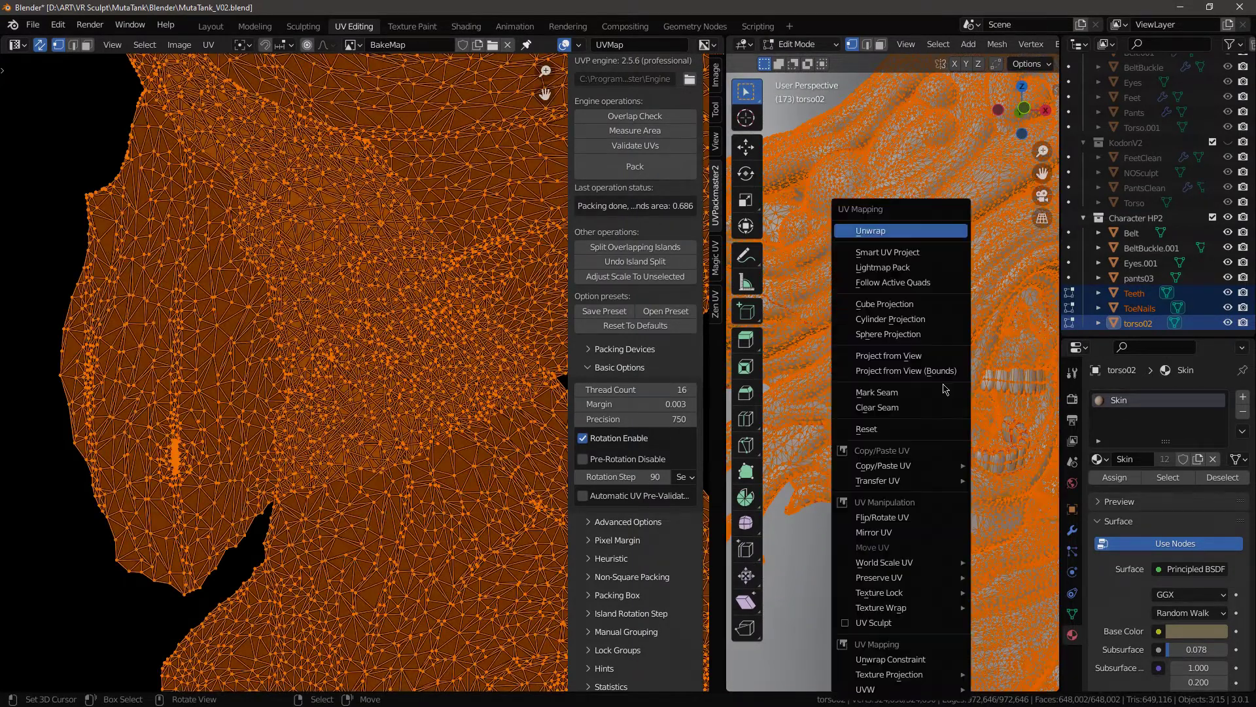
{"action": "left_click", "coordinate": [911, 233]}
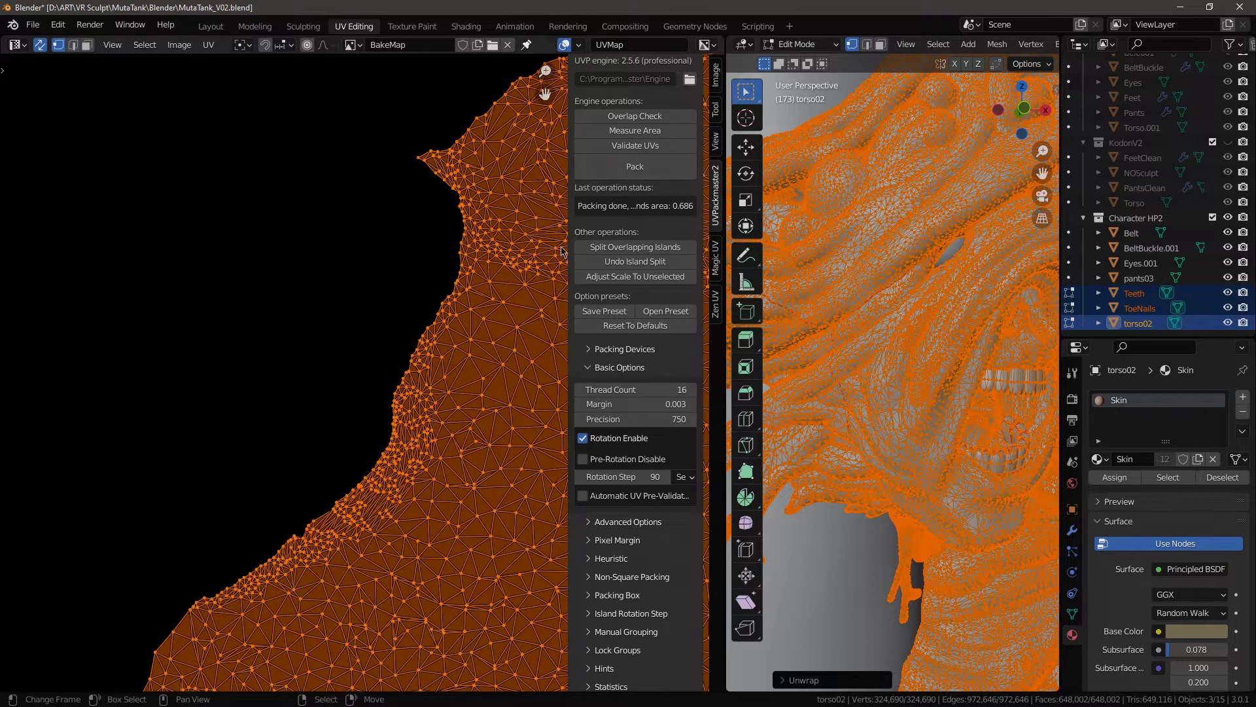
Inspect the newly unwrapped UV layout across all torso, teeth and toenail islands
{"action": "scroll", "coordinate": [263, 459], "scroll_direction": "down", "scroll_amount": 10}
{"action": "middle_click_drag", "start_coordinate": [424, 406], "coordinate": [324, 541]}
{"action": "scroll", "coordinate": [232, 348], "scroll_direction": "up", "scroll_amount": 4}
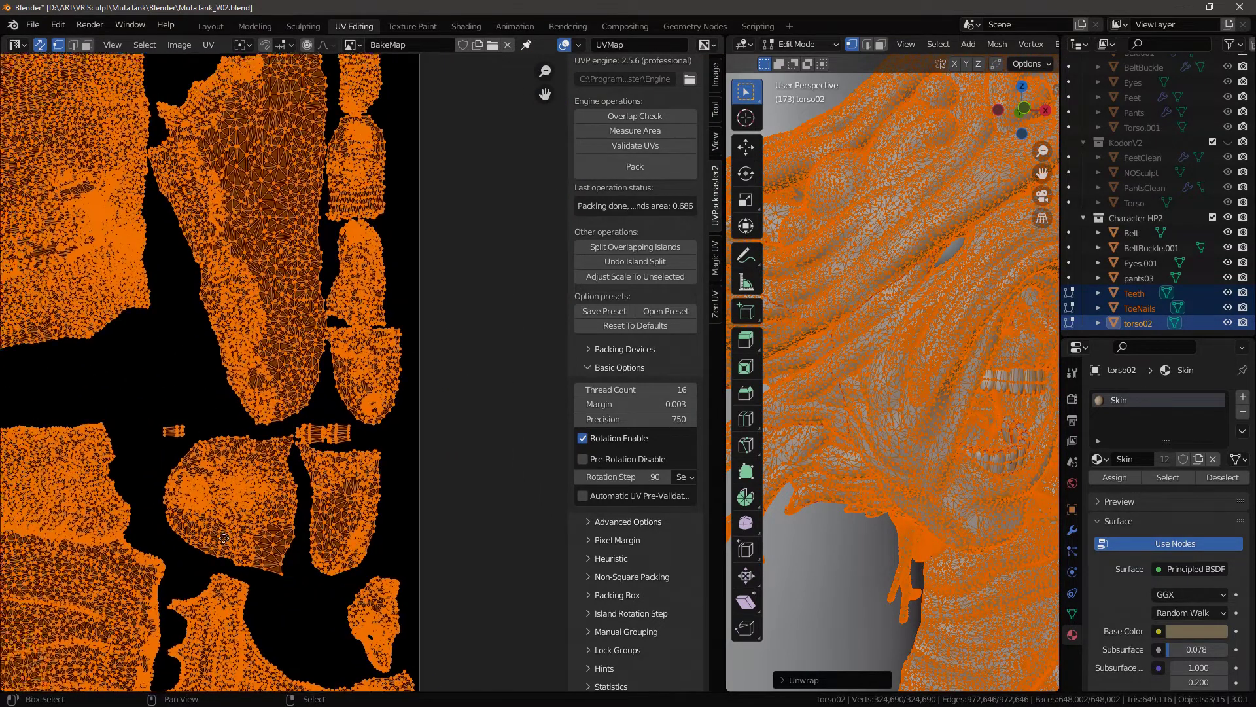
{"action": "scroll", "coordinate": [232, 348], "scroll_direction": "down", "scroll_amount": 4}
{"action": "middle_click_drag", "start_coordinate": [232, 347], "coordinate": [354, 511]}
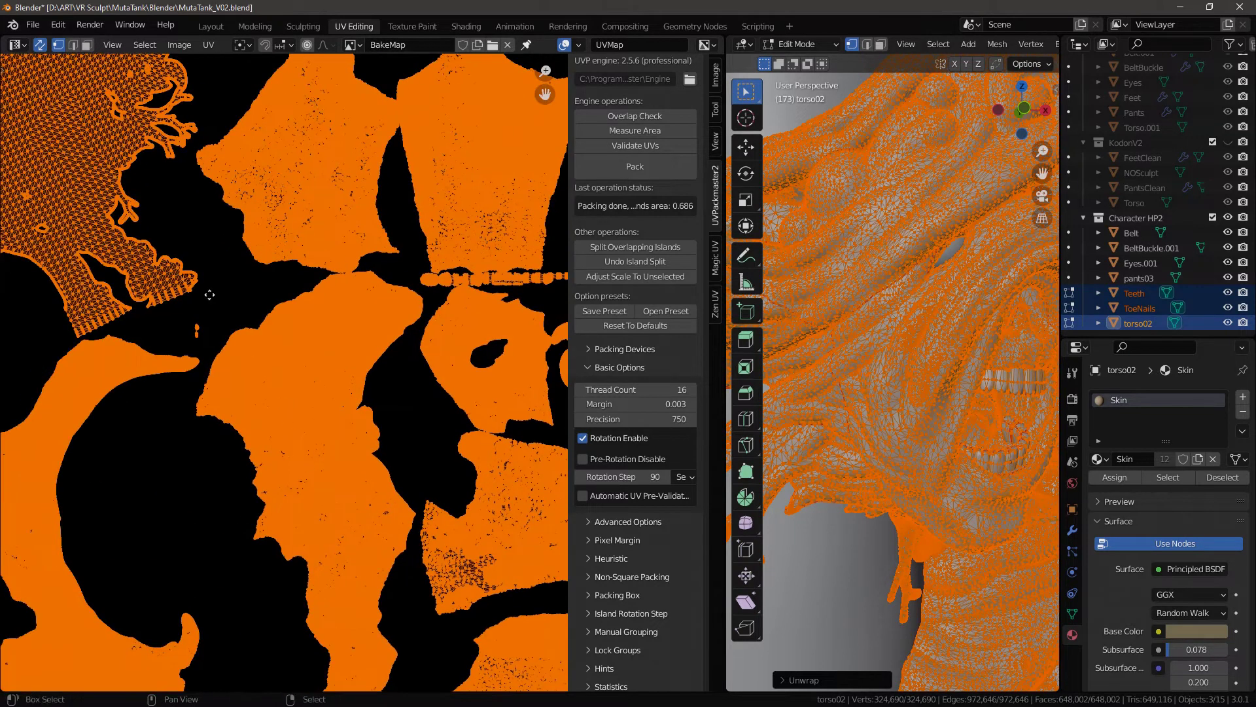
{"action": "middle_click_drag", "start_coordinate": [210, 294], "coordinate": [206, 619]}
{"action": "middle_click_drag", "start_coordinate": [308, 545], "coordinate": [334, 629]}
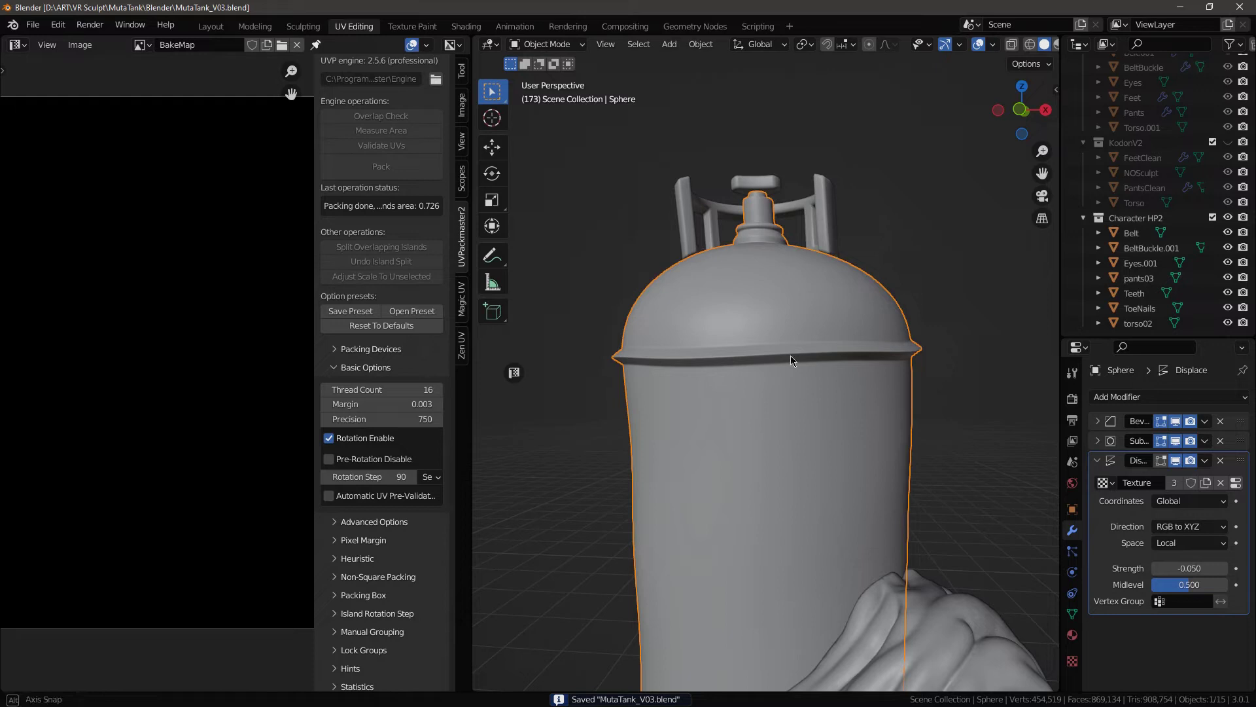
Convert the gas tank body with its modifiers to a mesh
{"action": "key", "text": "F3"}
{"action": "type", "text": "mesh"}
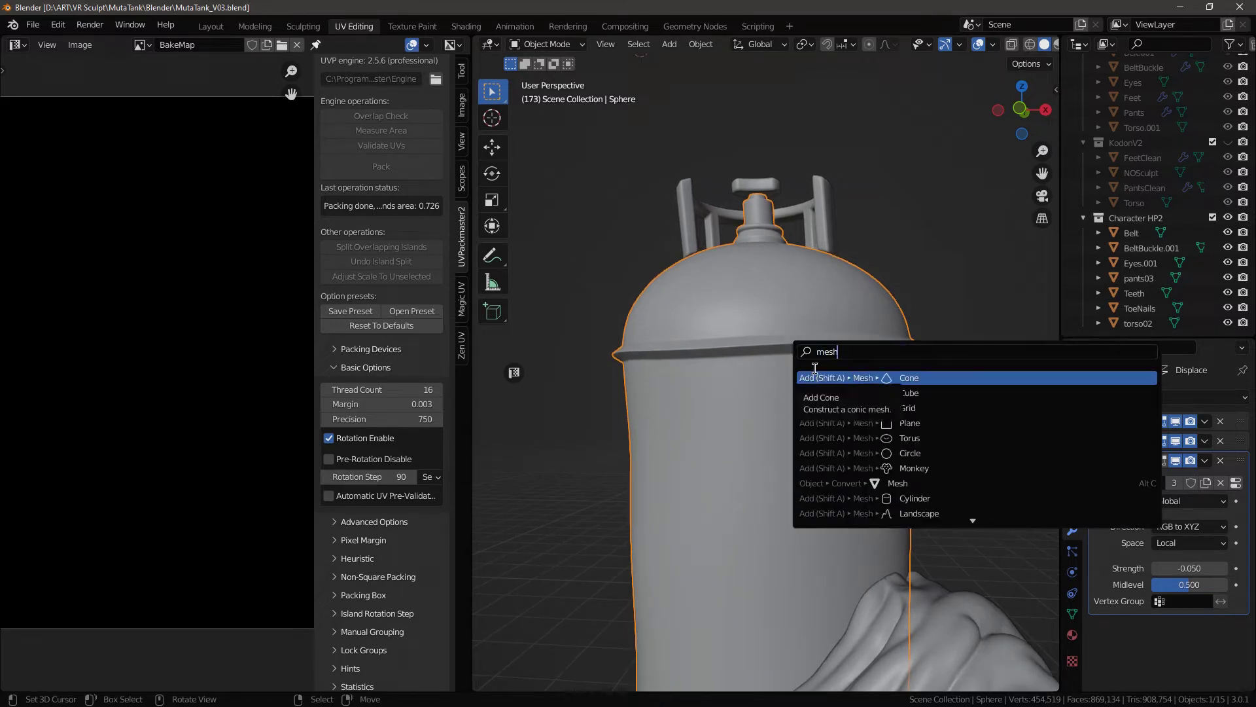
{"action": "key", "text": "BackSpace"}
{"action": "key", "text": "BackSpace"}
{"action": "key", "text": "BackSpace"}
{"action": "key", "text": "BackSpace"}
{"action": "type", "text": "convert"}
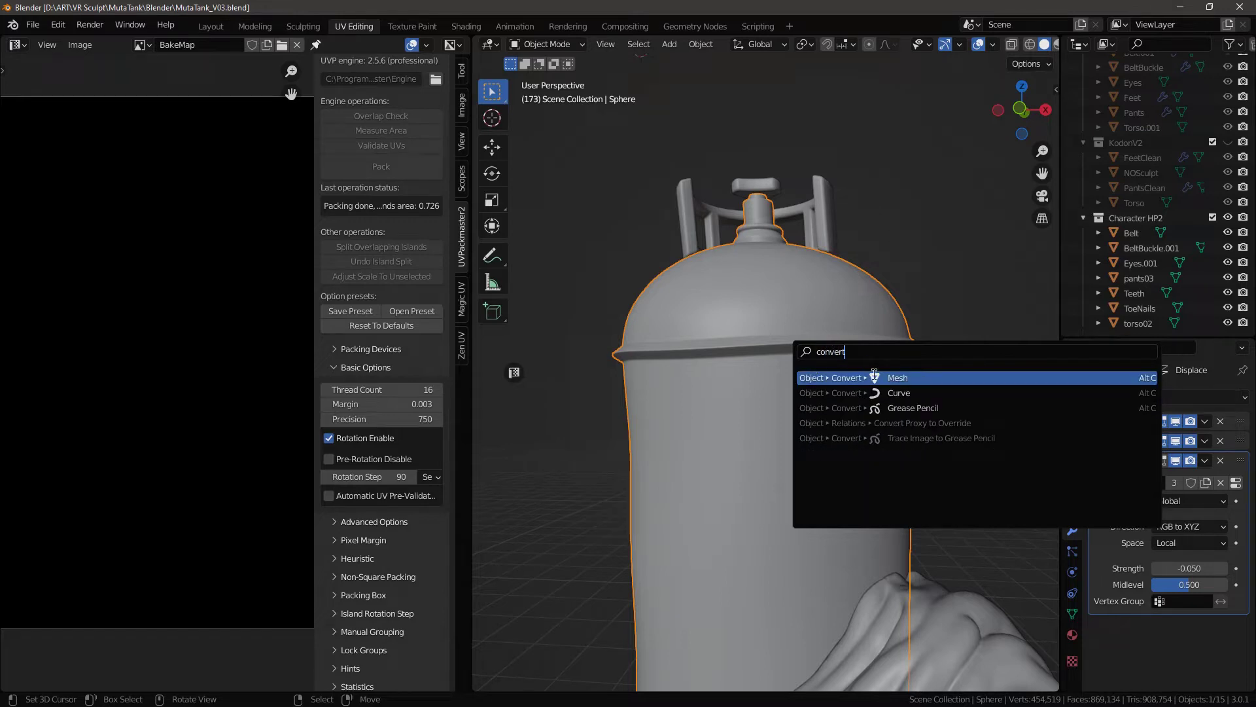
{"action": "left_click", "coordinate": [875, 376]}
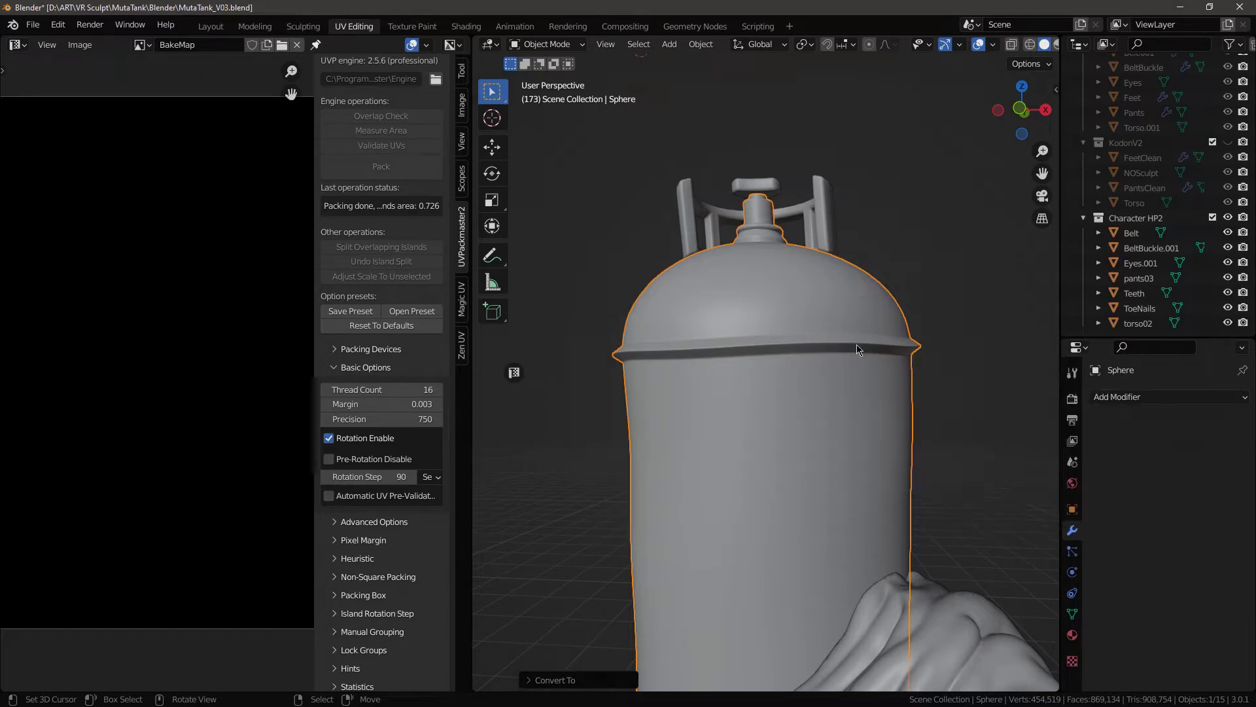
Convert the valve knob on top of the gas tank to a mesh
{"action": "middle_click_drag", "start_coordinate": [759, 180], "coordinate": [774, 252], "text": "shift"}
{"action": "left_click", "coordinate": [759, 241]}
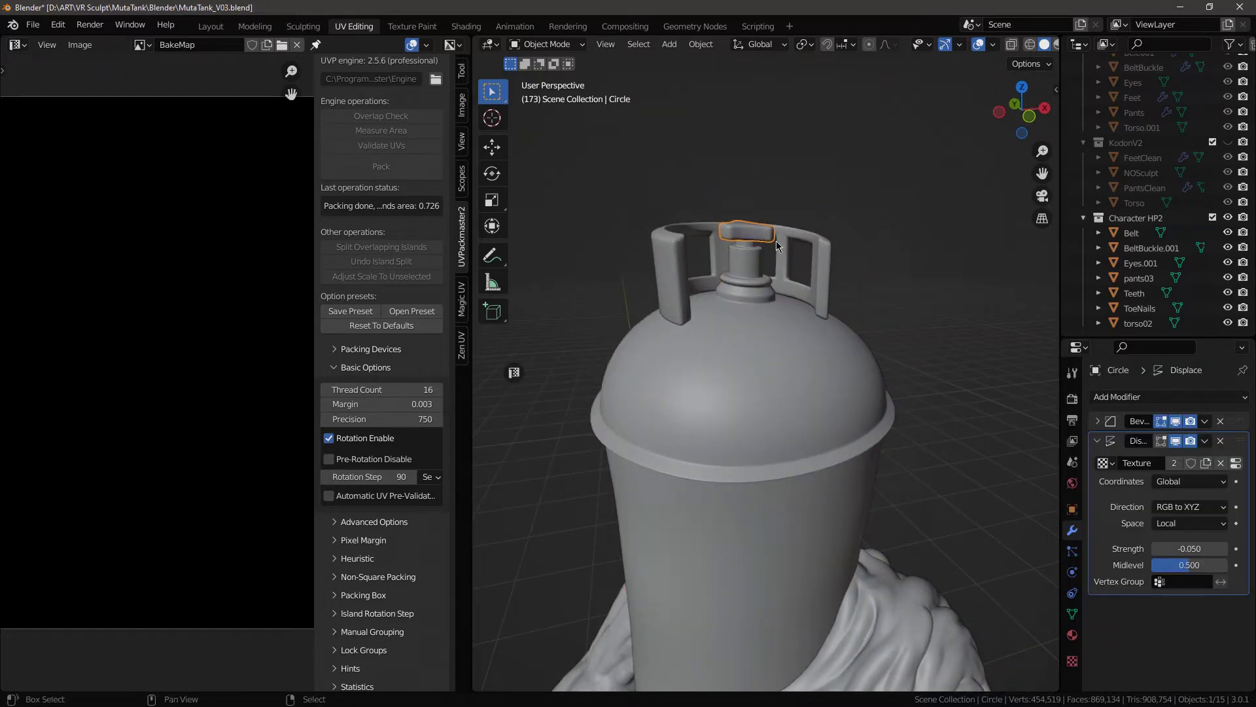
{"action": "scroll", "coordinate": [759, 240], "scroll_direction": "up", "scroll_amount": 2}
{"action": "key", "text": "Tab"}
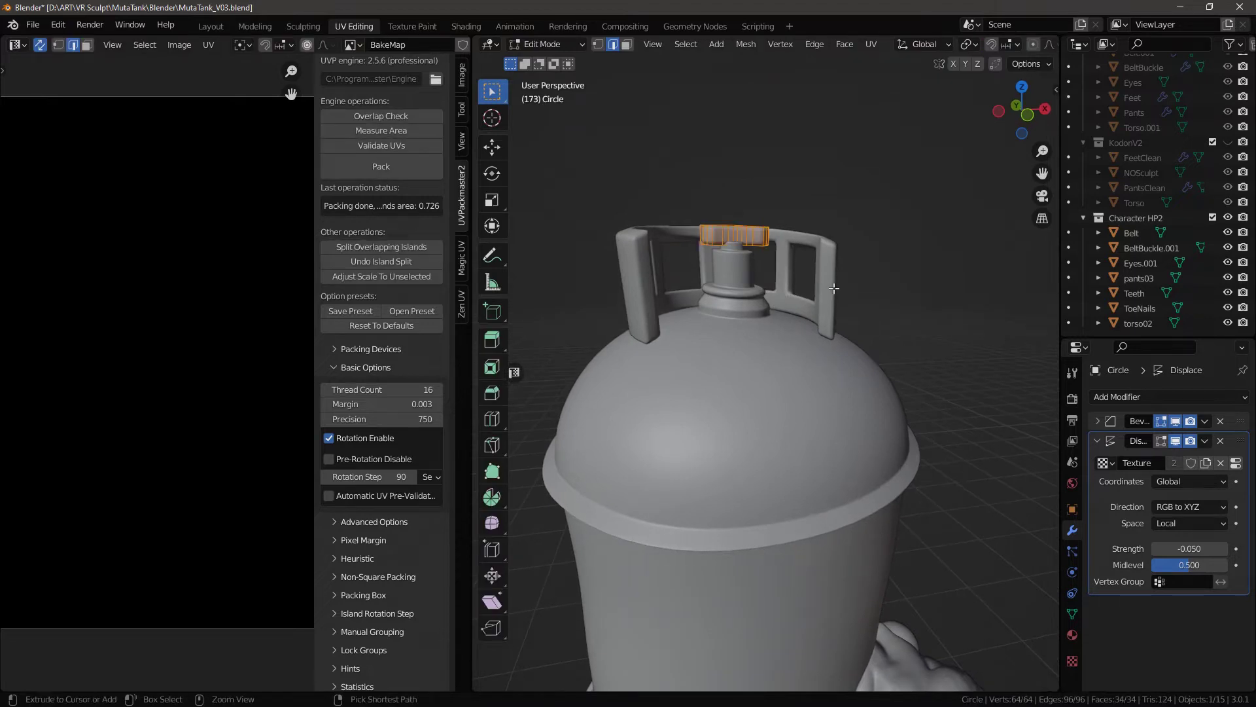
{"action": "key", "text": "Tab"}
{"action": "key", "text": "F3"}
{"action": "left_click", "coordinate": [936, 319]}
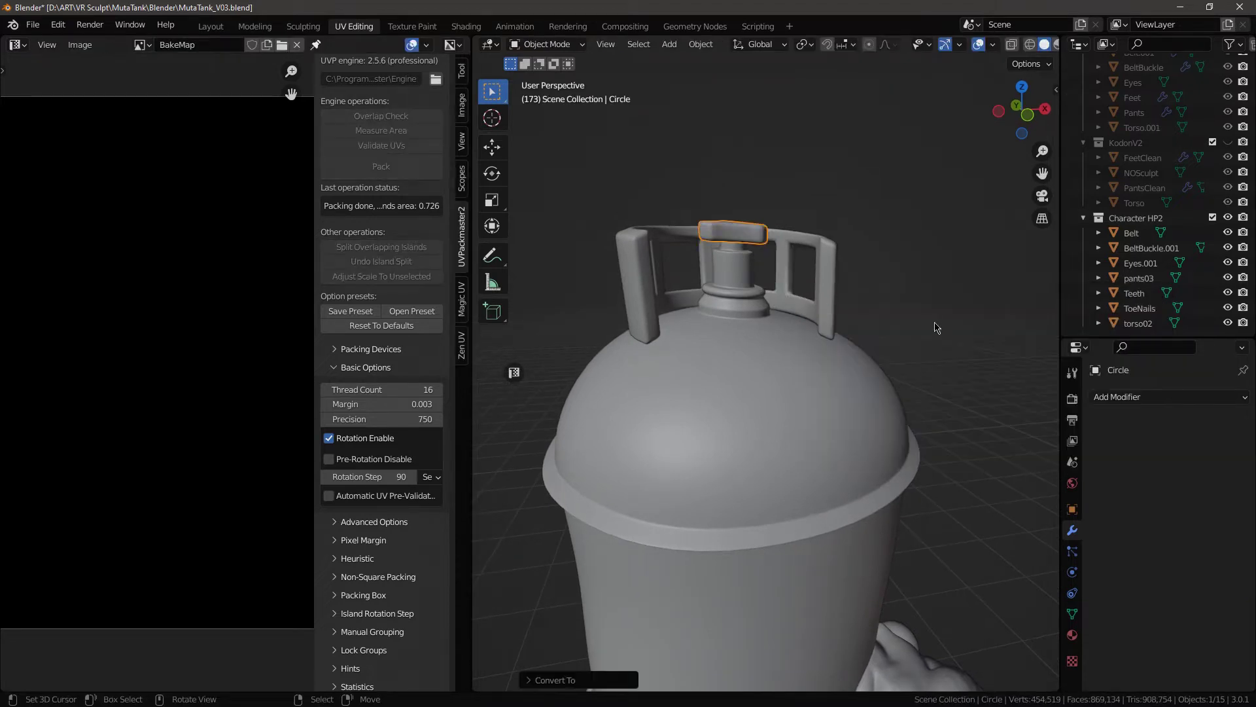
Convert the handle guard around the gas tank's valve to a mesh
{"action": "left_click", "coordinate": [823, 290]}
{"action": "key", "text": "F3"}
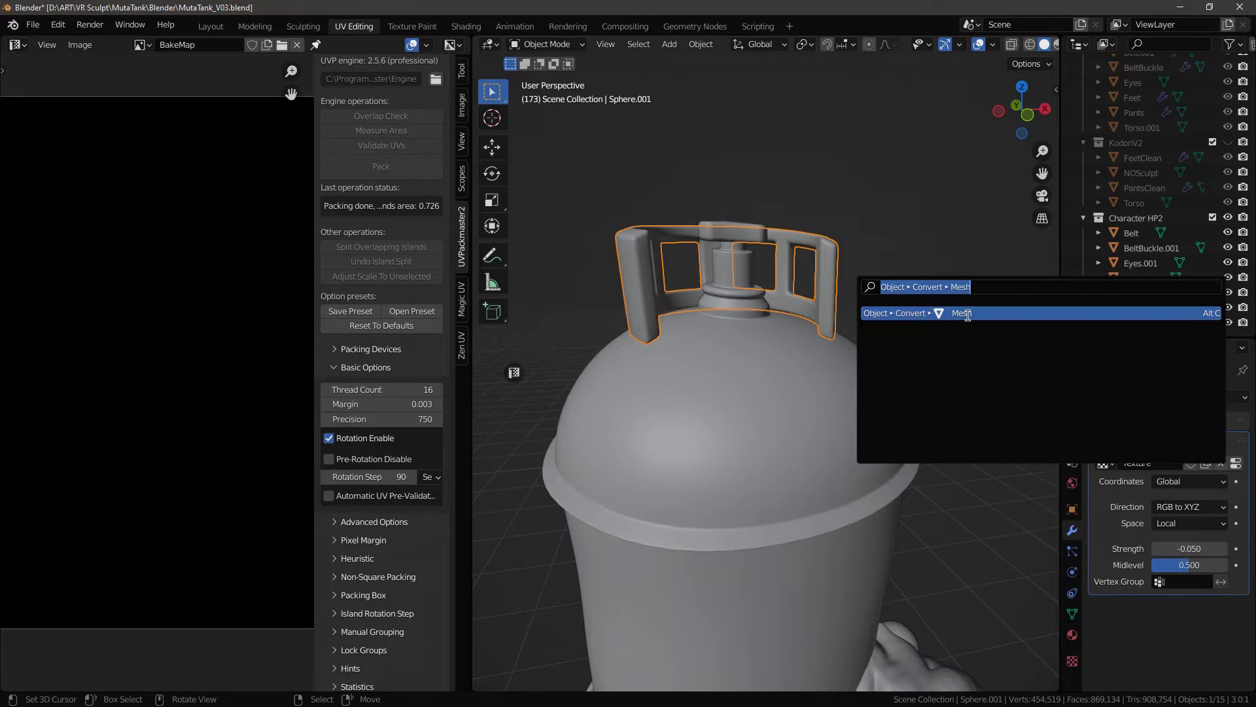
{"action": "left_click", "coordinate": [967, 315]}
{"action": "key", "text": "Tab"}
{"action": "key", "text": "Tab"}
Mark seams on the gas tank body along the edge loops above and below its upper rim
{"action": "right_click", "coordinate": [759, 365]}
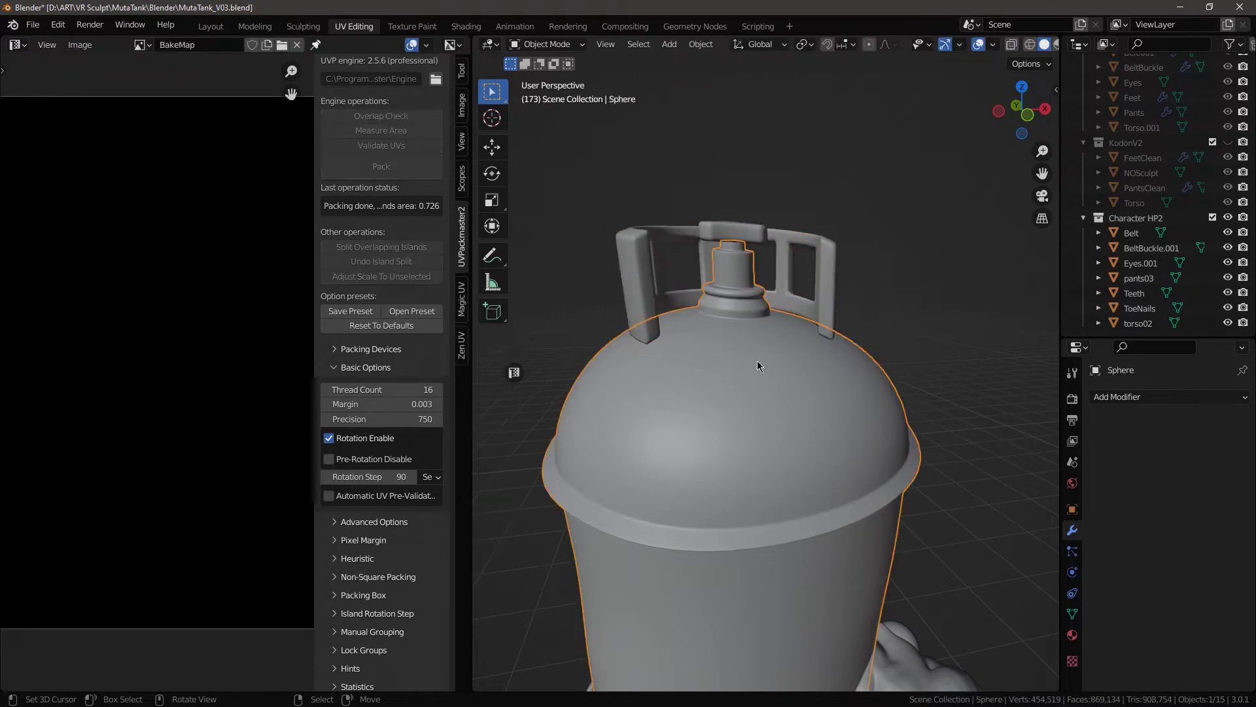
{"action": "key", "text": "Tab"}
{"action": "middle_click_drag", "start_coordinate": [760, 364], "coordinate": [746, 345]}
{"action": "scroll", "coordinate": [743, 392], "scroll_direction": "up", "scroll_amount": 1}
{"action": "middle_click_drag", "start_coordinate": [727, 501], "coordinate": [721, 490]}
{"action": "scroll", "coordinate": [721, 489], "scroll_direction": "up", "scroll_amount": 3}
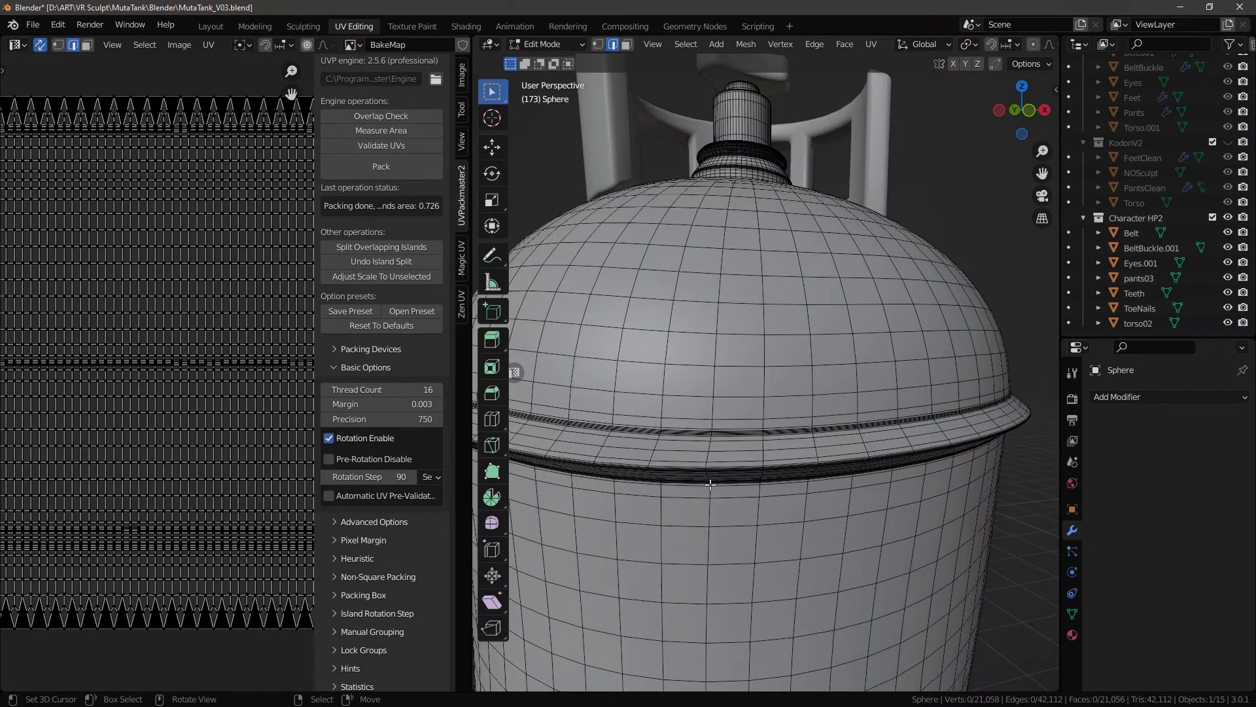
{"action": "scroll", "coordinate": [679, 481], "scroll_direction": "up", "scroll_amount": 4}
{"action": "key", "text": "a"}
{"action": "key", "text": "alt+a"}
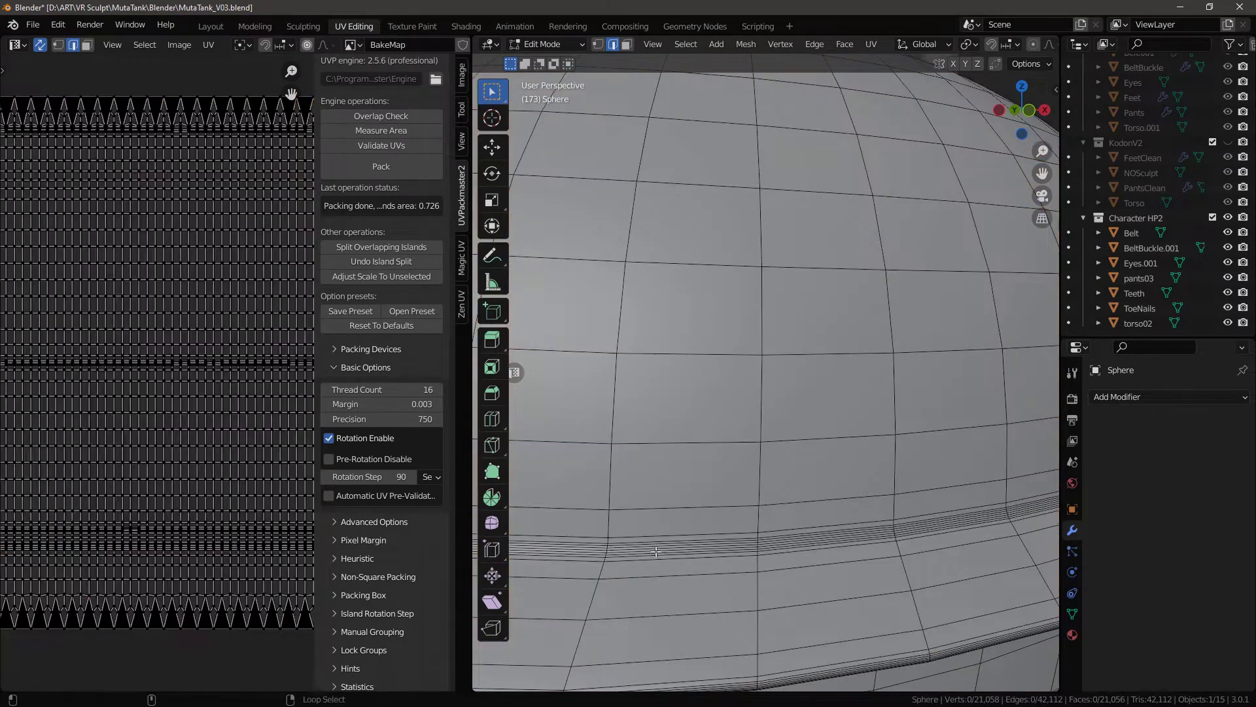
{"action": "left_click", "coordinate": [708, 536], "text": "alt"}
{"action": "scroll", "coordinate": [703, 553], "scroll_direction": "down", "scroll_amount": 12}
{"action": "scroll", "coordinate": [703, 553], "scroll_direction": "up", "scroll_amount": 8}
{"action": "middle_click_drag", "start_coordinate": [704, 552], "coordinate": [717, 491]}
{"action": "scroll", "coordinate": [741, 362], "scroll_direction": "up", "scroll_amount": 3}
{"action": "mouse_move", "coordinate": [727, 325]}
{"action": "middle_mouse_down", "text": "shift"}
{"action": "mouse_move", "coordinate": [770, 551]}
{"action": "mouse_move", "coordinate": [818, 413]}
{"action": "mouse_move", "coordinate": [749, 385]}
{"action": "middle_mouse_up", "text": "shift"}
{"action": "left_click", "coordinate": [742, 362], "text": "alt+shift"}
{"action": "scroll", "coordinate": [741, 362], "scroll_direction": "down", "scroll_amount": 8}
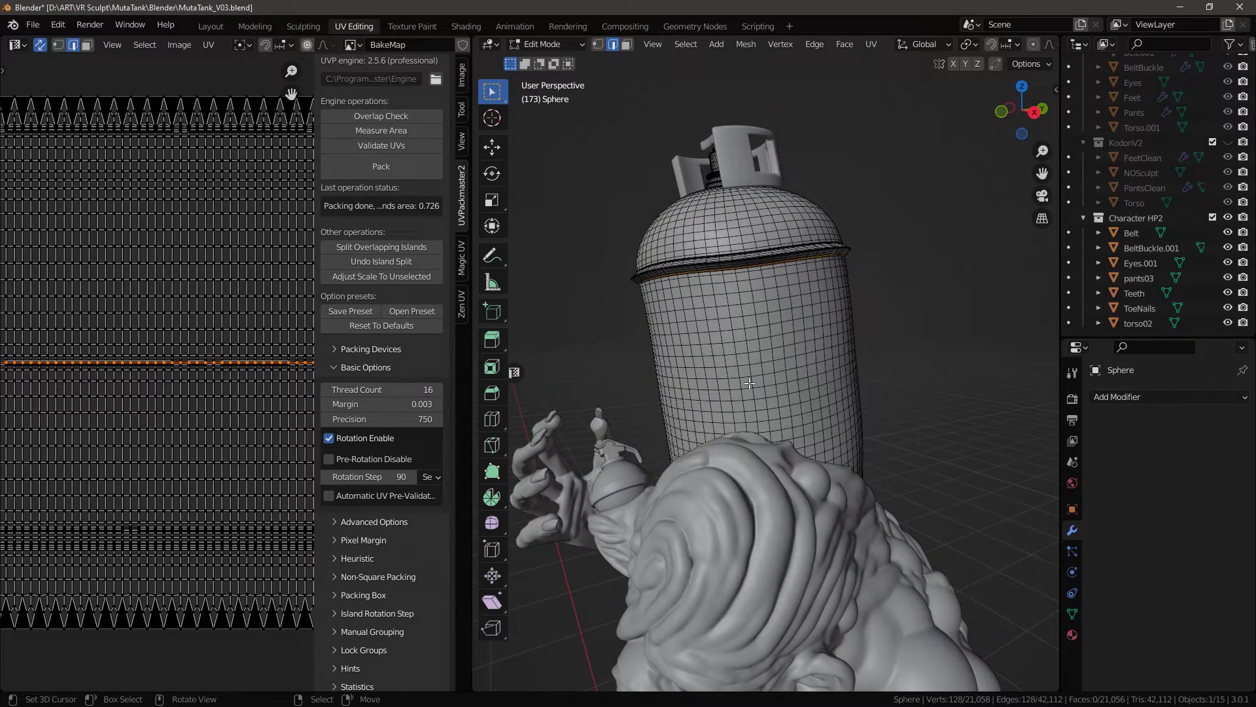
{"action": "key", "text": "ctrl+e"}
{"action": "left_click", "coordinate": [872, 378]}
Mark seams along the edge loops on both sides of the tank's lower rim and where the base ring joins the tank
{"action": "middle_click_drag", "start_coordinate": [873, 377], "coordinate": [777, 303]}
{"action": "left_click", "coordinate": [773, 231], "text": "alt+shift"}
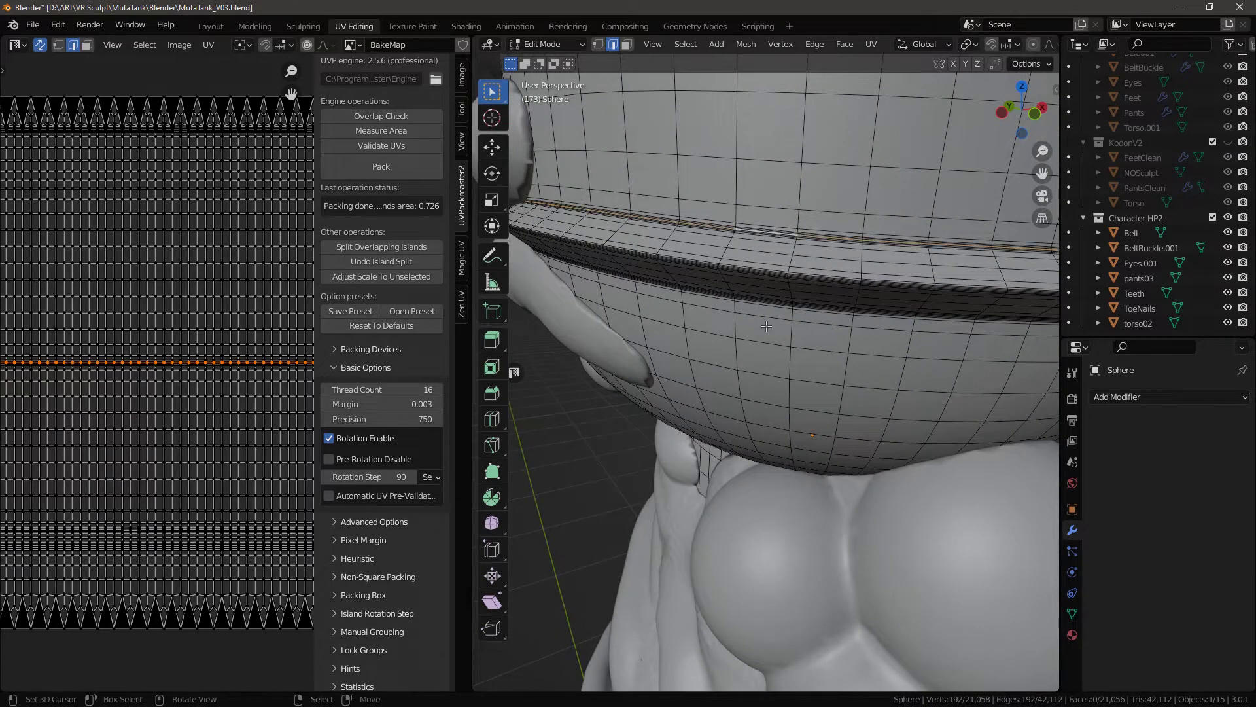
{"action": "middle_click_drag", "start_coordinate": [774, 231], "coordinate": [777, 309]}
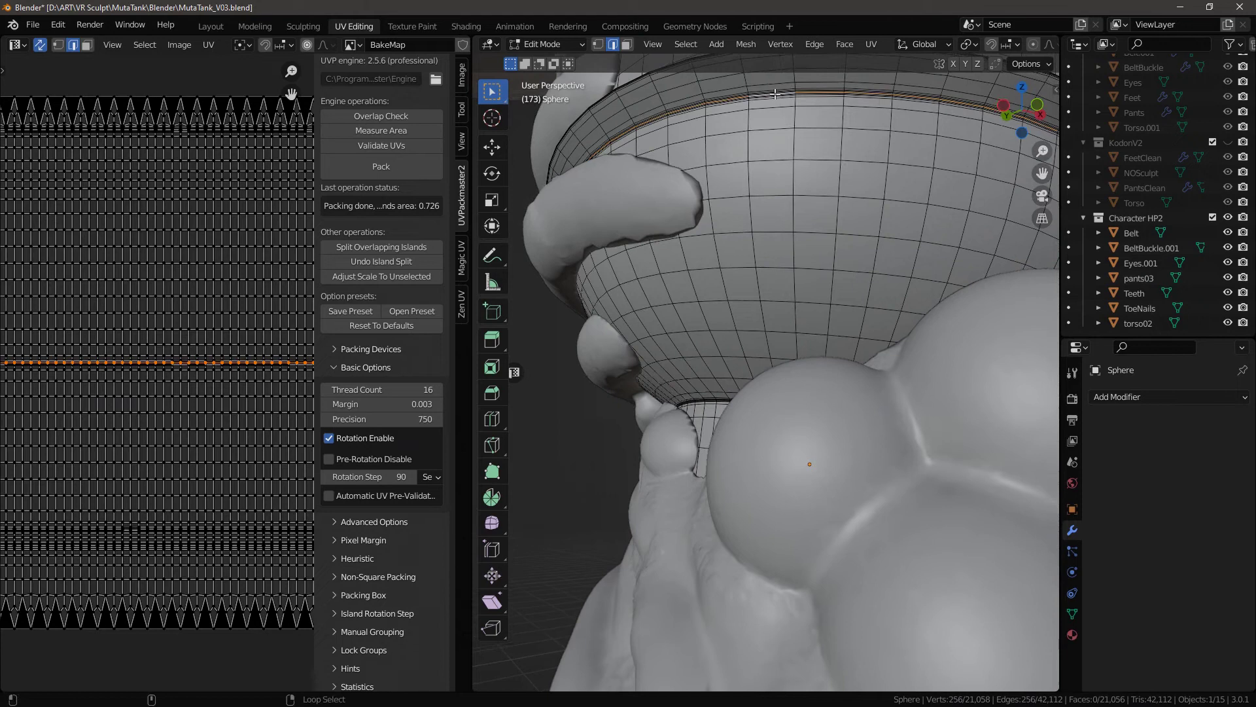
{"action": "middle_click_drag", "start_coordinate": [775, 94], "coordinate": [776, 422]}
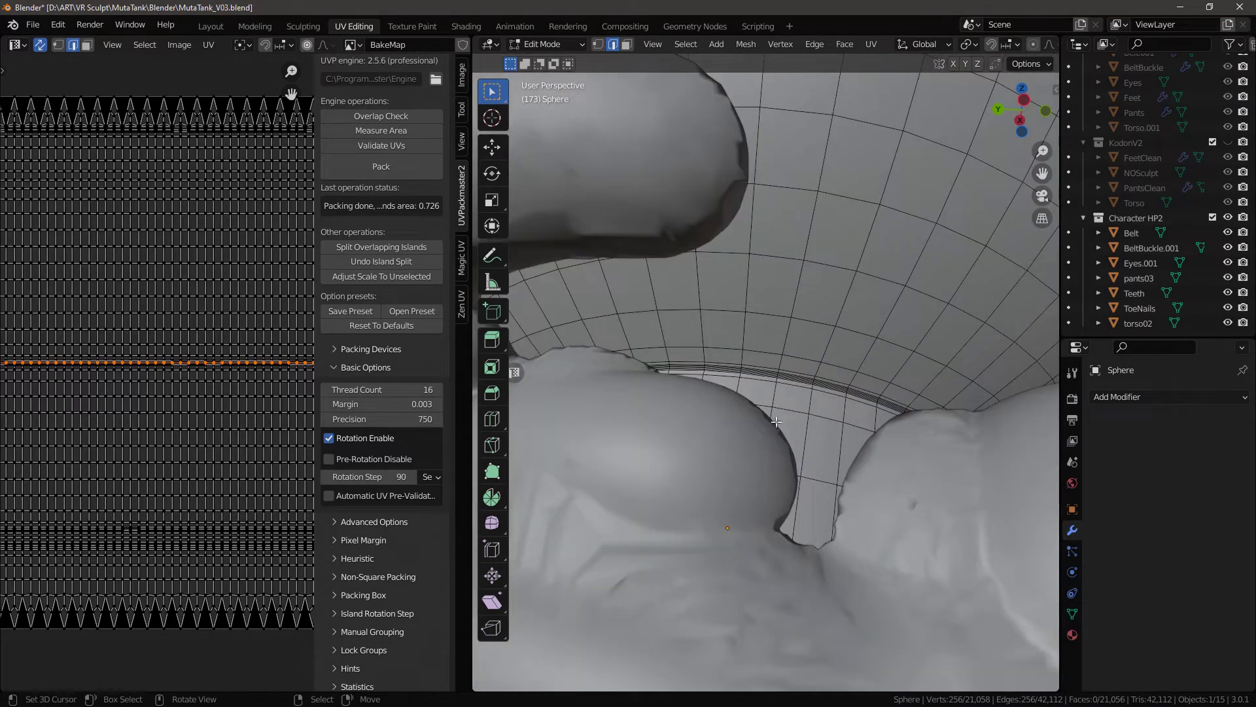
{"action": "left_click", "coordinate": [792, 377], "text": "alt+shift"}
{"action": "key", "text": "ctrl+e"}
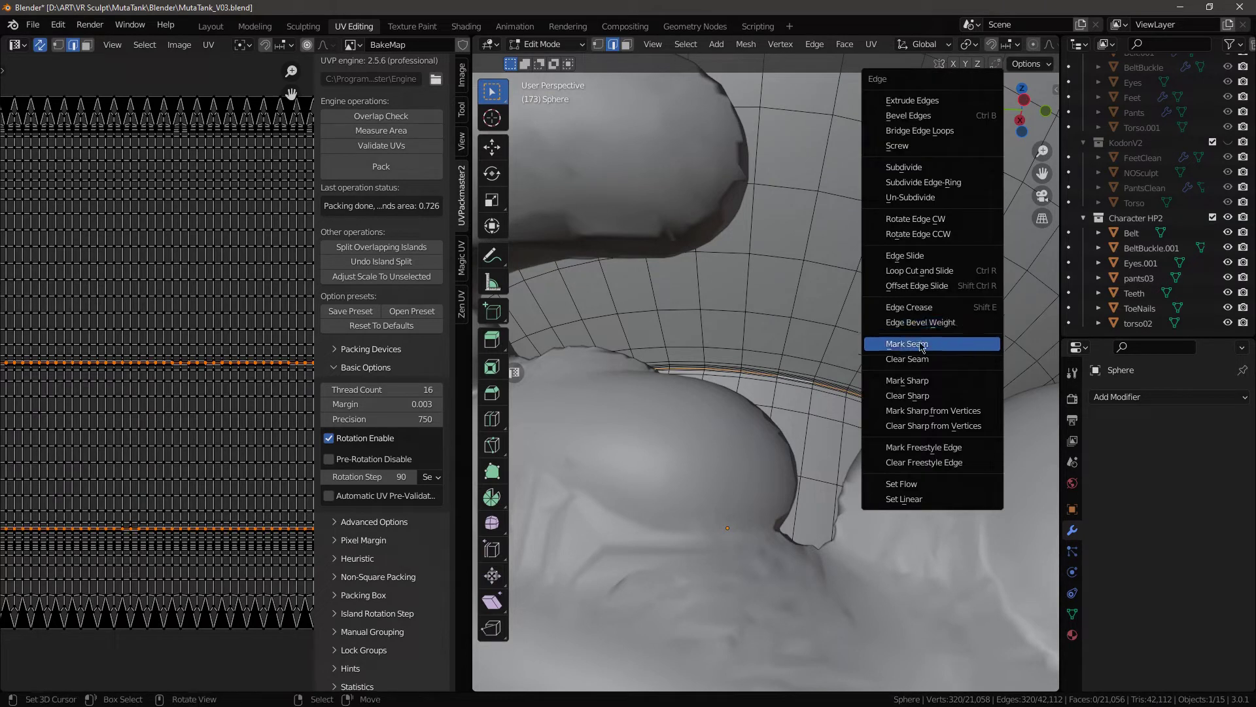
{"action": "left_click", "coordinate": [923, 344]}
Hide every object except the gas tank body
{"action": "key", "text": "Tab"}
{"action": "middle_click_drag", "start_coordinate": [813, 309], "coordinate": [803, 444]}
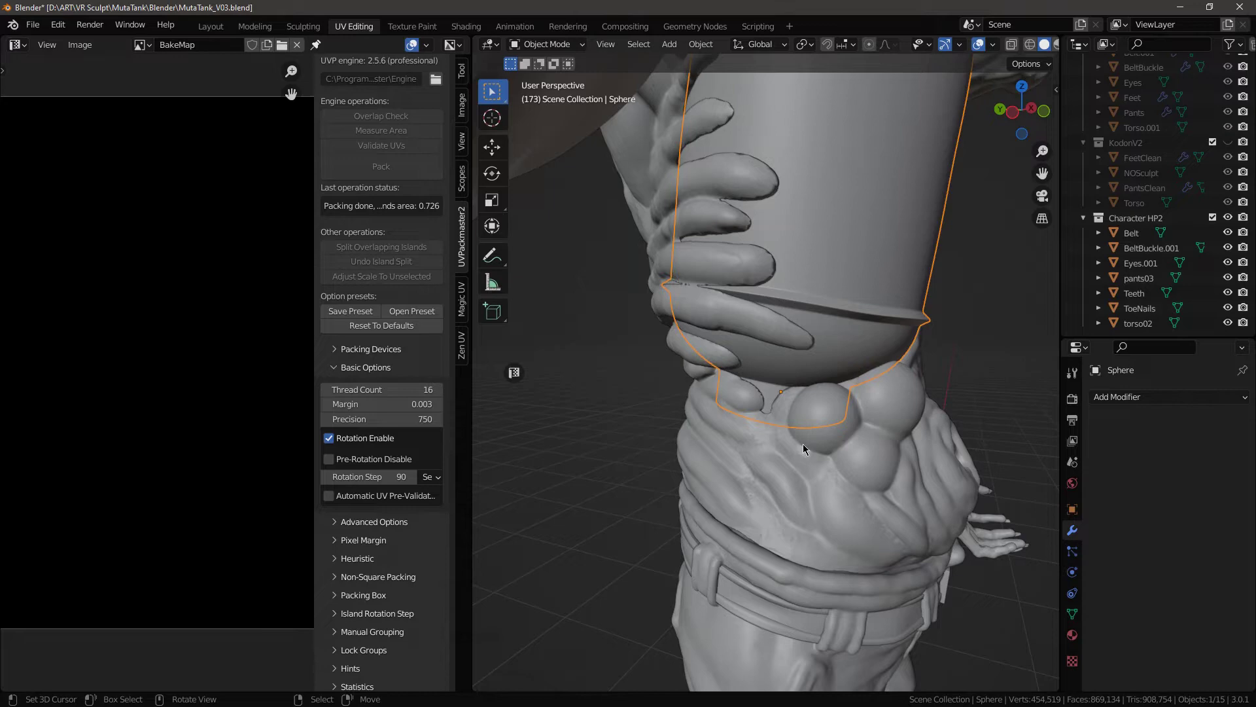
{"action": "key", "text": "shift+h"}
Mark seams along two more edge loops on the base ring underneath the tank
{"action": "key", "text": "Tab"}
{"action": "middle_click_drag", "start_coordinate": [797, 435], "coordinate": [817, 306]}
{"action": "scroll", "coordinate": [748, 334], "scroll_direction": "up", "scroll_amount": 4}
{"action": "scroll", "coordinate": [770, 250], "scroll_direction": "down", "scroll_amount": 2}
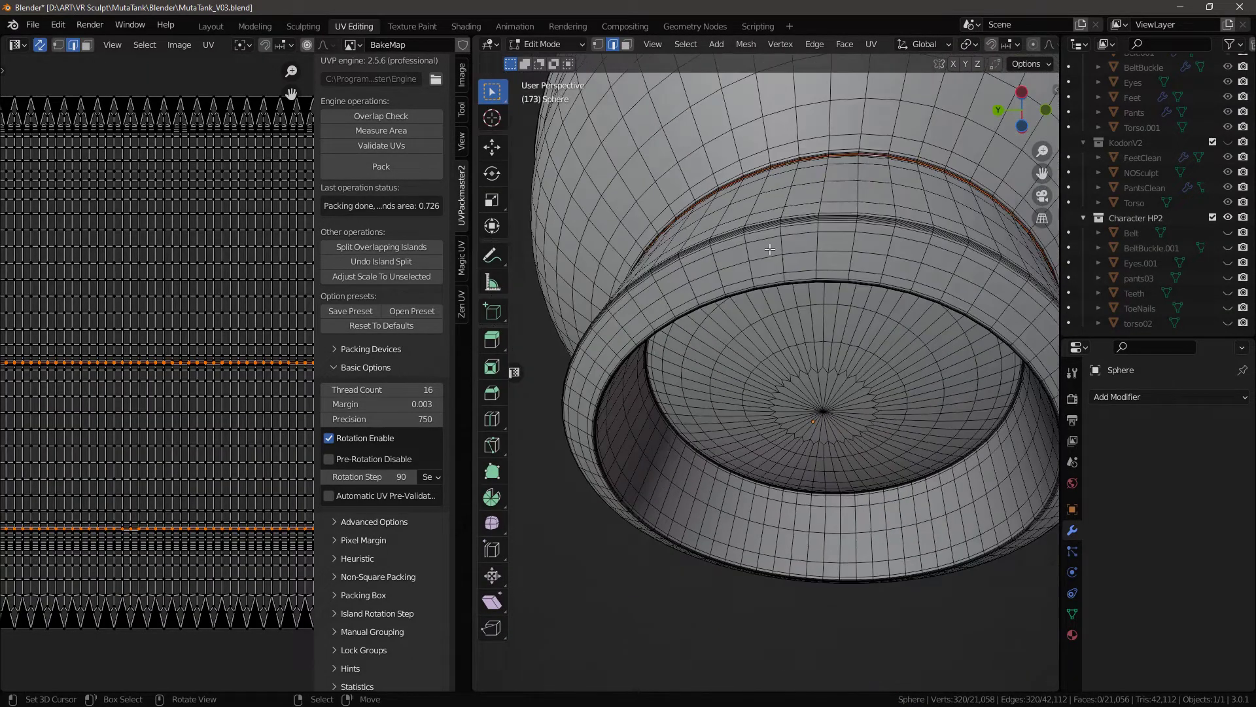
{"action": "key", "text": "a"}
{"action": "key", "text": "alt+a"}
{"action": "right_click", "coordinate": [797, 220], "text": "alt"}
{"action": "middle_click_drag", "start_coordinate": [797, 220], "coordinate": [883, 403]}
{"action": "left_click", "coordinate": [804, 251], "text": "alt+shift"}
{"action": "key", "text": "ctrl+e"}
{"action": "left_click", "coordinate": [850, 361]}
{"action": "key", "text": "alt+a"}
Unhide all the hidden objects and leave the isolated local view of the tank
{"action": "scroll", "coordinate": [818, 304], "scroll_direction": "down", "scroll_amount": 3}
{"action": "scroll", "coordinate": [886, 360], "scroll_direction": "down", "scroll_amount": 6}
{"action": "middle_click_drag", "start_coordinate": [815, 186], "coordinate": [732, 414], "text": "shift"}
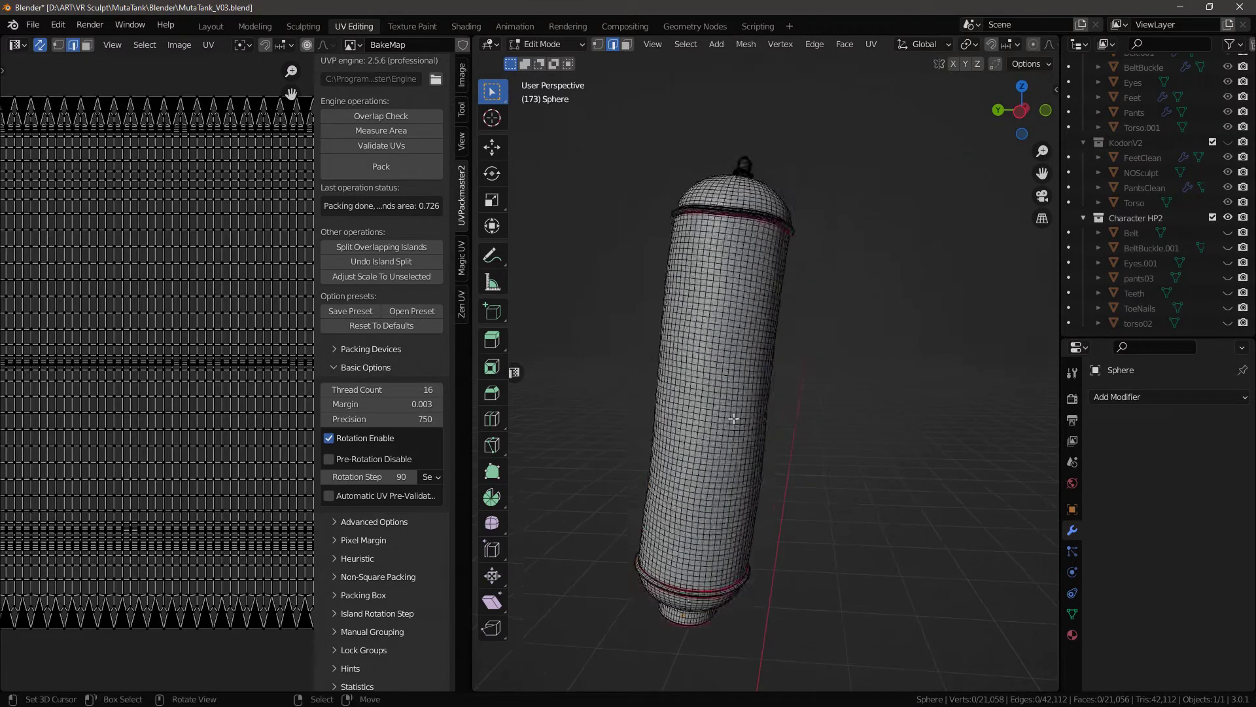
{"action": "key", "text": "Tab"}
{"action": "key", "text": "KP_Divide"}
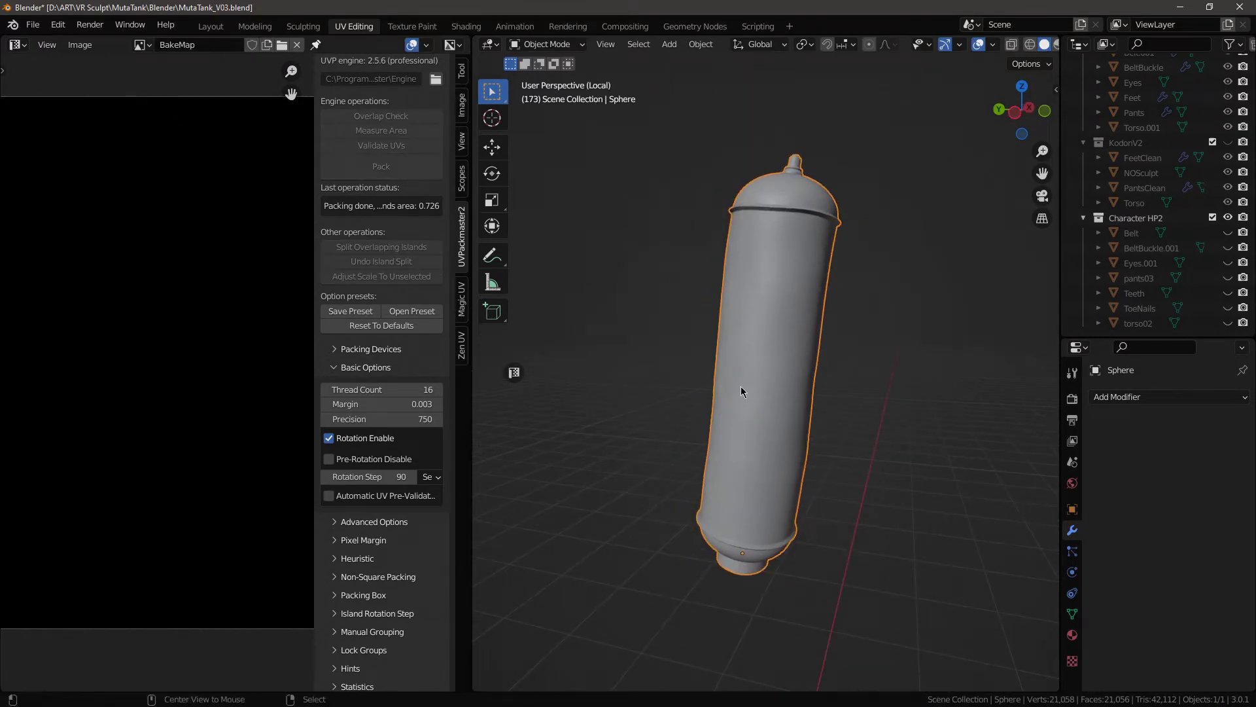
{"action": "key", "text": "KP_Divide"}
{"action": "key", "text": "KP_Divide"}
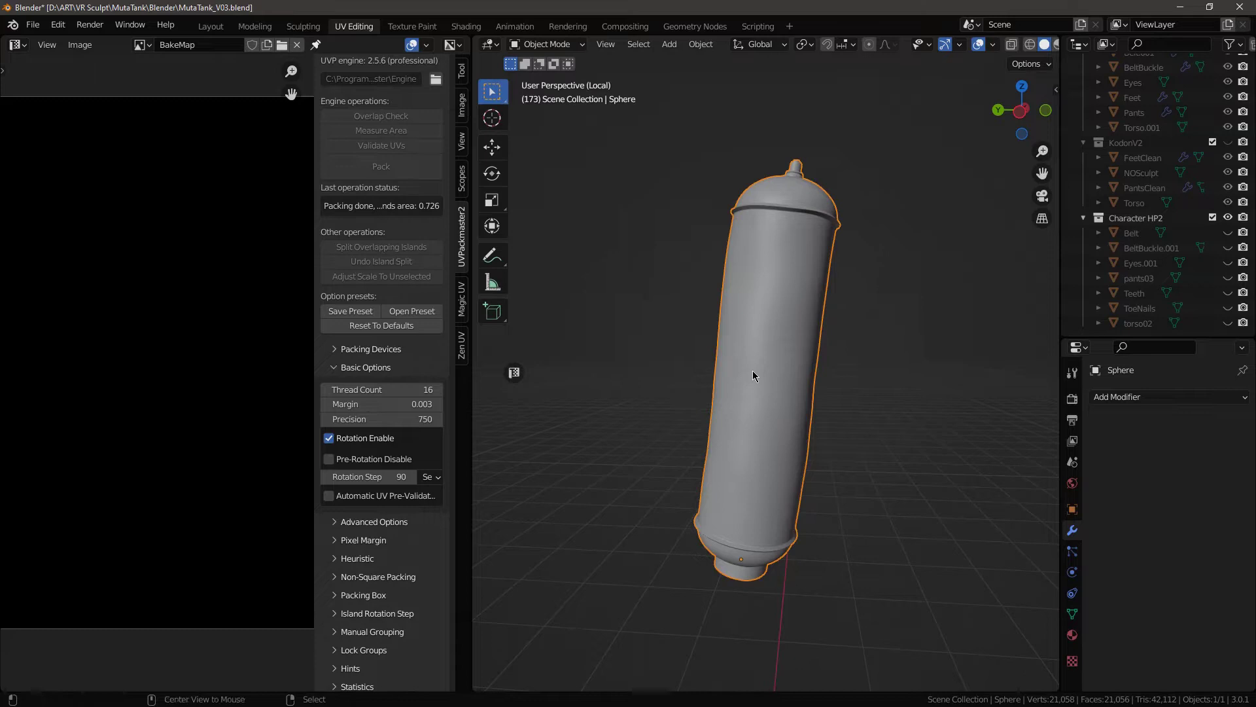
{"action": "key", "text": "KP_Divide"}
{"action": "key", "text": "KP_Divide"}
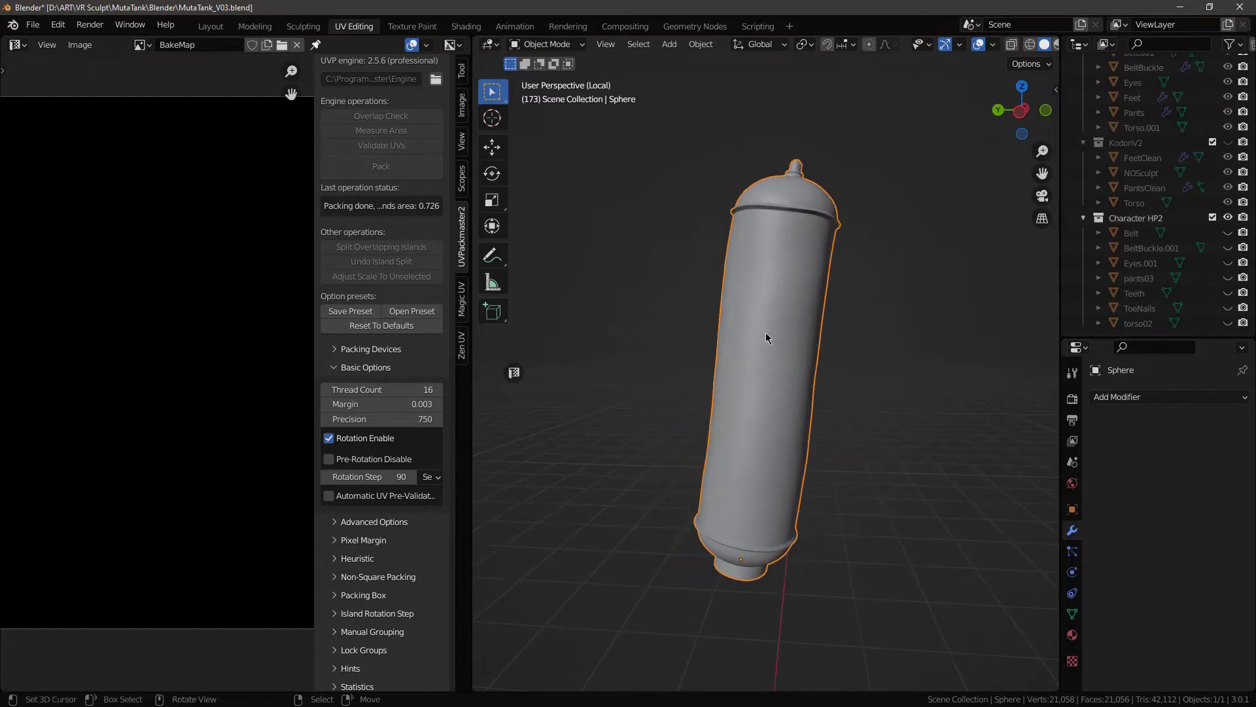
{"action": "key", "text": "alt+h"}
{"action": "middle_click_drag", "start_coordinate": [766, 333], "coordinate": [786, 293]}
{"action": "key", "text": "KP_Divide"}
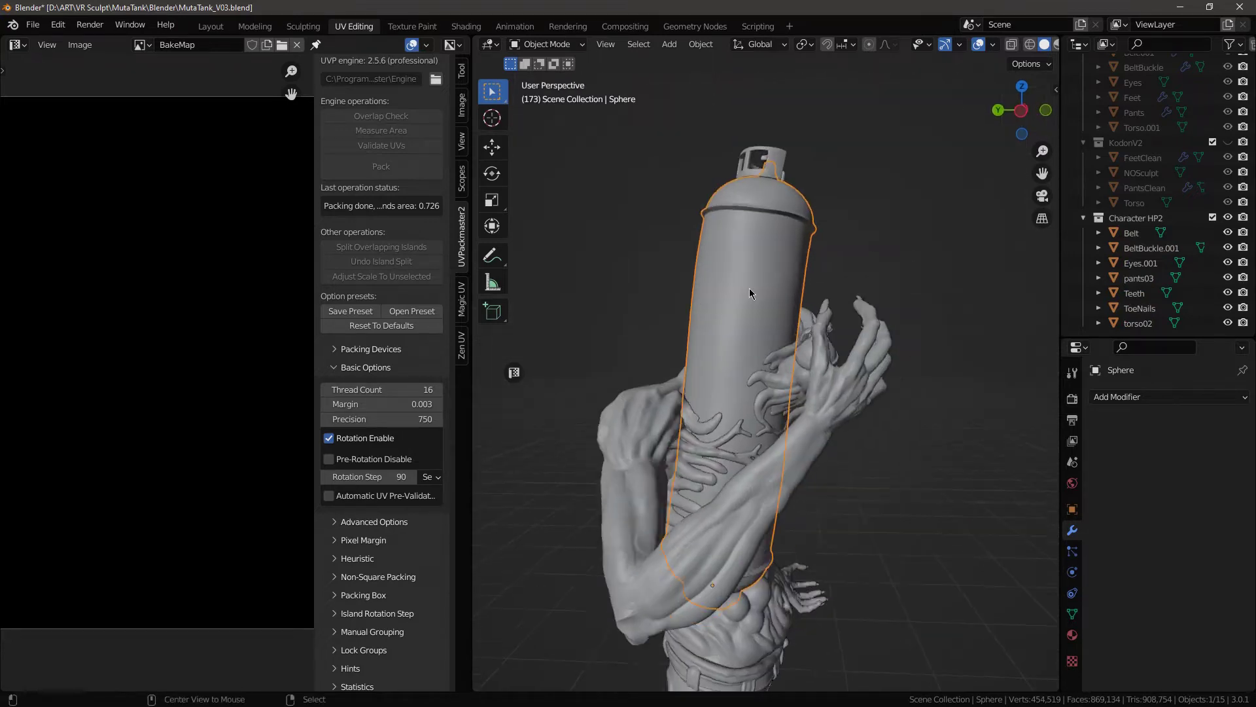
Select a vertical edge line running down the tank body and circle-deselect its edges beneath the base
{"action": "middle_click_drag", "start_coordinate": [669, 403], "coordinate": [842, 466]}
{"action": "scroll", "coordinate": [760, 381], "scroll_direction": "down", "scroll_amount": 3}
{"action": "key", "text": "Tab"}
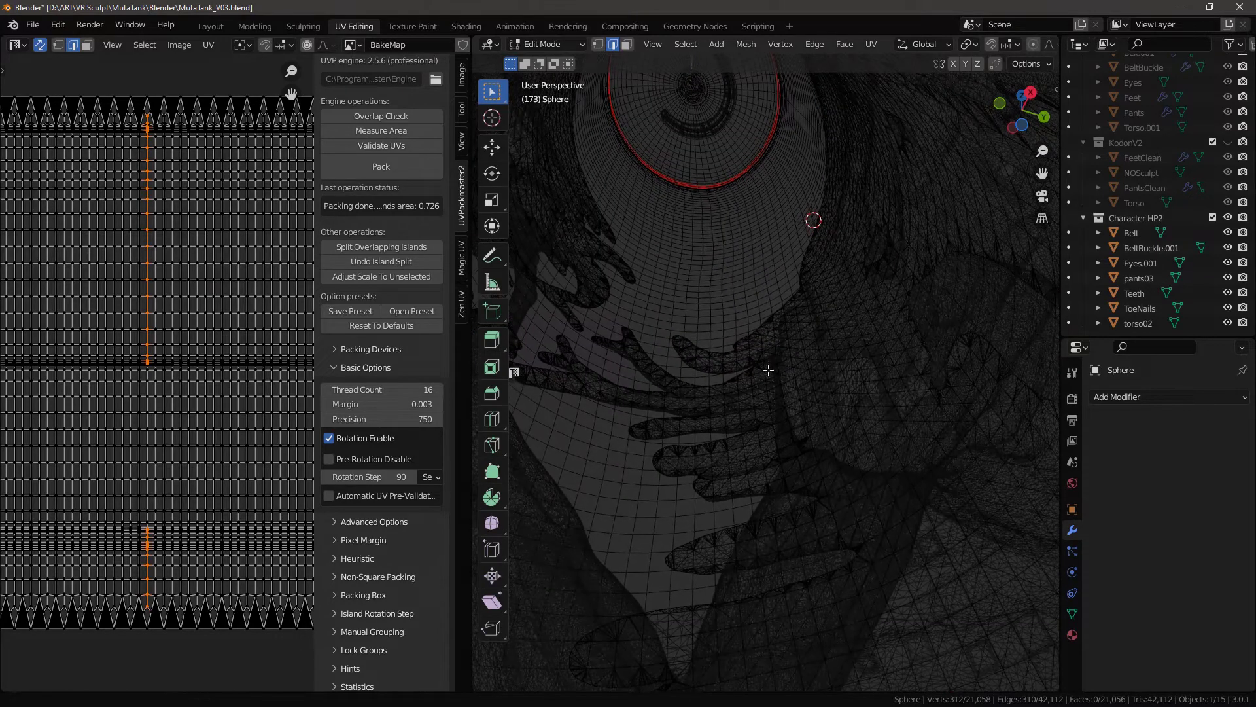
{"action": "scroll", "coordinate": [767, 369], "scroll_direction": "down", "scroll_amount": 3}
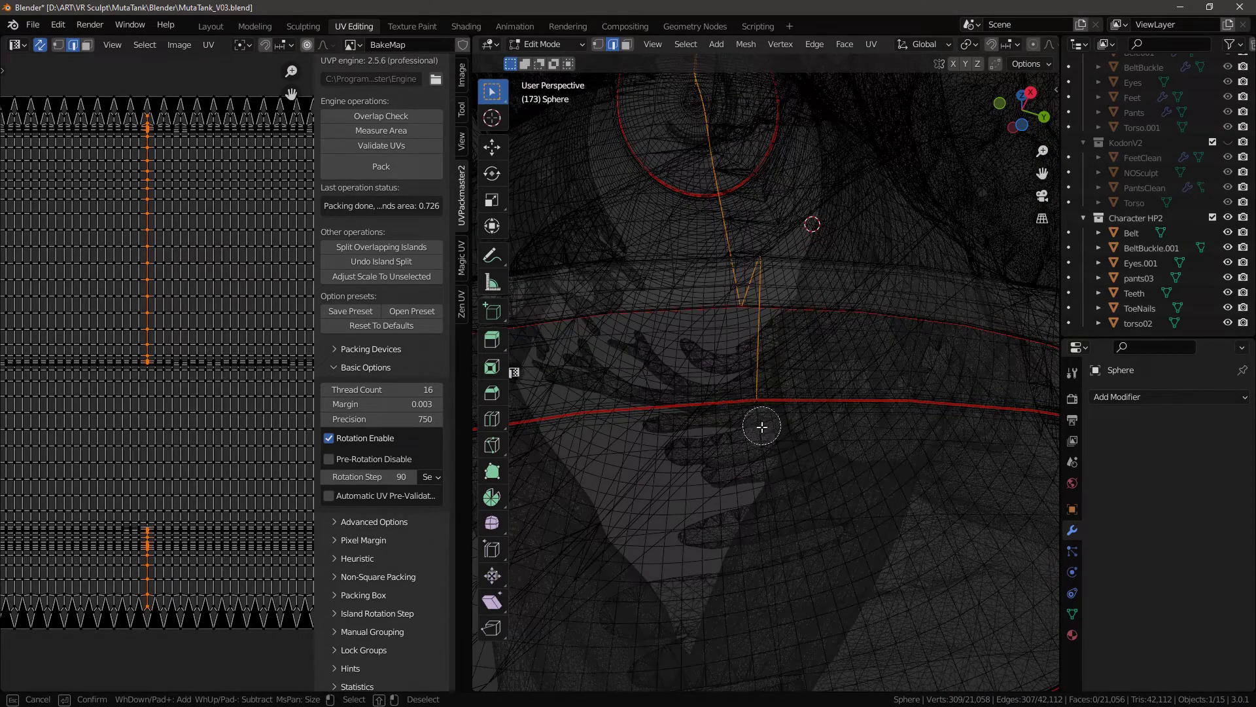
{"action": "key", "text": "Escape"}
{"action": "scroll", "coordinate": [764, 435], "scroll_direction": "down", "scroll_amount": 1}
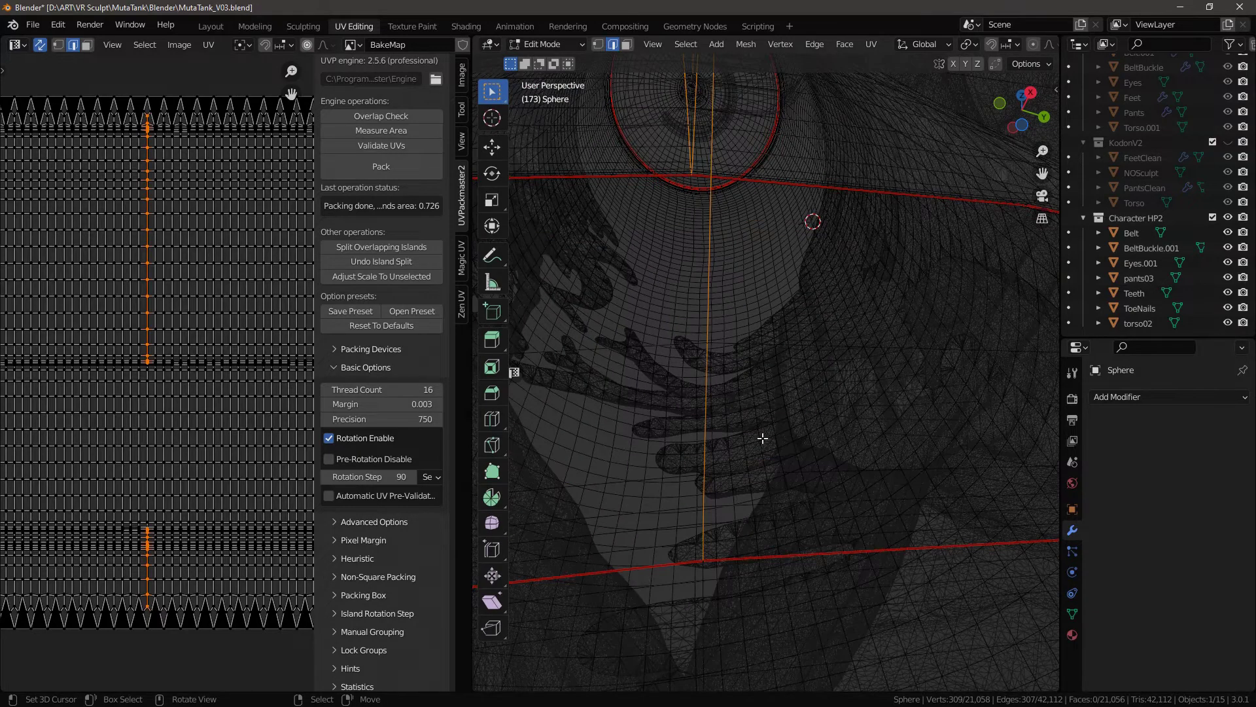
{"action": "mouse_move", "coordinate": [763, 438]}
{"action": "middle_mouse_down"}
{"action": "mouse_move", "coordinate": [799, 353]}
{"action": "mouse_move", "coordinate": [771, 423]}
{"action": "mouse_move", "coordinate": [784, 421]}
{"action": "mouse_move", "coordinate": [779, 373]}
{"action": "mouse_move", "coordinate": [822, 247]}
{"action": "mouse_move", "coordinate": [813, 292]}
{"action": "mouse_move", "coordinate": [756, 321]}
{"action": "mouse_move", "coordinate": [894, 339]}
{"action": "middle_mouse_up"}
{"action": "key", "text": "c"}
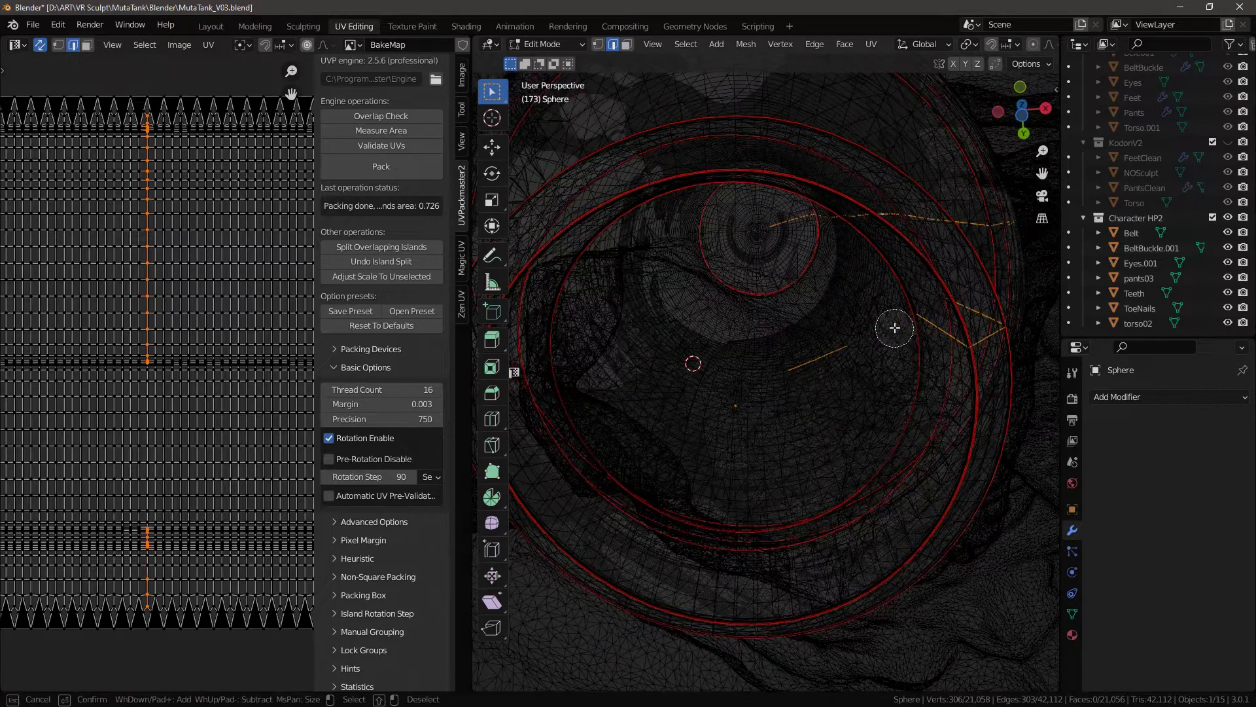
{"action": "key", "text": "Escape"}
{"action": "mouse_move", "coordinate": [776, 382]}
{"action": "middle_mouse_down"}
{"action": "mouse_move", "coordinate": [892, 370]}
{"action": "mouse_move", "coordinate": [817, 439]}
{"action": "mouse_move", "coordinate": [845, 442]}
{"action": "mouse_move", "coordinate": [810, 440]}
{"action": "mouse_move", "coordinate": [827, 446]}
{"action": "mouse_move", "coordinate": [892, 399]}
{"action": "mouse_move", "coordinate": [870, 415]}
{"action": "mouse_move", "coordinate": [844, 404]}
{"action": "mouse_move", "coordinate": [667, 455]}
{"action": "mouse_move", "coordinate": [702, 461]}
{"action": "middle_mouse_up"}
{"action": "key", "text": "c"}
{"action": "scroll", "coordinate": [824, 418], "scroll_direction": "down", "scroll_amount": 6}
{"action": "middle_click_drag", "start_coordinate": [830, 238], "coordinate": [839, 326], "text": "shift"}
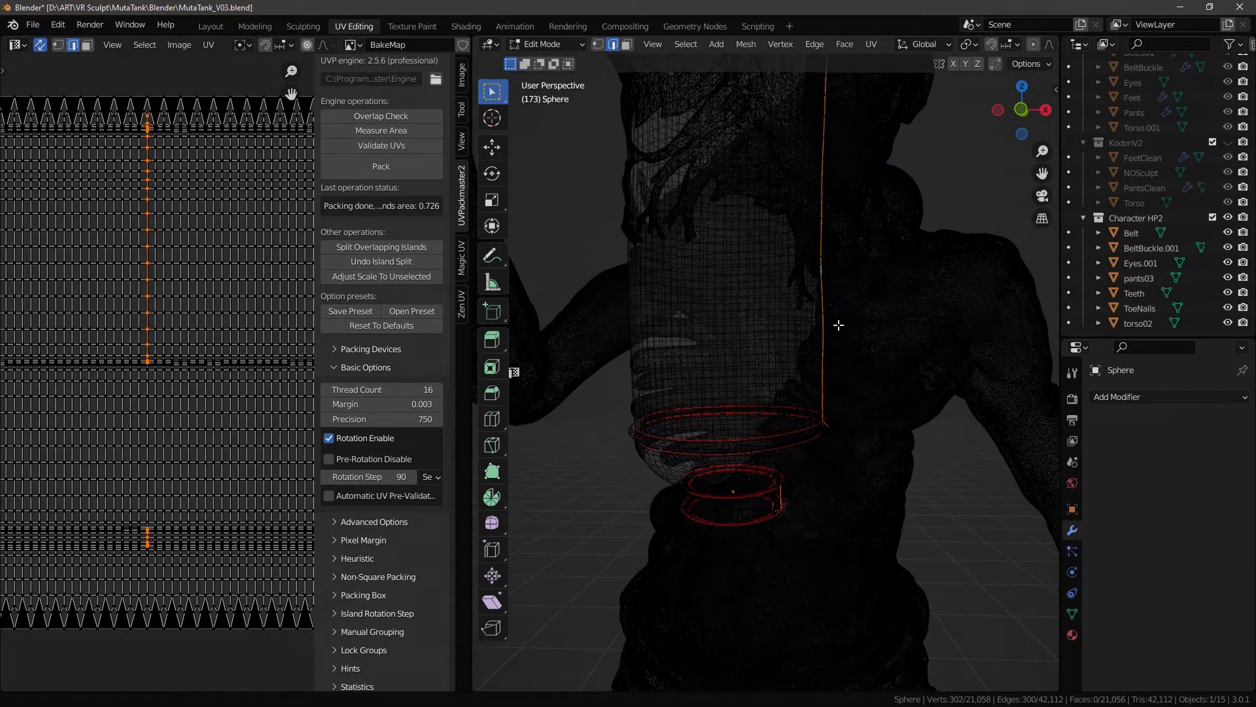
{"action": "middle_click_drag", "start_coordinate": [845, 239], "coordinate": [764, 352]}
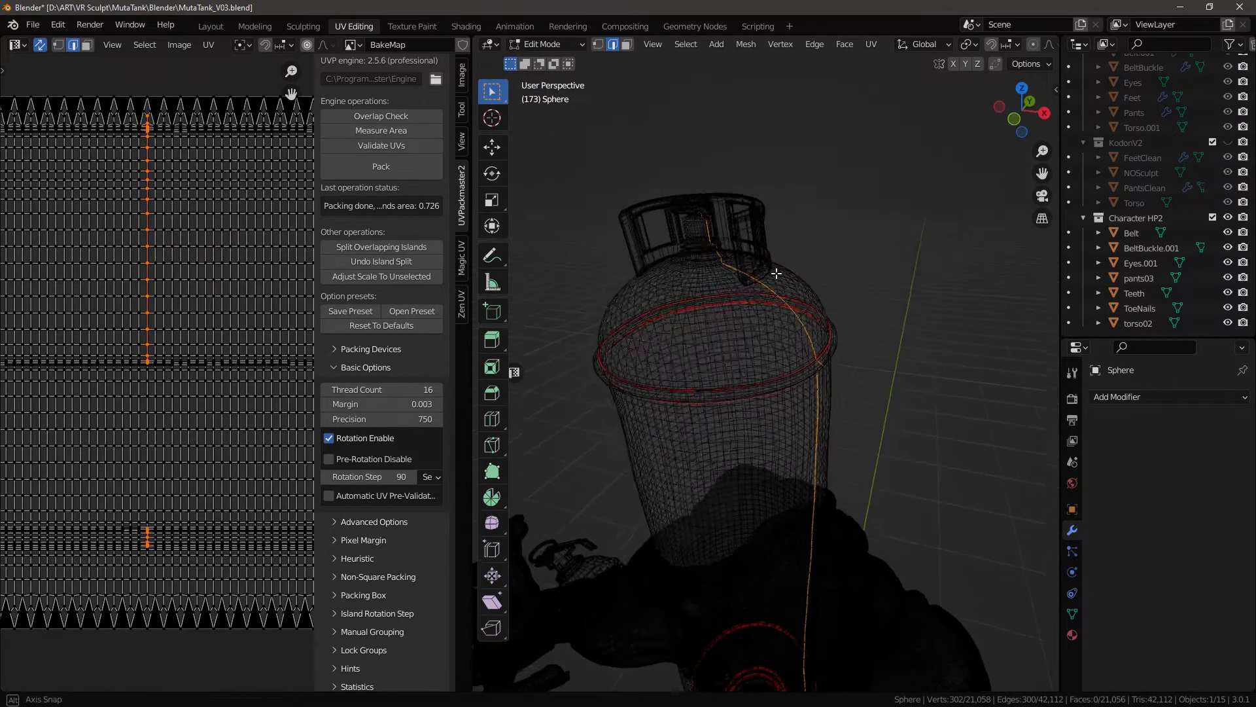
Add the edge loops around the valve stem's foot, collar, cylinder shoulders and tip to the selection
{"action": "mouse_move", "coordinate": [726, 285]}
{"action": "middle_mouse_down"}
{"action": "mouse_move", "coordinate": [695, 331]}
{"action": "mouse_move", "coordinate": [749, 362]}
{"action": "mouse_move", "coordinate": [777, 297]}
{"action": "mouse_move", "coordinate": [841, 360]}
{"action": "mouse_move", "coordinate": [905, 283]}
{"action": "mouse_move", "coordinate": [884, 321]}
{"action": "middle_mouse_up"}
{"action": "scroll", "coordinate": [726, 363], "scroll_direction": "up", "scroll_amount": 4}
{"action": "key", "text": "alt+z"}
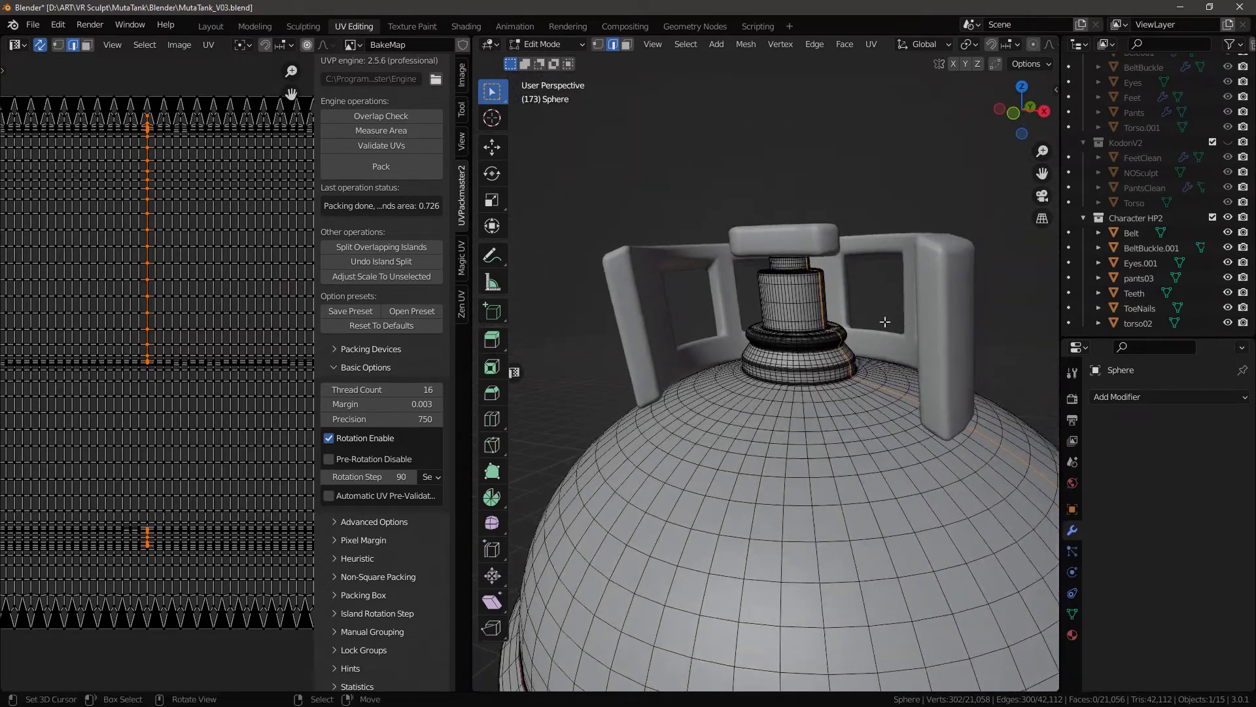
{"action": "scroll", "coordinate": [884, 321], "scroll_direction": "up", "scroll_amount": 3}
{"action": "scroll", "coordinate": [802, 388], "scroll_direction": "up", "scroll_amount": 2}
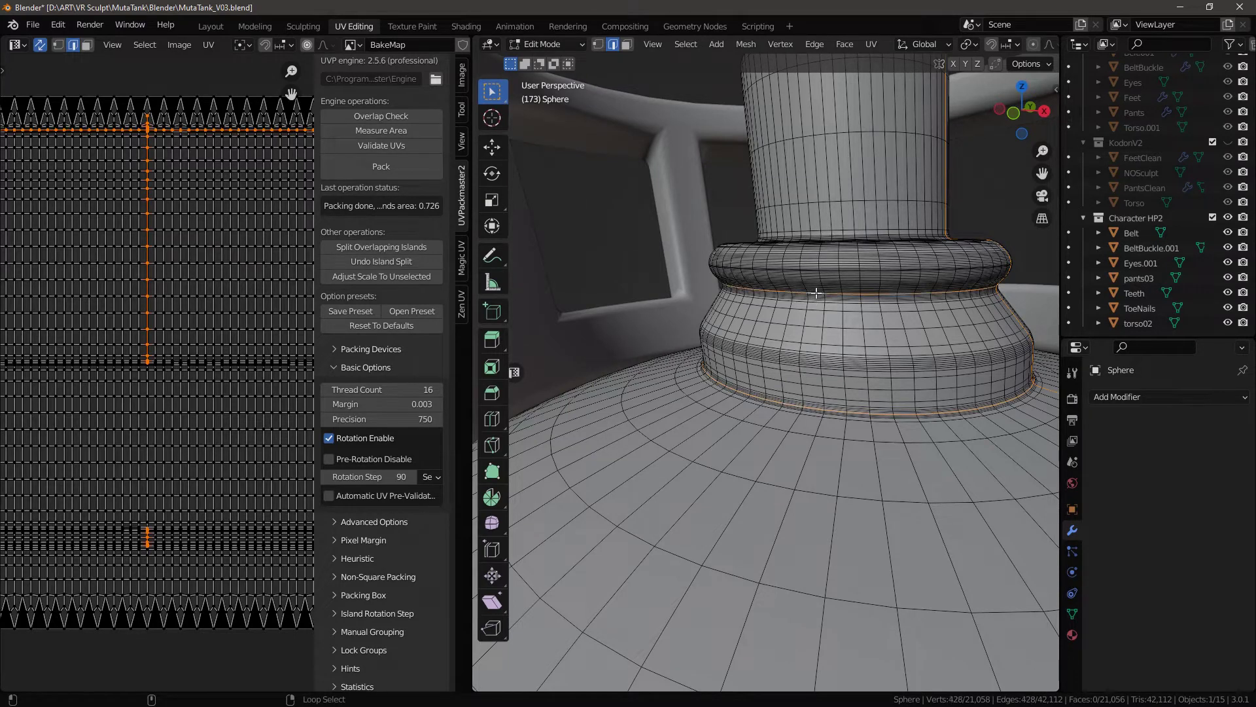
{"action": "middle_click_drag", "start_coordinate": [817, 293], "coordinate": [750, 450]}
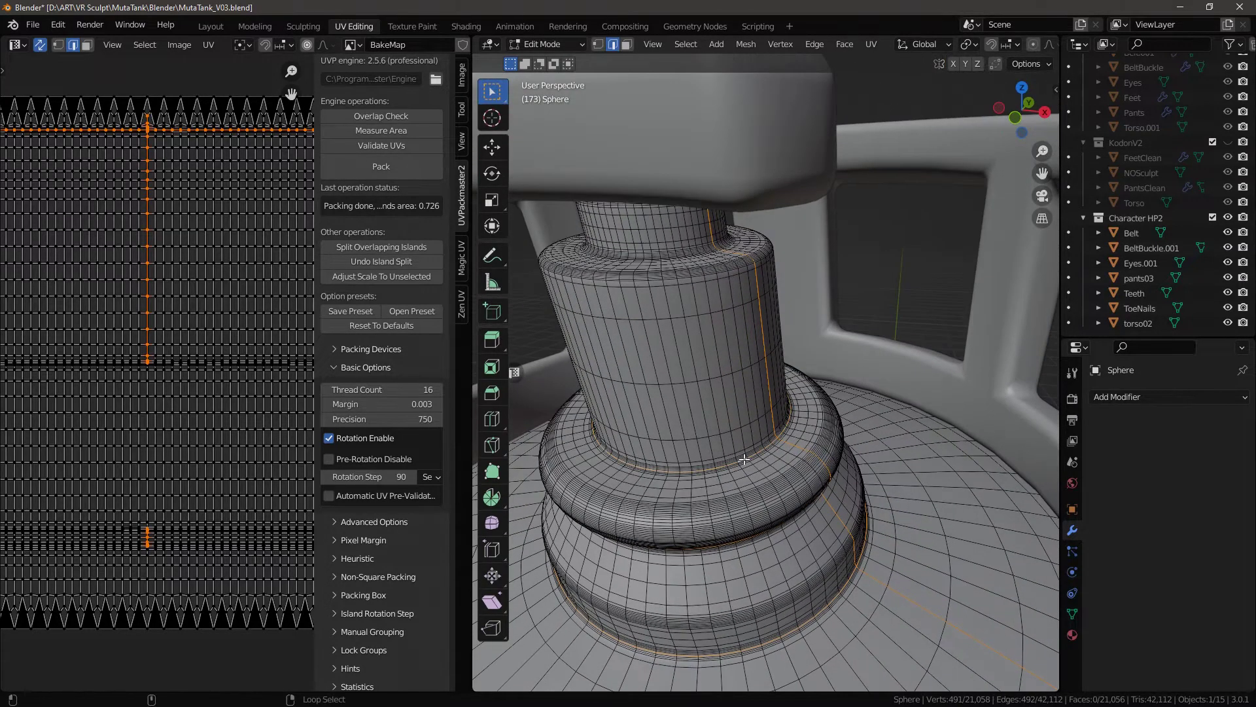
{"action": "middle_click_drag", "start_coordinate": [750, 296], "coordinate": [800, 335]}
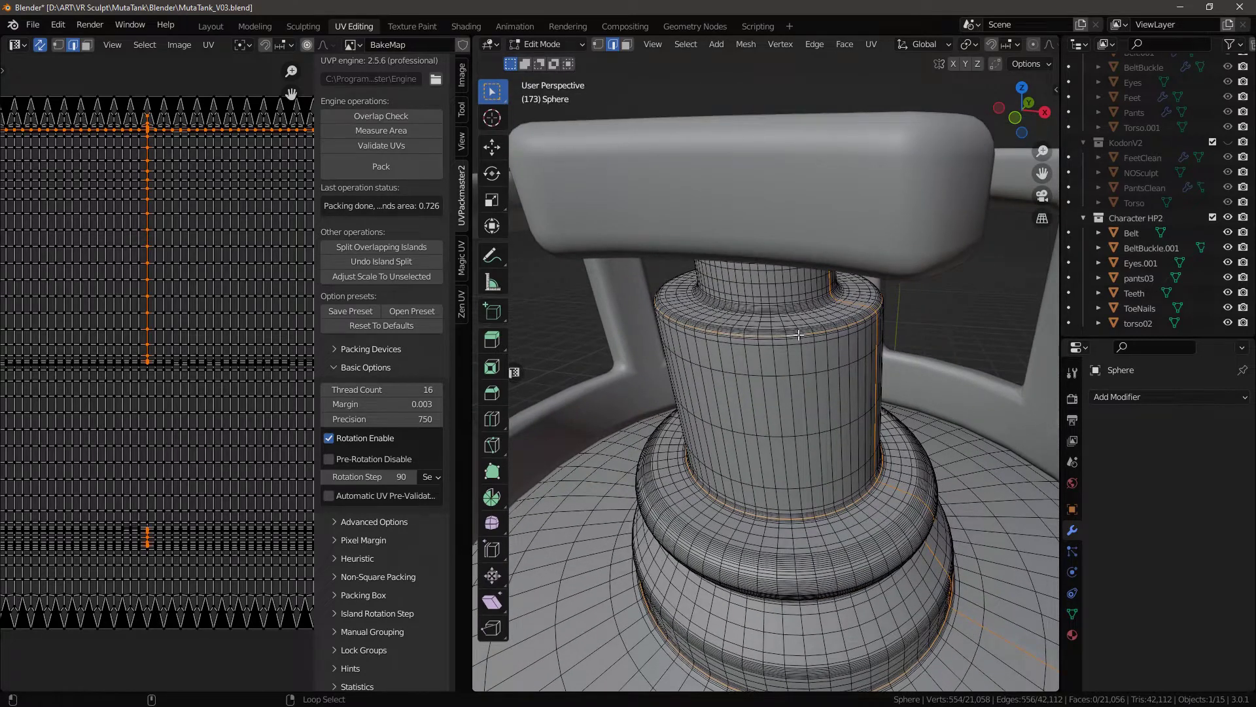
{"action": "key", "text": "alt+z"}
{"action": "key", "text": "alt+z"}
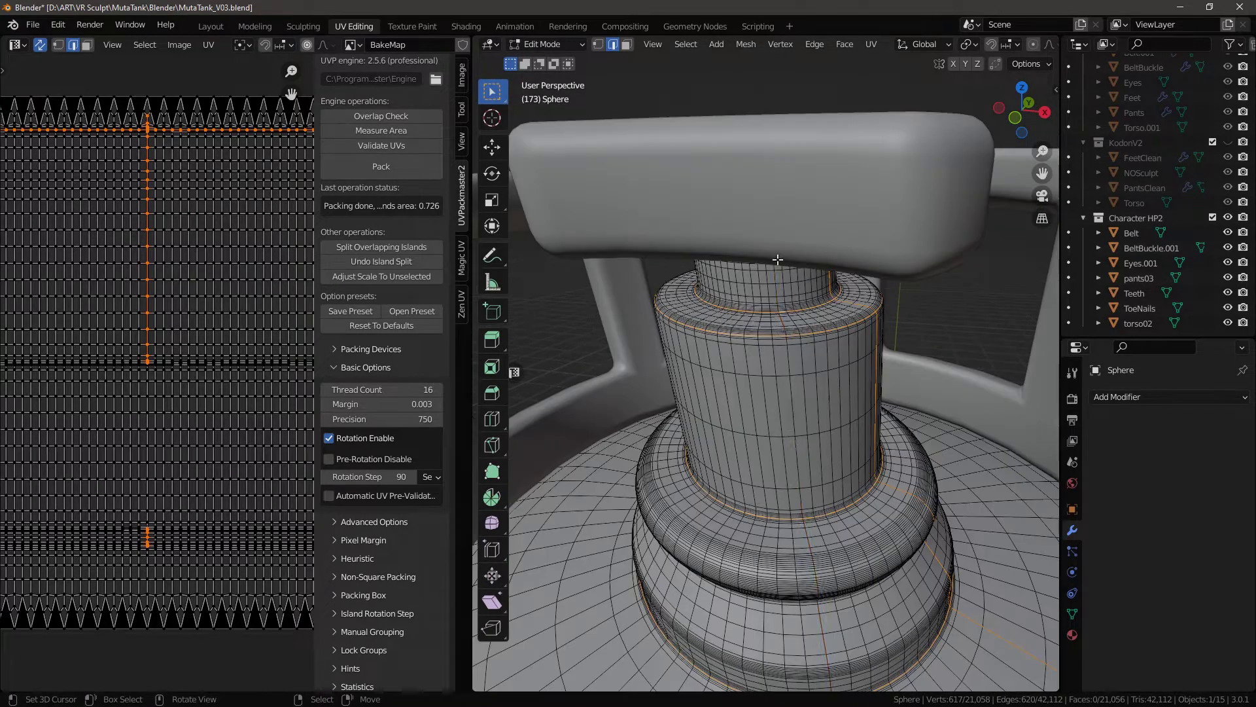
{"action": "left_click", "coordinate": [798, 261], "text": "alt+shift"}
{"action": "left_click", "coordinate": [799, 262], "text": "alt+shift"}
{"action": "key", "text": "alt+z"}
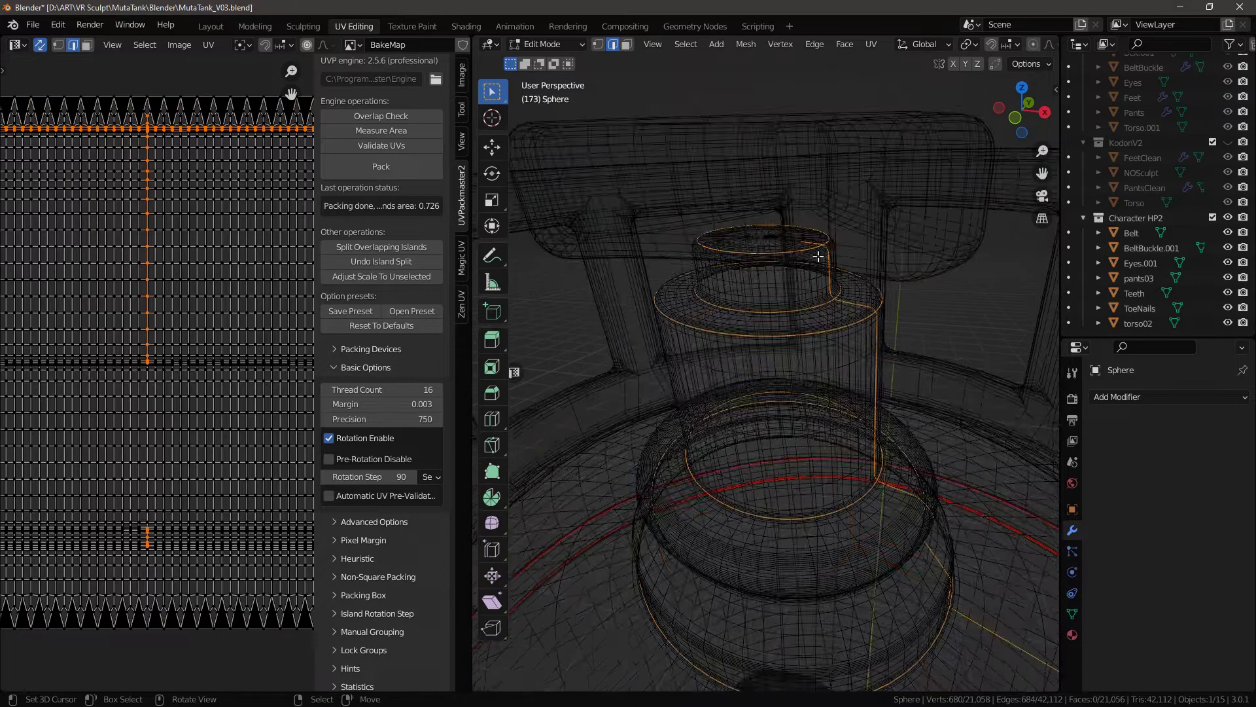
Deselect the leftover edges across the top of the valve stem and mark the remaining selected edges as seams
{"action": "scroll", "coordinate": [831, 292], "scroll_direction": "up", "scroll_amount": 6}
{"action": "scroll", "coordinate": [863, 322], "scroll_direction": "down", "scroll_amount": 6}
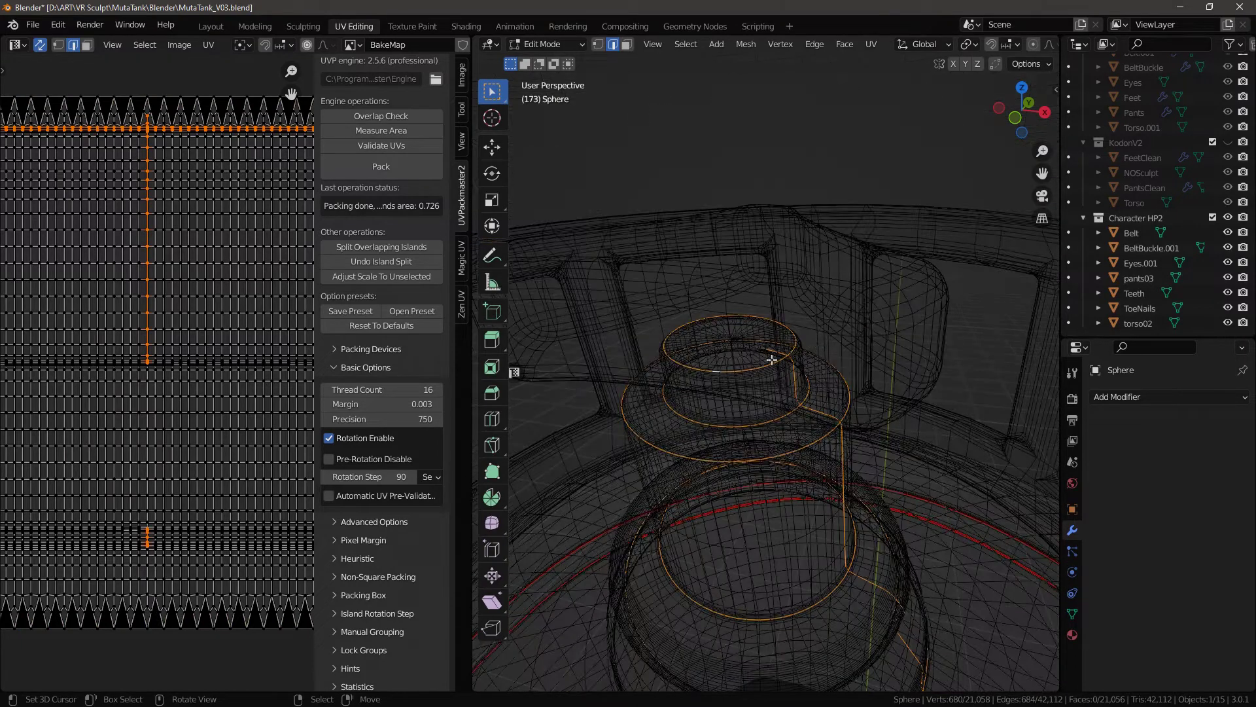
{"action": "middle_click_drag", "start_coordinate": [772, 359], "coordinate": [741, 439]}
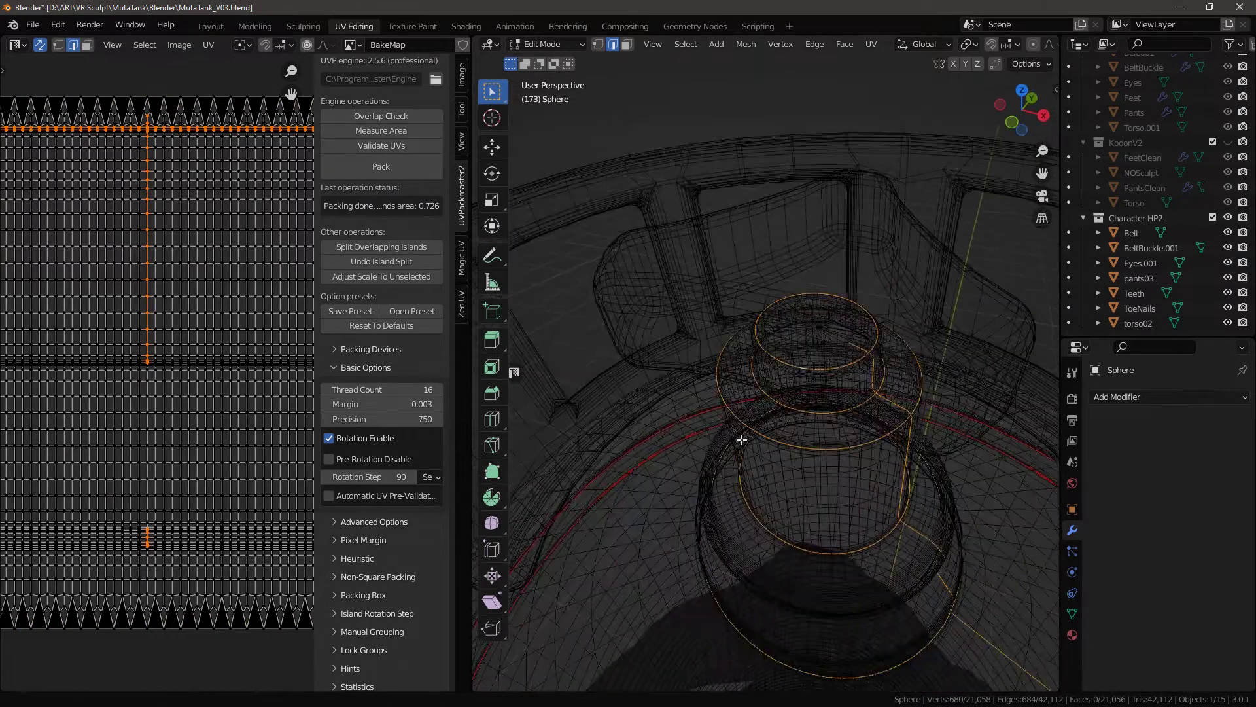
{"action": "scroll", "coordinate": [729, 438], "scroll_direction": "up", "scroll_amount": 7}
{"action": "scroll", "coordinate": [729, 439], "scroll_direction": "down", "scroll_amount": 3}
{"action": "key", "text": "c"}
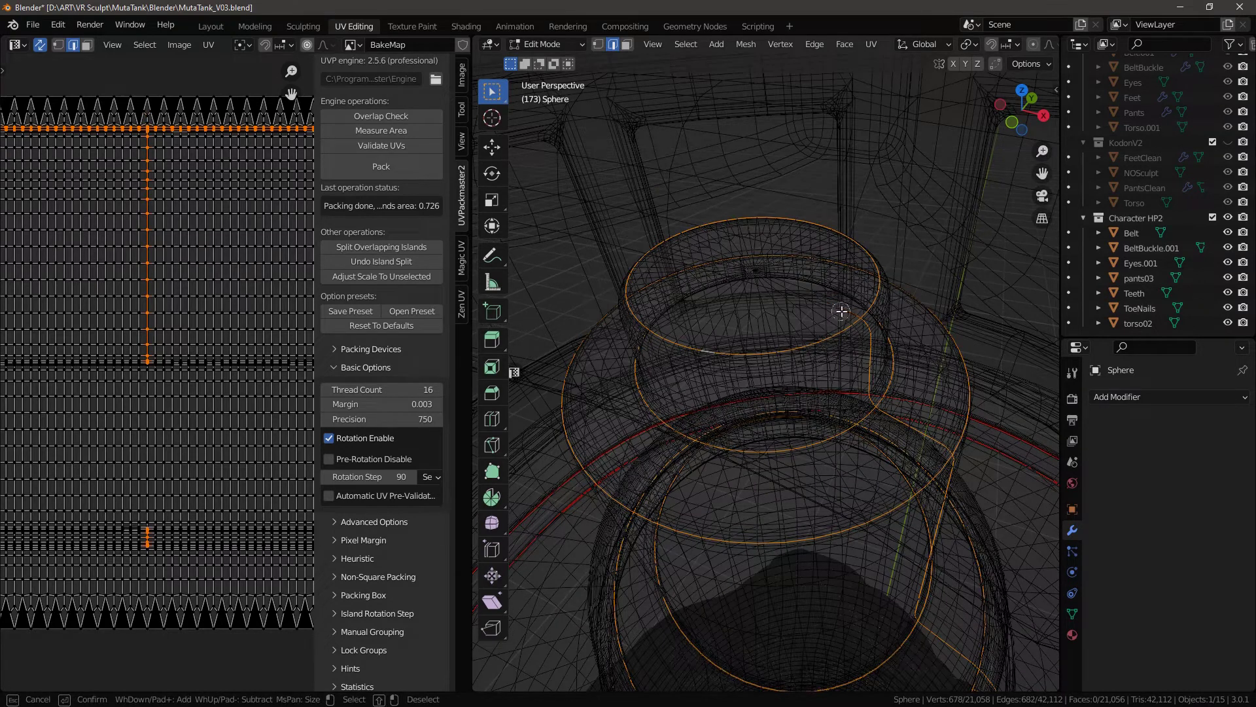
{"action": "key", "text": "Escape"}
{"action": "key", "text": "ctrl+e"}
{"action": "left_click", "coordinate": [924, 342]}
Select the whole gas tank body and unwrap it using the marked seams
{"action": "scroll", "coordinate": [861, 395], "scroll_direction": "down", "scroll_amount": 12}
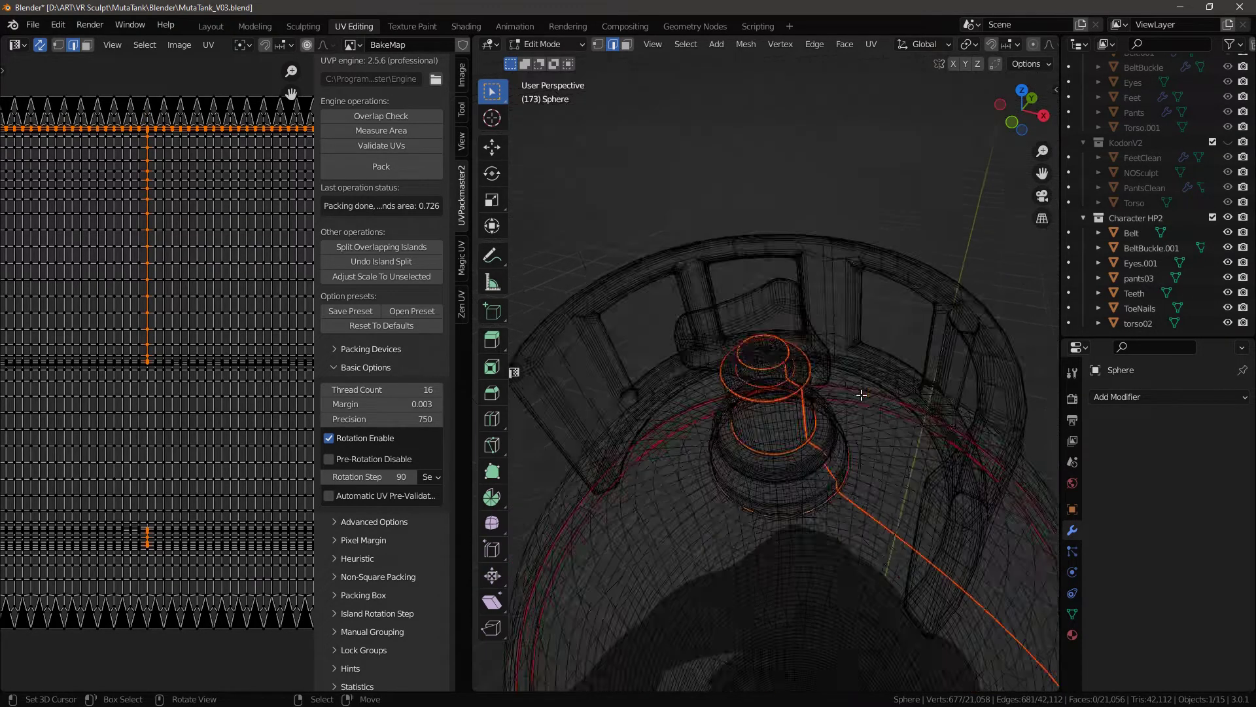
{"action": "middle_click_drag", "start_coordinate": [820, 393], "coordinate": [704, 373]}
{"action": "key", "text": "a"}
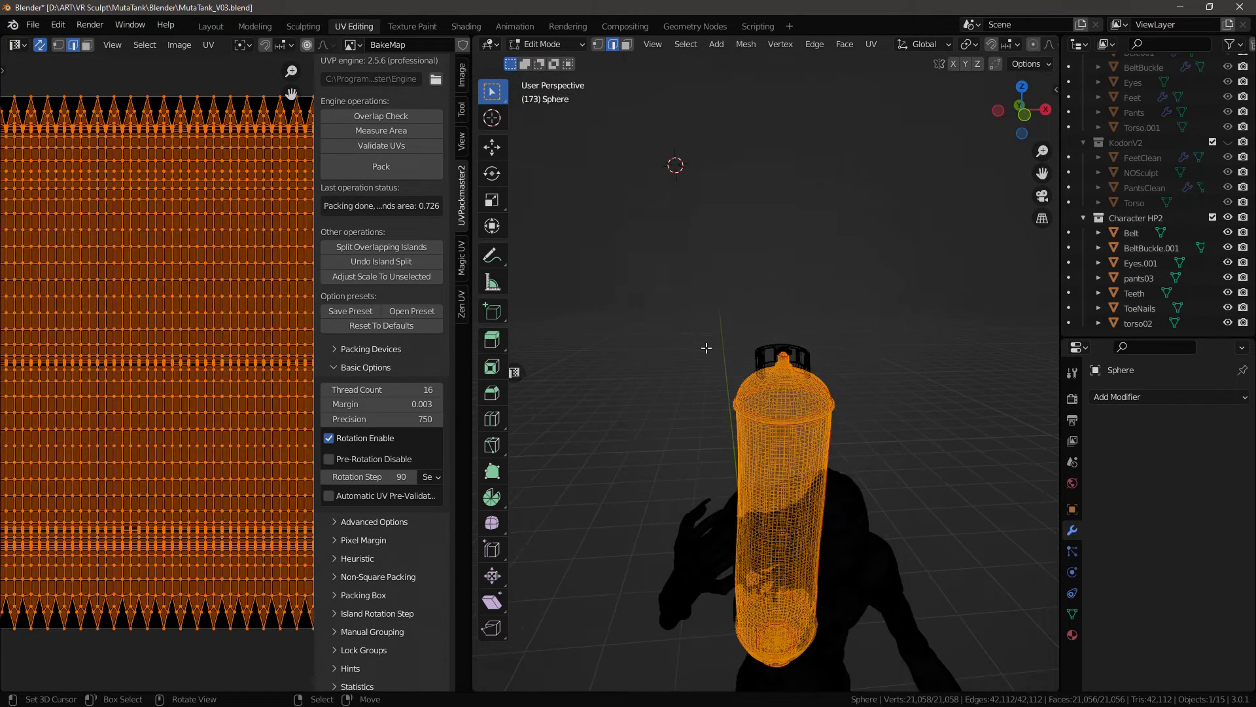
{"action": "key", "text": "u"}
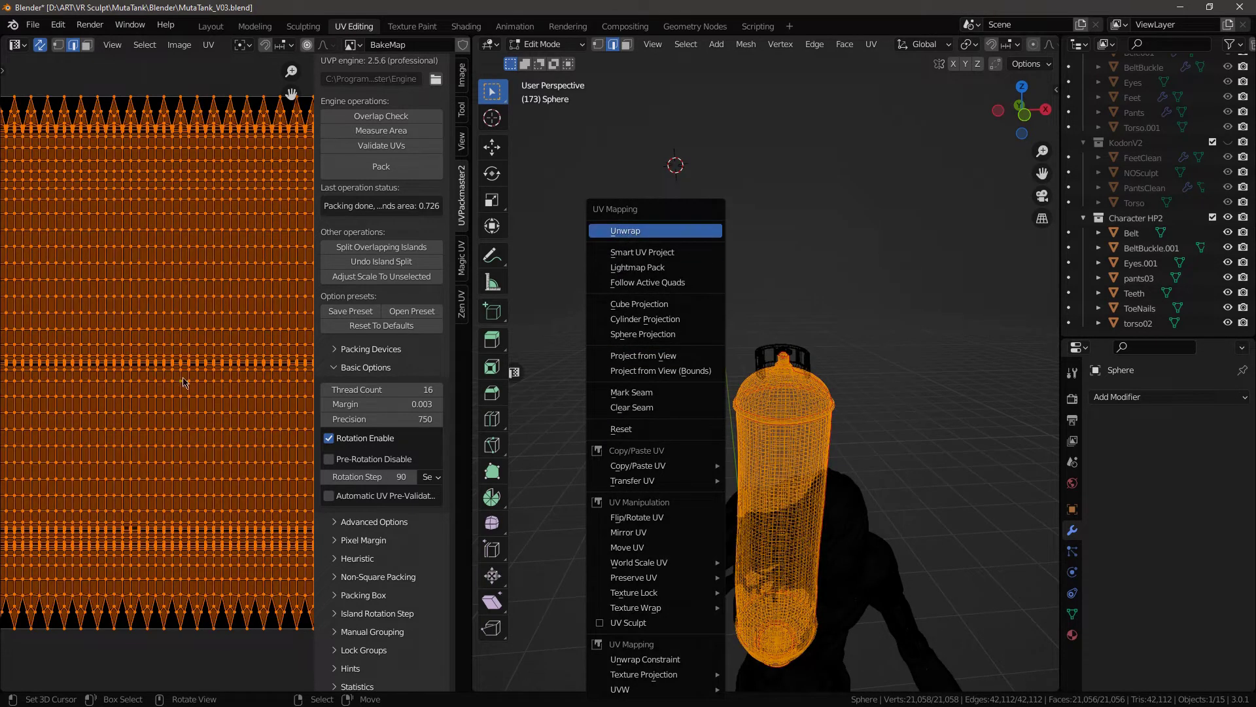
{"action": "scroll", "coordinate": [163, 408], "scroll_direction": "down", "scroll_amount": 3}
{"action": "middle_click_drag", "start_coordinate": [161, 410], "coordinate": [97, 405]}
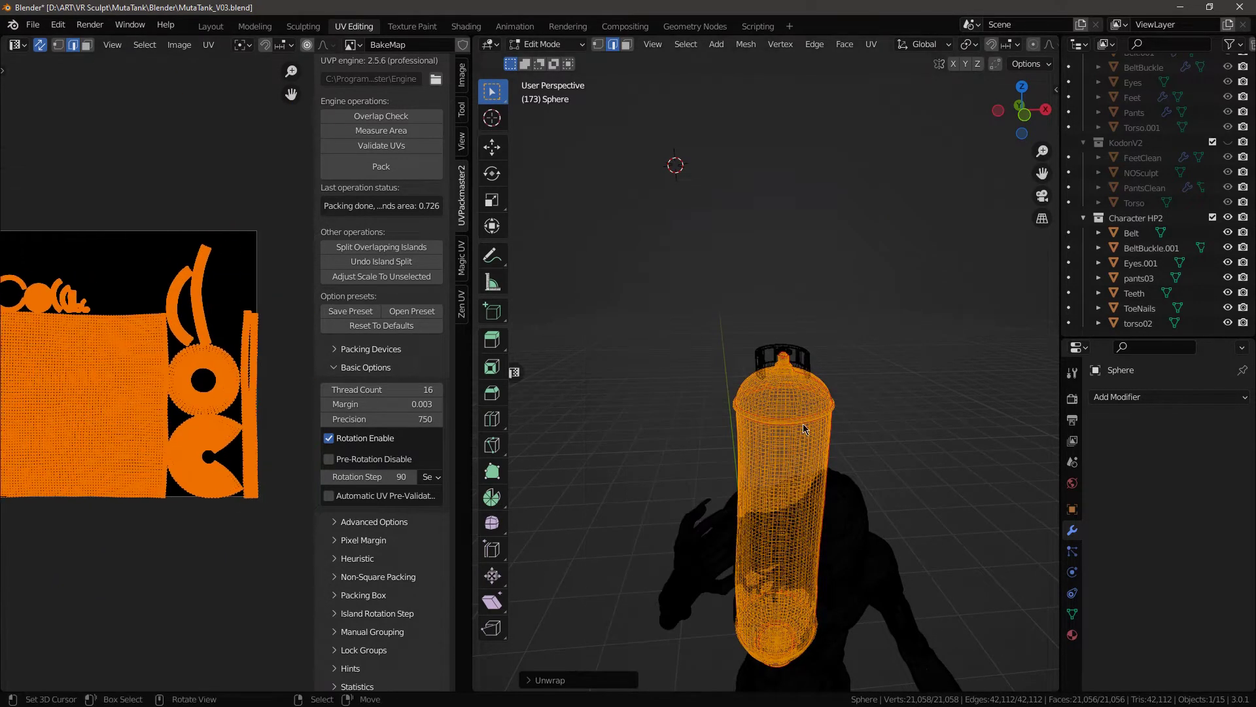
Finish editing the tank body and open the guard ring around the valve for mesh editing
{"action": "middle_click_drag", "start_coordinate": [823, 460], "coordinate": [701, 418], "text": "shift"}
{"action": "scroll", "coordinate": [706, 412], "scroll_direction": "up", "scroll_amount": 3}
{"action": "key", "text": "Tab"}
{"action": "key", "text": "shift+z"}
{"action": "left_click", "coordinate": [806, 360]}
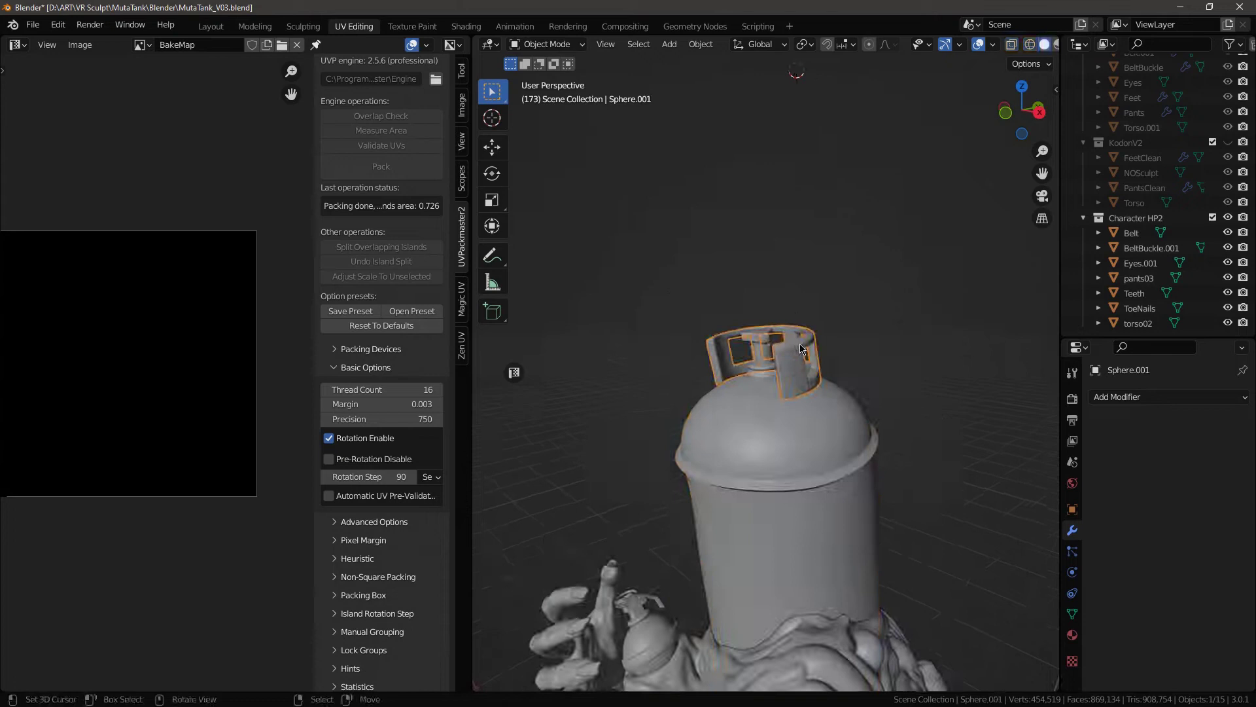
{"action": "key", "text": "Tab"}
Select the edge loop around the underside of the guard ring and try to mark it as a seam
{"action": "scroll", "coordinate": [864, 343], "scroll_direction": "up", "scroll_amount": 2}
{"action": "middle_click_drag", "start_coordinate": [870, 336], "coordinate": [804, 382]}
{"action": "scroll", "coordinate": [803, 381], "scroll_direction": "up", "scroll_amount": 3}
{"action": "middle_click_drag", "start_coordinate": [826, 463], "coordinate": [905, 454]}
{"action": "scroll", "coordinate": [843, 413], "scroll_direction": "up", "scroll_amount": 3}
{"action": "right_click", "coordinate": [846, 414], "text": "alt"}
{"action": "key", "text": "shift+z"}
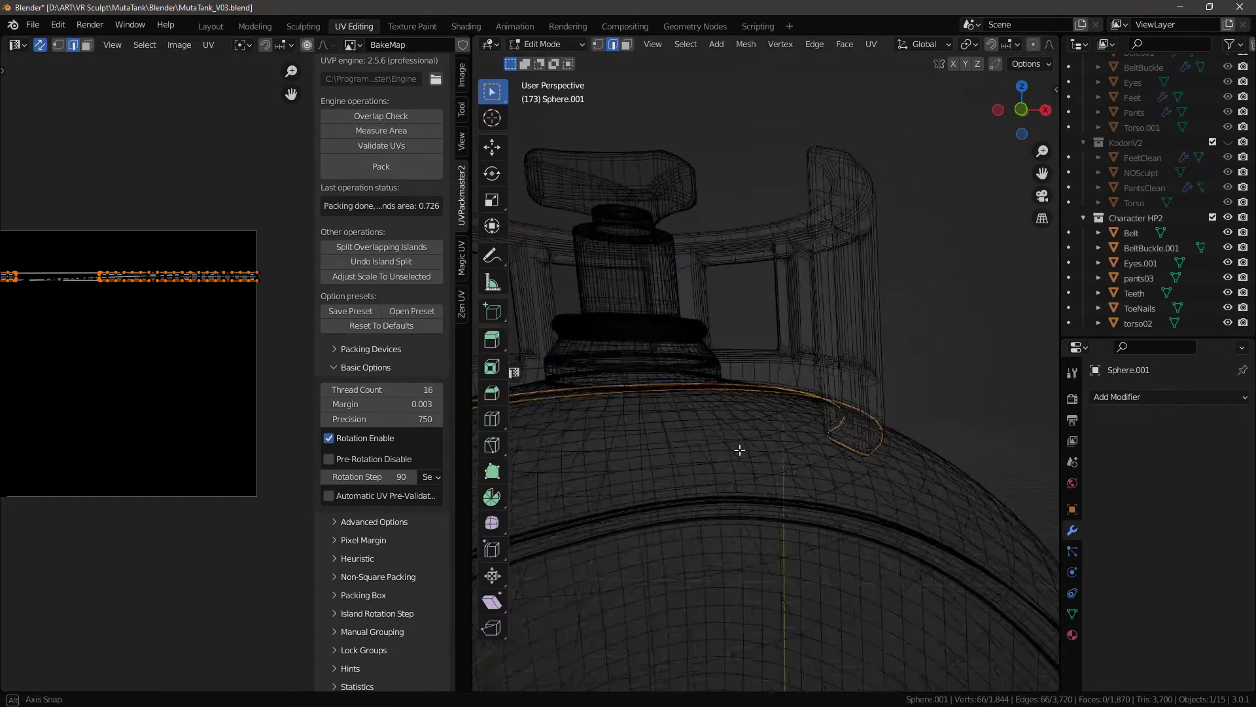
{"action": "middle_click_drag", "start_coordinate": [740, 449], "coordinate": [886, 388]}
{"action": "key", "text": "shift+z"}
{"action": "scroll", "coordinate": [886, 387], "scroll_direction": "up", "scroll_amount": 3}
{"action": "middle_click_drag", "start_coordinate": [887, 432], "coordinate": [869, 456]}
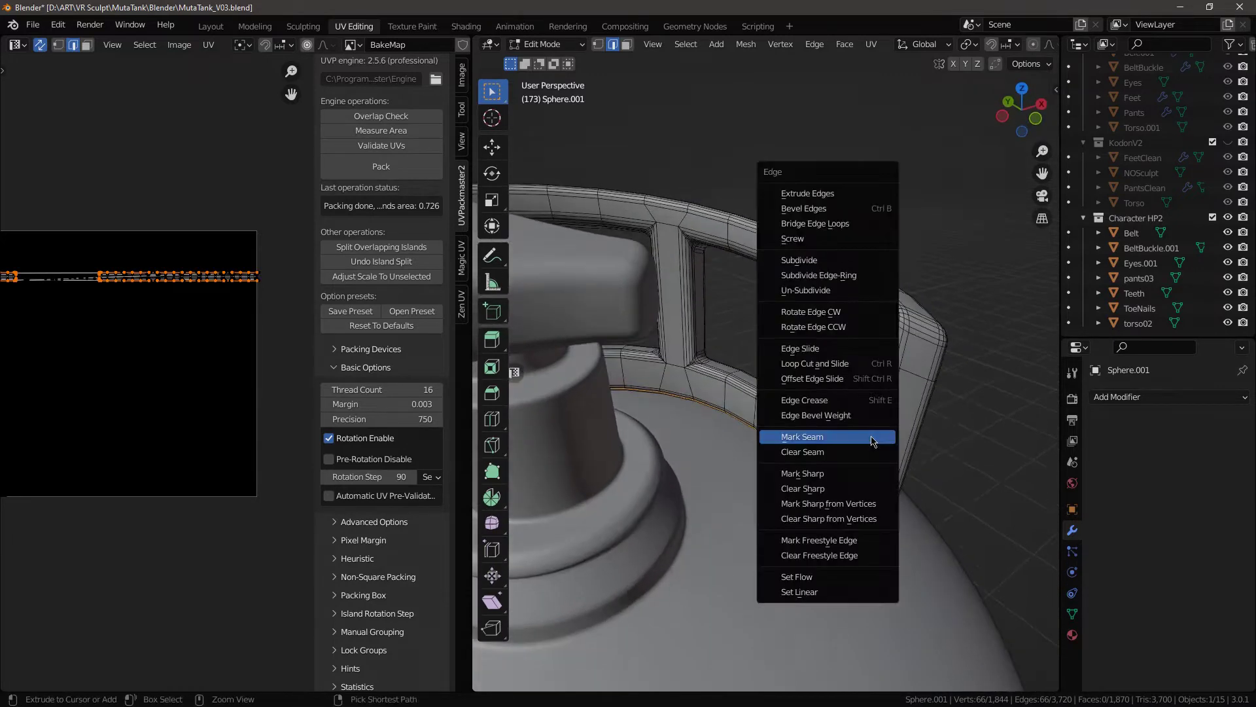
{"action": "left_click", "coordinate": [873, 442]}
Circle-deselect the outer part of the guard's base loop and mark the remaining inner bottom edges as seams
{"action": "key", "text": "shift+z"}
{"action": "middle_click_drag", "start_coordinate": [849, 457], "coordinate": [894, 476]}
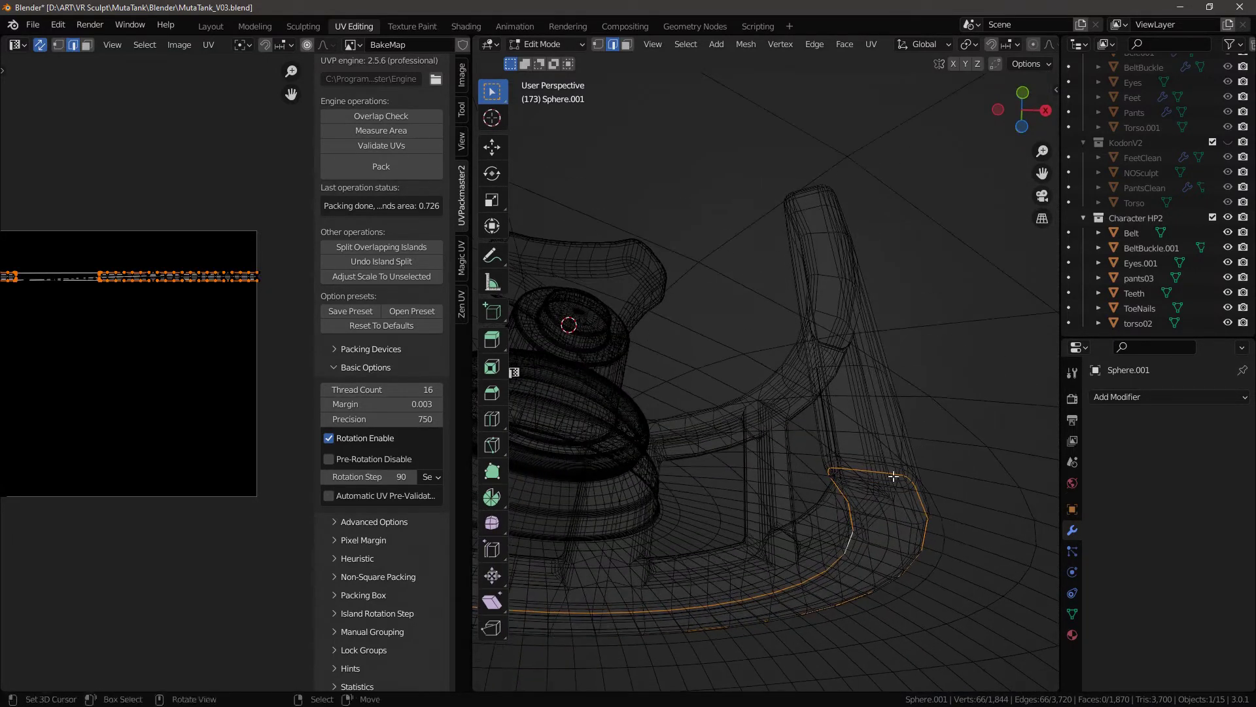
{"action": "middle_click_drag", "start_coordinate": [772, 640], "coordinate": [839, 514]}
{"action": "middle_click_drag", "start_coordinate": [684, 543], "coordinate": [857, 574]}
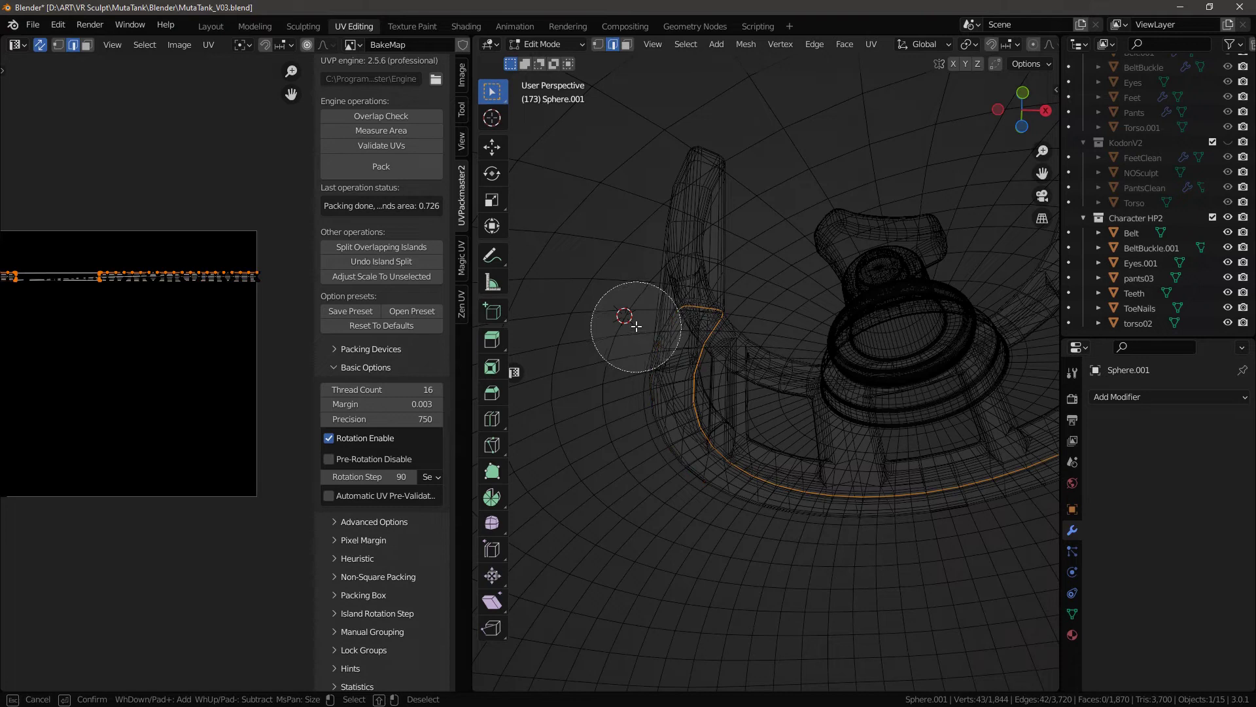
{"action": "middle_click_drag", "start_coordinate": [815, 399], "coordinate": [898, 340]}
{"action": "key", "text": "shift+z"}
{"action": "key", "text": "ctrl+e"}
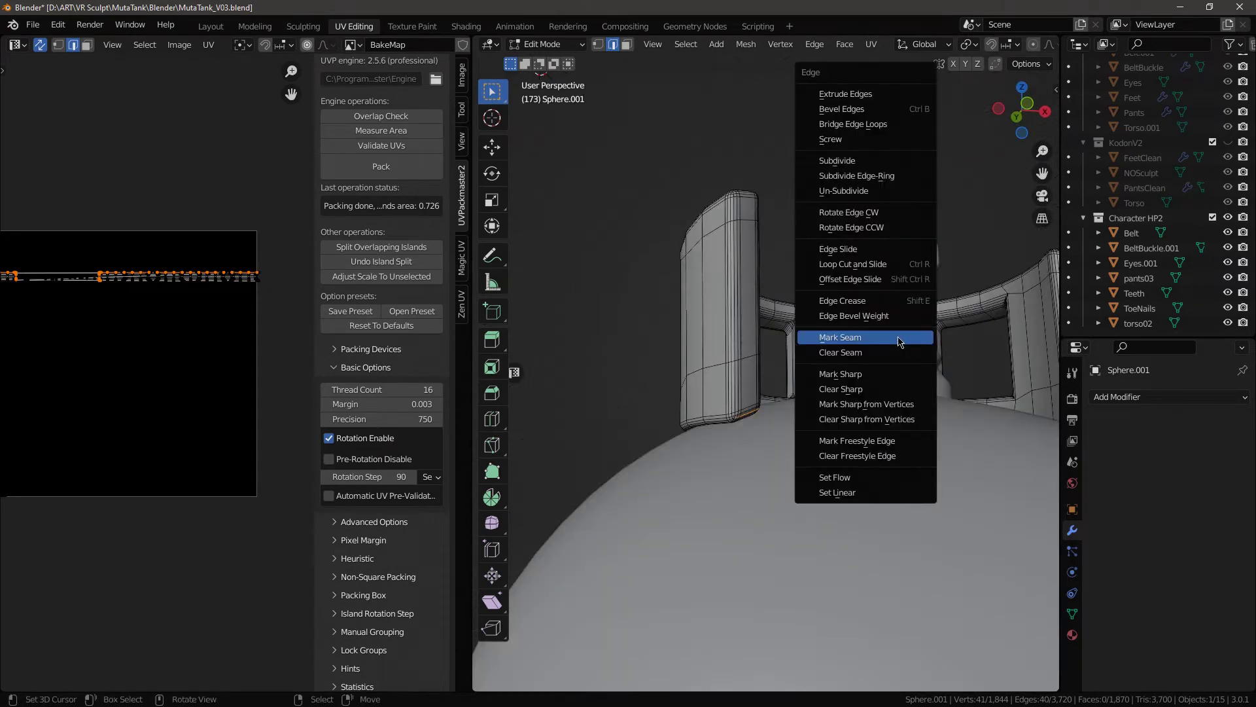
{"action": "left_click", "coordinate": [900, 340]}
Select the edge loop around the guard's inner face and circle-deselect most of its edges along the base
{"action": "mouse_move", "coordinate": [778, 372]}
{"action": "middle_mouse_down"}
{"action": "mouse_move", "coordinate": [724, 384]}
{"action": "mouse_move", "coordinate": [752, 347]}
{"action": "mouse_move", "coordinate": [912, 395]}
{"action": "mouse_move", "coordinate": [830, 401]}
{"action": "mouse_move", "coordinate": [864, 433]}
{"action": "mouse_move", "coordinate": [855, 385]}
{"action": "middle_mouse_up"}
{"action": "key", "text": "shift+z"}
{"action": "key", "text": "c"}
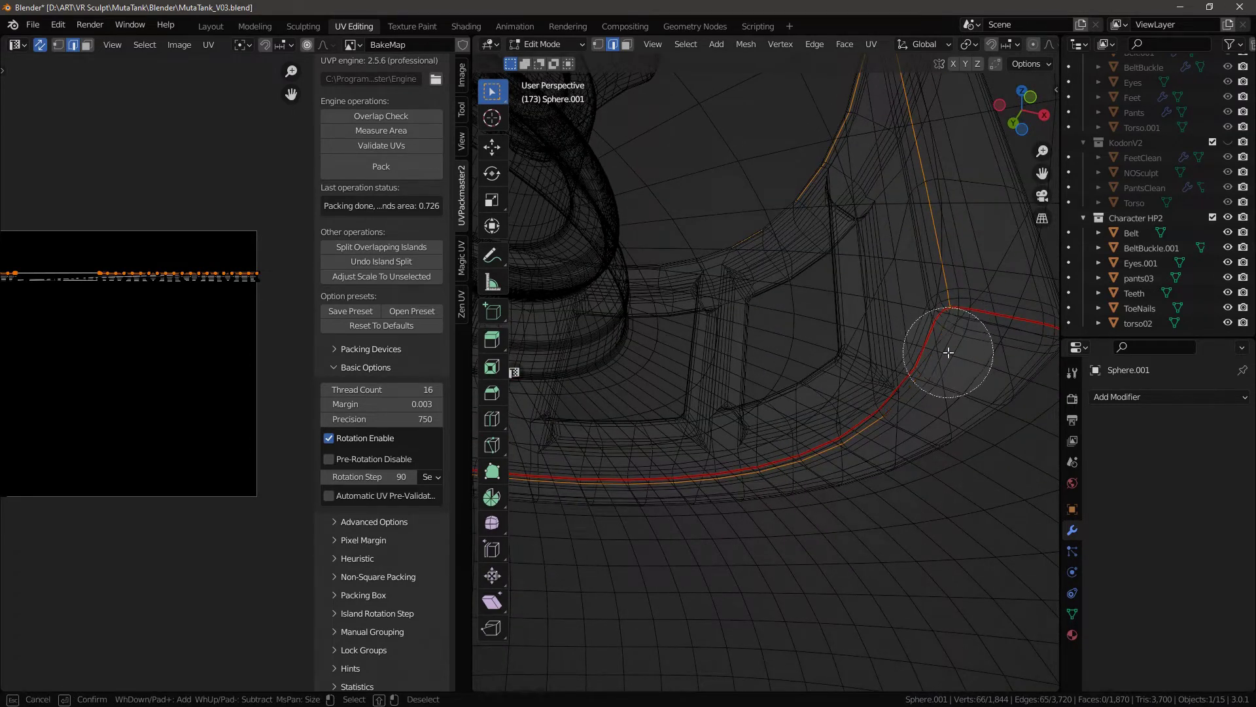
{"action": "key", "text": "Escape"}
{"action": "mouse_move", "coordinate": [948, 353]}
{"action": "middle_mouse_down"}
{"action": "mouse_move", "coordinate": [645, 480]}
{"action": "mouse_move", "coordinate": [827, 482]}
{"action": "mouse_move", "coordinate": [916, 452]}
{"action": "middle_mouse_up"}
{"action": "scroll", "coordinate": [645, 480], "scroll_direction": "down", "scroll_amount": 2}
{"action": "key", "text": "c"}
{"action": "middle_click_drag", "start_coordinate": [786, 458], "coordinate": [637, 342]}
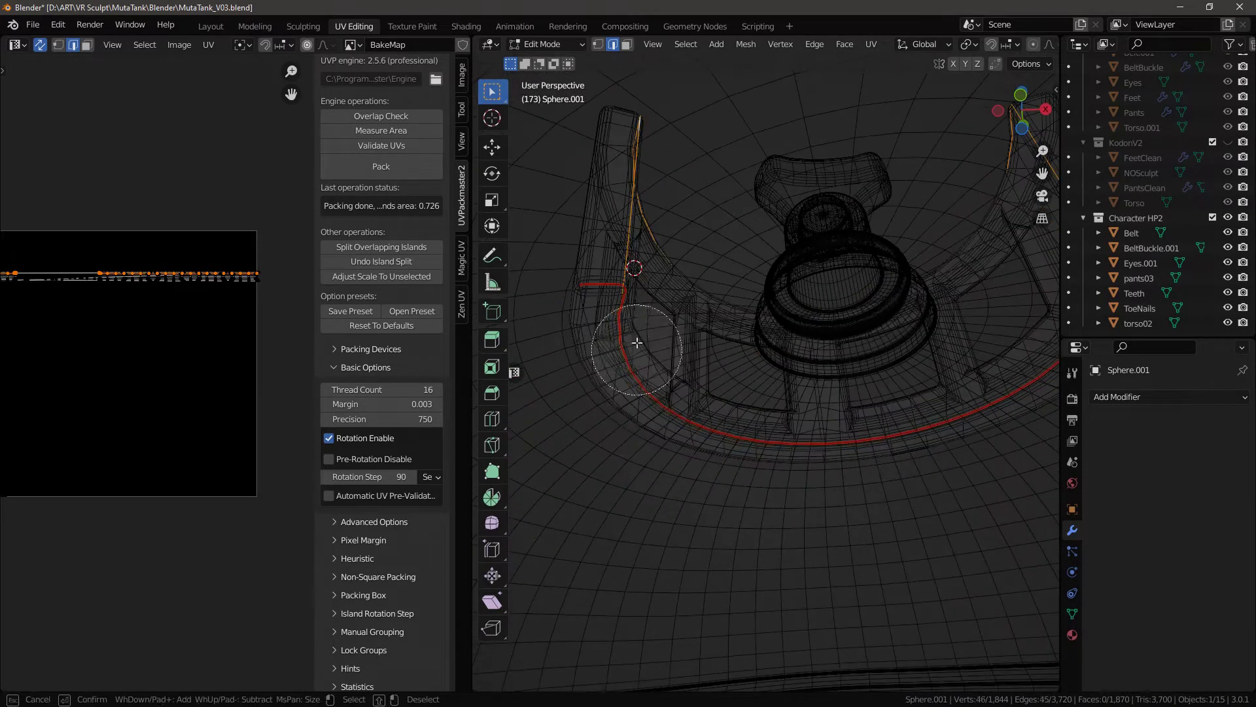
{"action": "key", "text": "Escape"}
Deselect the leftover base edges and mark the remaining loop over the guard's top rim and ends as a seam
{"action": "mouse_move", "coordinate": [772, 393]}
{"action": "middle_mouse_down"}
{"action": "mouse_move", "coordinate": [822, 443]}
{"action": "mouse_move", "coordinate": [779, 440]}
{"action": "middle_mouse_up"}
{"action": "scroll", "coordinate": [779, 440], "scroll_direction": "up", "scroll_amount": 4}
{"action": "key", "text": "c"}
{"action": "middle_click_drag", "start_coordinate": [891, 499], "coordinate": [886, 487]}
{"action": "key", "text": "Escape"}
{"action": "scroll", "coordinate": [874, 390], "scroll_direction": "down", "scroll_amount": 3}
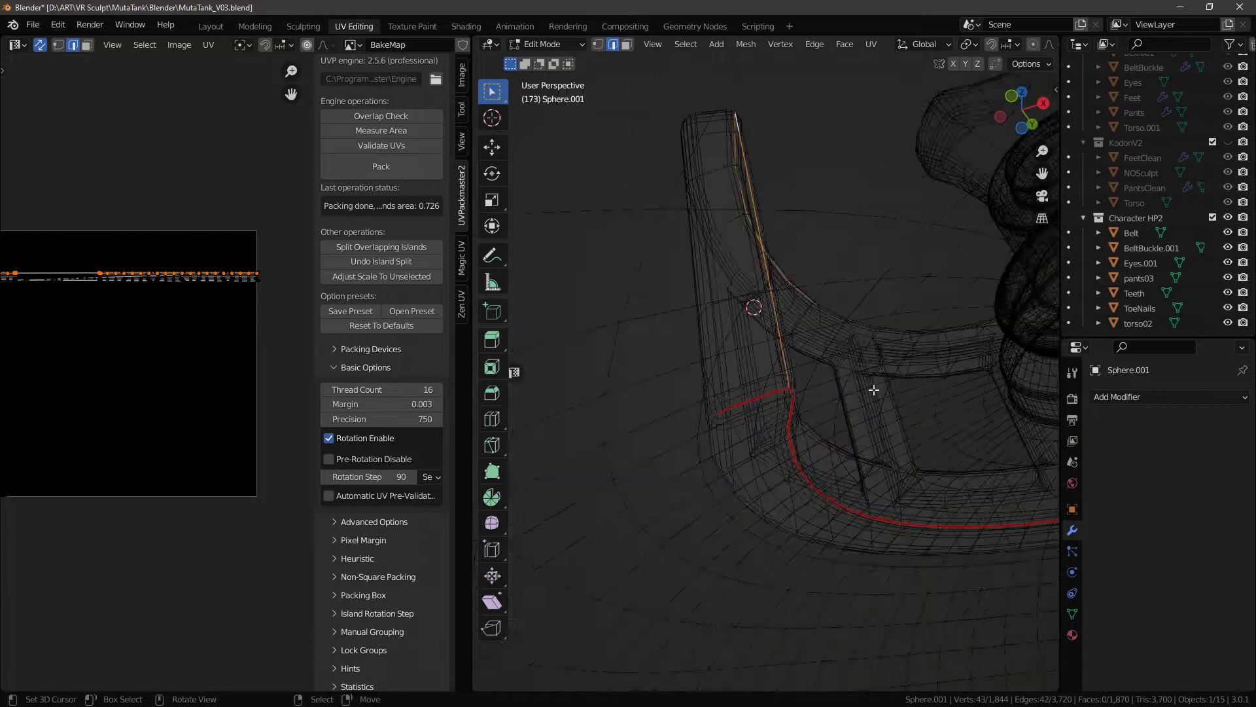
{"action": "mouse_move", "coordinate": [875, 390]}
{"action": "middle_mouse_down"}
{"action": "mouse_move", "coordinate": [818, 443]}
{"action": "mouse_move", "coordinate": [740, 387]}
{"action": "mouse_move", "coordinate": [676, 365]}
{"action": "mouse_move", "coordinate": [712, 329]}
{"action": "mouse_move", "coordinate": [732, 385]}
{"action": "middle_mouse_up"}
{"action": "key", "text": "ctrl+e"}
{"action": "left_click", "coordinate": [740, 387]}
Mark the short edges across the top corner of one guard end as a seam and clear the selection
{"action": "key", "text": "shift+z"}
{"action": "scroll", "coordinate": [712, 329], "scroll_direction": "up", "scroll_amount": 2}
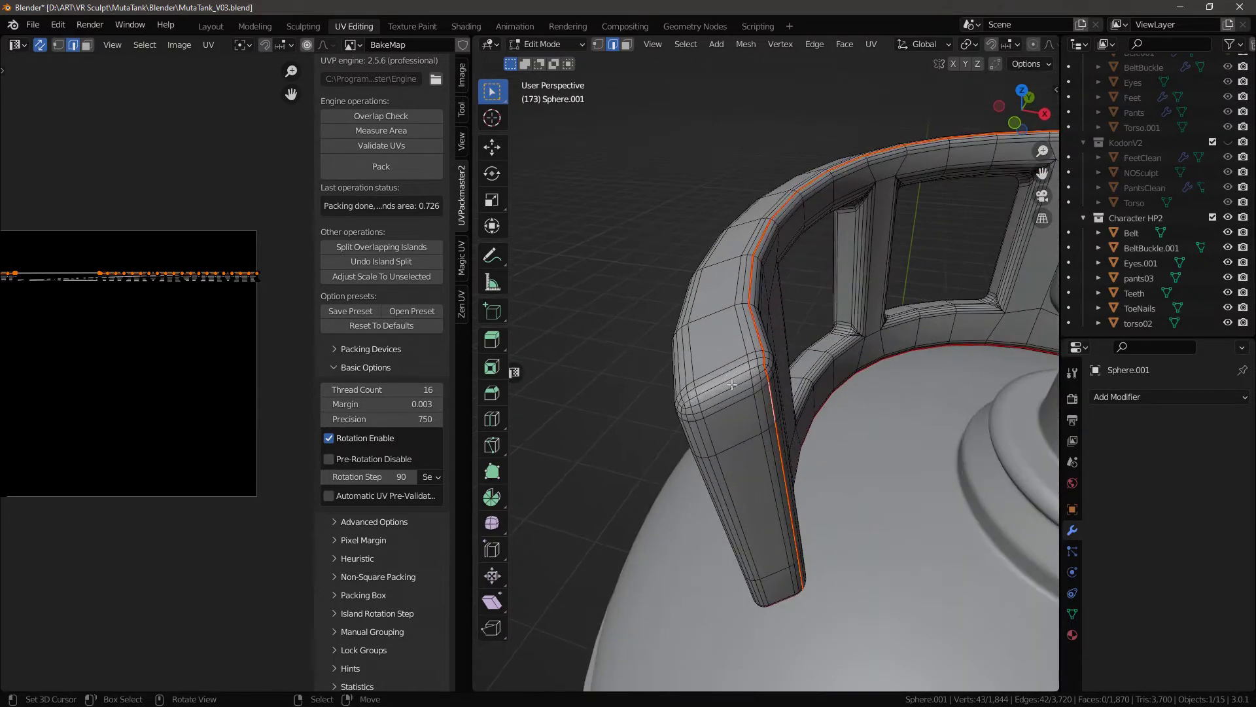
{"action": "left_click", "coordinate": [761, 363], "text": "shift"}
{"action": "middle_click_drag", "start_coordinate": [929, 357], "coordinate": [822, 328], "text": "shift"}
{"action": "key", "text": "ctrl+e"}
{"action": "left_click", "coordinate": [822, 328]}
{"action": "key", "text": "alt+a"}
Mark the matching edges across the top corner of the guard's opposite end as a seam and clear the selection
{"action": "scroll", "coordinate": [821, 328], "scroll_direction": "down", "scroll_amount": 3}
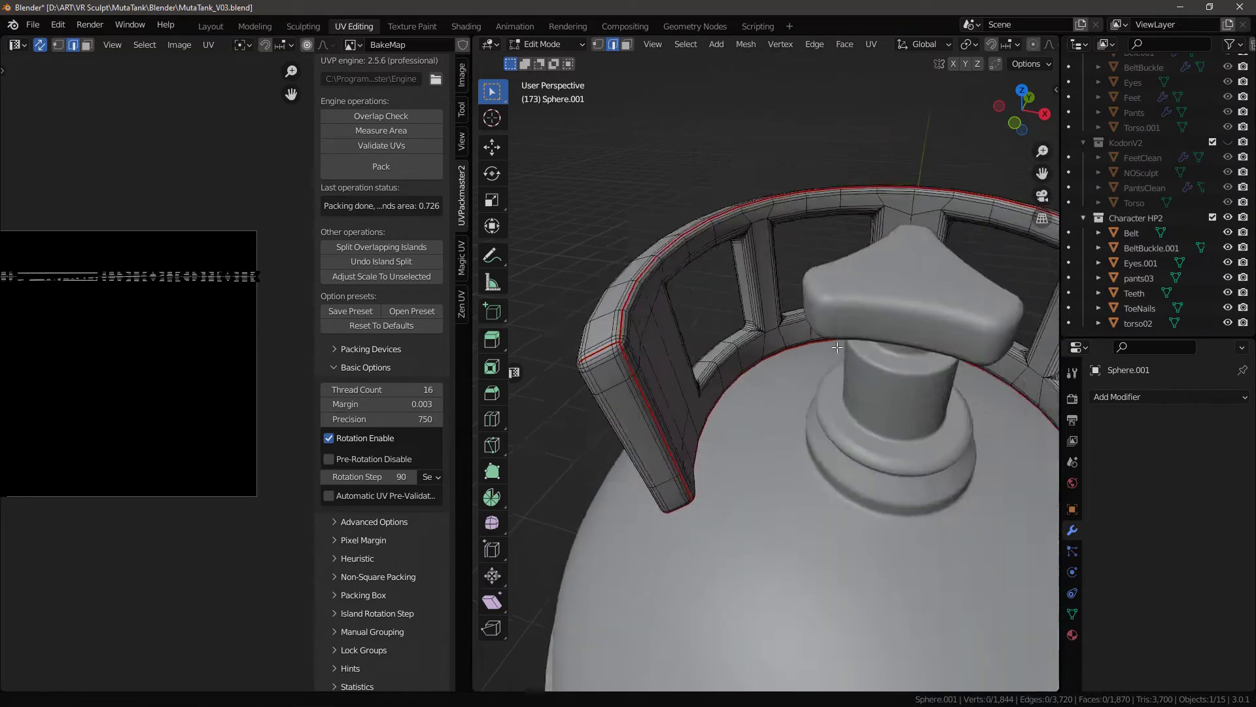
{"action": "scroll", "coordinate": [872, 410], "scroll_direction": "up", "scroll_amount": 3}
{"action": "middle_click_drag", "start_coordinate": [1033, 392], "coordinate": [907, 387], "text": "shift"}
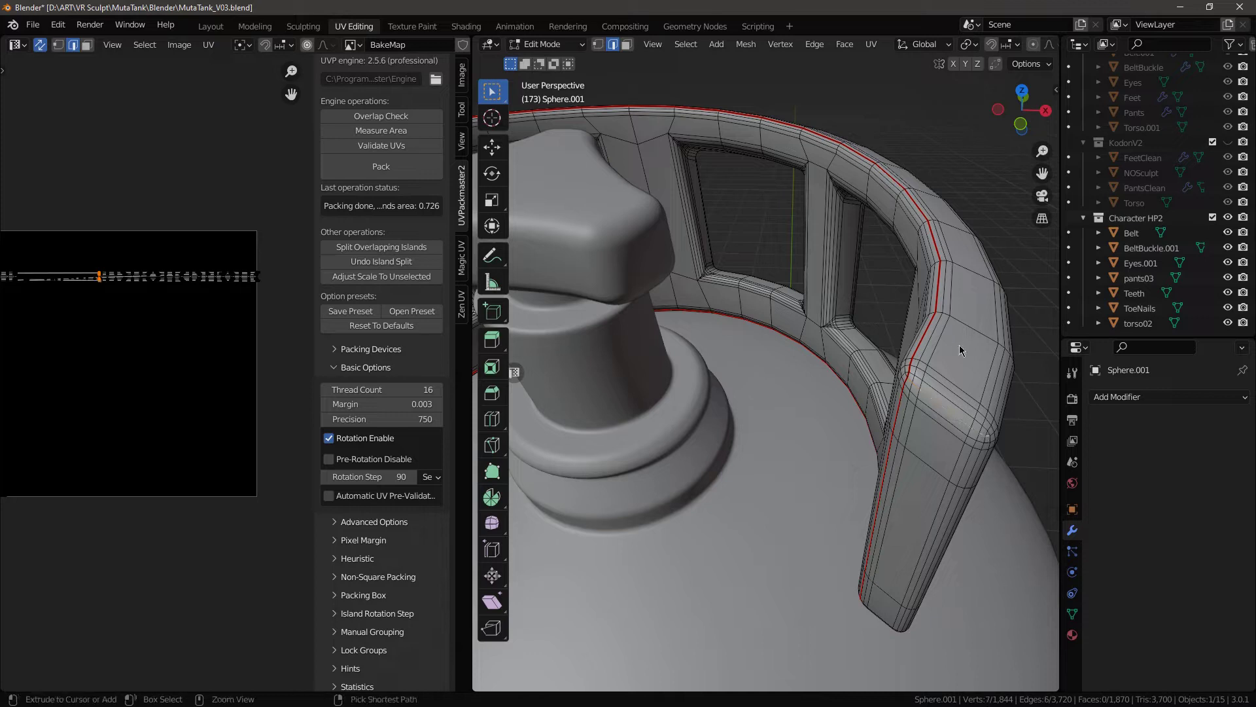
{"action": "middle_click_drag", "start_coordinate": [959, 350], "coordinate": [820, 417]}
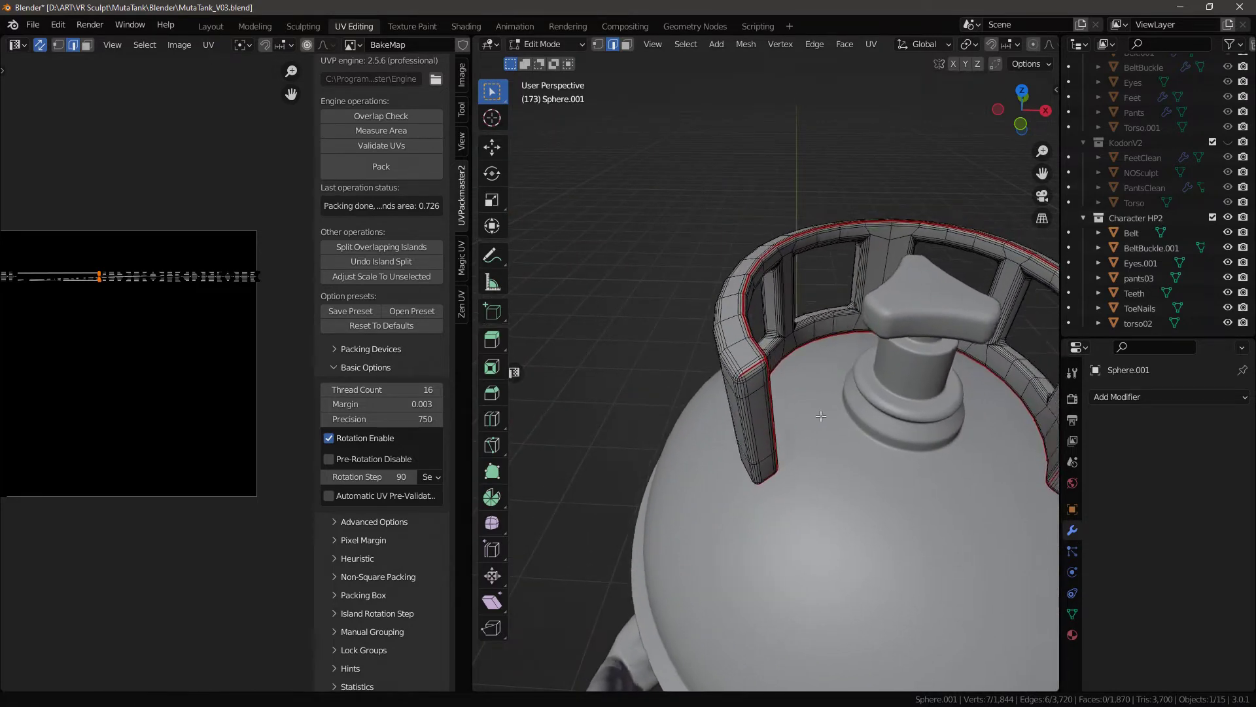
{"action": "scroll", "coordinate": [821, 416], "scroll_direction": "up", "scroll_amount": 1}
{"action": "middle_click_drag", "start_coordinate": [742, 381], "coordinate": [724, 363]}
{"action": "key", "text": "alt+a"}
Select the inner-side edge loops around all four guard windows and mark them as seams
{"action": "scroll", "coordinate": [724, 363], "scroll_direction": "up", "scroll_amount": 5}
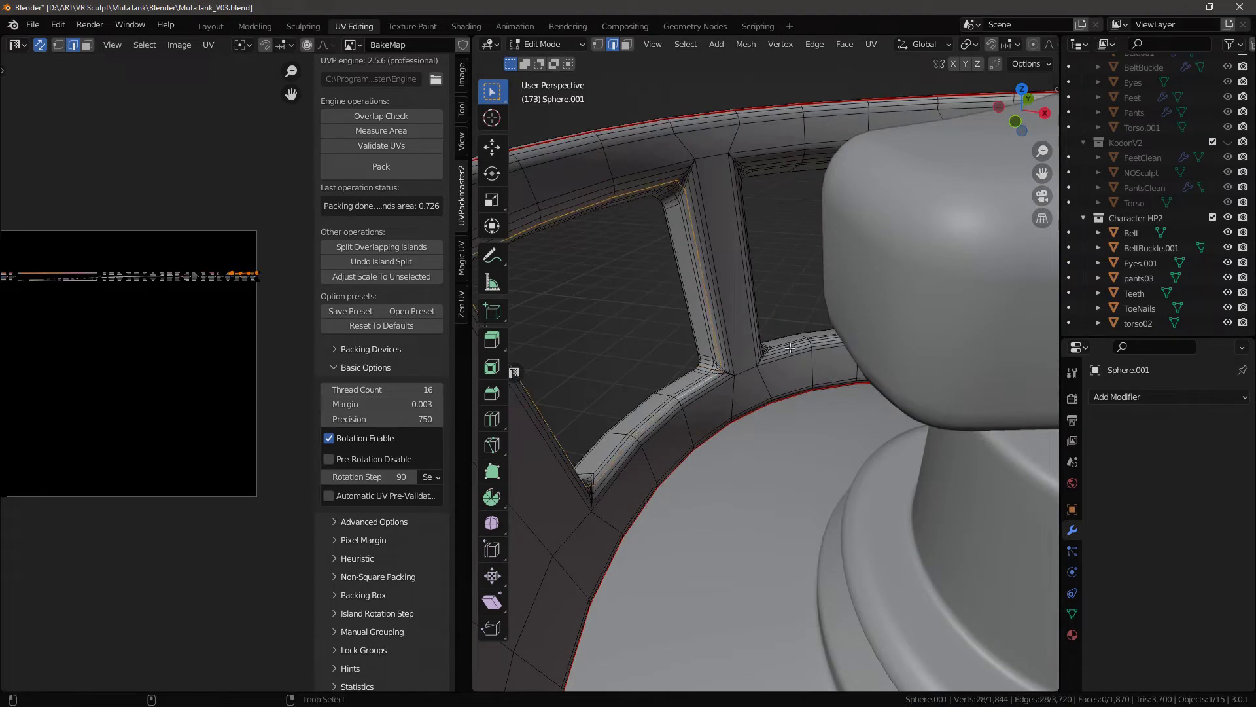
{"action": "key", "text": "shift+z"}
{"action": "middle_click_drag", "start_coordinate": [792, 347], "coordinate": [813, 359]}
{"action": "key", "text": "shift+z"}
{"action": "key", "text": "ctrl+z"}
{"action": "middle_click_drag", "start_coordinate": [698, 312], "coordinate": [589, 471]}
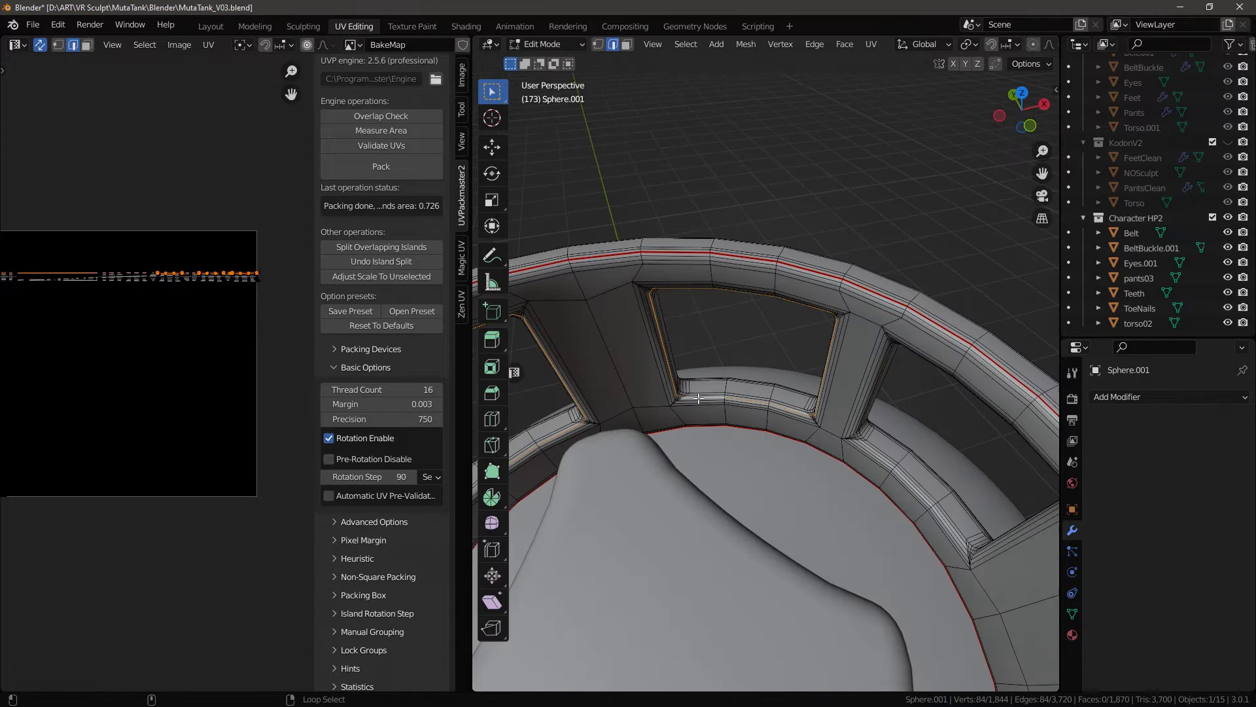
{"action": "left_click", "coordinate": [881, 459], "text": "alt+shift"}
{"action": "middle_click_drag", "start_coordinate": [881, 459], "coordinate": [1001, 367], "text": "shift"}
{"action": "key", "text": "ctrl+e"}
{"action": "left_click", "coordinate": [897, 296]}
{"action": "scroll", "coordinate": [823, 384], "scroll_direction": "down", "scroll_amount": 5}
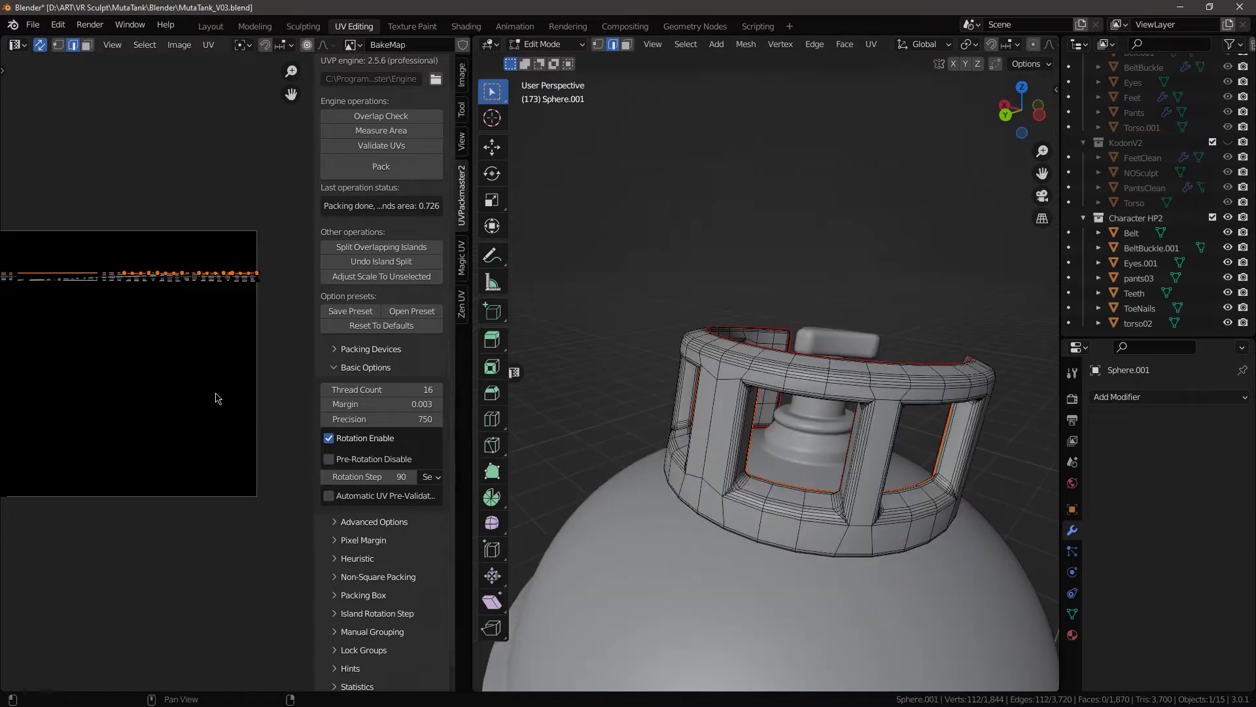
Clear the selection and select the outer-side edge loops around three of the guard windows
{"action": "mouse_move", "coordinate": [134, 433]}
{"action": "middle_mouse_down"}
{"action": "mouse_move", "coordinate": [160, 412]}
{"action": "mouse_move", "coordinate": [133, 427]}
{"action": "middle_mouse_up"}
{"action": "middle_click_drag", "start_coordinate": [546, 431], "coordinate": [617, 418]}
{"action": "scroll", "coordinate": [661, 393], "scroll_direction": "up", "scroll_amount": 7}
{"action": "middle_click_drag", "start_coordinate": [645, 347], "coordinate": [630, 265]}
{"action": "key", "text": "alt+a"}
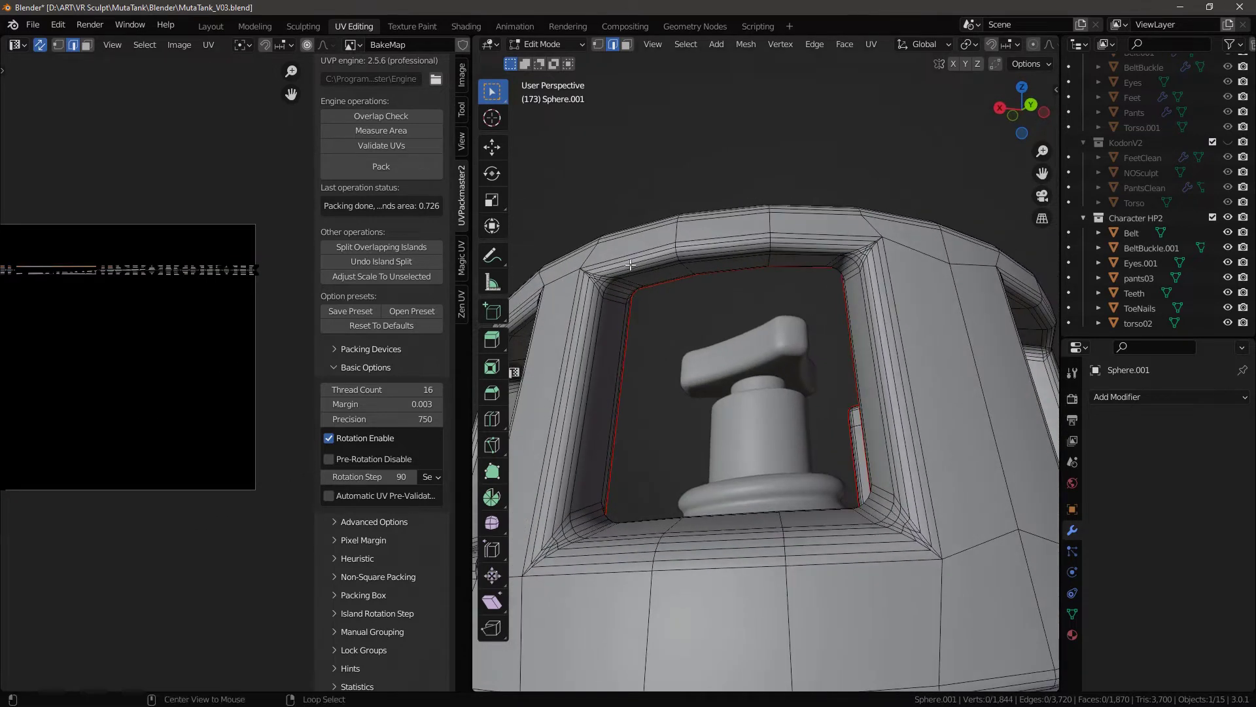
{"action": "middle_click_drag", "start_coordinate": [595, 313], "coordinate": [799, 497]}
{"action": "scroll", "coordinate": [570, 438], "scroll_direction": "down", "scroll_amount": 5}
{"action": "scroll", "coordinate": [844, 563], "scroll_direction": "up", "scroll_amount": 4}
{"action": "middle_click_drag", "start_coordinate": [884, 560], "coordinate": [808, 551]}
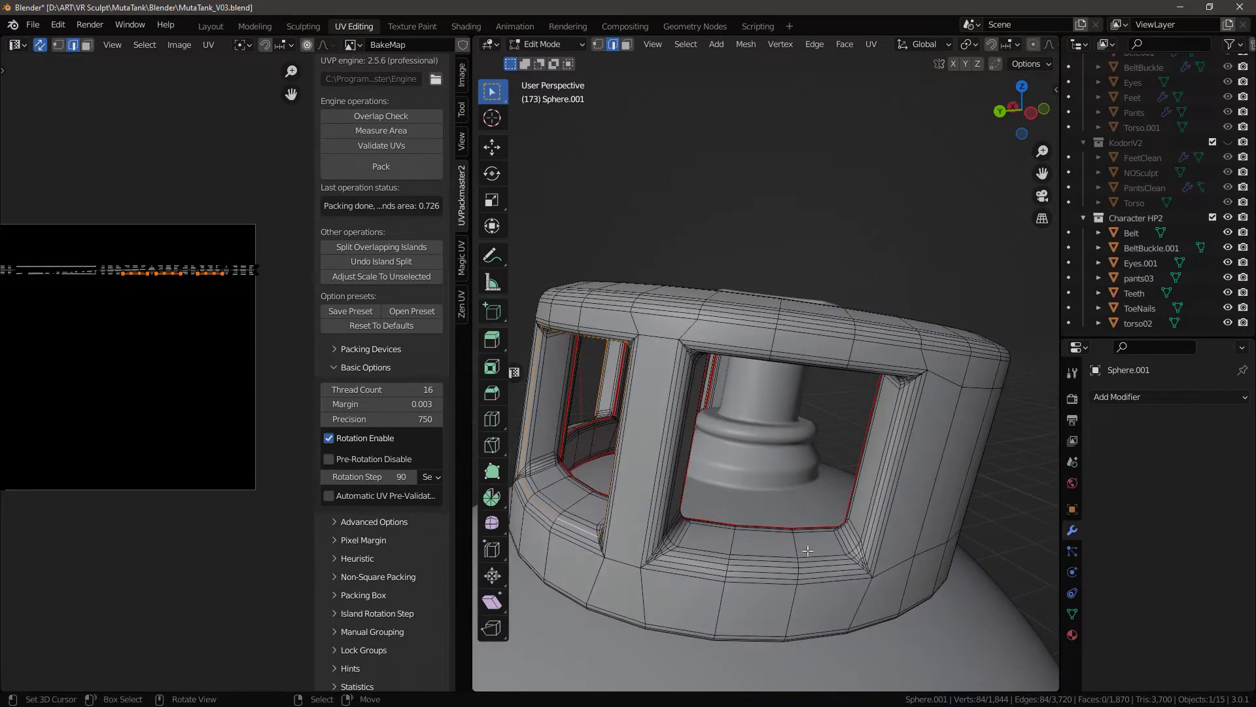
Add the fourth window's outer edge loop to the selection and mark all four loops as seams
{"action": "right_click", "coordinate": [841, 568], "text": "alt+shift"}
{"action": "scroll", "coordinate": [841, 556], "scroll_direction": "down", "scroll_amount": 4}
{"action": "middle_click_drag", "start_coordinate": [841, 503], "coordinate": [799, 479]}
{"action": "key", "text": "ctrl+e"}
{"action": "left_click", "coordinate": [798, 479]}
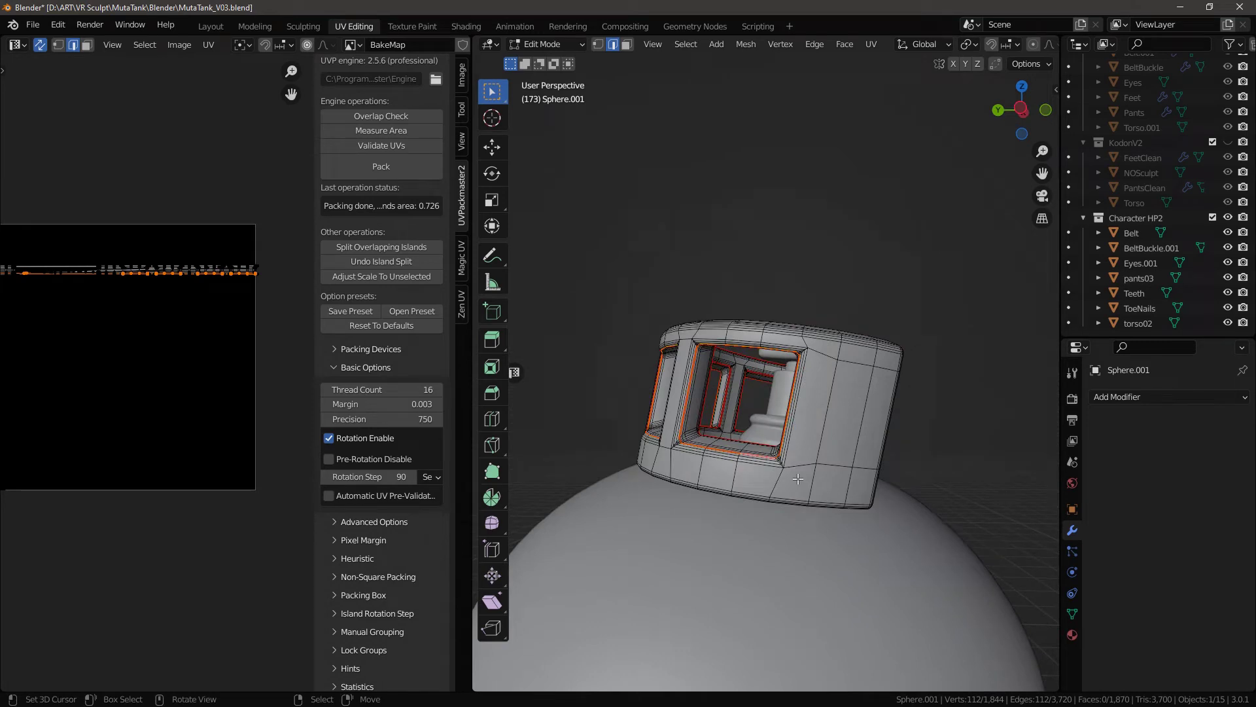
Select the vertex path across the first window's bottom corner, linking its two seam loops, and mark it as a seam
{"action": "middle_click_drag", "start_coordinate": [778, 448], "coordinate": [635, 444]}
{"action": "scroll", "coordinate": [622, 465], "scroll_direction": "up", "scroll_amount": 8}
{"action": "key", "text": "alt+a"}
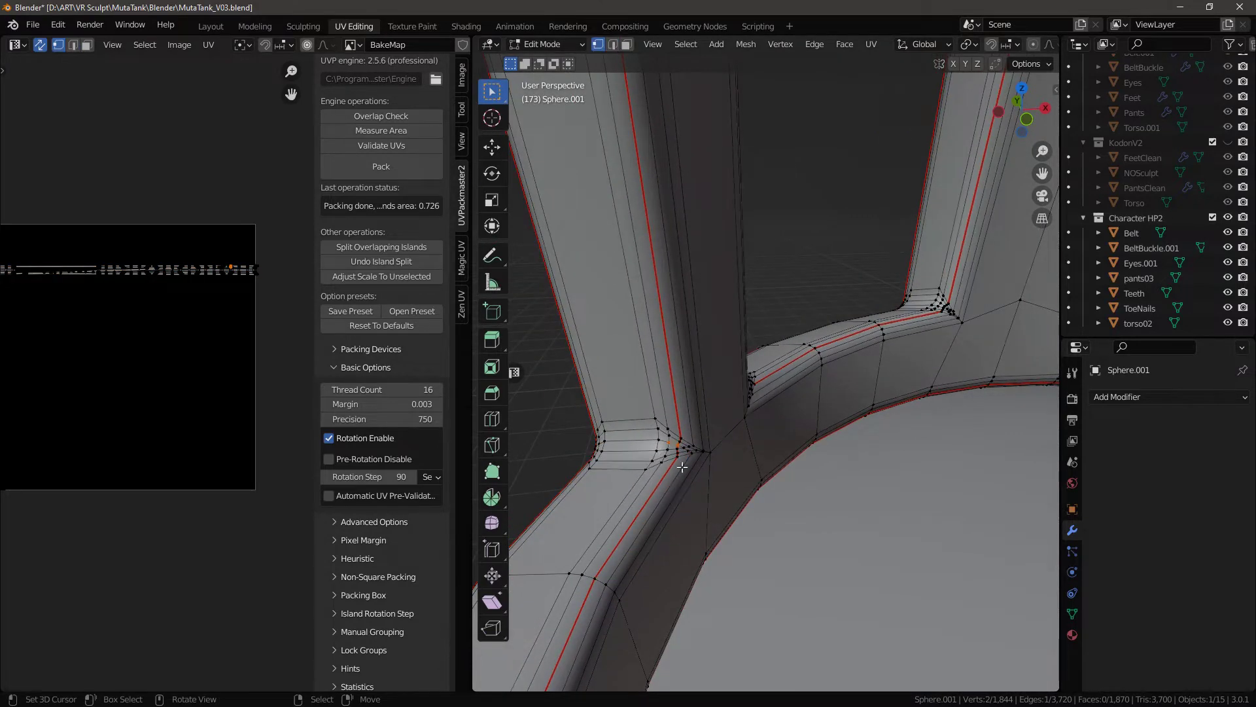
{"action": "middle_click_drag", "start_coordinate": [662, 449], "coordinate": [641, 480]}
{"action": "middle_click_drag", "start_coordinate": [702, 453], "coordinate": [638, 448]}
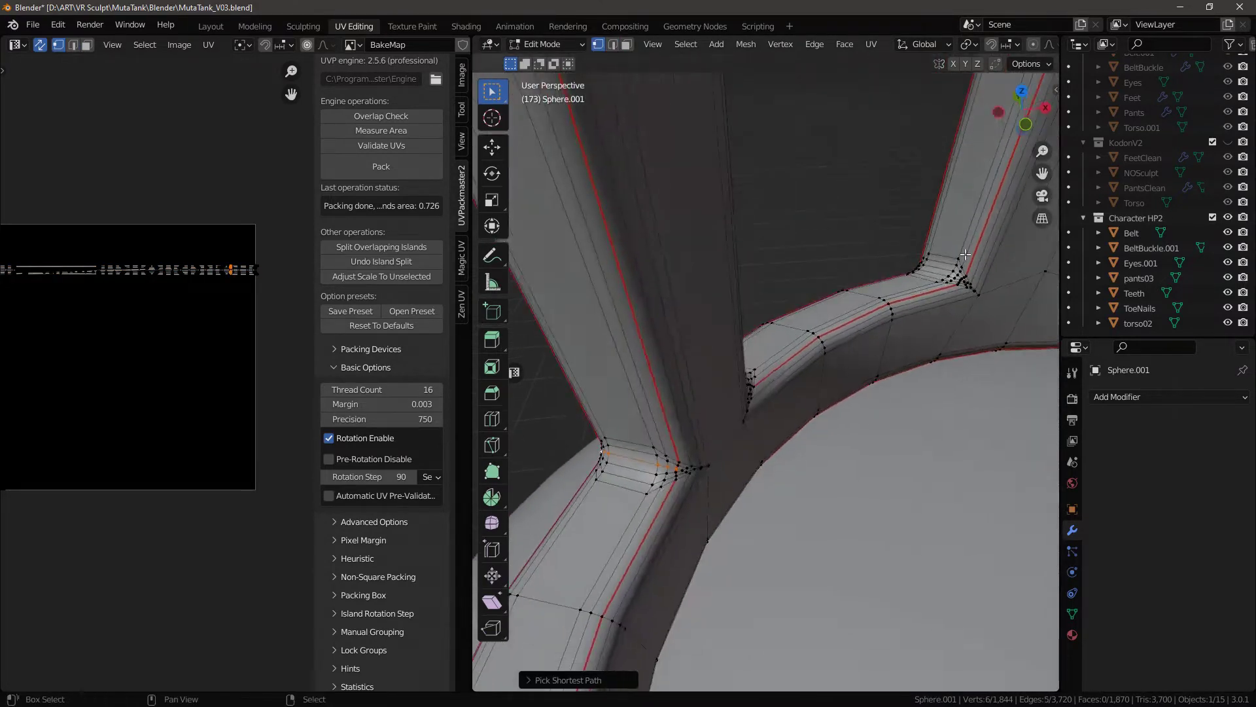
{"action": "middle_click_drag", "start_coordinate": [909, 307], "coordinate": [923, 537], "text": "shift"}
{"action": "key", "text": "ctrl+e"}
{"action": "left_click", "coordinate": [864, 498]}
Mark the connecting edges across a bottom corner of the second and third guard windows as seams
{"action": "left_click", "coordinate": [817, 540]}
{"action": "middle_click_drag", "start_coordinate": [922, 537], "coordinate": [725, 504], "text": "shift"}
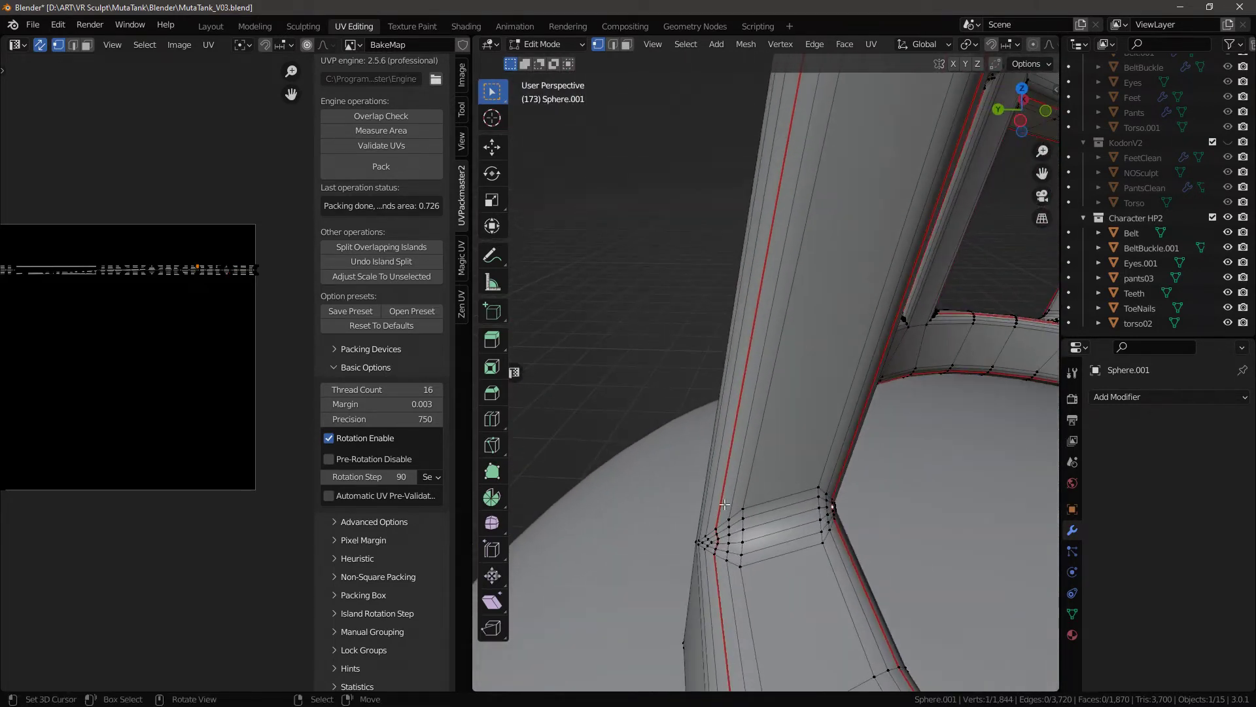
{"action": "key", "text": "ctrl+e"}
{"action": "left_click", "coordinate": [904, 455]}
{"action": "middle_click_drag", "start_coordinate": [905, 454], "coordinate": [769, 427]}
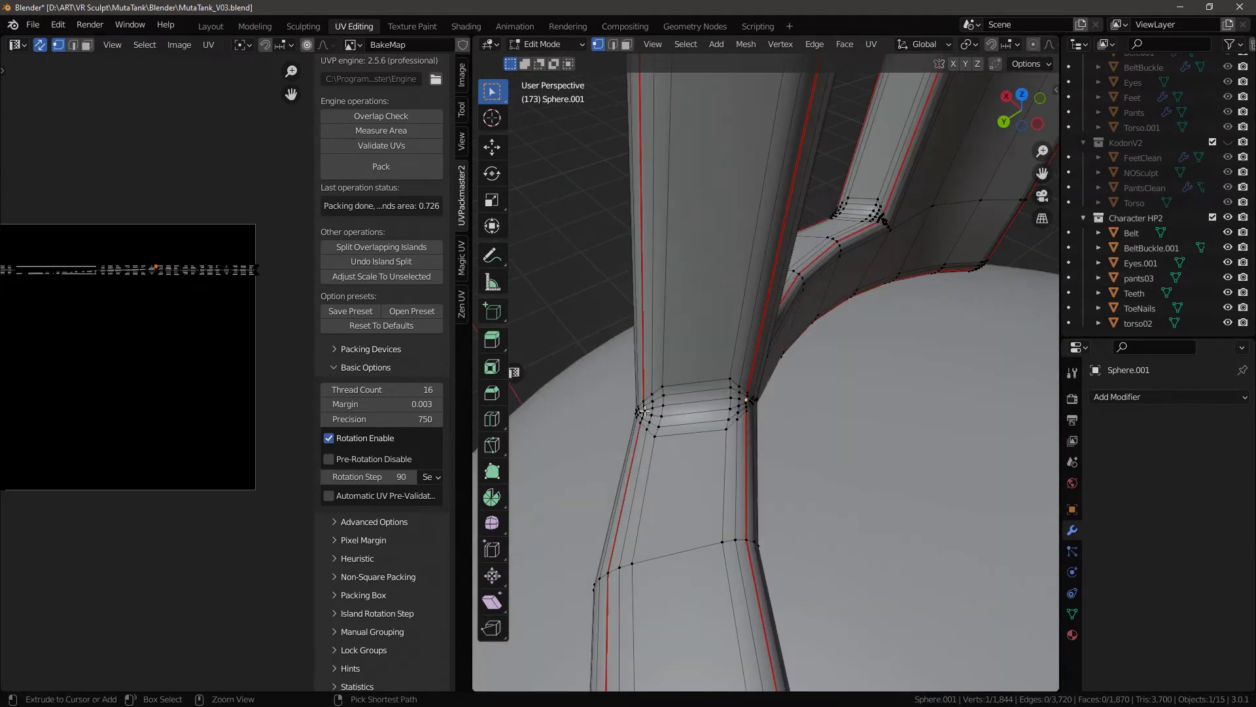
{"action": "right_click", "coordinate": [804, 361]}
{"action": "left_click", "coordinate": [805, 362]}
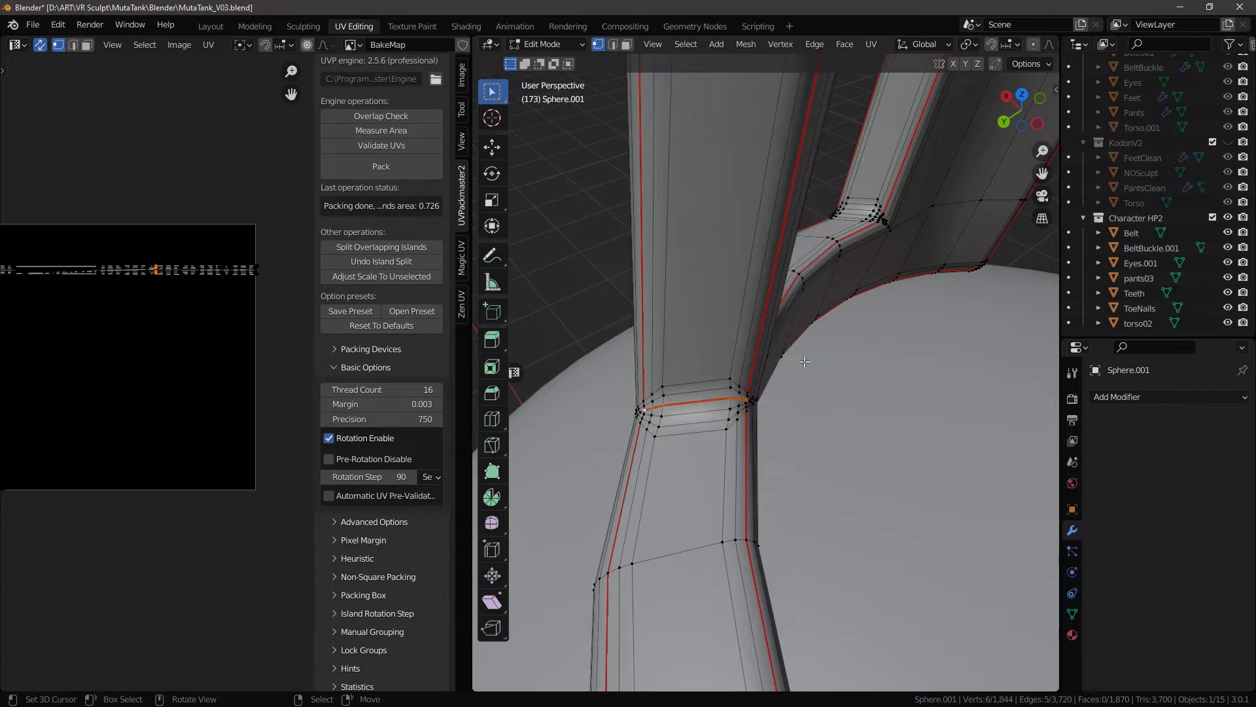
{"action": "middle_click_drag", "start_coordinate": [804, 362], "coordinate": [826, 379]}
{"action": "left_click", "coordinate": [799, 417]}
Mark the edge path across the fourth window's bottom corner as a seam between its two loops
{"action": "middle_click_drag", "start_coordinate": [750, 361], "coordinate": [535, 536]}
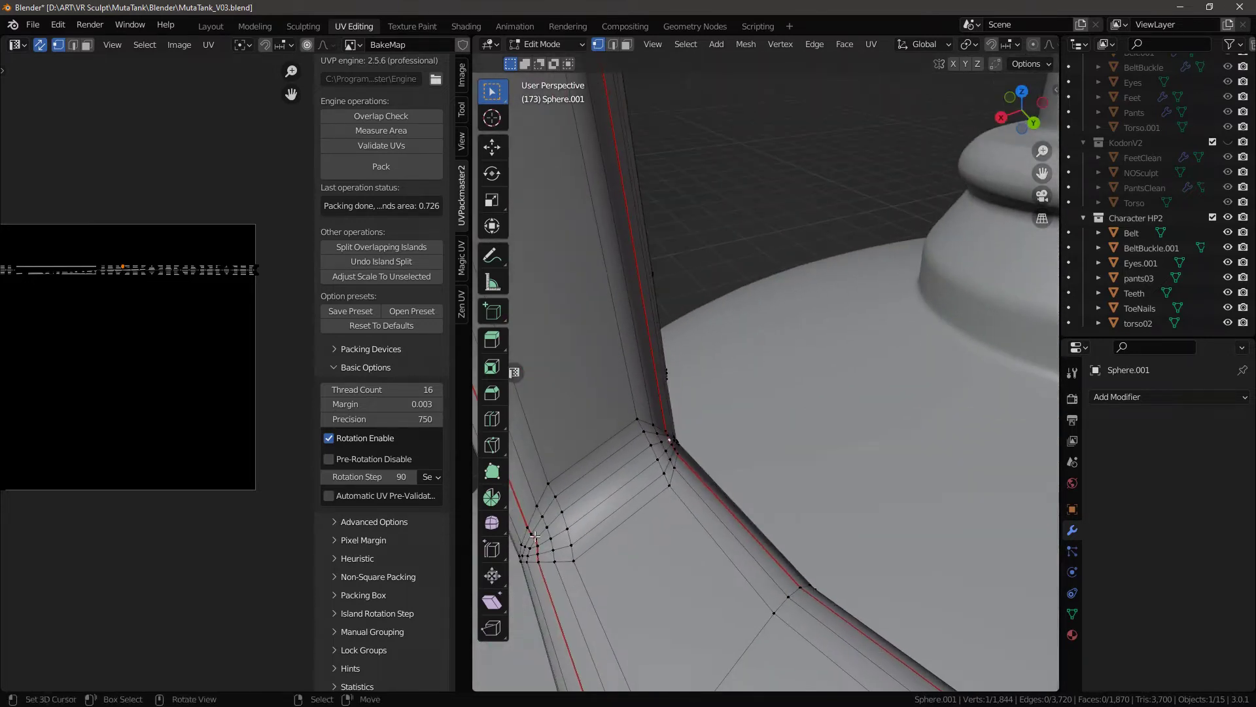
{"action": "scroll", "coordinate": [792, 400], "scroll_direction": "down", "scroll_amount": 8}
{"action": "middle_click_drag", "start_coordinate": [792, 400], "coordinate": [678, 435]}
{"action": "scroll", "coordinate": [835, 463], "scroll_direction": "up", "scroll_amount": 6}
{"action": "scroll", "coordinate": [746, 422], "scroll_direction": "down", "scroll_amount": 7}
Select the whole guard ring, unwrap it along the marked seams and check its UV islands
{"action": "middle_click_drag", "start_coordinate": [754, 421], "coordinate": [808, 405]}
{"action": "key", "text": "a"}
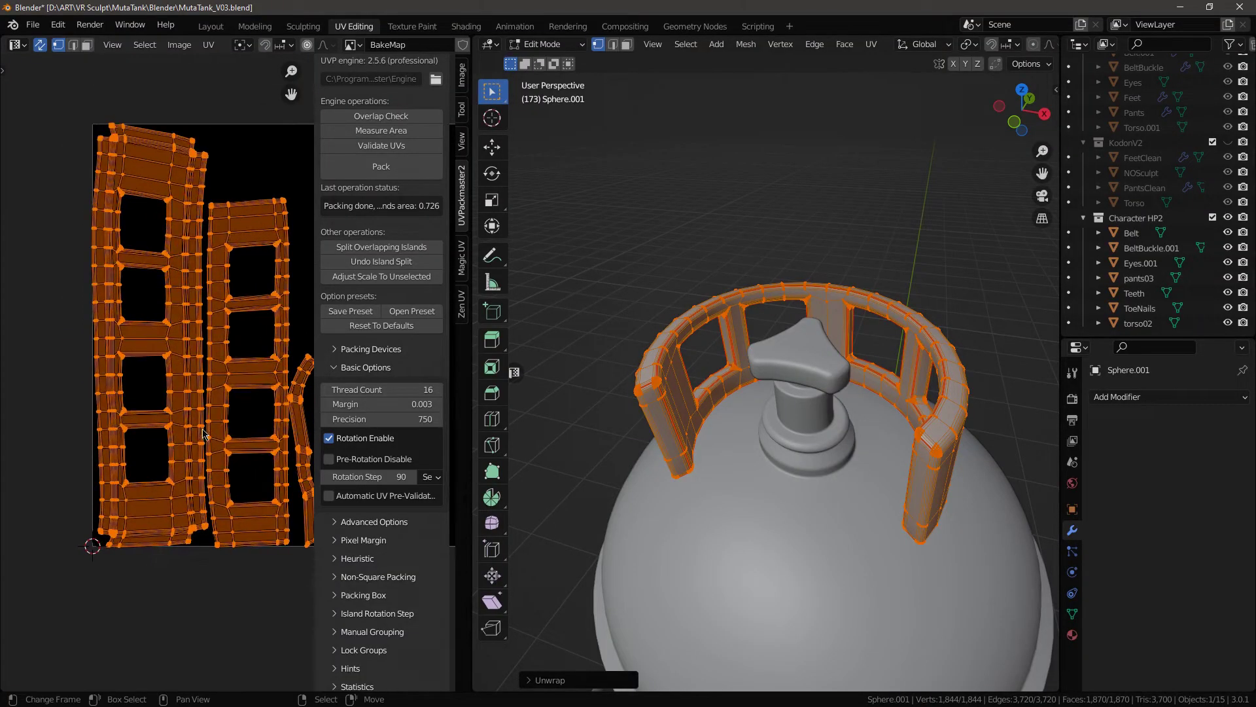
{"action": "middle_click_drag", "start_coordinate": [242, 435], "coordinate": [153, 439]}
{"action": "scroll", "coordinate": [218, 448], "scroll_direction": "down", "scroll_amount": 2}
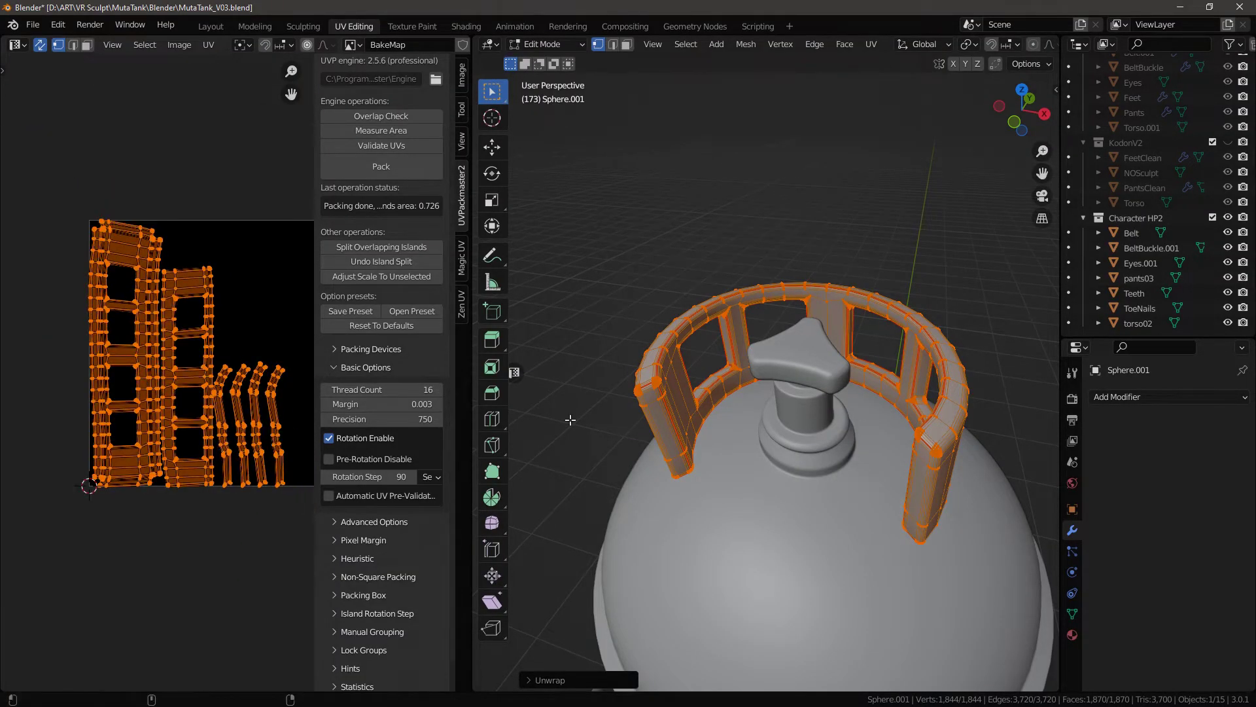
Finish editing the guard ring and open the three-lobed valve handle for mesh editing
{"action": "key", "text": "Tab"}
{"action": "scroll", "coordinate": [780, 435], "scroll_direction": "down", "scroll_amount": 4}
{"action": "middle_click_drag", "start_coordinate": [780, 434], "coordinate": [788, 396]}
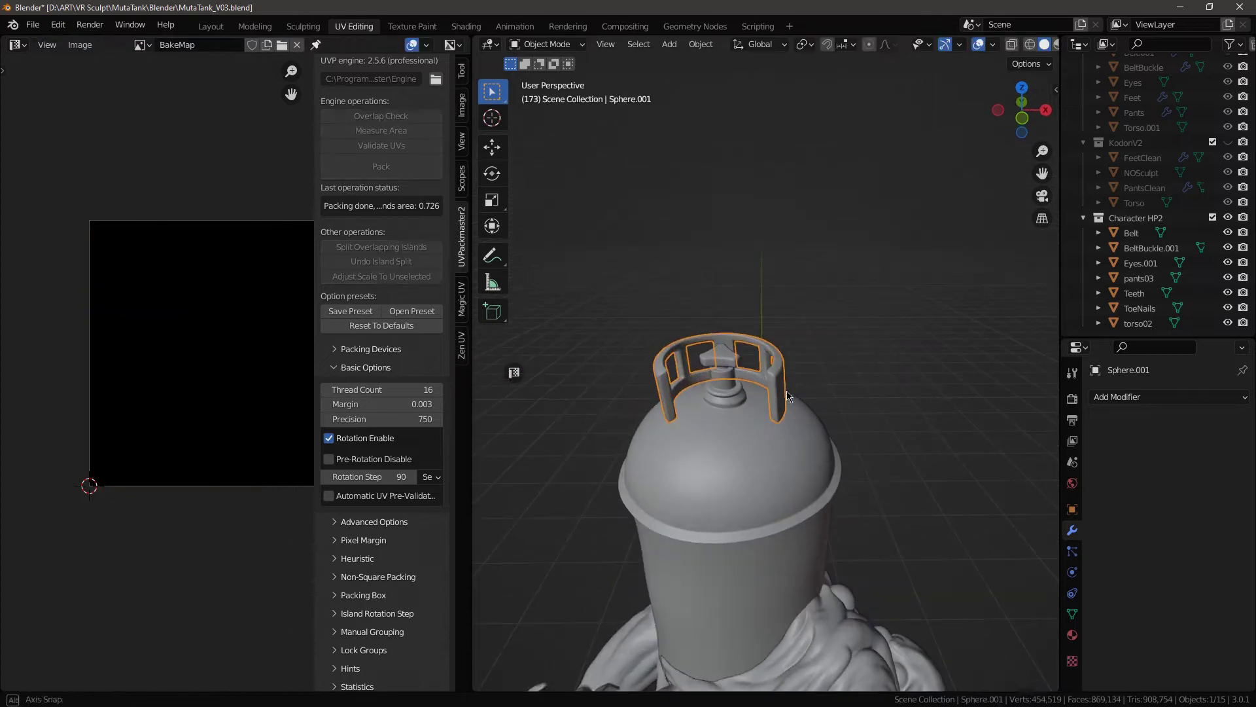
{"action": "right_click", "coordinate": [714, 360]}
{"action": "key", "text": "Tab"}
Select the edge loop around the valve handle's bottom edge and mark it as a seam
{"action": "middle_click_drag", "start_coordinate": [718, 359], "coordinate": [766, 513]}
{"action": "scroll", "coordinate": [805, 413], "scroll_direction": "up", "scroll_amount": 5}
{"action": "scroll", "coordinate": [645, 458], "scroll_direction": "up", "scroll_amount": 3}
{"action": "key", "text": "ctrl+e"}
{"action": "left_click", "coordinate": [872, 445]}
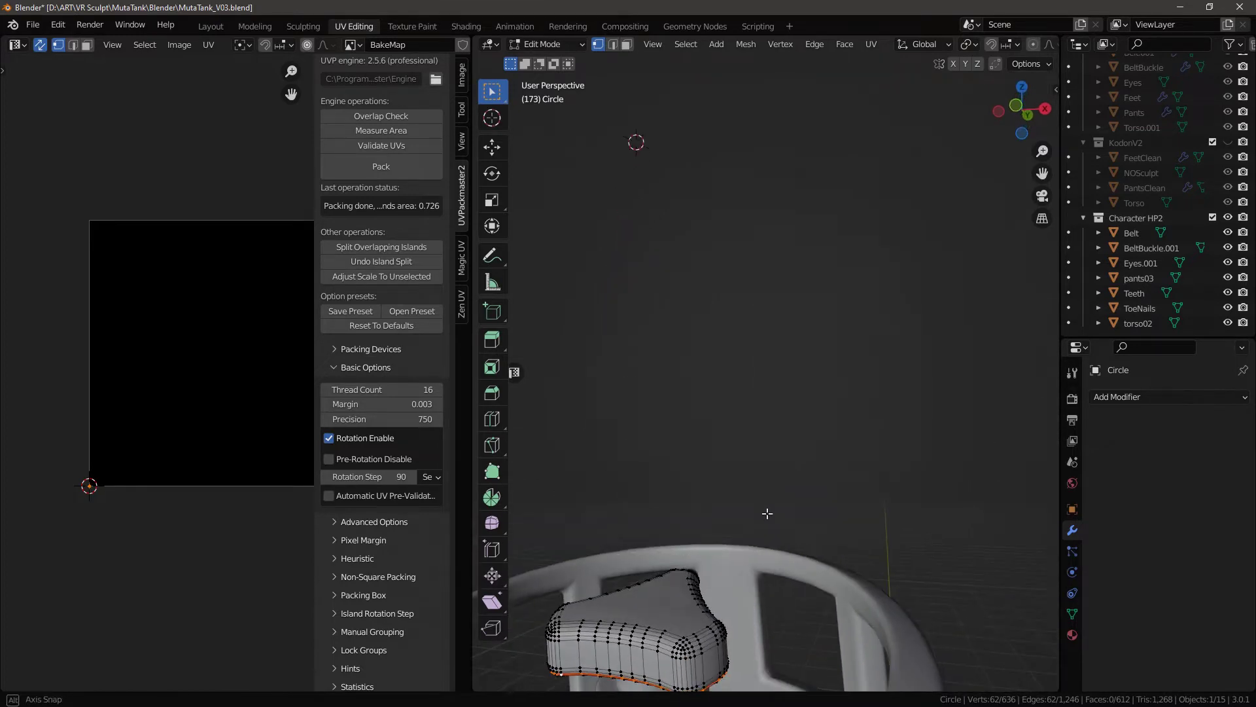
{"action": "middle_click_drag", "start_coordinate": [754, 559], "coordinate": [763, 440], "text": "shift"}
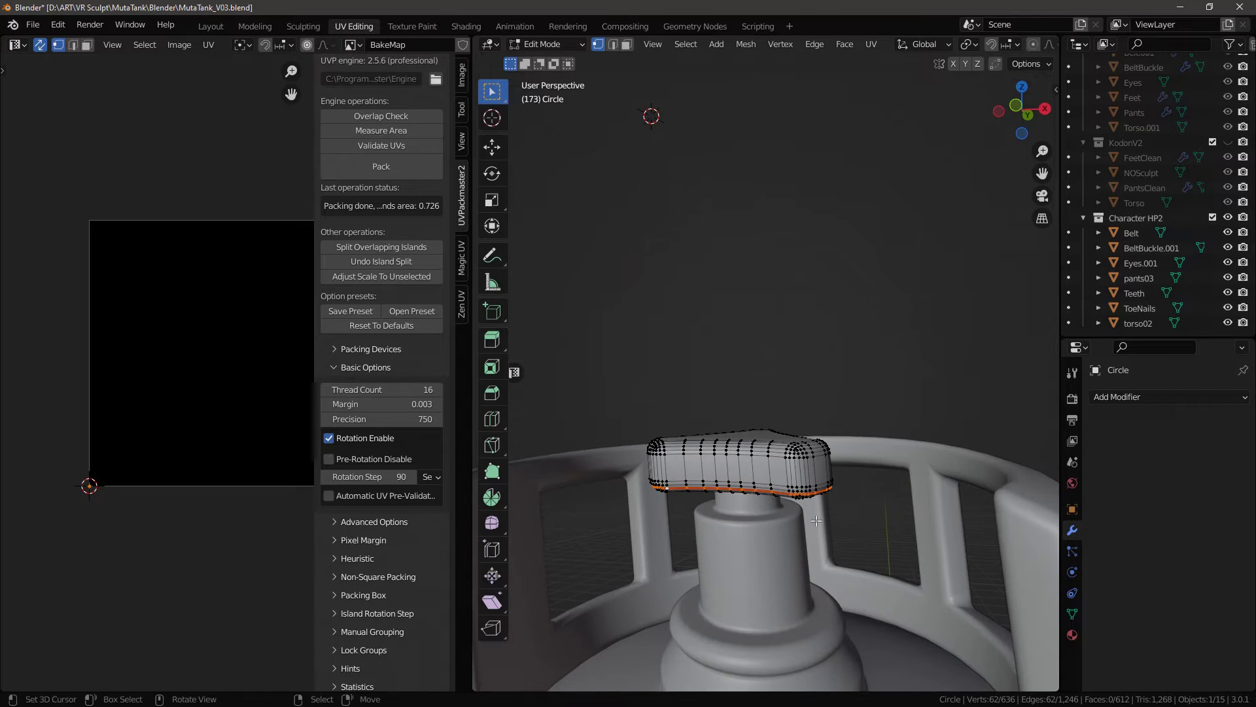
{"action": "scroll", "coordinate": [816, 520], "scroll_direction": "up", "scroll_amount": 2}
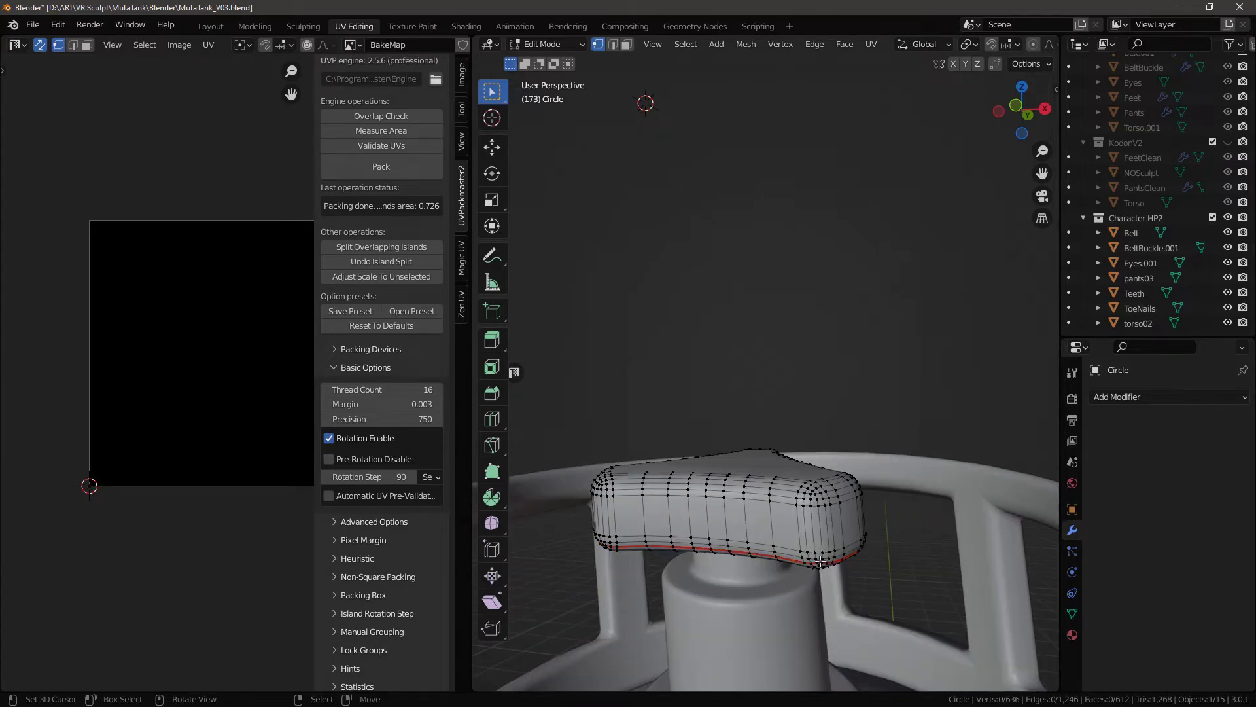
Select the edge loop around the valve handle's upper rim and mark it as a seam
{"action": "middle_click_drag", "start_coordinate": [819, 562], "coordinate": [837, 580]}
{"action": "middle_click_drag", "start_coordinate": [753, 600], "coordinate": [760, 590]}
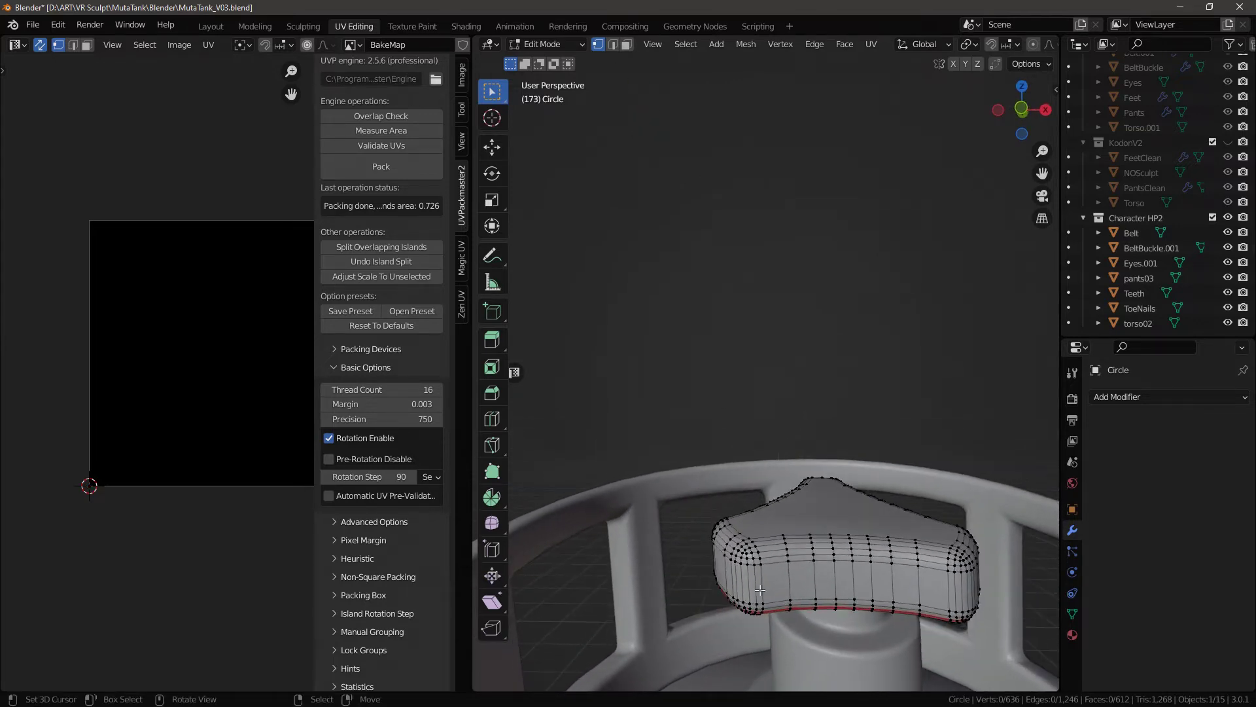
{"action": "key", "text": "ctrl+e"}
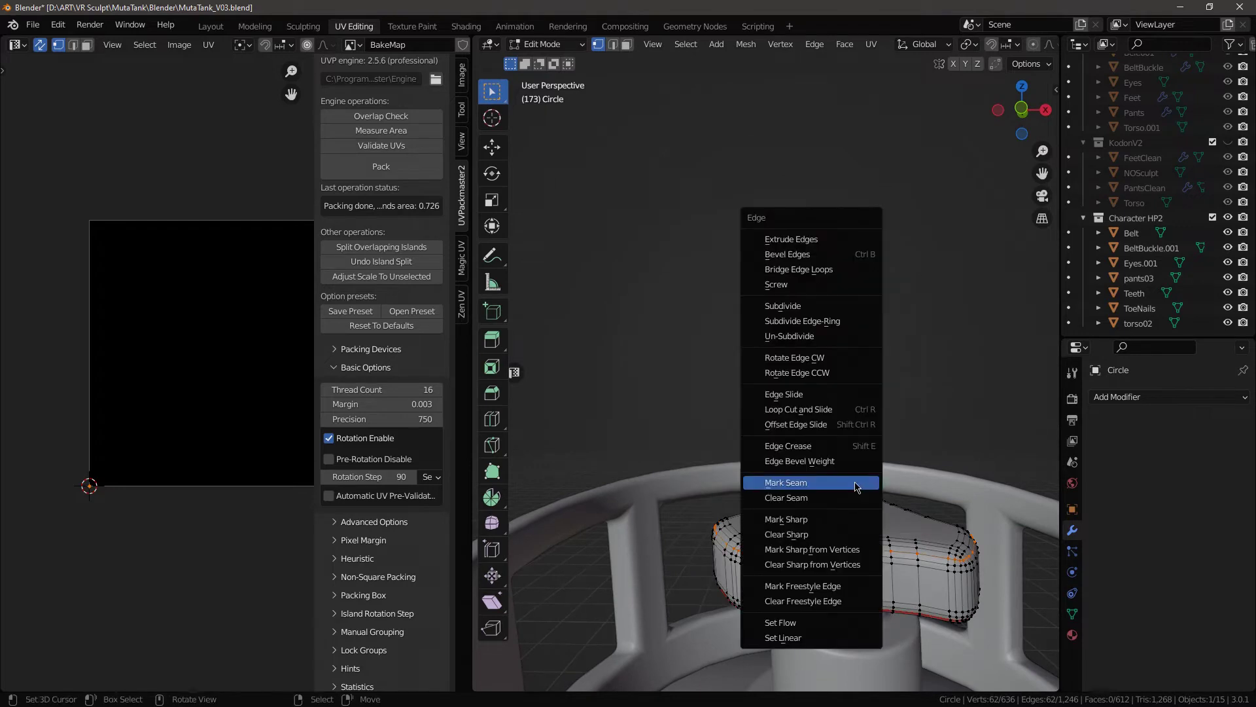
{"action": "left_click", "coordinate": [855, 482]}
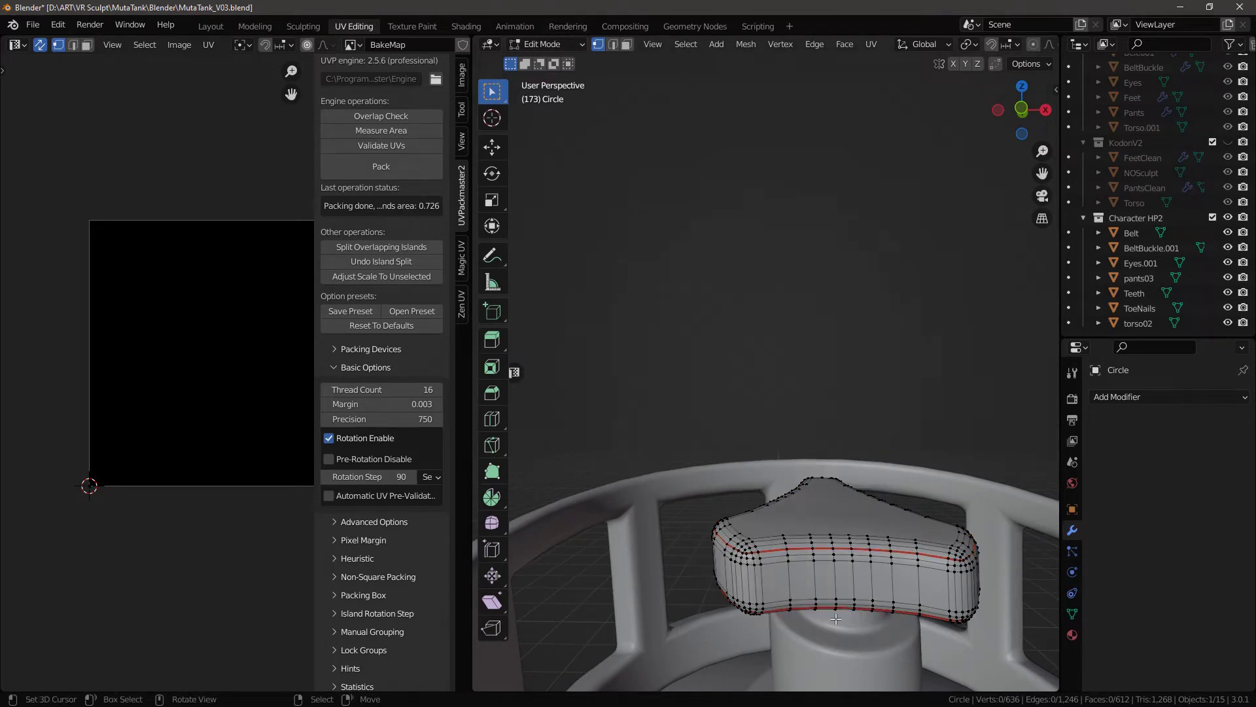
{"action": "middle_click_drag", "start_coordinate": [836, 618], "coordinate": [834, 567]}
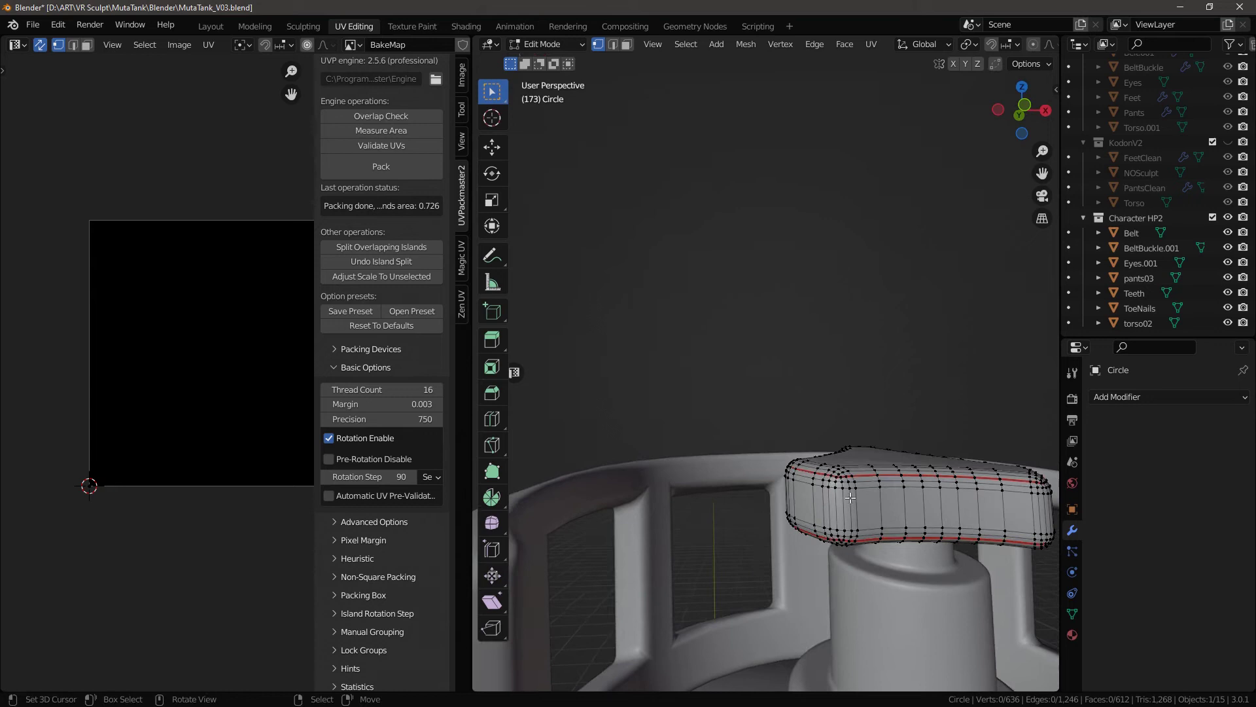
Mark a vertical seam between the upper and bottom seam loops at a rounded end of one valve handle lobe
{"action": "middle_click_drag", "start_coordinate": [850, 498], "coordinate": [745, 493]}
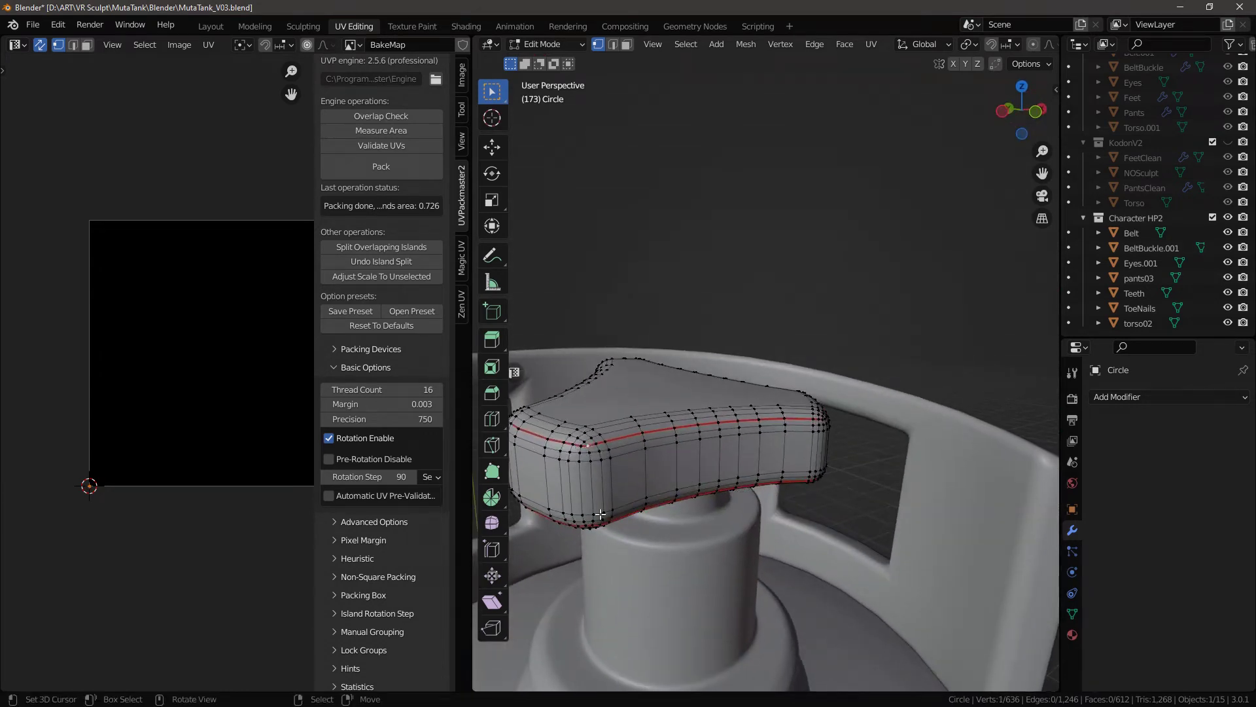
{"action": "middle_click_drag", "start_coordinate": [600, 515], "coordinate": [586, 429]}
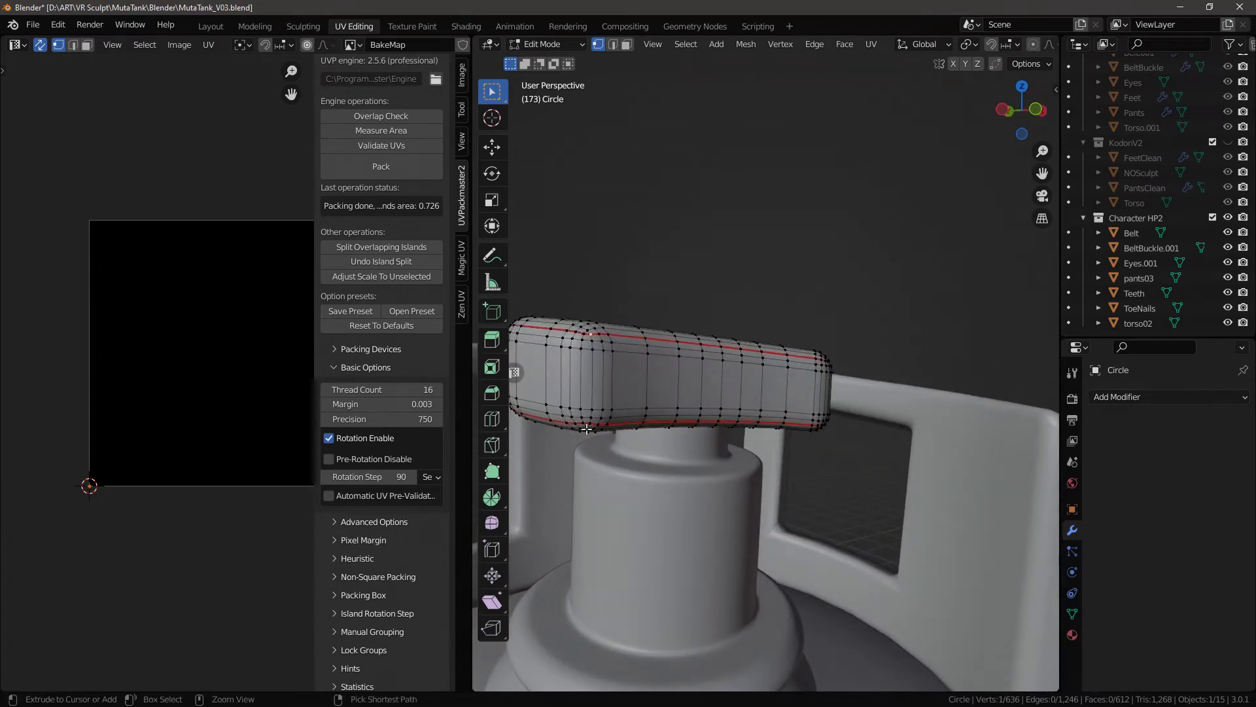
{"action": "key", "text": "ctrl+e"}
{"action": "left_click", "coordinate": [740, 361]}
{"action": "key", "text": "alt+a"}
Mark another vertical seam joining the two seam loops at the rounded end of a second handle lobe
{"action": "middle_click_drag", "start_coordinate": [603, 367], "coordinate": [753, 299]}
{"action": "scroll", "coordinate": [779, 561], "scroll_direction": "up", "scroll_amount": 4}
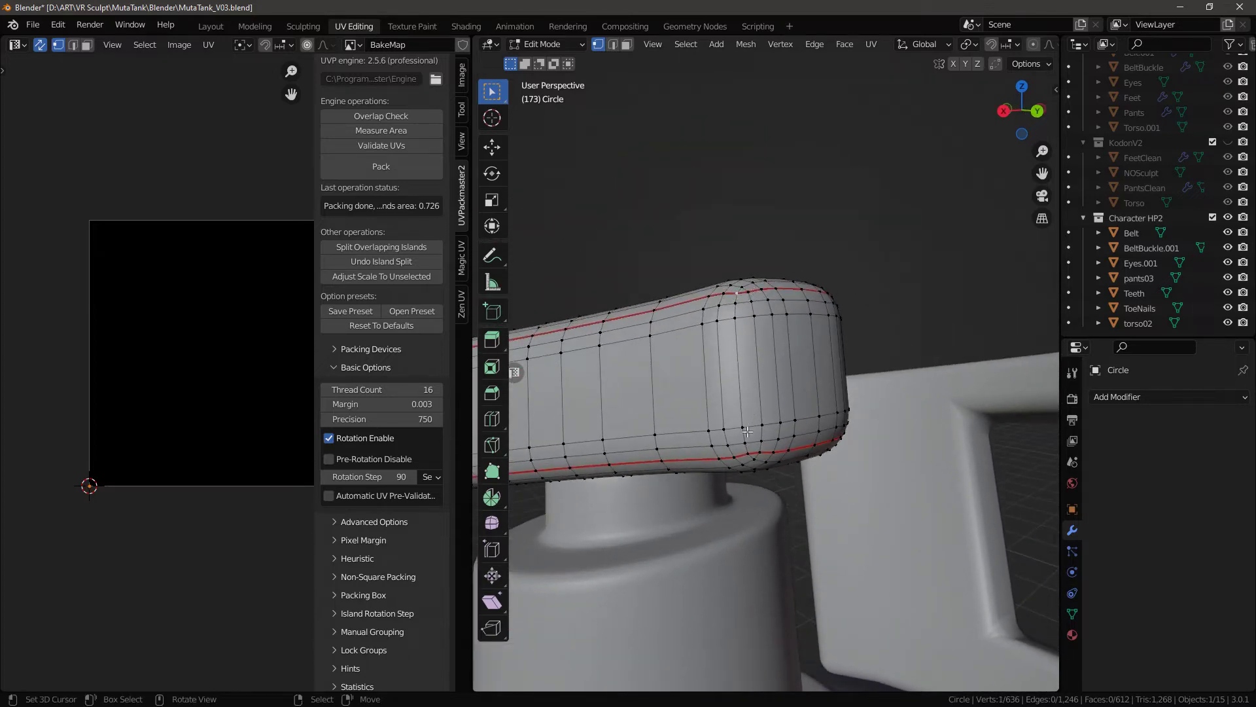
{"action": "key", "text": "ctrl+e"}
{"action": "left_click", "coordinate": [805, 363]}
Select the whole valve handle, unwrap it along the marked seams and check its UV islands
{"action": "key", "text": "a"}
{"action": "key", "text": "u"}
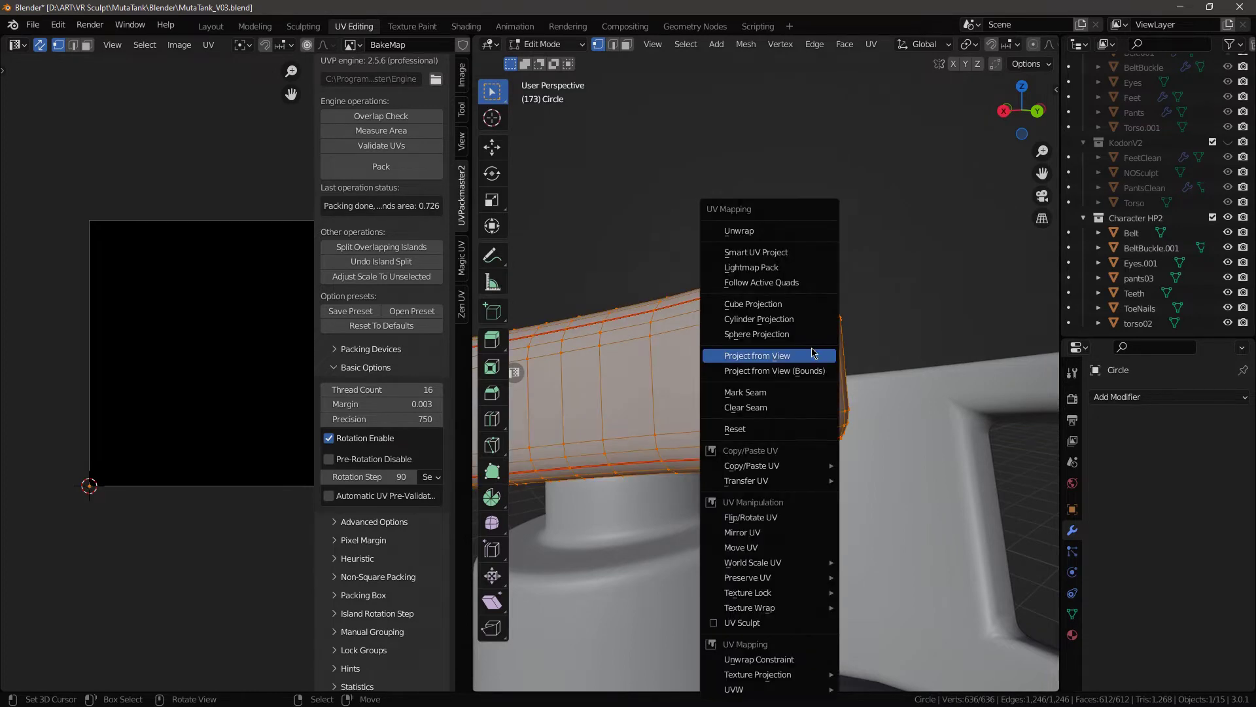
{"action": "left_click", "coordinate": [759, 231]}
{"action": "scroll", "coordinate": [190, 393], "scroll_direction": "down", "scroll_amount": 2}
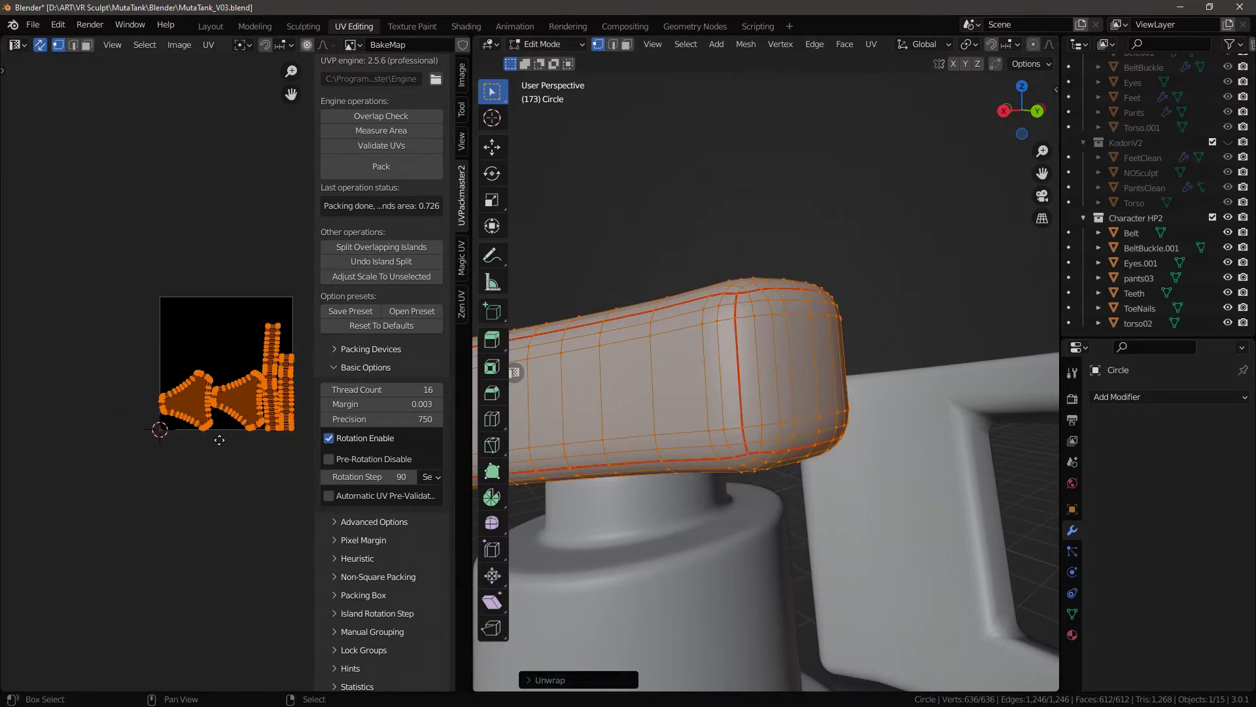
{"action": "scroll", "coordinate": [188, 456], "scroll_direction": "up", "scroll_amount": 4}
{"action": "scroll", "coordinate": [196, 460], "scroll_direction": "up", "scroll_amount": 1}
{"action": "scroll", "coordinate": [186, 461], "scroll_direction": "down", "scroll_amount": 3}
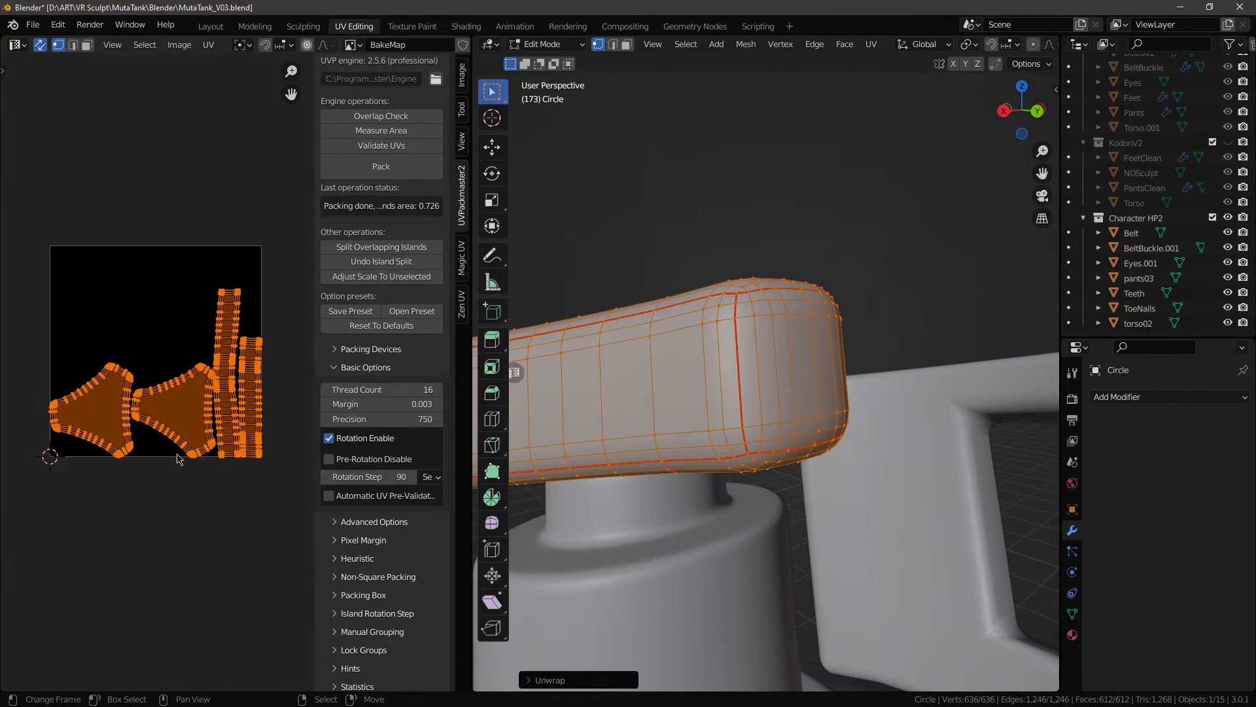
{"action": "scroll", "coordinate": [830, 437], "scroll_direction": "down", "scroll_amount": 11}
Open the tank body, guard ring and valve handle together for mesh editing, unwrap them and check their combined UV islands
{"action": "middle_click_drag", "start_coordinate": [831, 439], "coordinate": [1015, 421]}
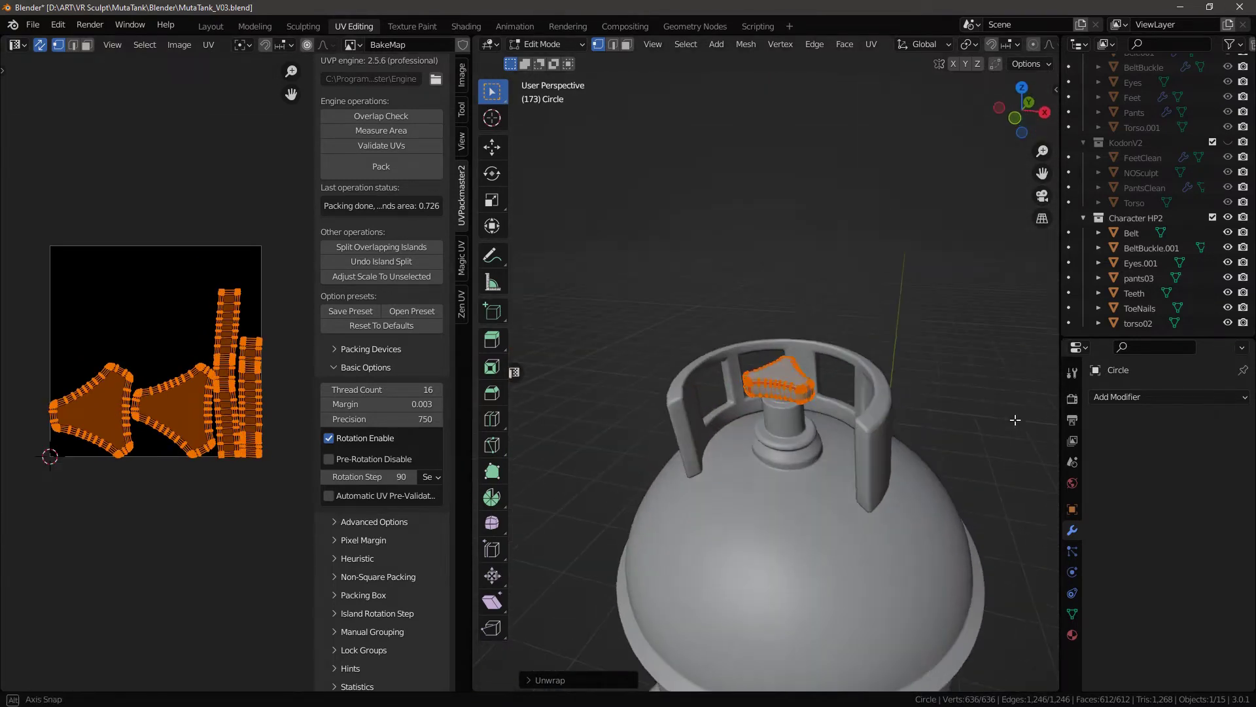
{"action": "key", "text": "Tab"}
{"action": "right_click", "coordinate": [802, 540]}
{"action": "scroll", "coordinate": [803, 544], "scroll_direction": "down", "scroll_amount": 6}
{"action": "middle_click_drag", "start_coordinate": [730, 488], "coordinate": [764, 444]}
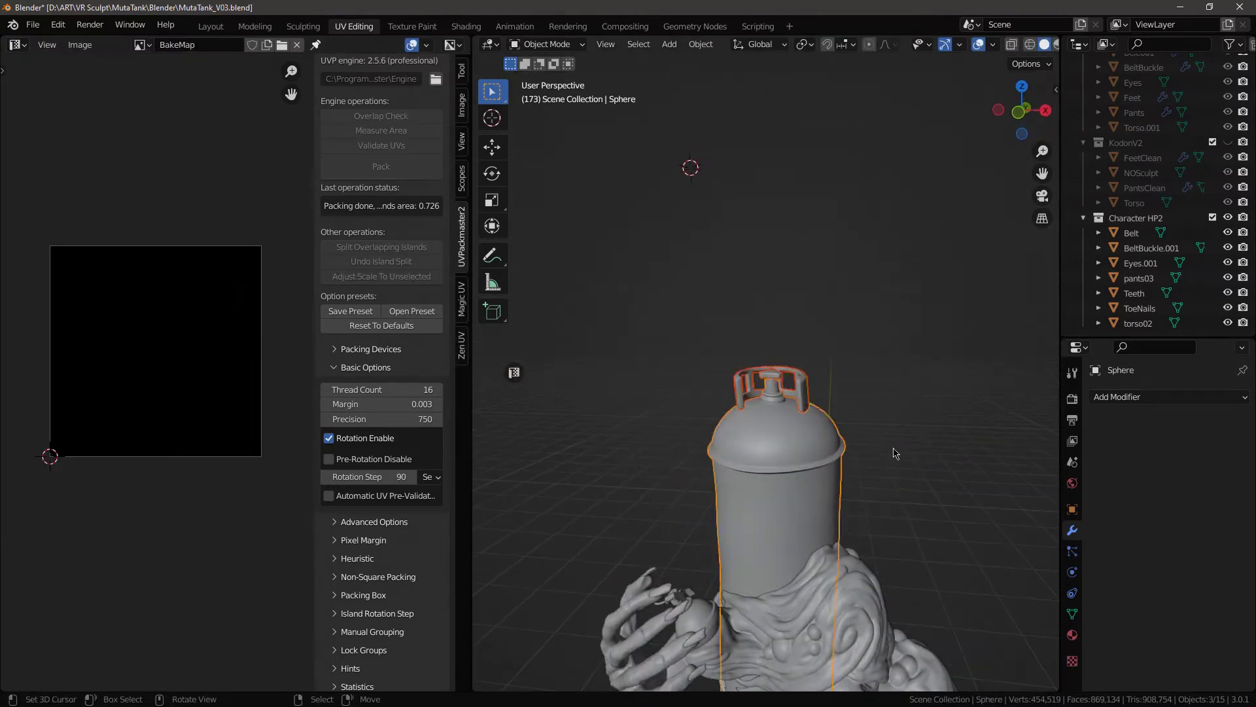
{"action": "key", "text": "Tab"}
{"action": "key", "text": "u"}
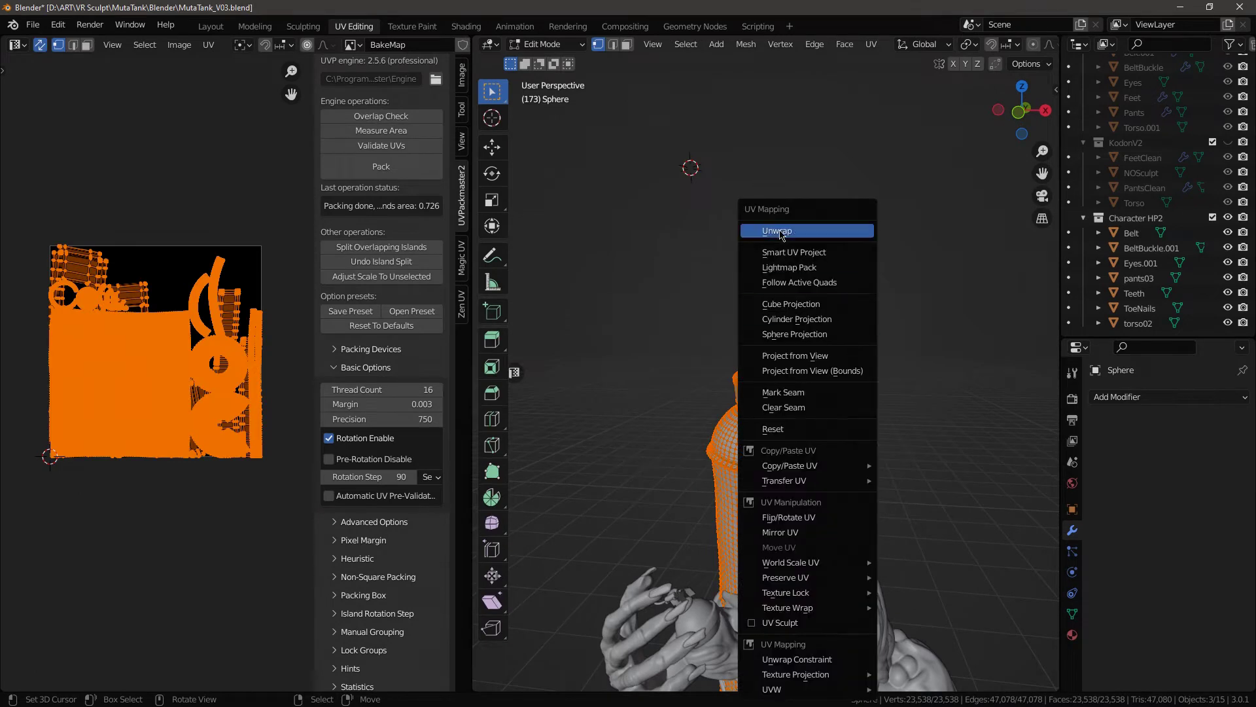
{"action": "key", "text": "Return"}
{"action": "scroll", "coordinate": [183, 382], "scroll_direction": "up", "scroll_amount": 6}
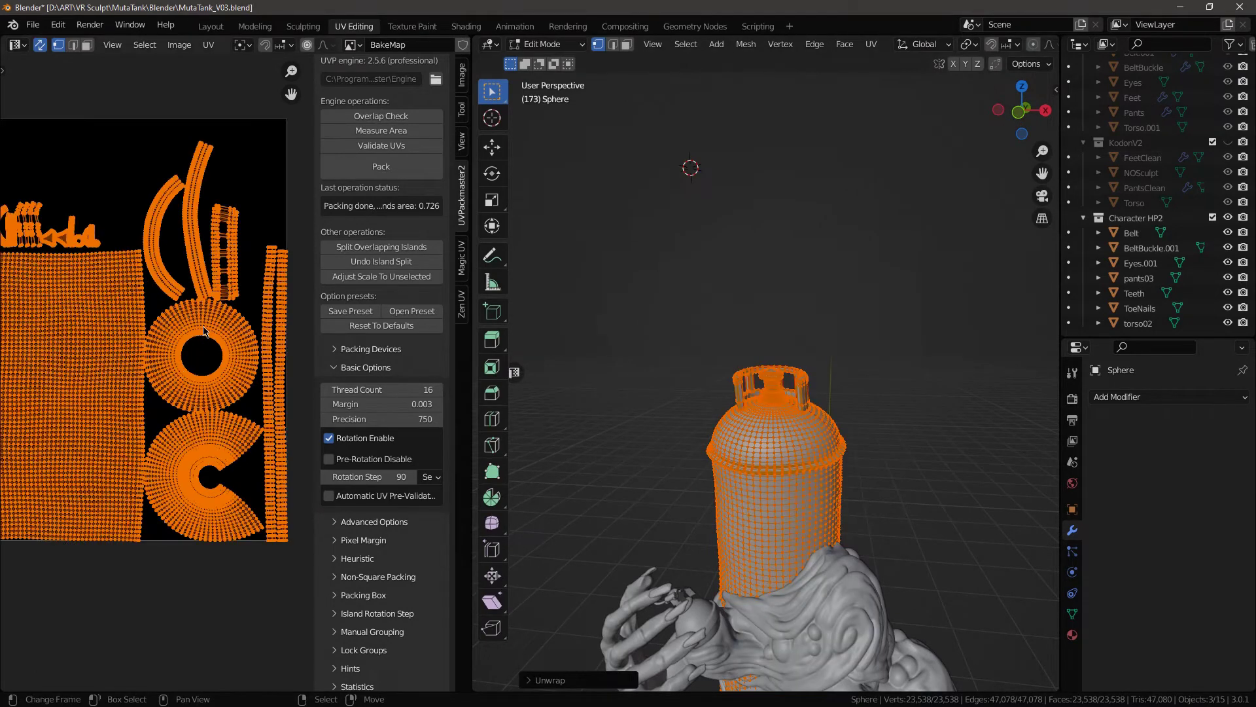
{"action": "scroll", "coordinate": [211, 391], "scroll_direction": "down", "scroll_amount": 5}
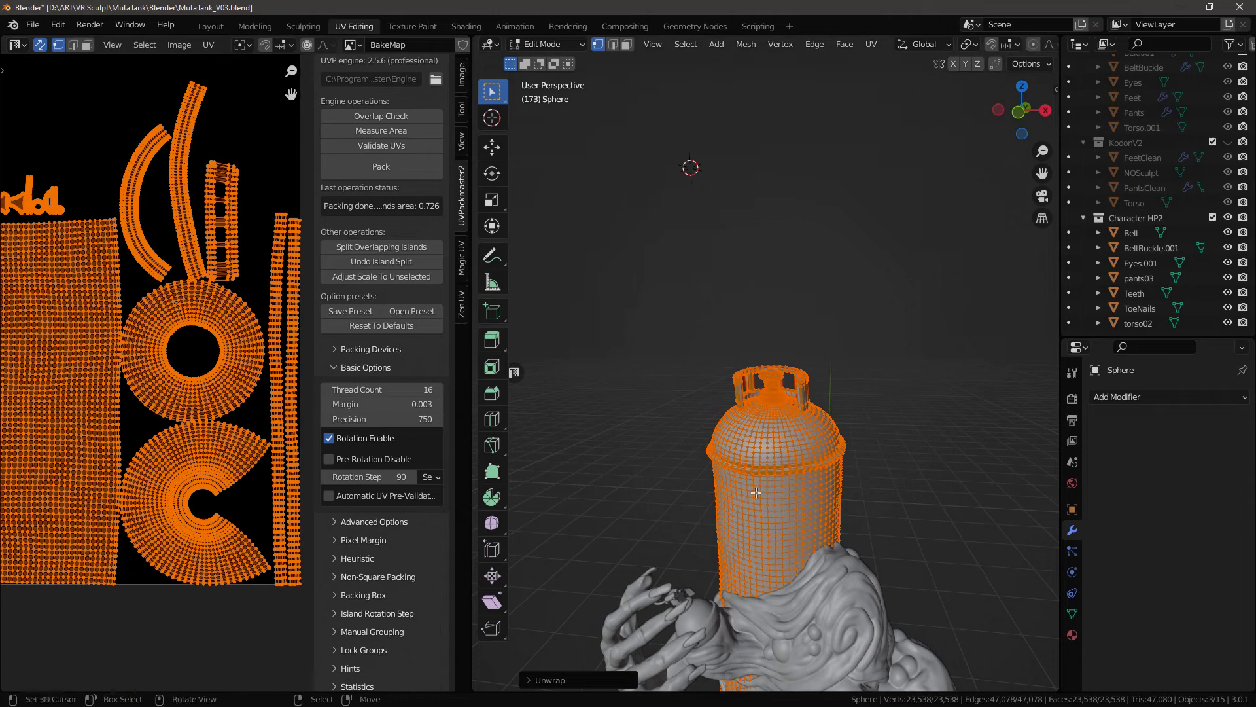
Clear the mesh selection and examine the seams around the tank's lower dome and base ring
{"action": "middle_click_drag", "start_coordinate": [739, 517], "coordinate": [753, 476]}
{"action": "scroll", "coordinate": [745, 475], "scroll_direction": "up", "scroll_amount": 4}
{"action": "key", "text": "alt+a"}
{"action": "scroll", "coordinate": [753, 477], "scroll_direction": "down", "scroll_amount": 5}
{"action": "scroll", "coordinate": [777, 458], "scroll_direction": "up", "scroll_amount": 1}
{"action": "middle_click_drag", "start_coordinate": [759, 585], "coordinate": [824, 485], "text": "shift"}
{"action": "scroll", "coordinate": [776, 449], "scroll_direction": "up", "scroll_amount": 5}
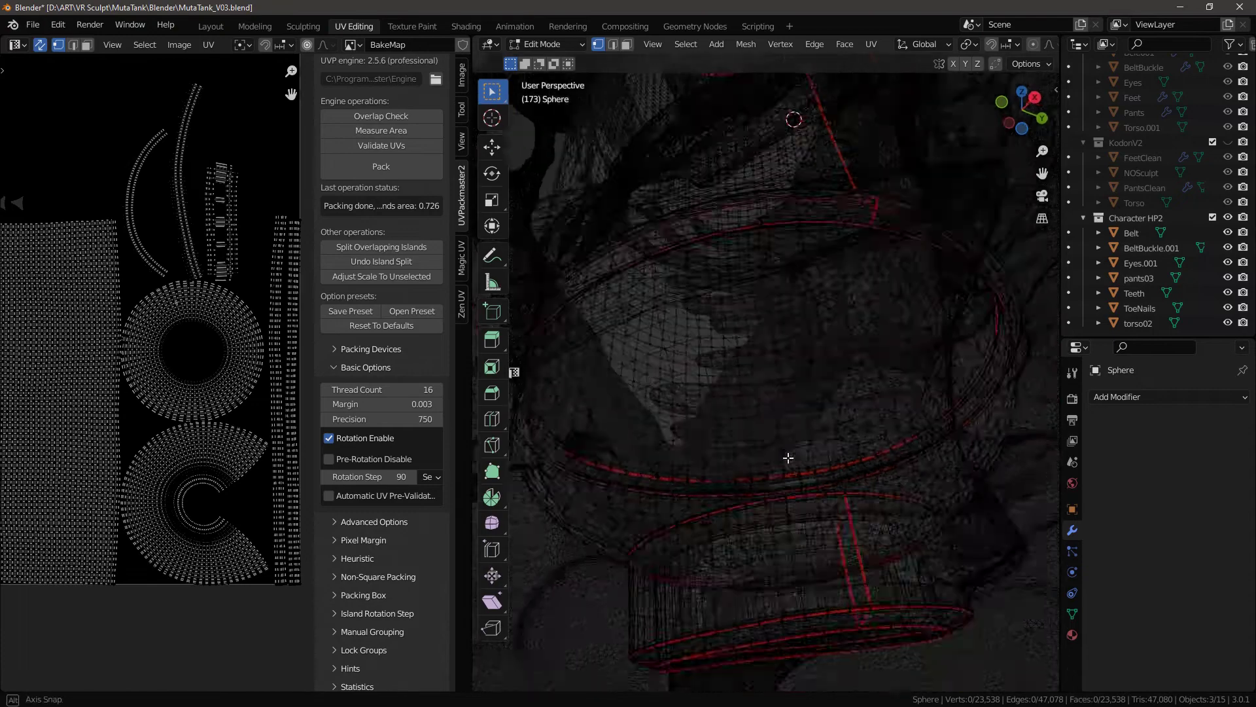
{"action": "right_click", "coordinate": [766, 406]}
{"action": "mouse_move", "coordinate": [773, 401]}
{"action": "middle_mouse_down"}
{"action": "mouse_move", "coordinate": [805, 339]}
{"action": "mouse_move", "coordinate": [776, 219]}
{"action": "mouse_move", "coordinate": [787, 360]}
{"action": "middle_mouse_up"}
{"action": "key", "text": "shift+z"}
{"action": "key", "text": "shift+z"}
{"action": "scroll", "coordinate": [786, 360], "scroll_direction": "up", "scroll_amount": 4}
Isolate the three tank objects in local view with solid shading and reopen them for mesh editing
{"action": "key", "text": "Tab"}
{"action": "key", "text": "KP_Divide"}
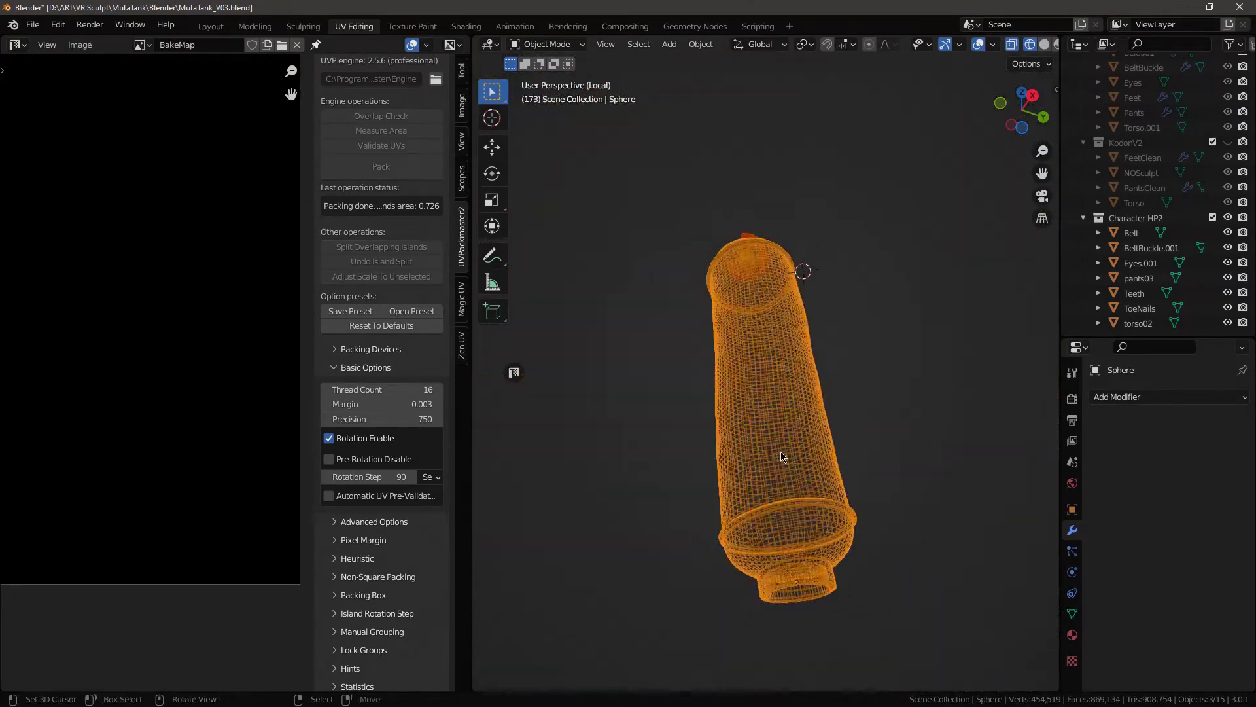
{"action": "key", "text": "shift+z"}
{"action": "mouse_move", "coordinate": [784, 491]}
{"action": "middle_mouse_down"}
{"action": "mouse_move", "coordinate": [782, 454]}
{"action": "mouse_move", "coordinate": [811, 461]}
{"action": "mouse_move", "coordinate": [831, 423]}
{"action": "mouse_move", "coordinate": [839, 362]}
{"action": "middle_mouse_up"}
{"action": "key", "text": "Tab"}
Select the vertical edge path across the lower dome, from the base ring seam to the lower rim seam, and mark it as a seam
{"action": "scroll", "coordinate": [799, 488], "scroll_direction": "up", "scroll_amount": 5}
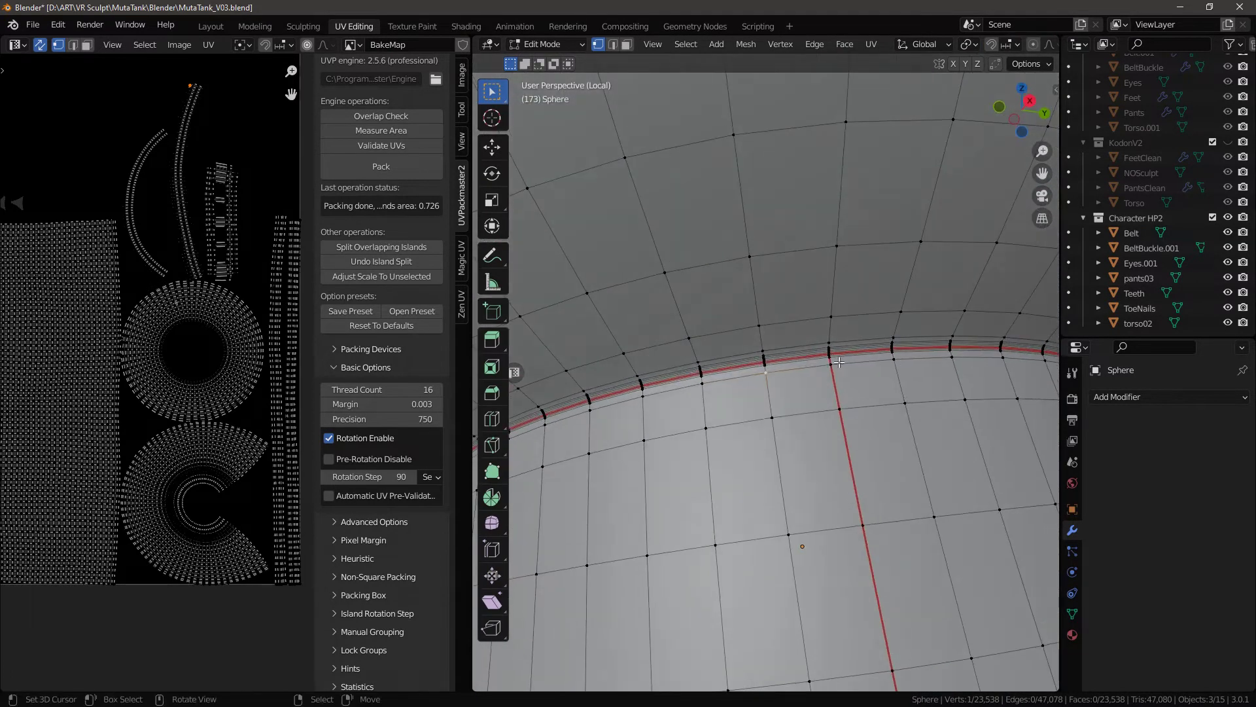
{"action": "scroll", "coordinate": [839, 320], "scroll_direction": "down", "scroll_amount": 5}
{"action": "scroll", "coordinate": [851, 346], "scroll_direction": "up", "scroll_amount": 7}
{"action": "right_click", "coordinate": [857, 345]}
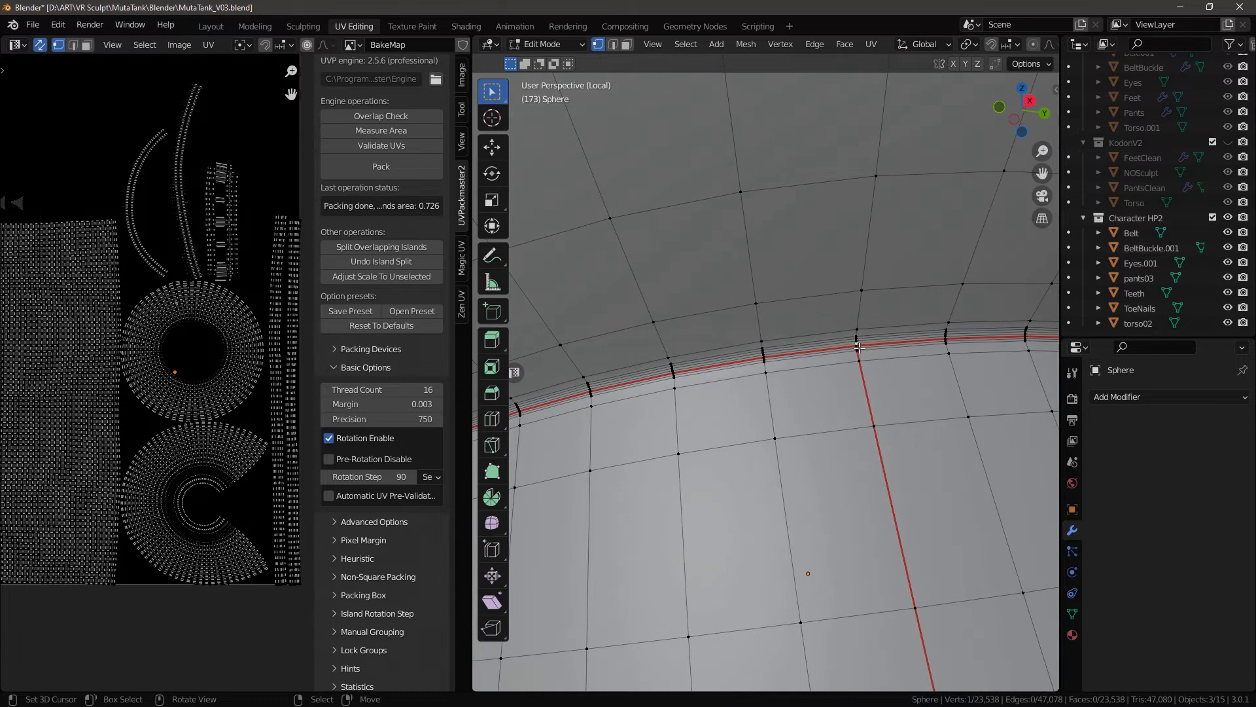
{"action": "scroll", "coordinate": [864, 351], "scroll_direction": "down", "scroll_amount": 4}
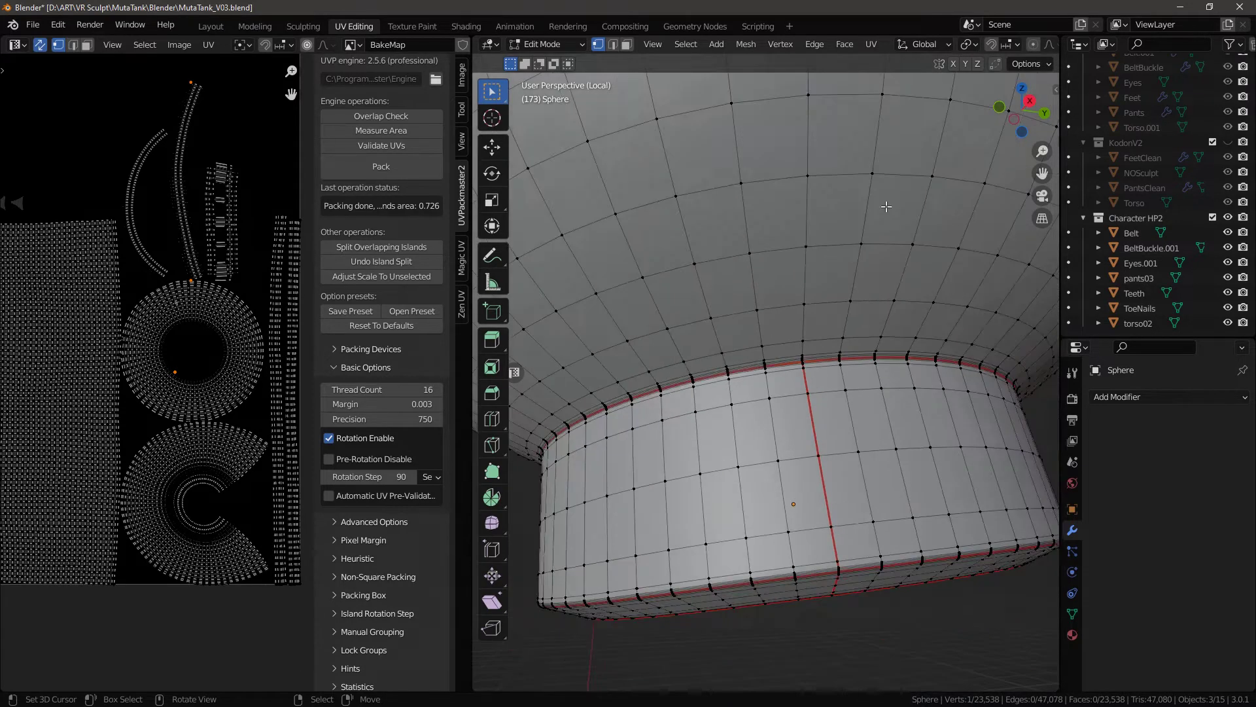
{"action": "scroll", "coordinate": [780, 187], "scroll_direction": "up", "scroll_amount": 4}
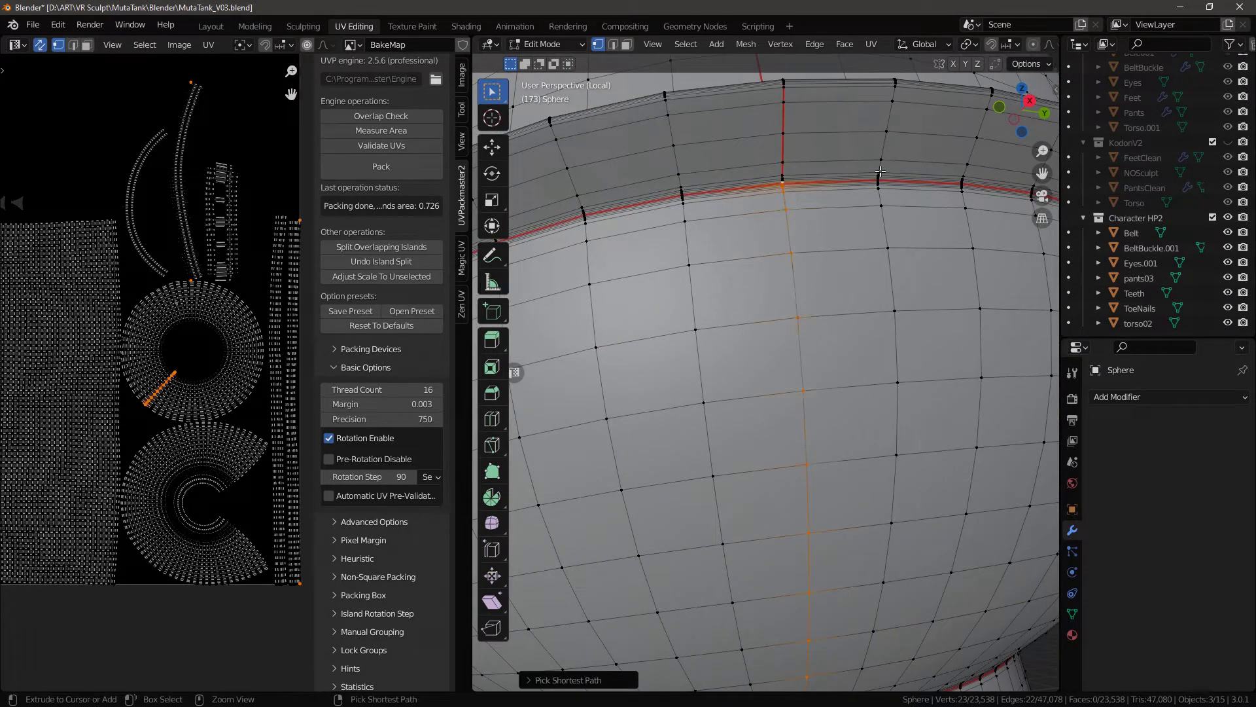
{"action": "key", "text": "ctrl+e"}
{"action": "left_click", "coordinate": [835, 298]}
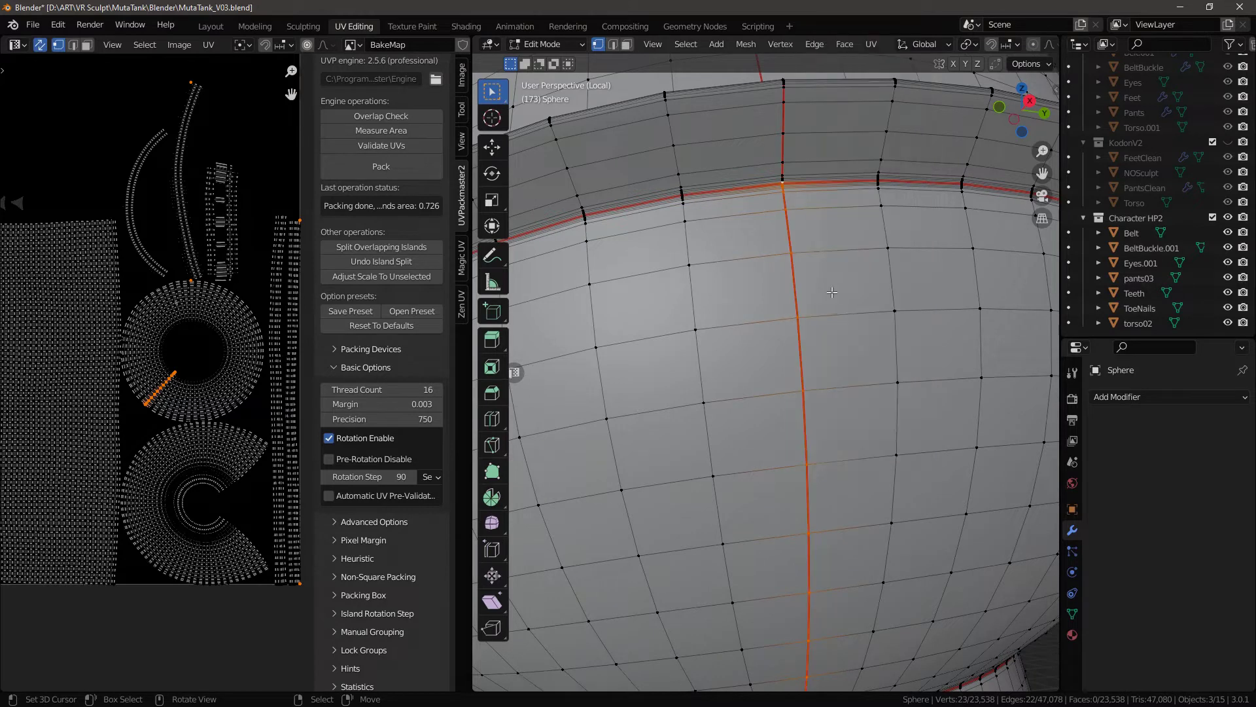
Select all tank geometry, unwrap it again and check how the lower dome's UV island opens up
{"action": "scroll", "coordinate": [835, 298], "scroll_direction": "down", "scroll_amount": 4}
{"action": "key", "text": "a"}
{"action": "key", "text": "u"}
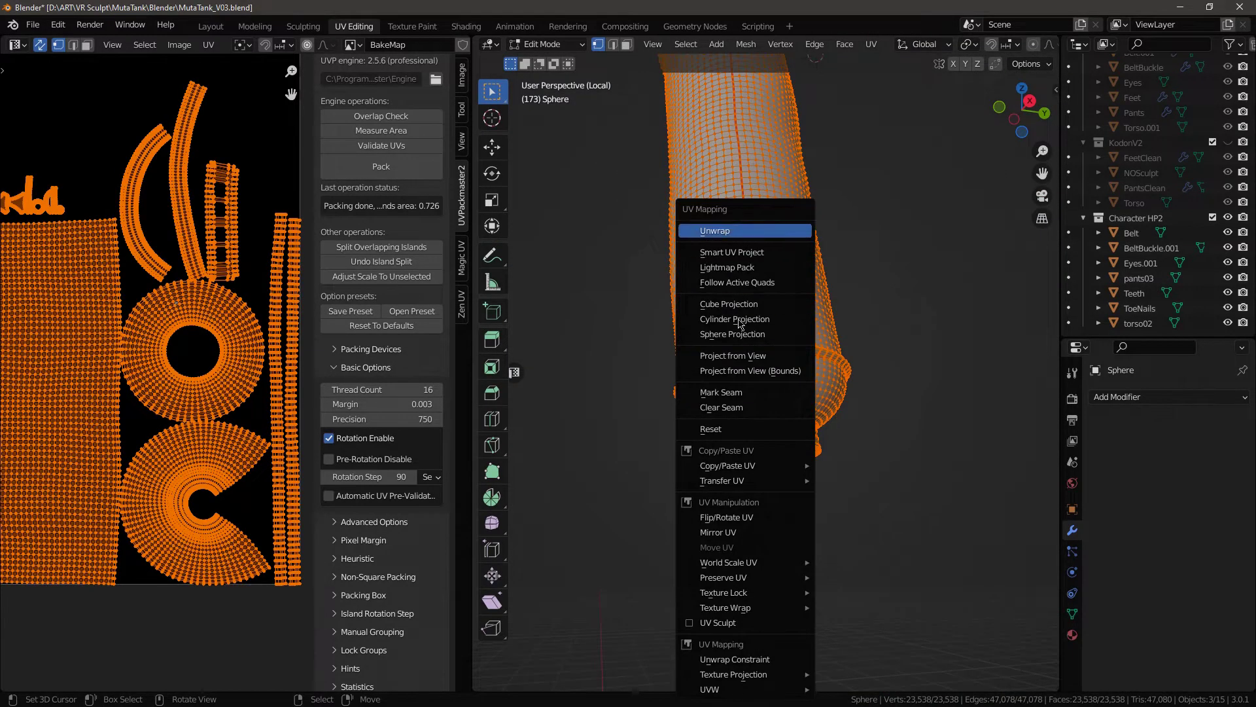
{"action": "key", "text": "Return"}
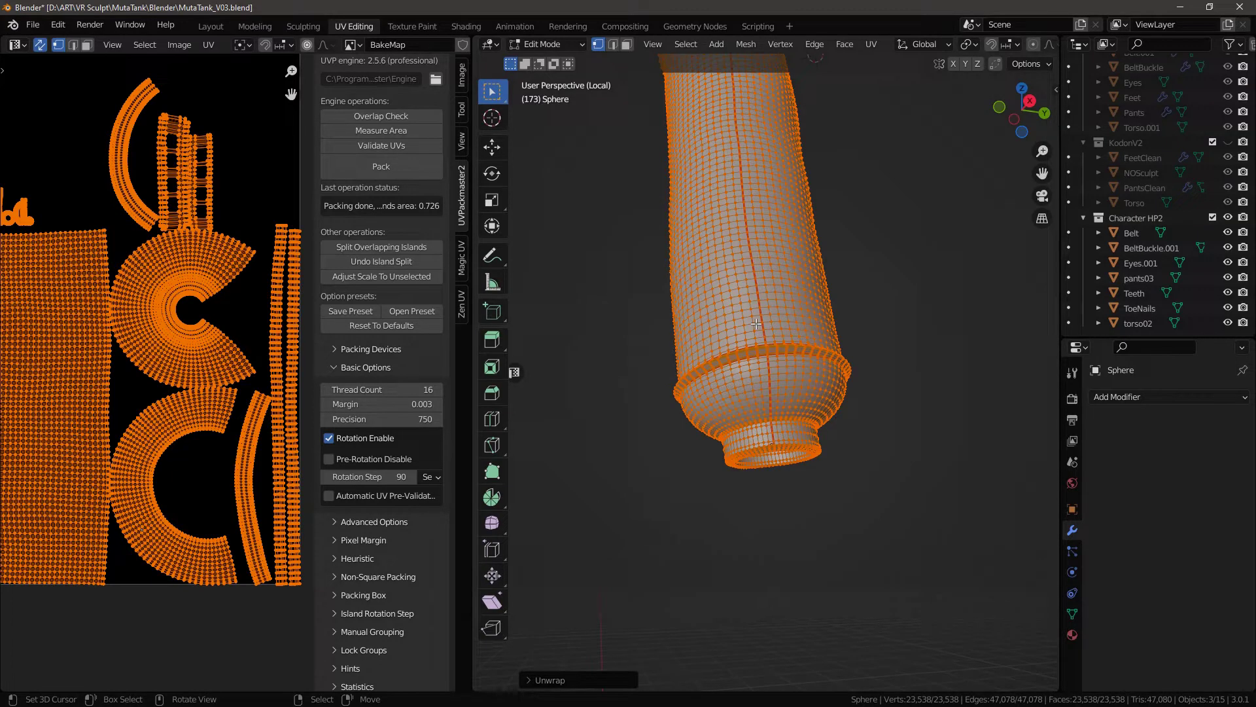
{"action": "scroll", "coordinate": [197, 391], "scroll_direction": "down", "scroll_amount": 2}
{"action": "scroll", "coordinate": [198, 391], "scroll_direction": "up", "scroll_amount": 4}
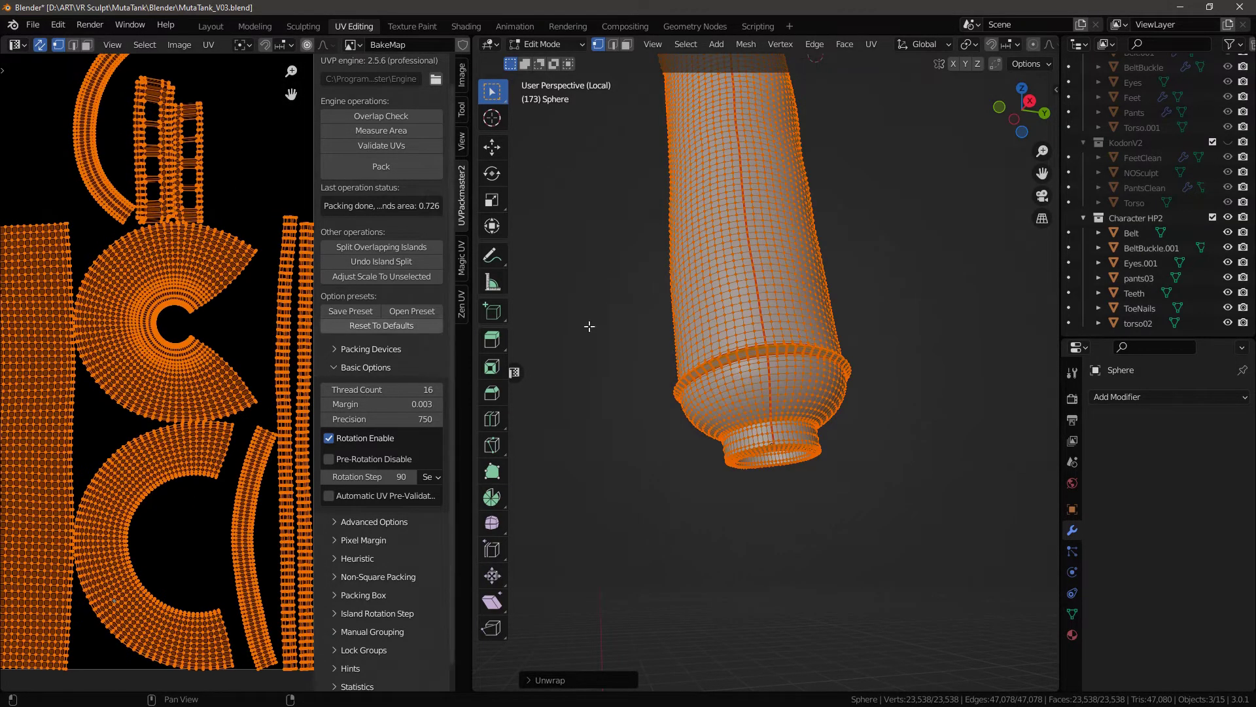
Mark a second vertical seam across another side of the lower dome, between the base ring seam and the lower rim seam
{"action": "middle_click_drag", "start_coordinate": [589, 325], "coordinate": [808, 277]}
{"action": "scroll", "coordinate": [834, 223], "scroll_direction": "up", "scroll_amount": 8}
{"action": "key", "text": "alt+a"}
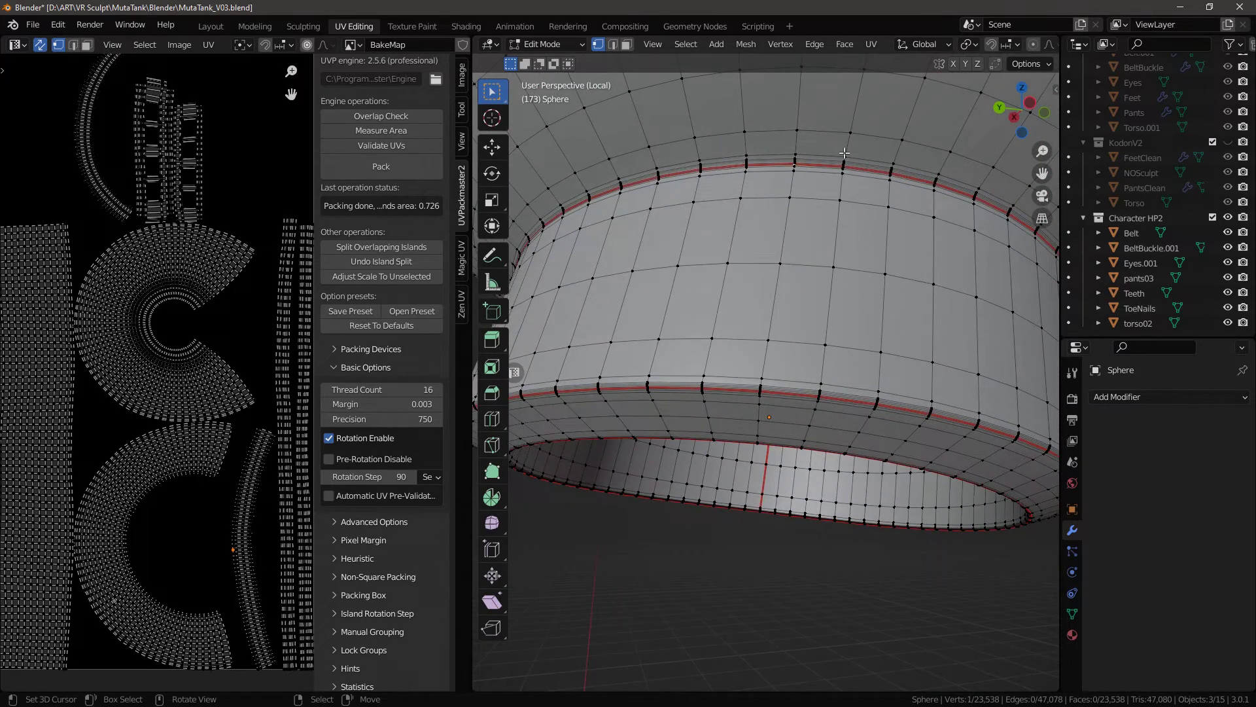
{"action": "key", "text": "KP_Decimal"}
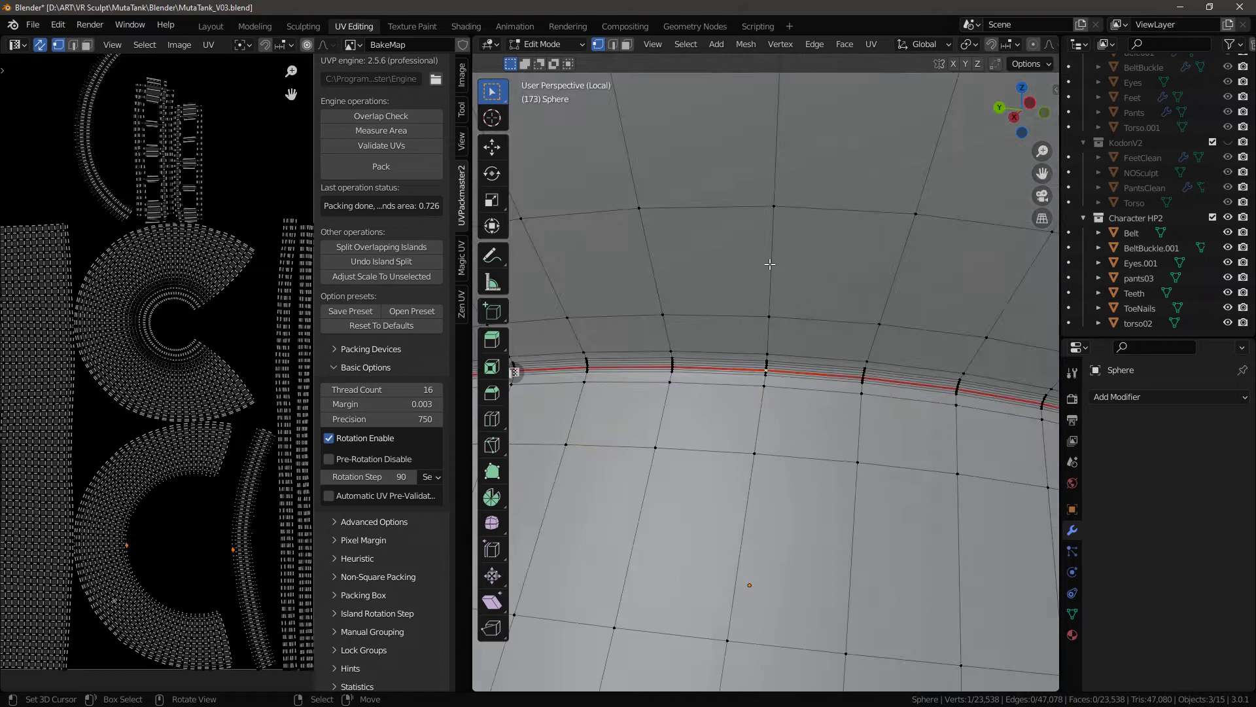
{"action": "scroll", "coordinate": [769, 263], "scroll_direction": "down", "scroll_amount": 5}
{"action": "scroll", "coordinate": [778, 236], "scroll_direction": "up", "scroll_amount": 6}
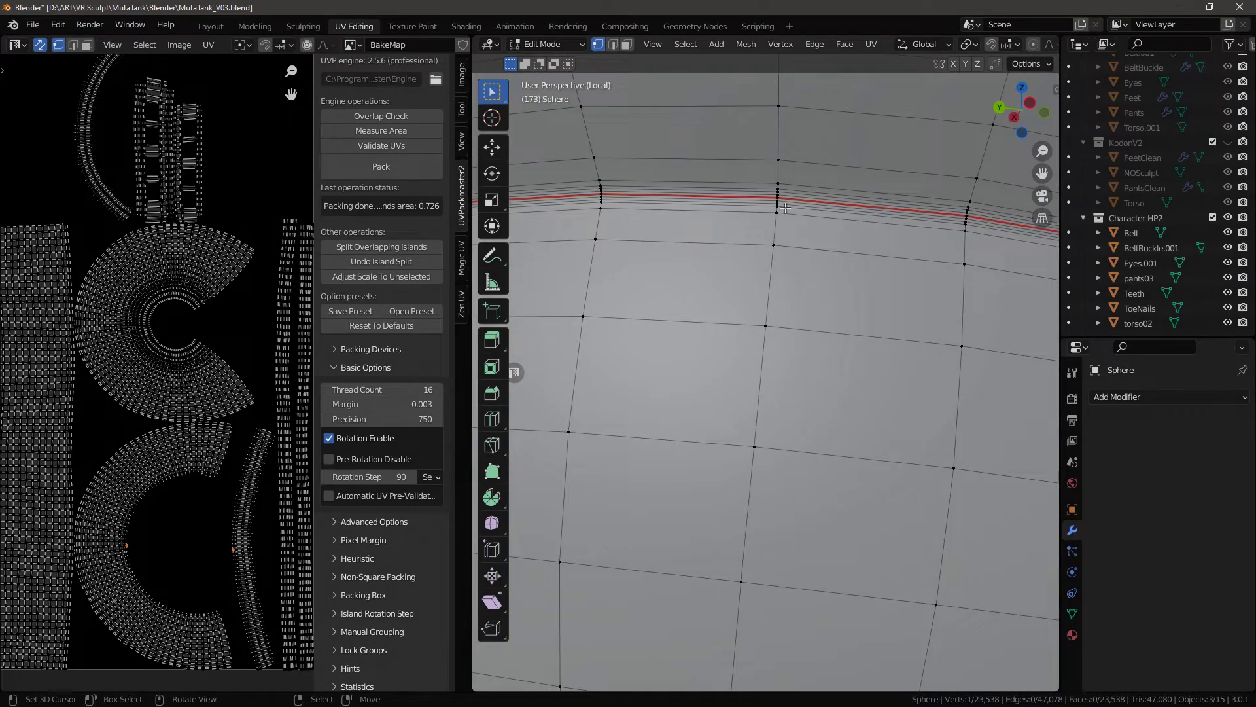
{"action": "scroll", "coordinate": [782, 242], "scroll_direction": "up", "scroll_amount": 3}
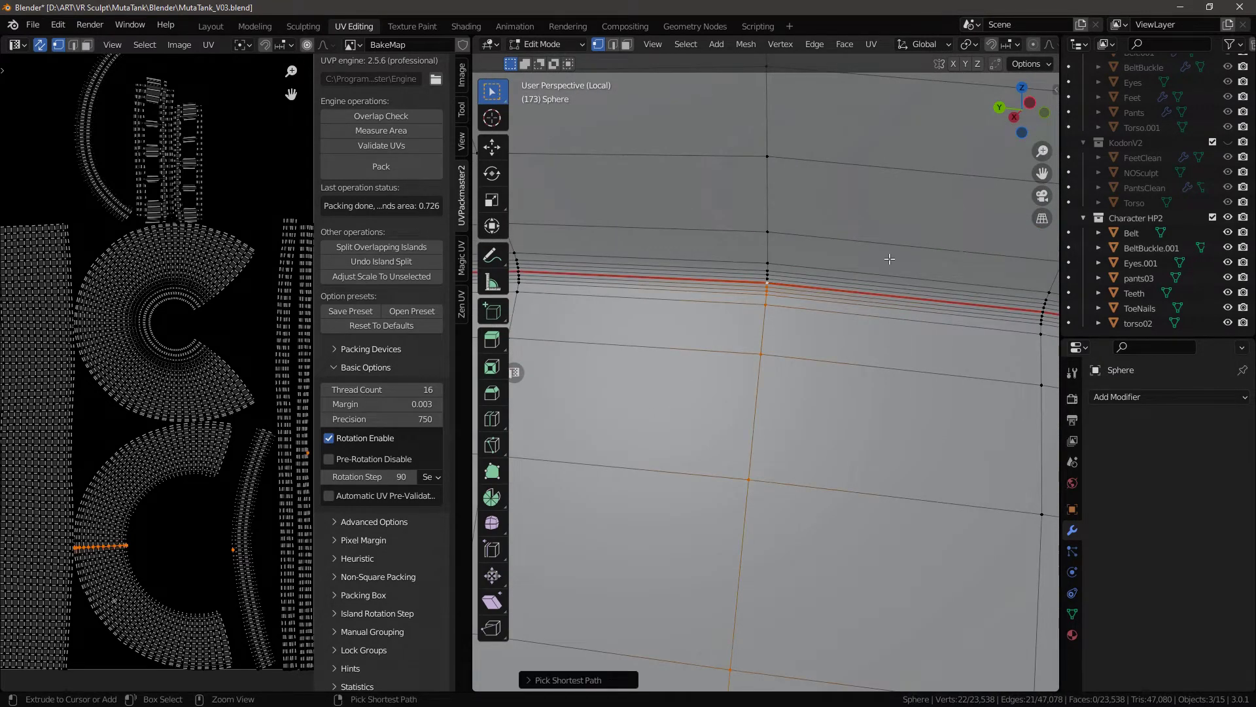
{"action": "key", "text": "ctrl+e"}
{"action": "left_click", "coordinate": [843, 303]}
{"action": "scroll", "coordinate": [843, 303], "scroll_direction": "down", "scroll_amount": 11}
{"action": "key", "text": "alt+a"}
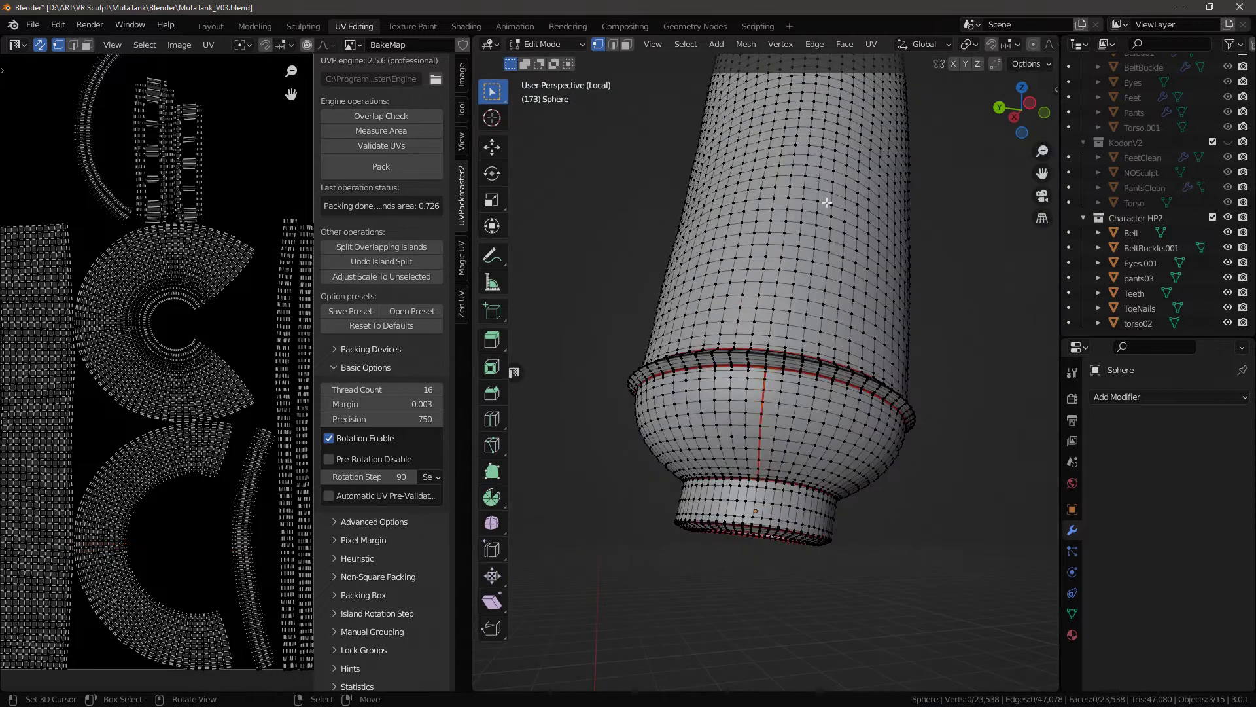
Mark the edge path down the upper dome, from the valve base seam to the upper rim seam, as a seam
{"action": "middle_click_drag", "start_coordinate": [841, 305], "coordinate": [728, 352], "text": "shift"}
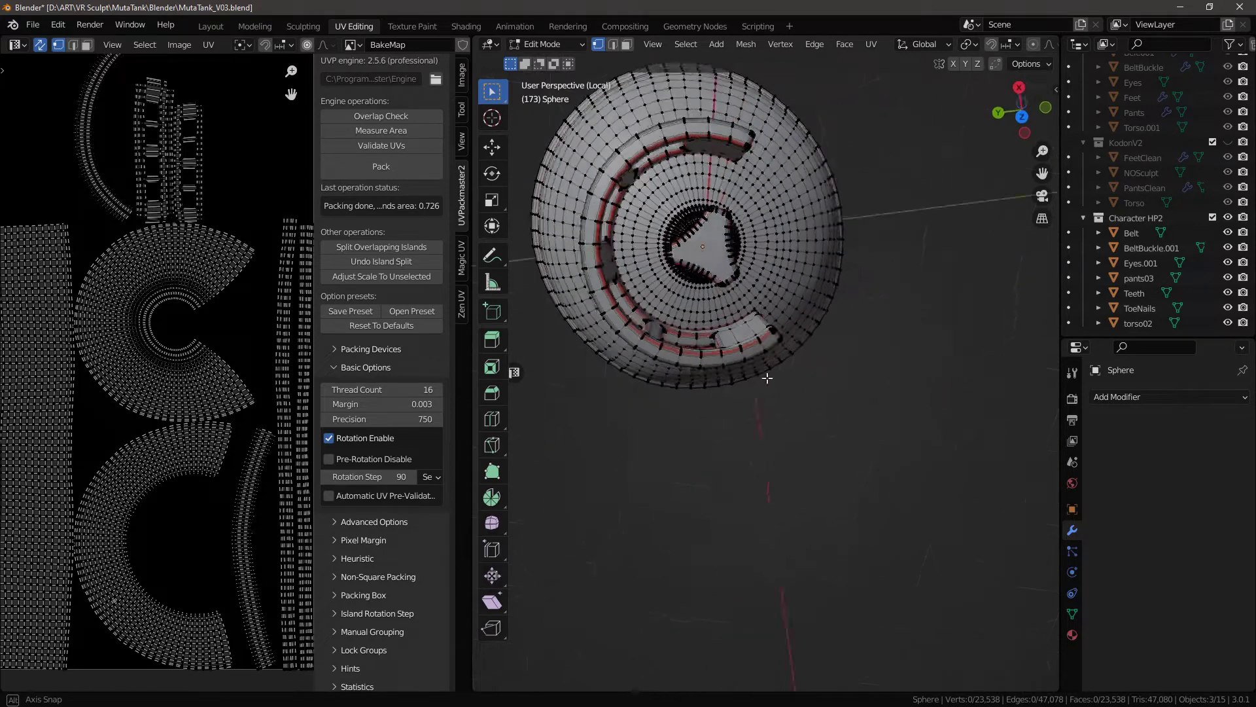
{"action": "middle_click_drag", "start_coordinate": [741, 337], "coordinate": [696, 307]}
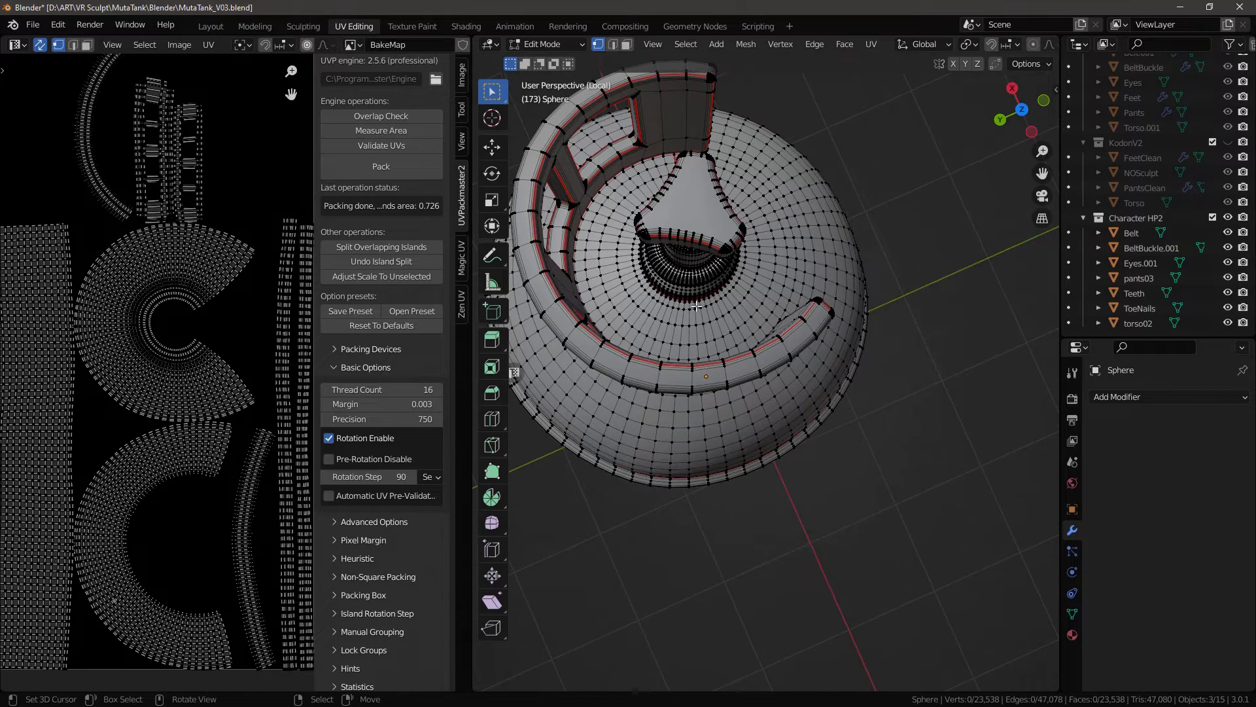
{"action": "scroll", "coordinate": [747, 293], "scroll_direction": "up", "scroll_amount": 10}
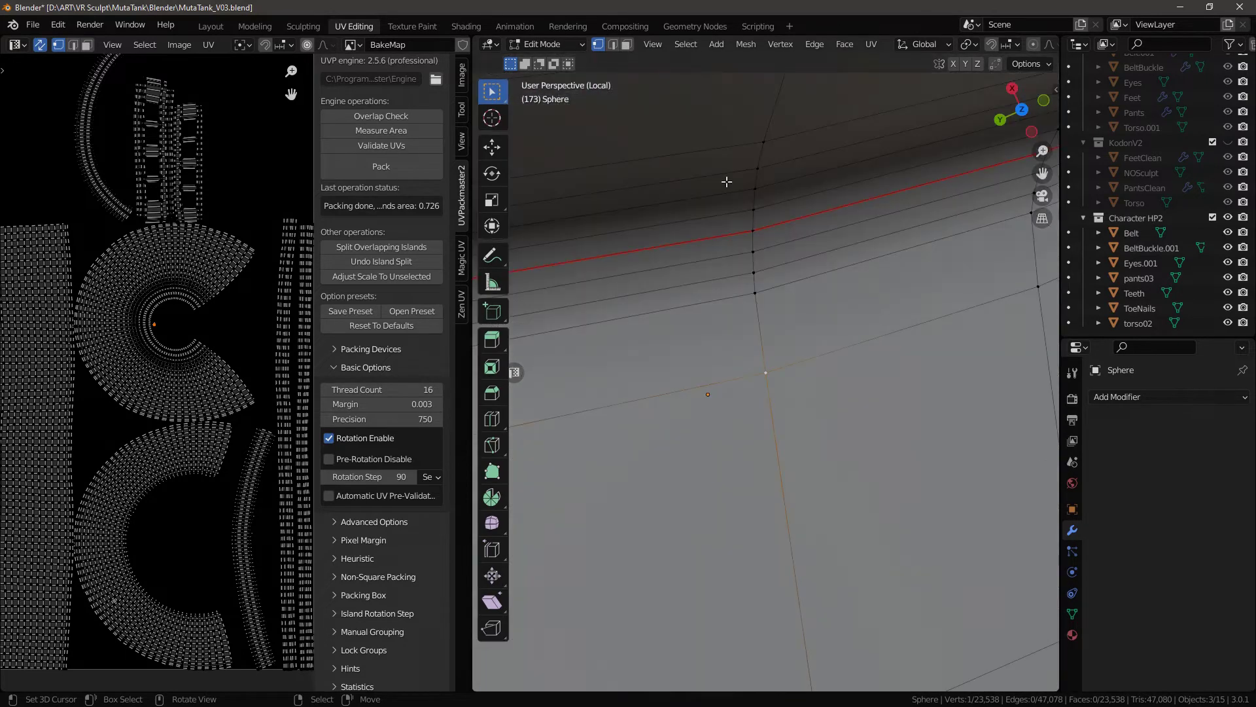
{"action": "right_click", "coordinate": [755, 226]}
{"action": "scroll", "coordinate": [772, 275], "scroll_direction": "down", "scroll_amount": 5}
{"action": "middle_click_drag", "start_coordinate": [780, 350], "coordinate": [784, 323]}
{"action": "scroll", "coordinate": [775, 314], "scroll_direction": "down", "scroll_amount": 4}
{"action": "scroll", "coordinate": [787, 343], "scroll_direction": "up", "scroll_amount": 6}
{"action": "scroll", "coordinate": [787, 343], "scroll_direction": "down", "scroll_amount": 6}
{"action": "scroll", "coordinate": [778, 327], "scroll_direction": "down", "scroll_amount": 4}
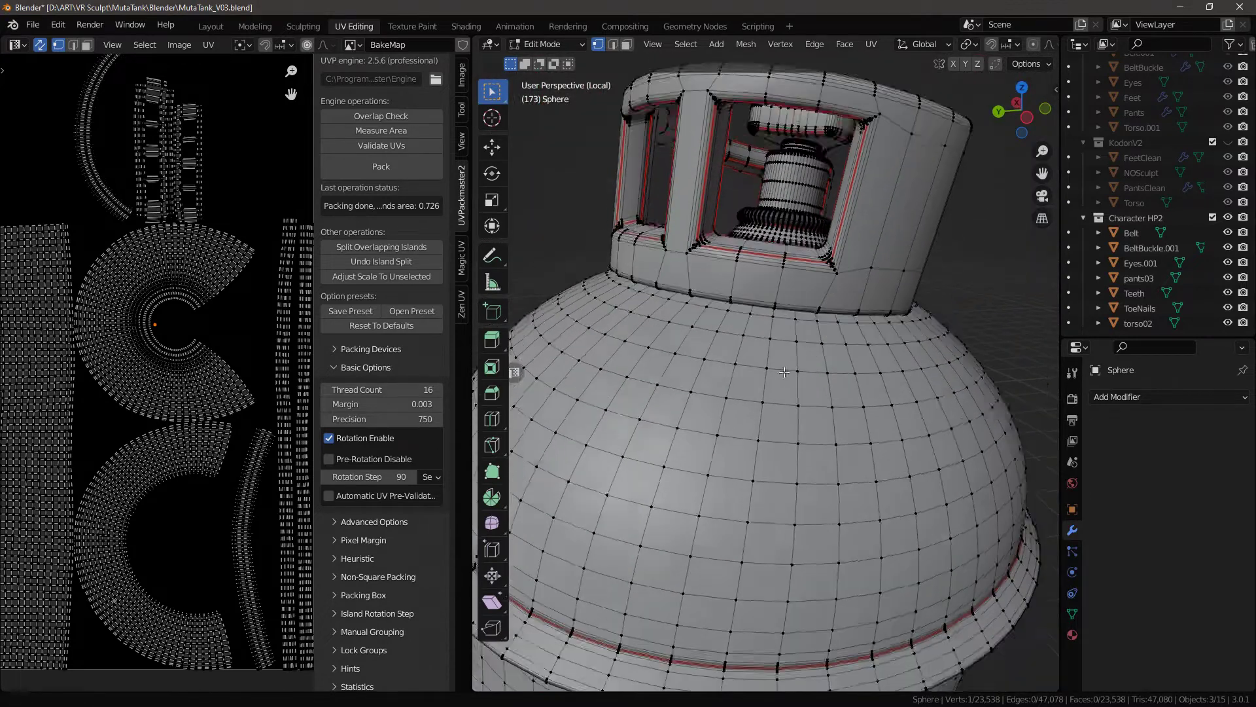
{"action": "middle_click_drag", "start_coordinate": [767, 550], "coordinate": [811, 504]}
{"action": "scroll", "coordinate": [851, 482], "scroll_direction": "up", "scroll_amount": 6}
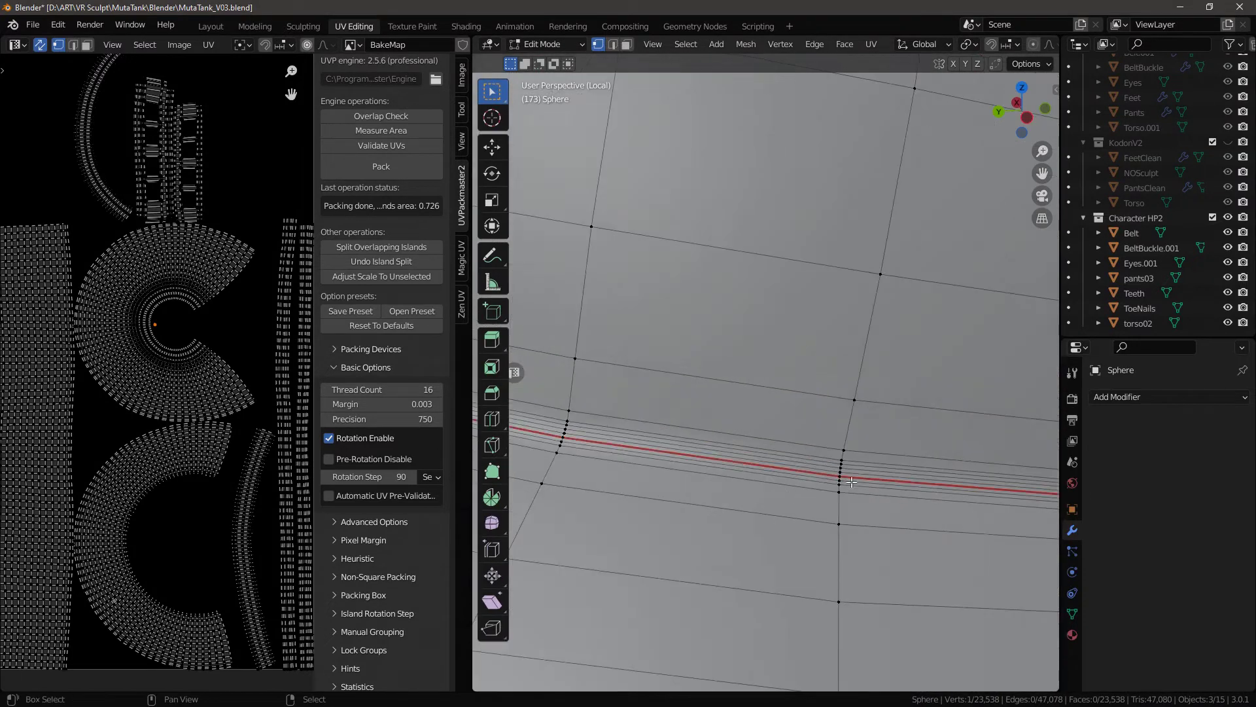
{"action": "key", "text": "ctrl+e"}
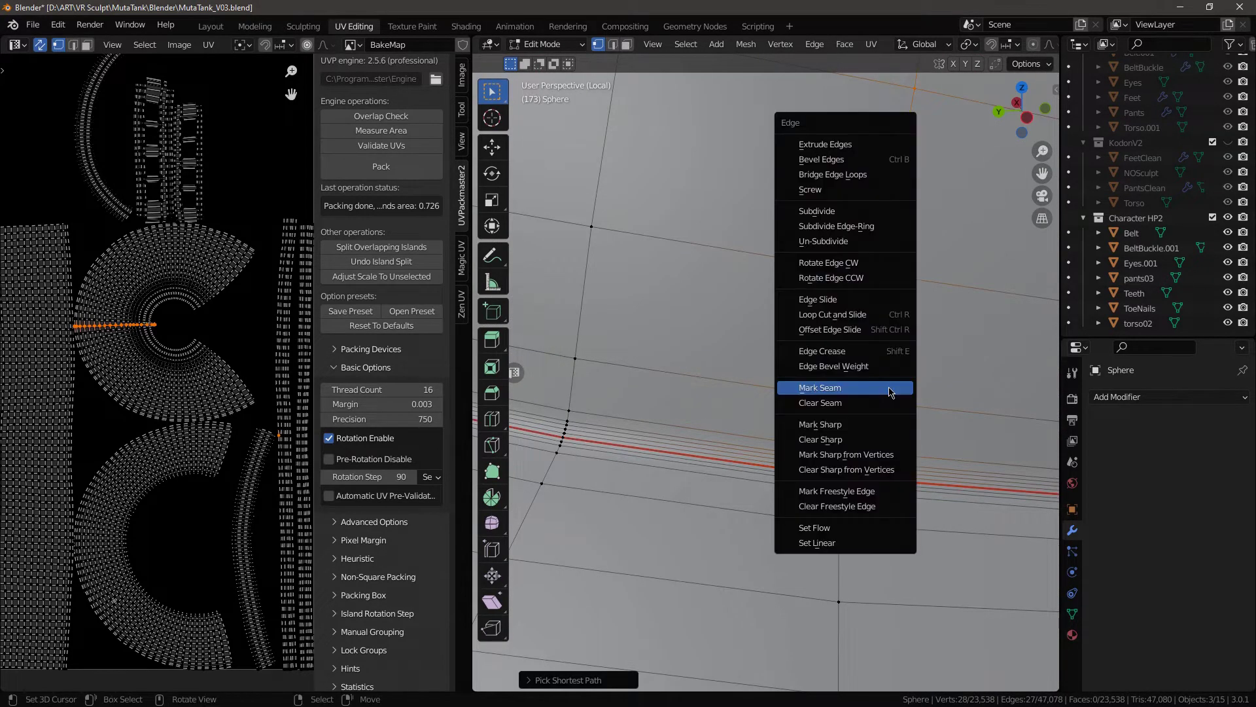
{"action": "left_click", "coordinate": [890, 392]}
Select all geometry of the three tank objects and unwrap it along the updated seams
{"action": "key", "text": "a"}
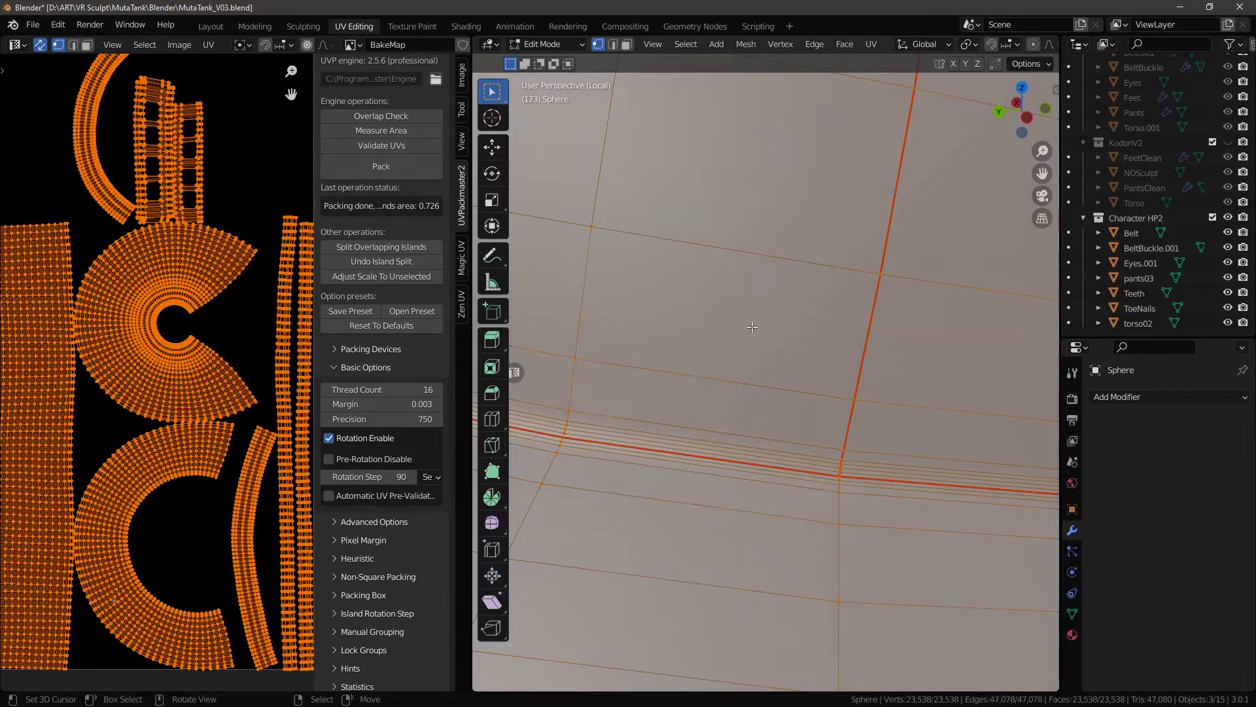
{"action": "key", "text": "u"}
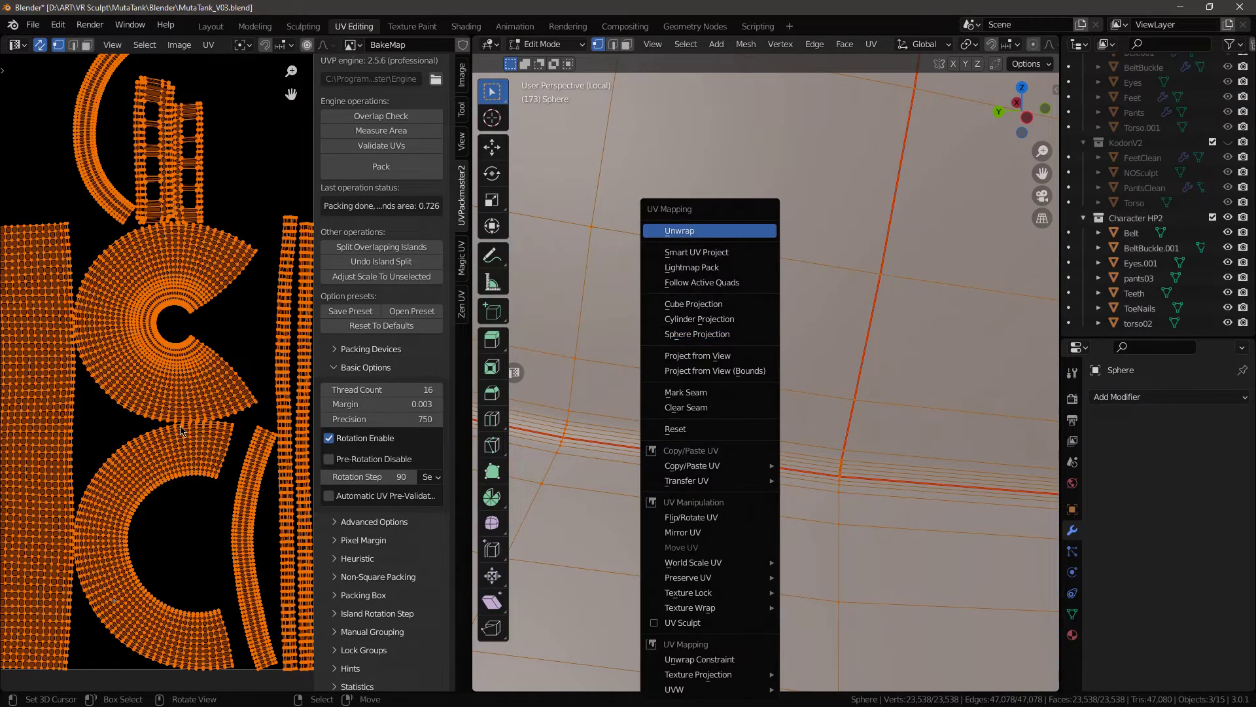
{"action": "key", "text": "Return"}
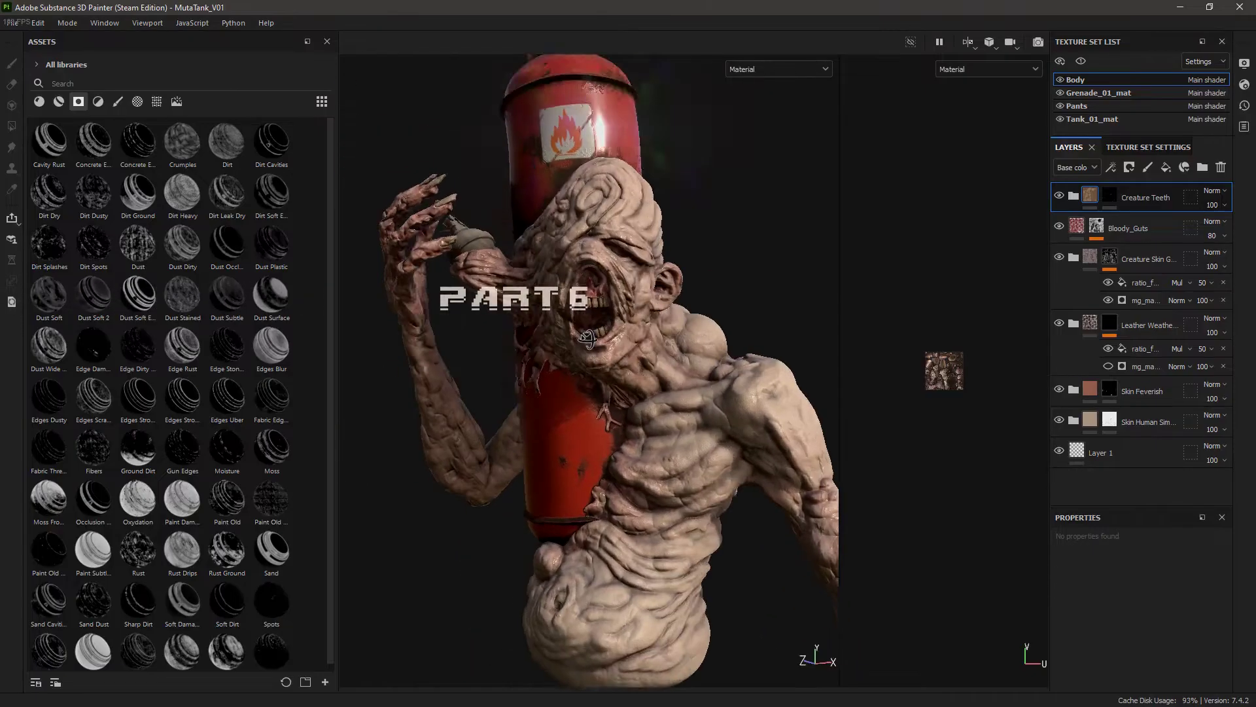
Switch to the Grenade_01_mat texture set and frame the grenade in the character's raised hand
{"action": "left_click_drag", "start_coordinate": [576, 311], "coordinate": [719, 366], "text": "alt"}
{"action": "right_click_drag", "start_coordinate": [719, 366], "coordinate": [626, 340], "text": "alt"}
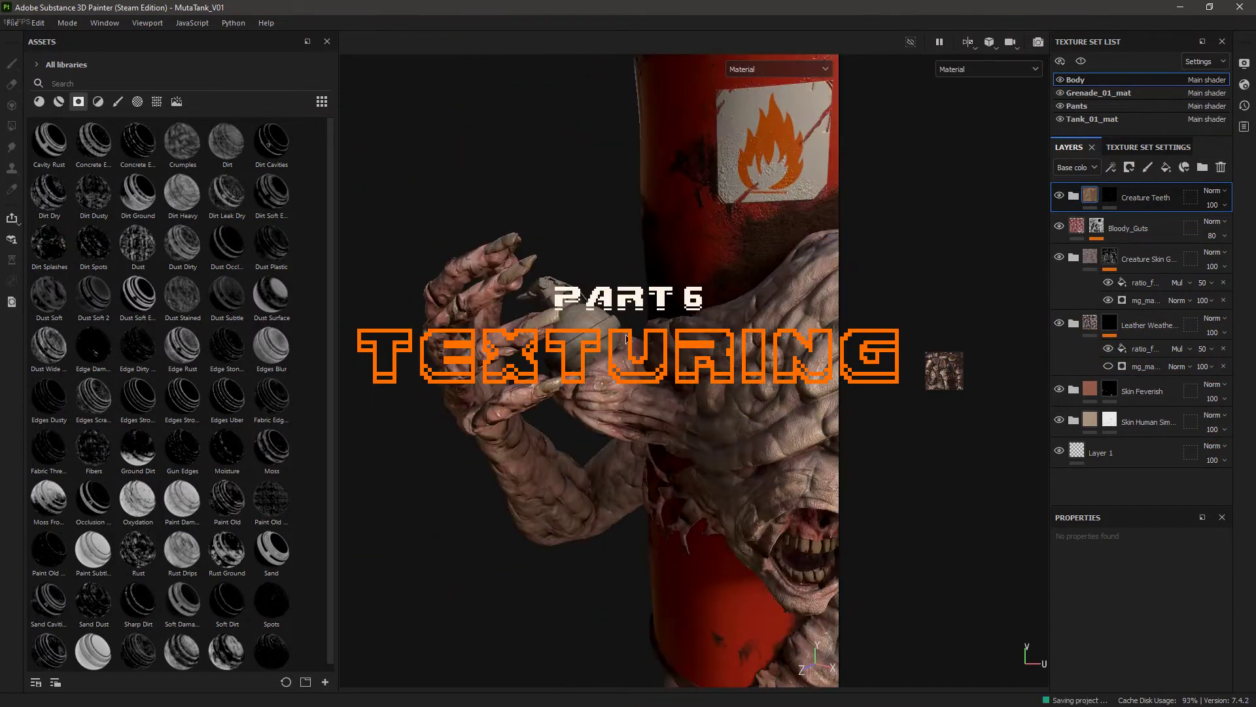
{"action": "left_click", "coordinate": [1081, 94]}
{"action": "key", "text": "f"}
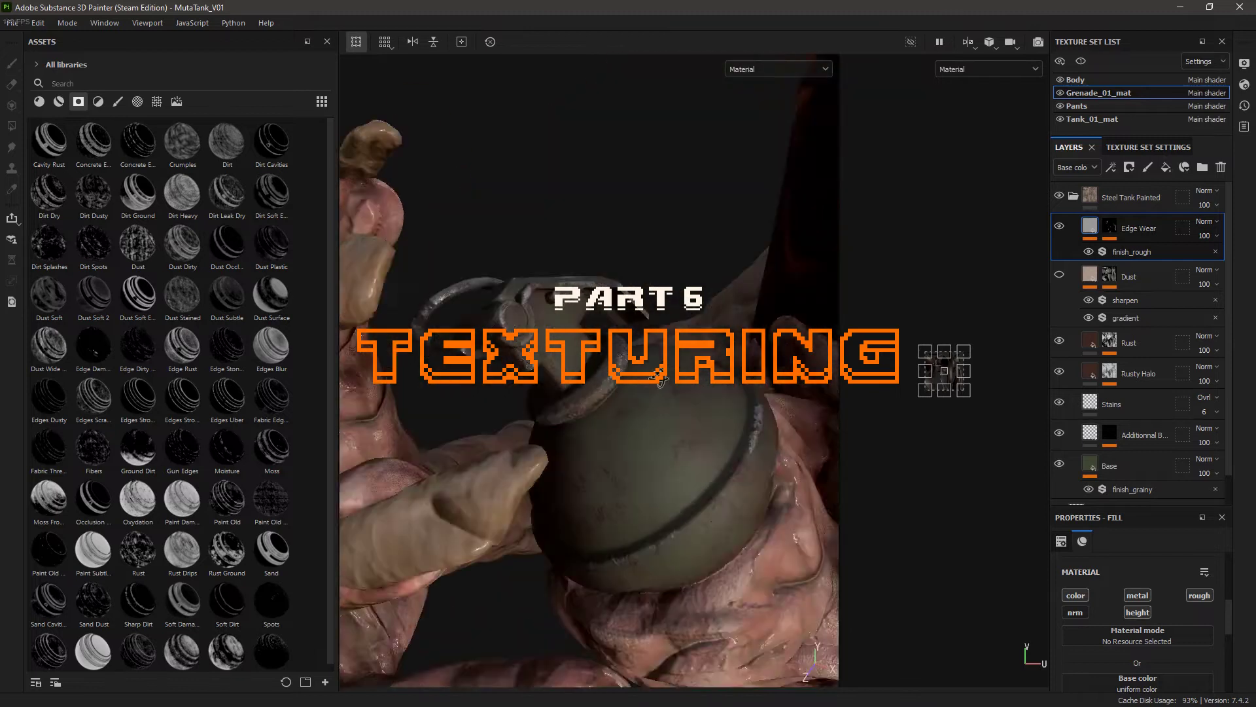
Search the smart materials for "metal" and apply 76.Old Metal to the grenade above its Steel Tank Painted material
{"action": "left_click_drag", "start_coordinate": [659, 380], "coordinate": [622, 347], "text": "alt"}
{"action": "left_click", "coordinate": [60, 102]}
{"action": "left_click", "coordinate": [74, 84]}
{"action": "type", "text": "metal"}
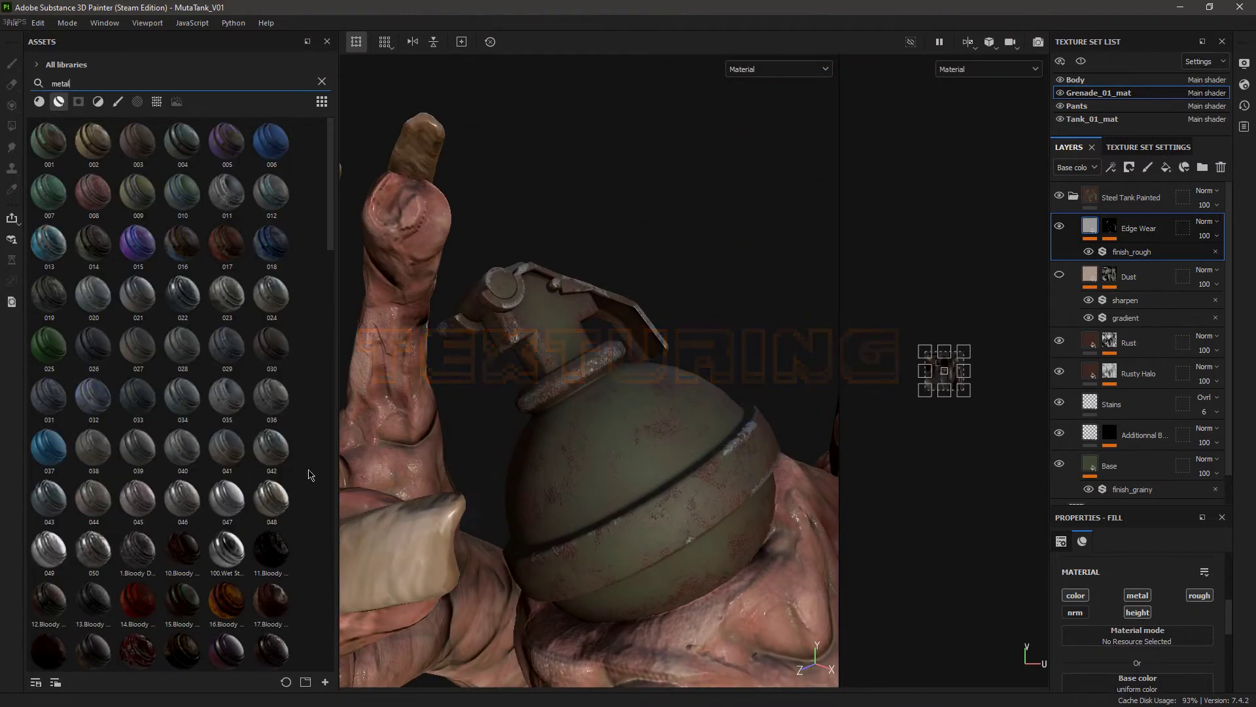
{"action": "scroll", "coordinate": [227, 567], "scroll_direction": "down", "scroll_amount": 10}
{"action": "left_click_drag", "start_coordinate": [227, 608], "coordinate": [548, 315]}
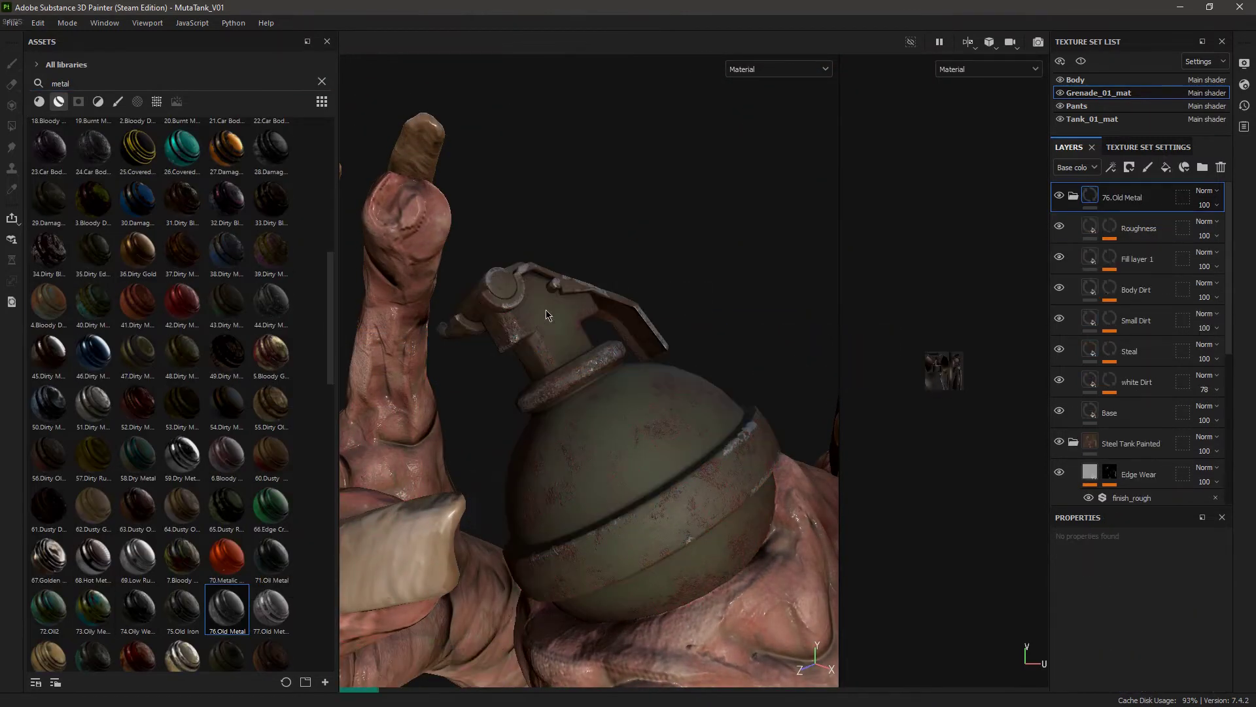
Add a black mask to the 76.Old Metal folder and set up Polygon Fill in mesh fill mode
{"action": "mouse_move", "coordinate": [661, 281]}
{"action": "left_mouse_down", "text": "alt"}
{"action": "mouse_move", "coordinate": [571, 373]}
{"action": "mouse_move", "coordinate": [665, 255]}
{"action": "mouse_move", "coordinate": [648, 261]}
{"action": "left_mouse_up", "text": "alt"}
{"action": "right_click", "coordinate": [1086, 198]}
{"action": "left_click", "coordinate": [1062, 276]}
{"action": "key", "text": "4"}
{"action": "left_click", "coordinate": [392, 44]}
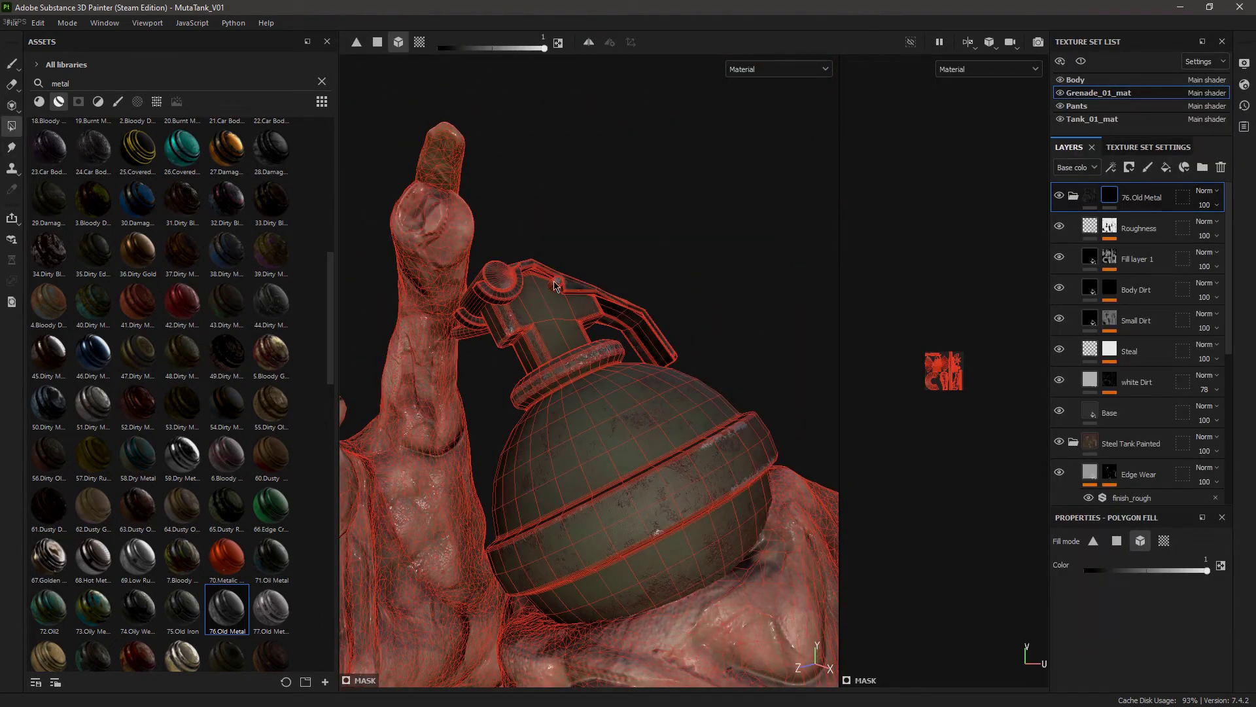
Fill the grenade's lever parts and neck ring white in the Old Metal mask, and set the fill mode to UV chunk
{"action": "left_click_drag", "start_coordinate": [584, 316], "coordinate": [629, 367], "text": "alt"}
{"action": "left_click", "coordinate": [525, 324]}
{"action": "left_click", "coordinate": [618, 438]}
{"action": "left_click", "coordinate": [419, 42]}
{"action": "left_click_drag", "start_coordinate": [621, 412], "coordinate": [776, 291], "text": "alt"}
{"action": "right_click_drag", "start_coordinate": [777, 292], "coordinate": [628, 249], "text": "alt"}
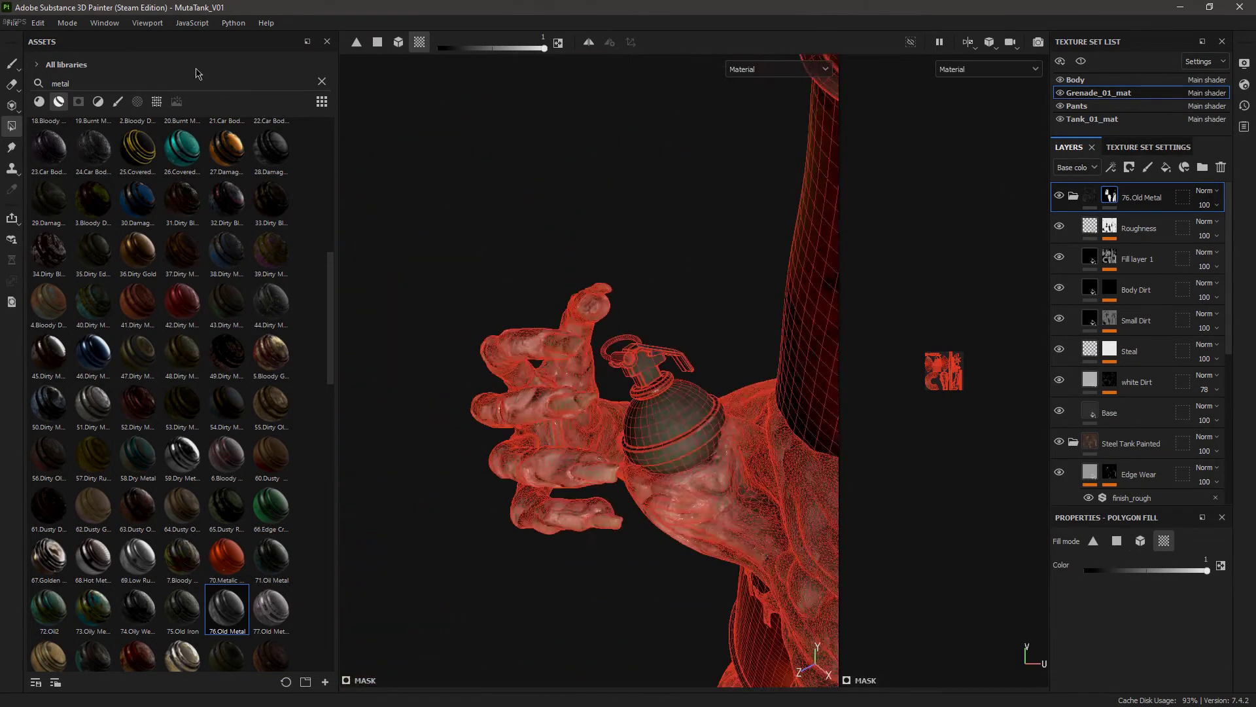
Leave Polygon Fill for the Paint tool and open the properties of the Base fill layer inside the Old Metal folder
{"action": "left_click", "coordinate": [12, 64]}
{"action": "right_click_drag", "start_coordinate": [419, 275], "coordinate": [562, 314], "text": "alt"}
{"action": "left_click_drag", "start_coordinate": [563, 314], "coordinate": [693, 327], "text": "alt"}
{"action": "left_click", "coordinate": [1074, 197]}
{"action": "left_click", "coordinate": [1075, 199]}
{"action": "left_click", "coordinate": [1111, 226]}
{"action": "scroll", "coordinate": [1112, 301], "scroll_direction": "down", "scroll_amount": 2}
{"action": "left_click", "coordinate": [1108, 334]}
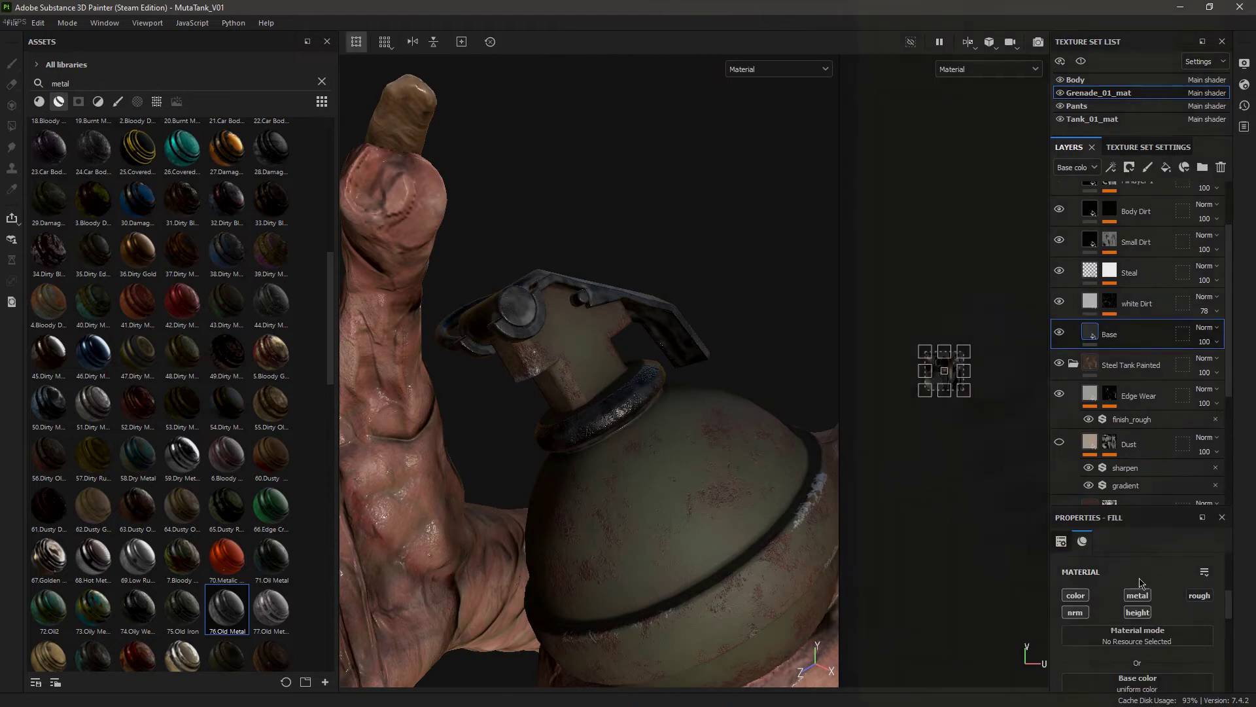